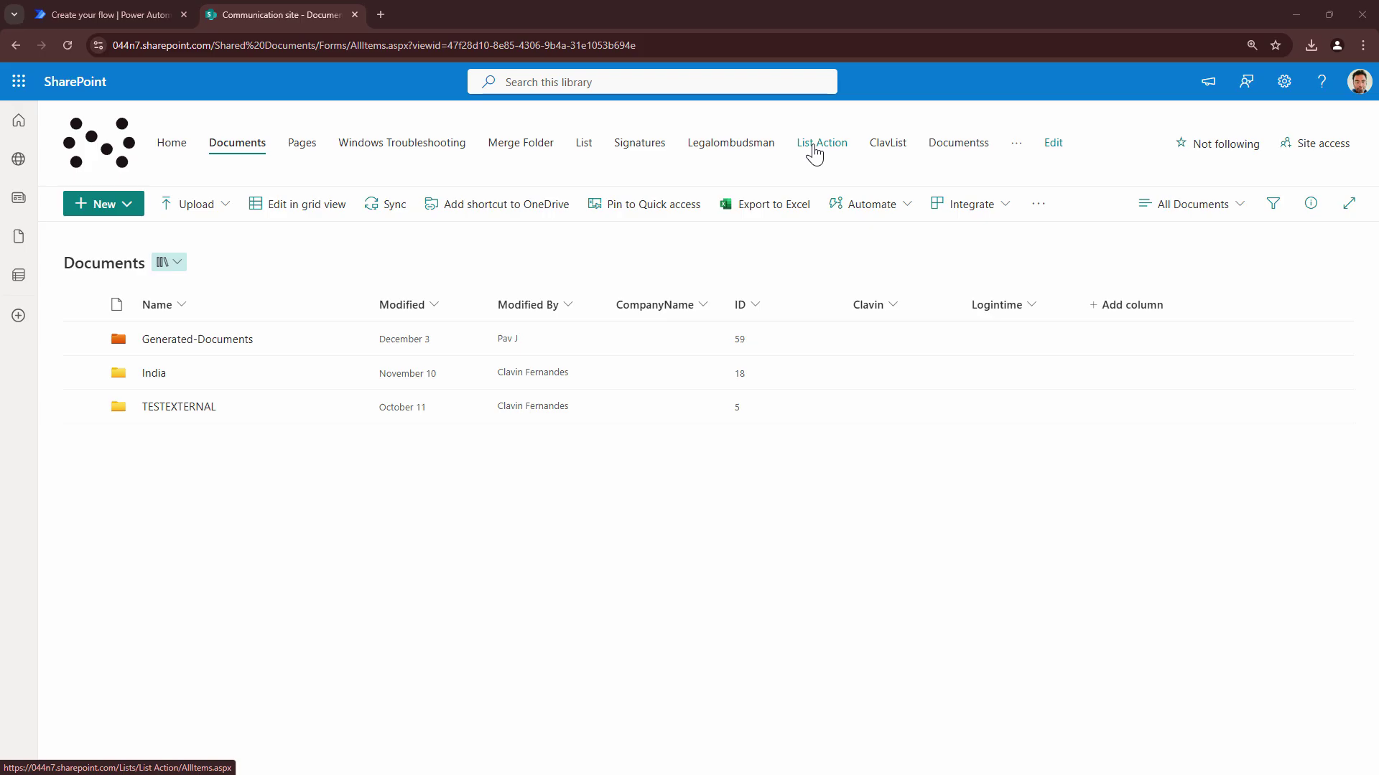
Export the ClavList list to CSV and show the ClavList (1).csv download.
{"action": "left_click", "coordinate": [868, 145]}
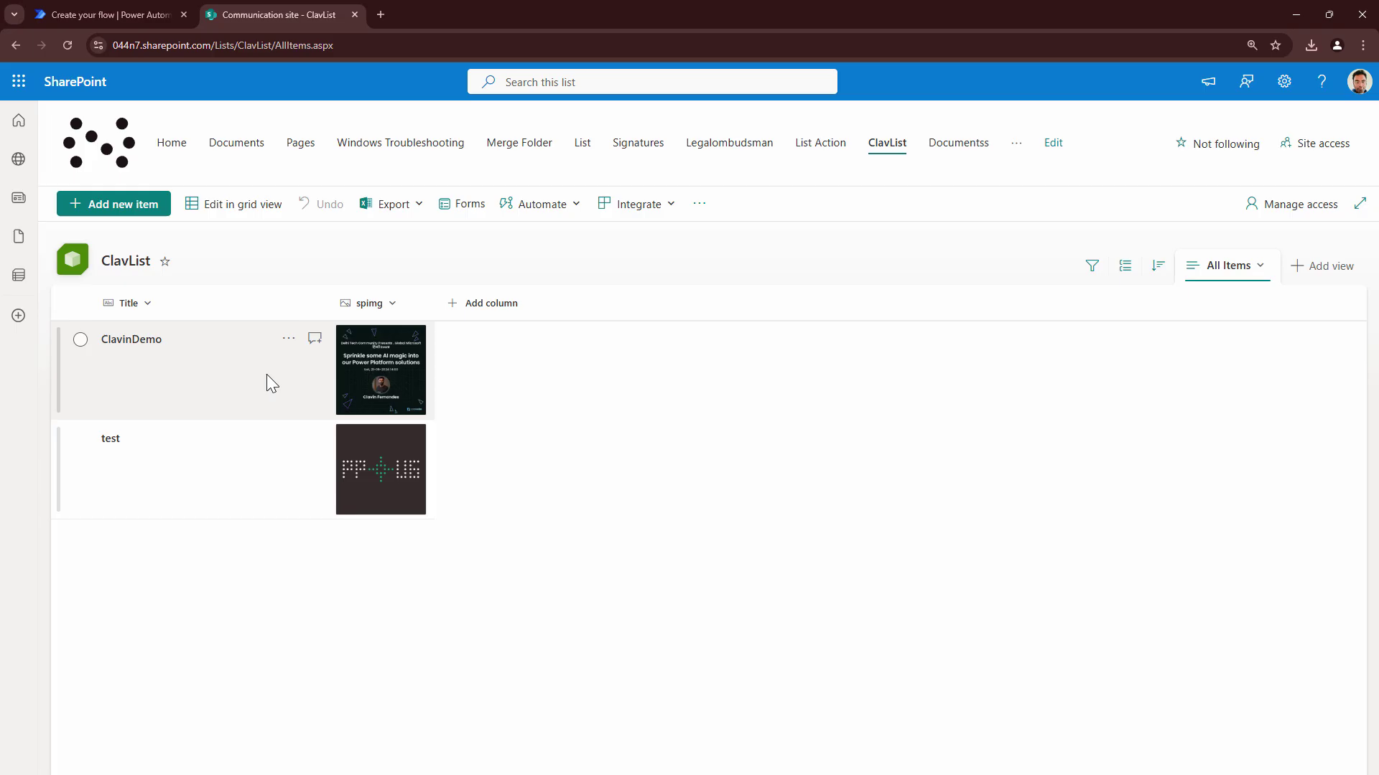
{"action": "left_click", "coordinate": [402, 207]}
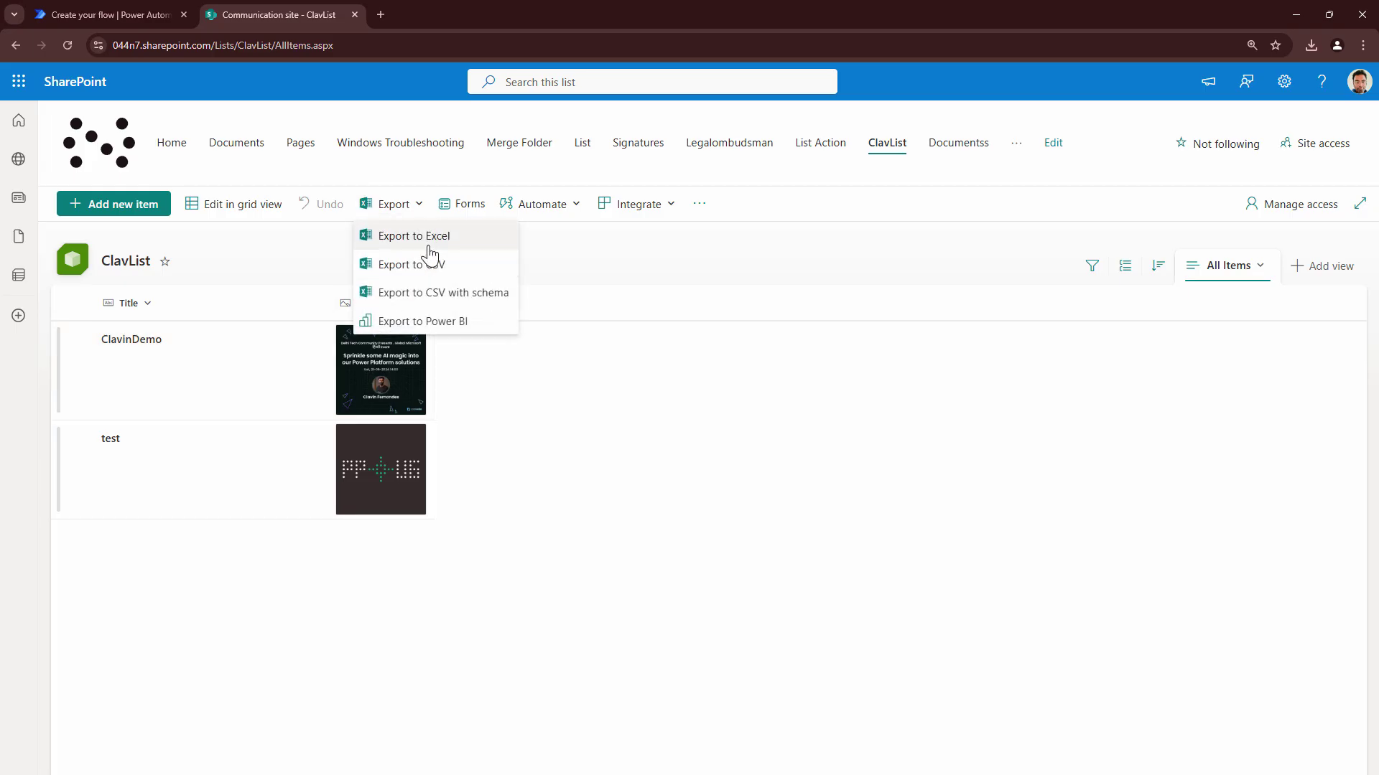
{"action": "left_click", "coordinate": [382, 265]}
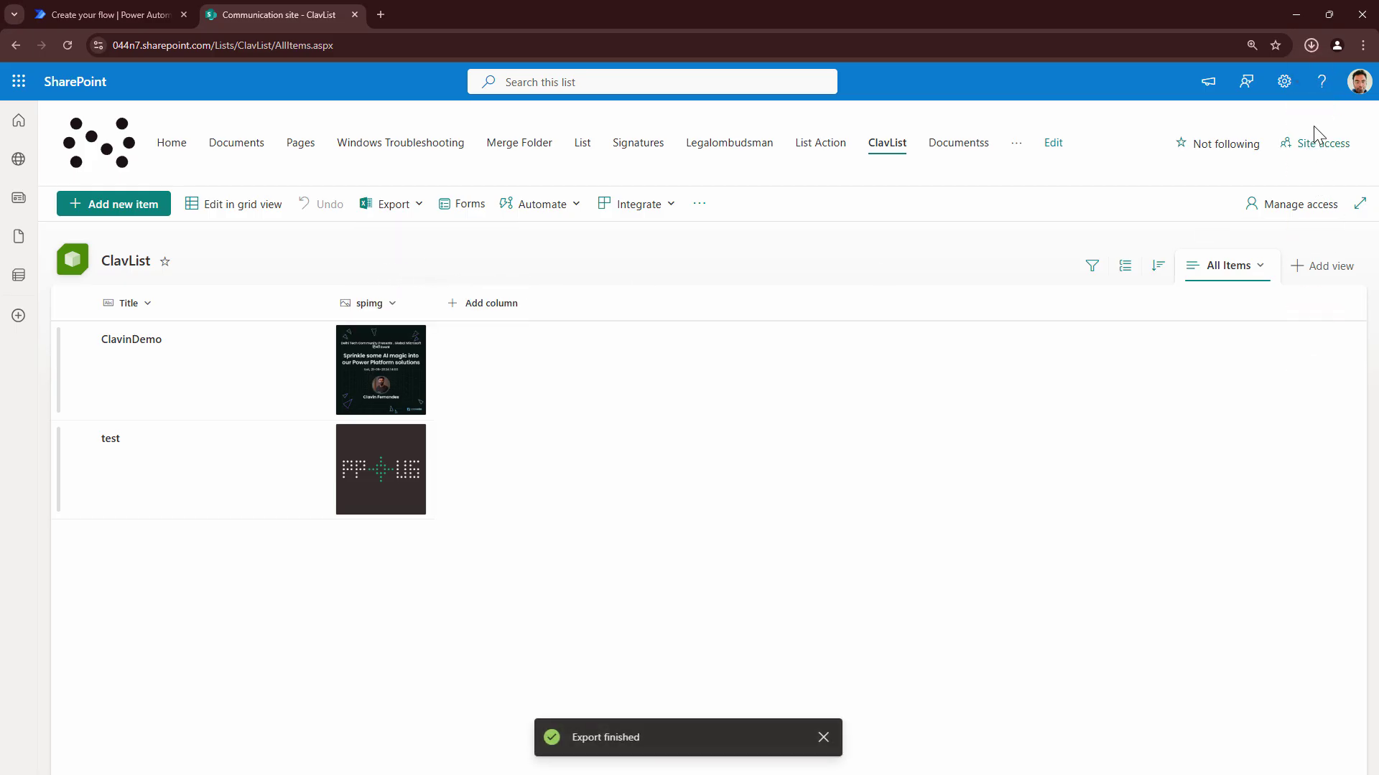
{"action": "left_click", "coordinate": [1311, 45]}
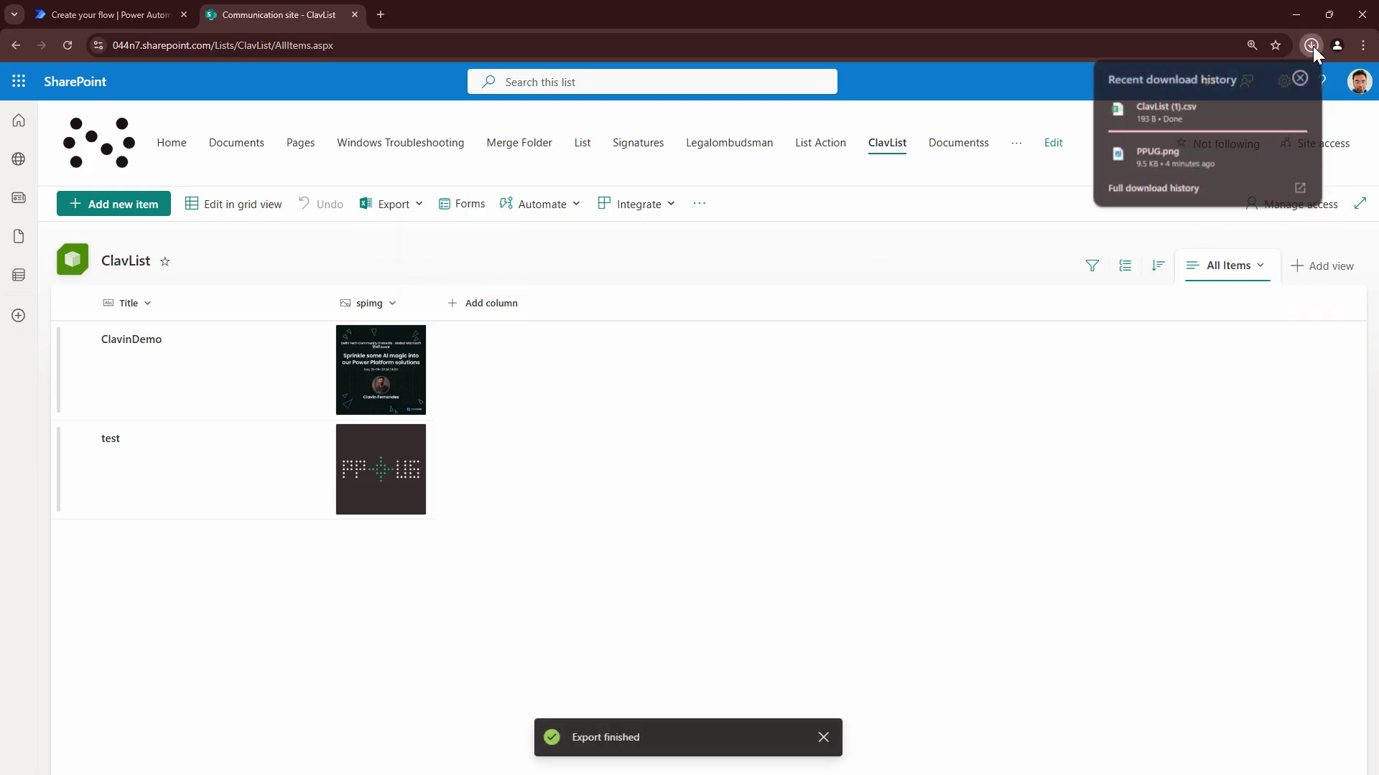
Inspect ClavList (1).csv in Excel with column B autofitted, then close it without saving.
{"action": "left_click", "coordinate": [1242, 108]}
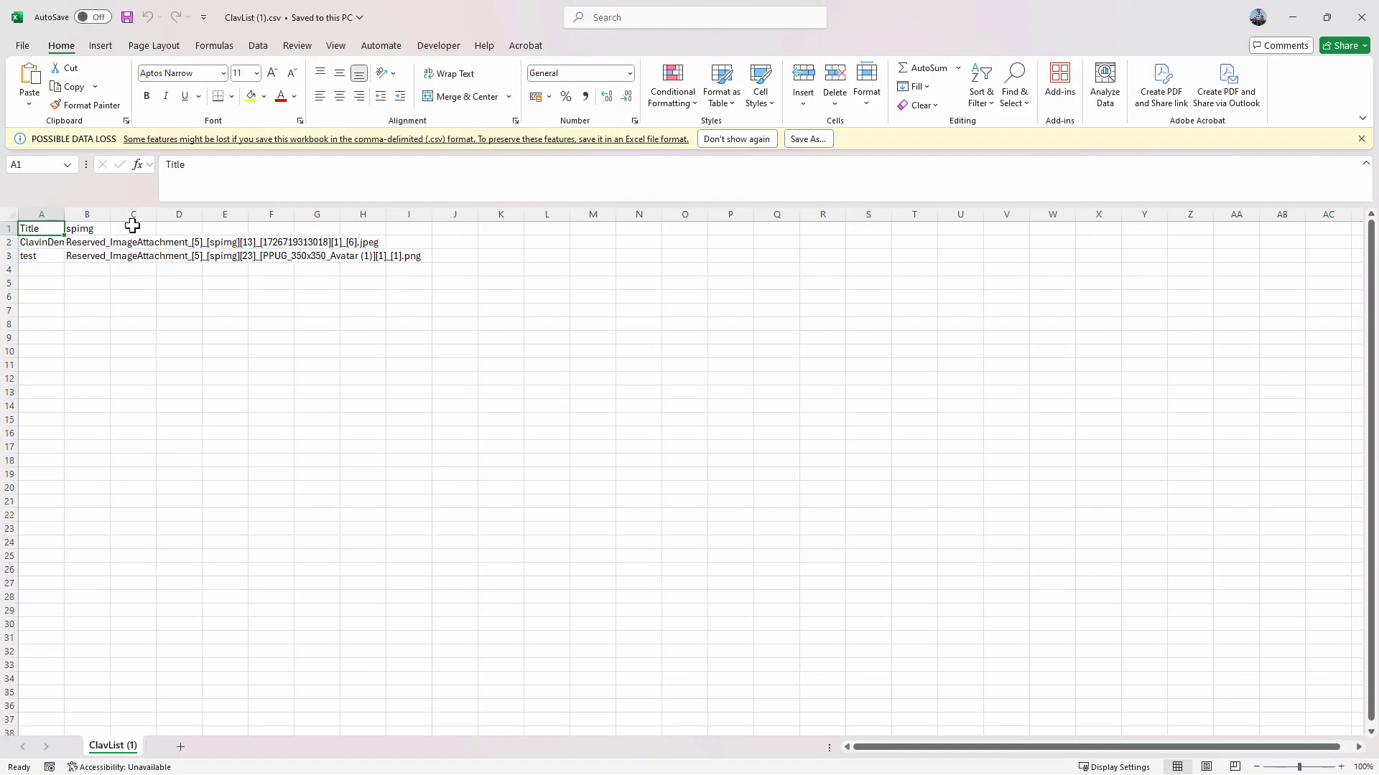
{"action": "left_click_drag", "start_coordinate": [111, 214], "coordinate": [112, 214]}
{"action": "double_click", "coordinate": [111, 214]}
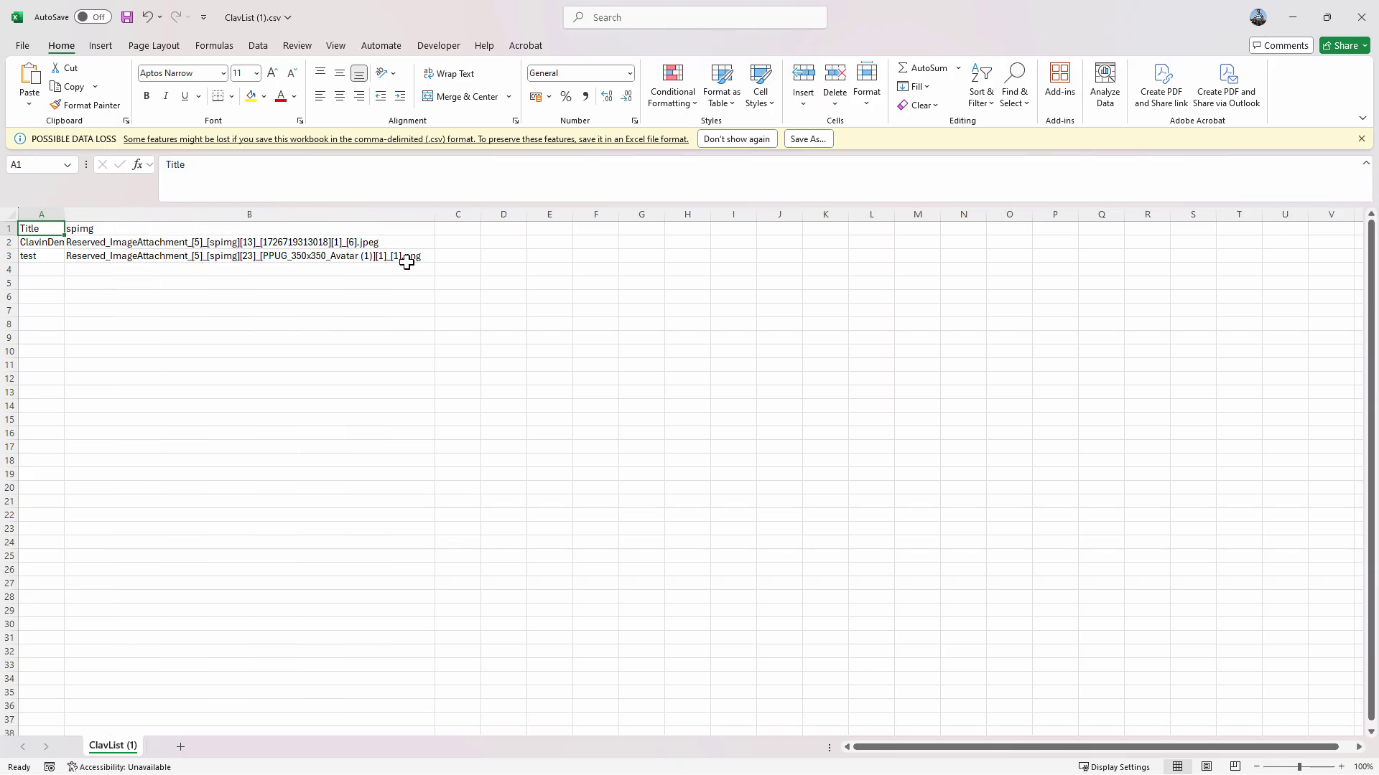
{"action": "left_click", "coordinate": [1361, 17]}
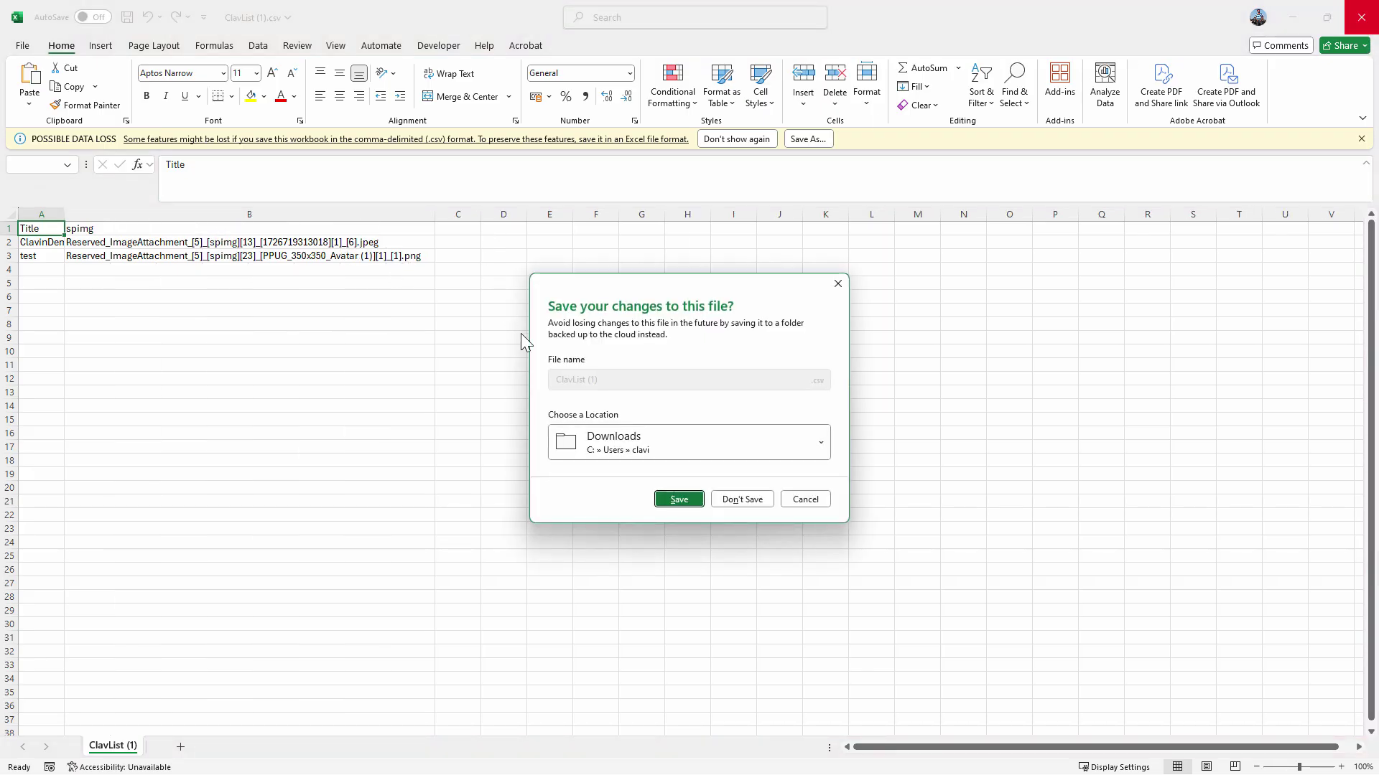
{"action": "left_click", "coordinate": [722, 505]}
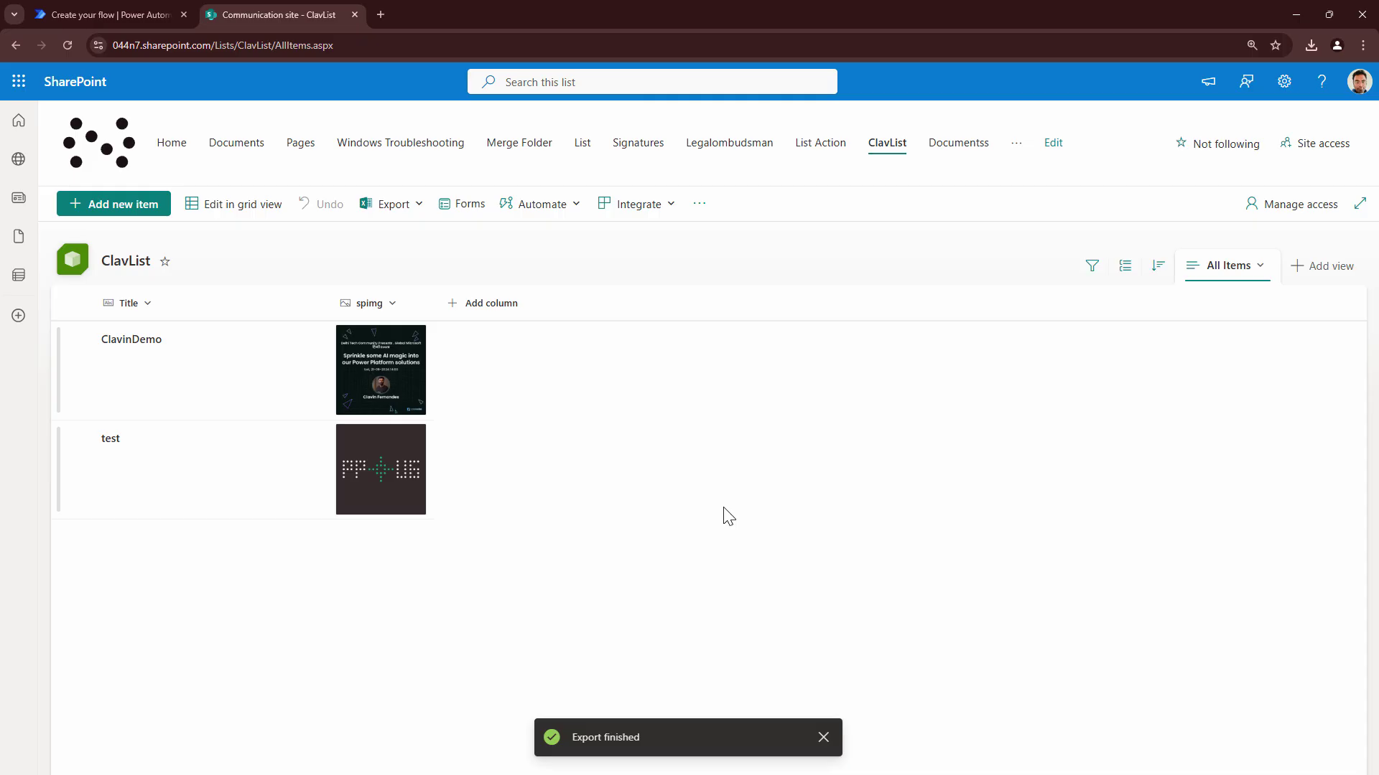
Dismiss the export notification and create a new Excel workbook from the Documents library.
{"action": "left_click", "coordinate": [821, 737]}
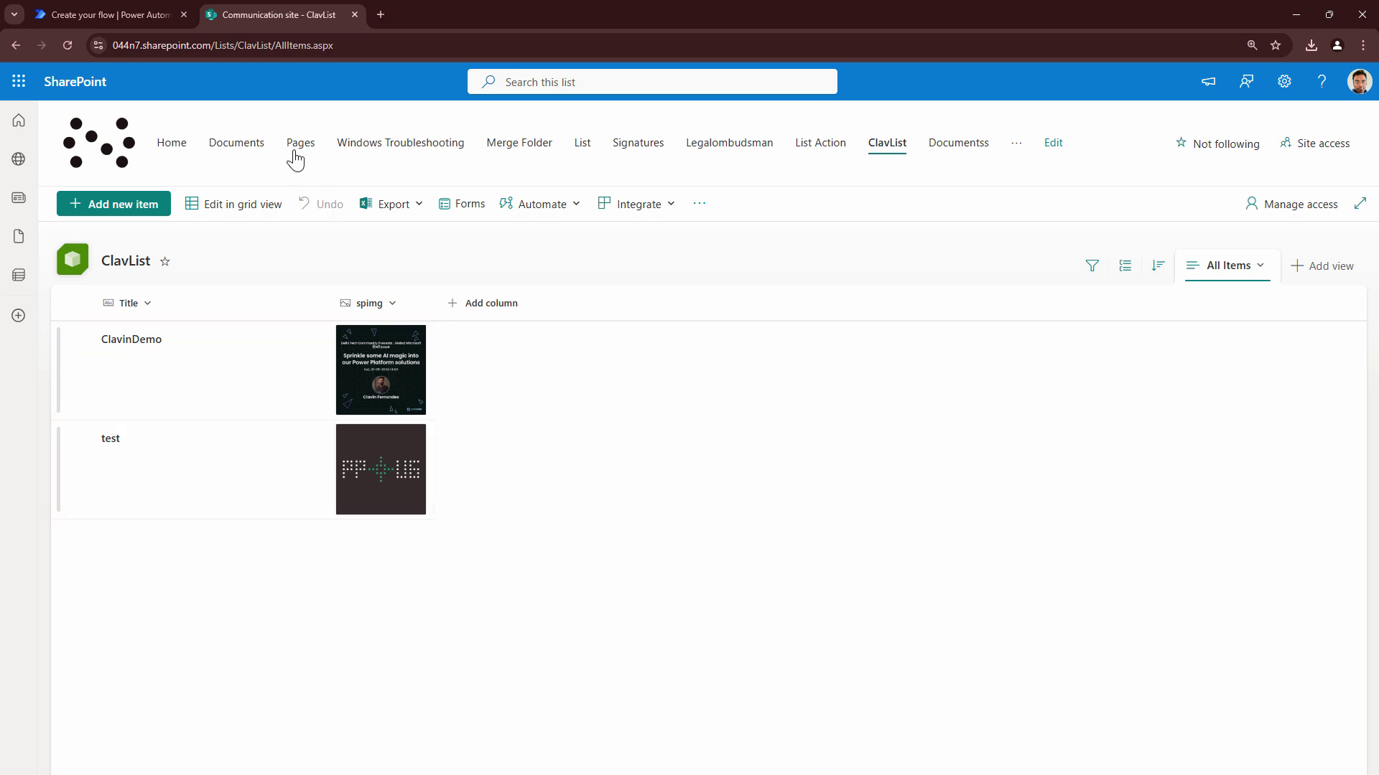
{"action": "left_click", "coordinate": [248, 153]}
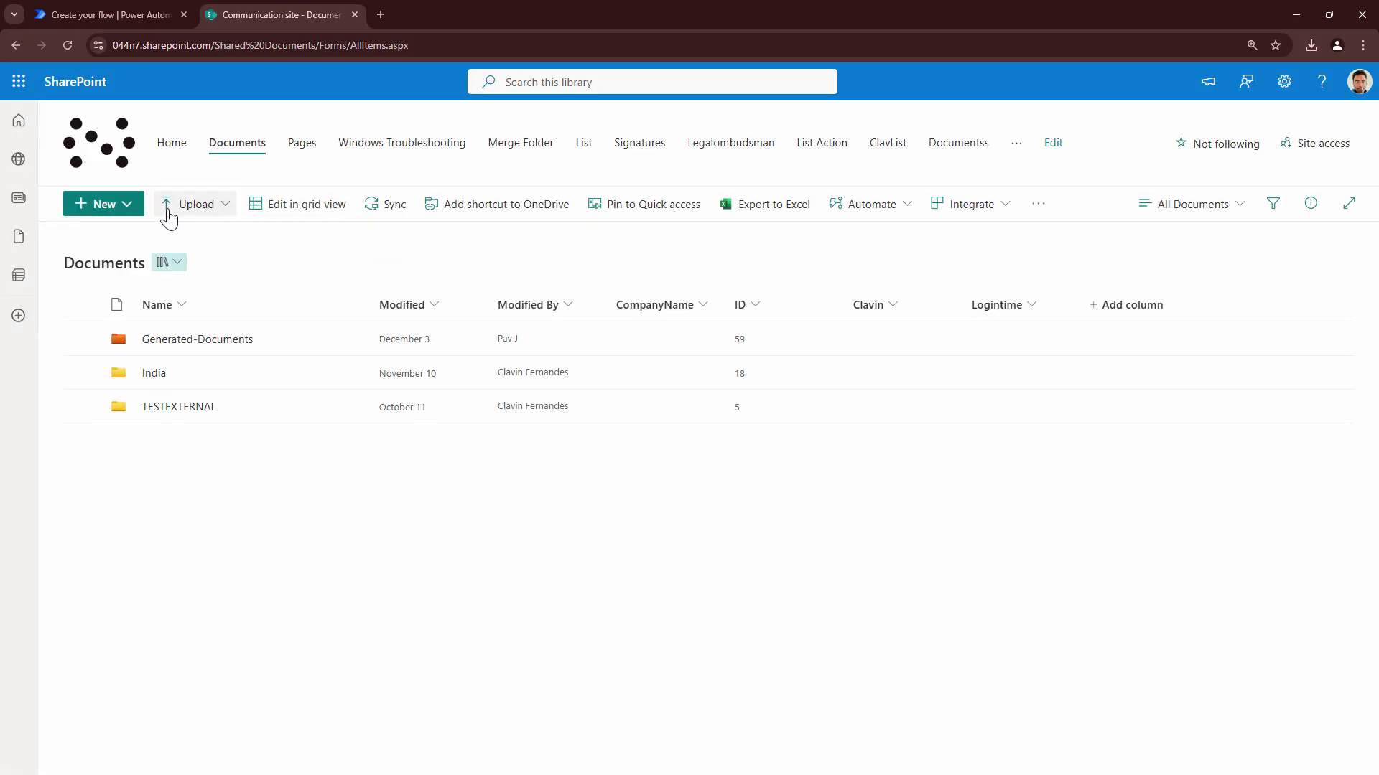
{"action": "left_click", "coordinate": [138, 210]}
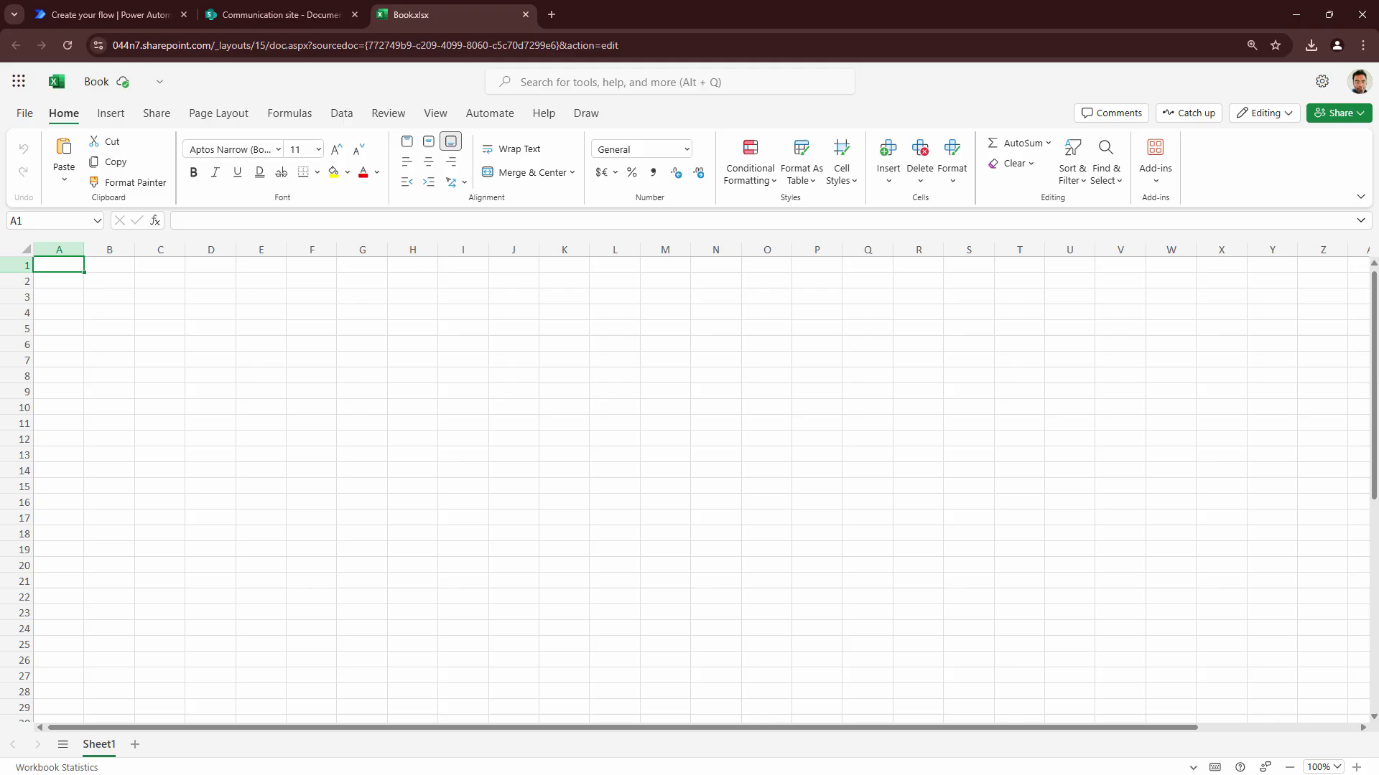
Run Script 1 to fill A1 yellow and highlight its yellow-fill line 8 in the editor.
{"action": "left_click", "coordinate": [509, 116]}
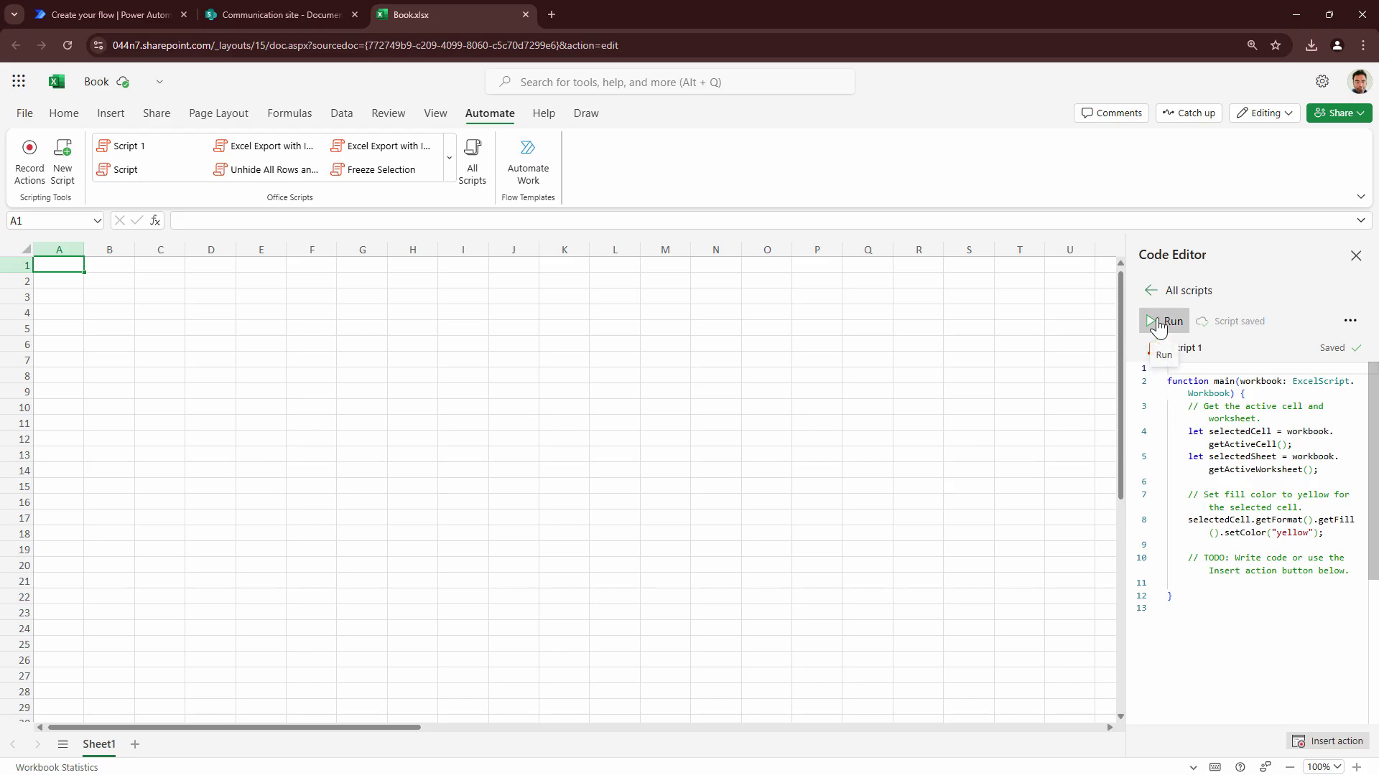
{"action": "left_click", "coordinate": [1159, 324]}
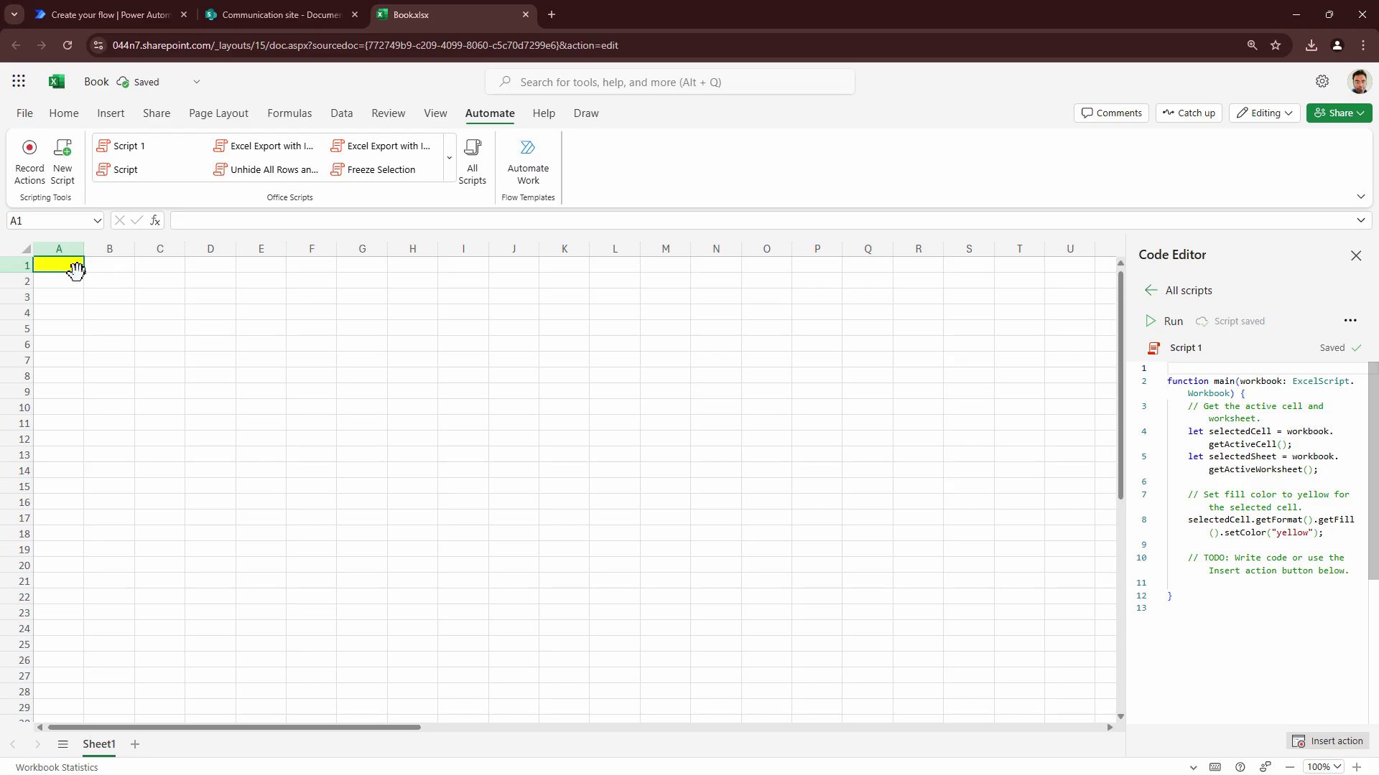
{"action": "left_click_drag", "start_coordinate": [1125, 427], "coordinate": [814, 418]}
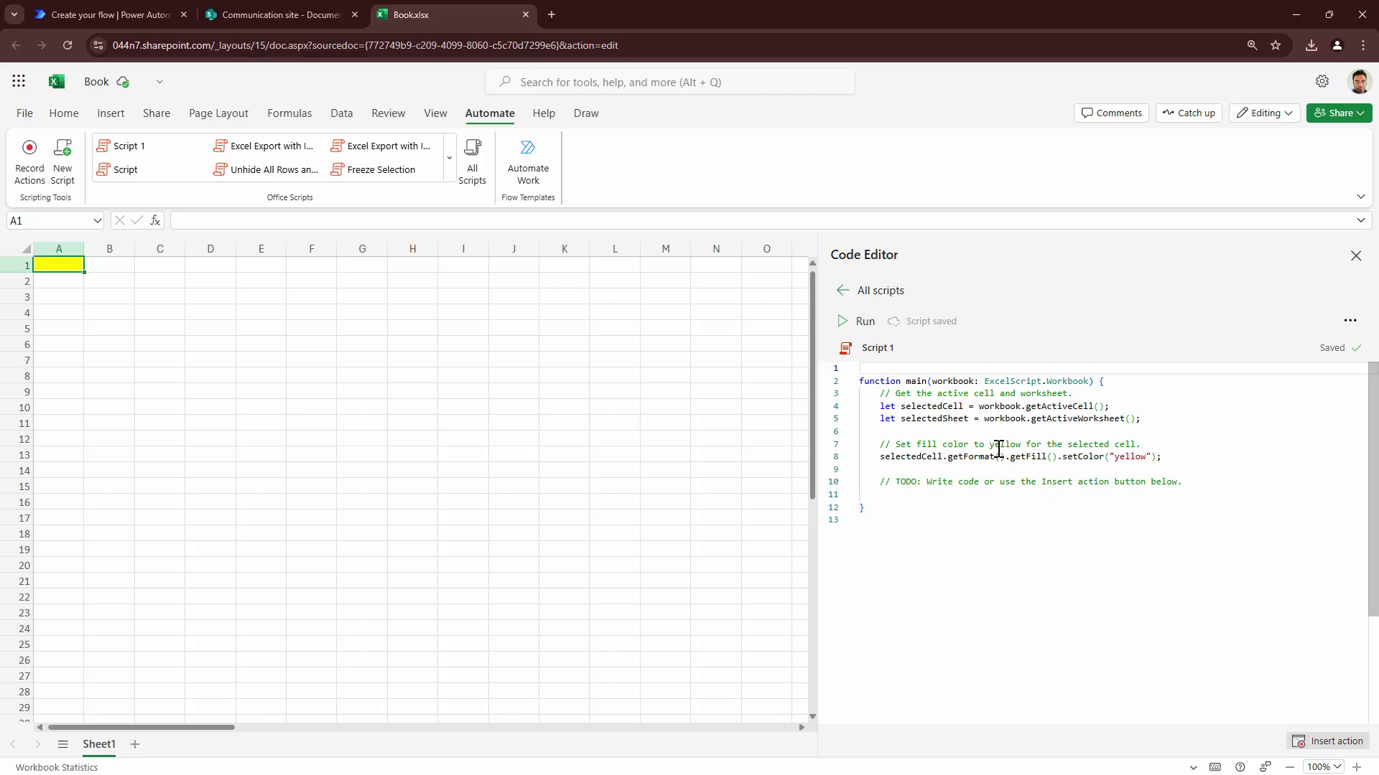
{"action": "left_click_drag", "start_coordinate": [1184, 462], "coordinate": [882, 458]}
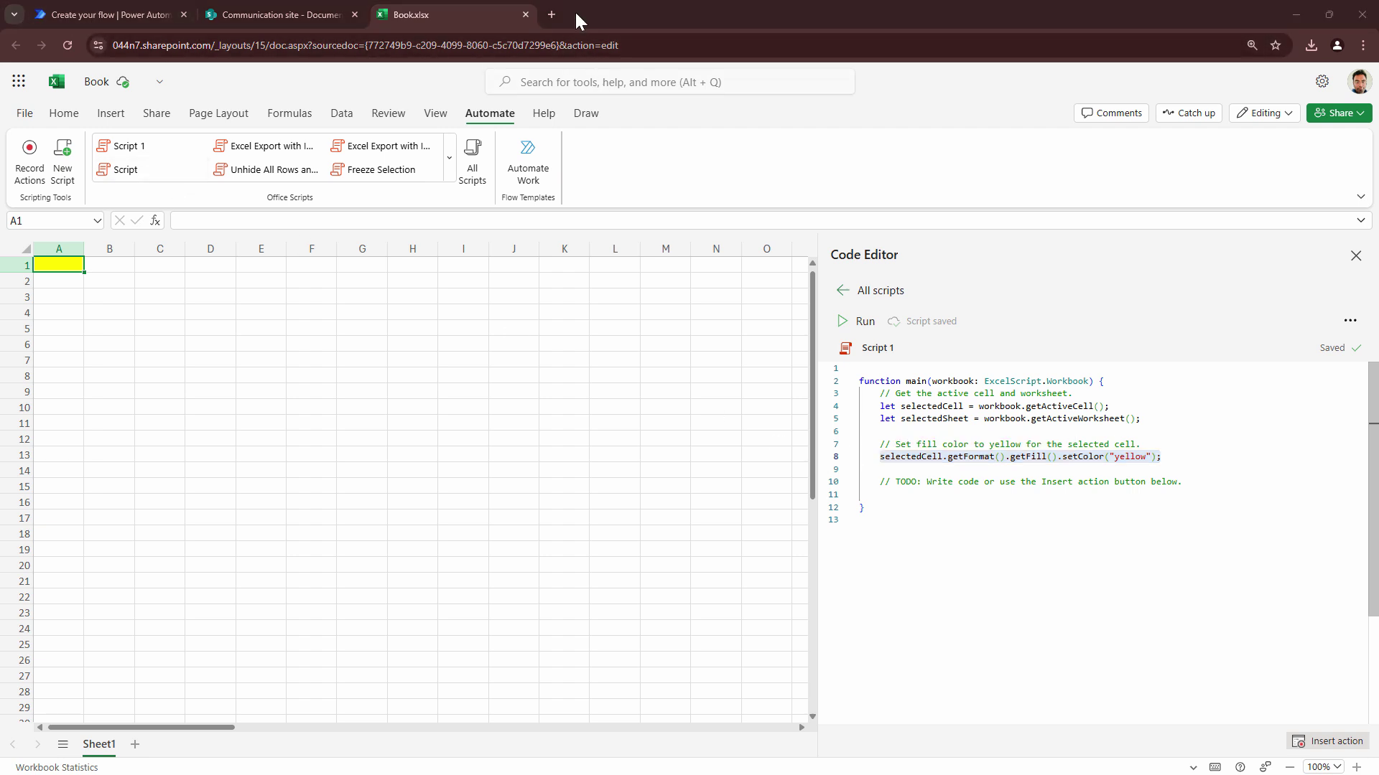
Open the Office Scripts documentation in a new tab and go to Script fundamentals.
{"action": "left_click", "coordinate": [554, 13]}
{"action": "type", "text": "https://learn.microsoft.com/en-us/office/dev/scripts/overview/excel"}
{"action": "key", "text": "Return"}
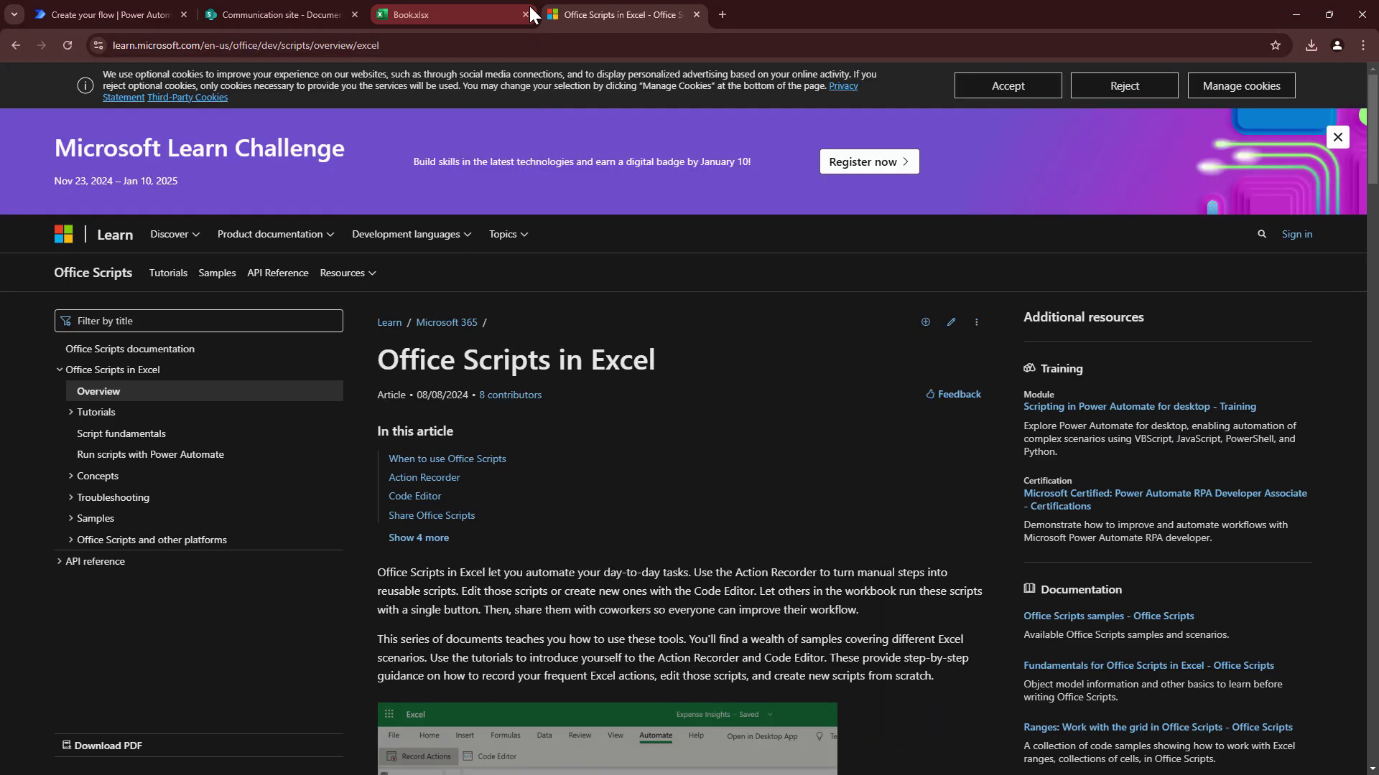
{"action": "scroll", "coordinate": [785, 251], "scroll_direction": "down", "scroll_amount": 10}
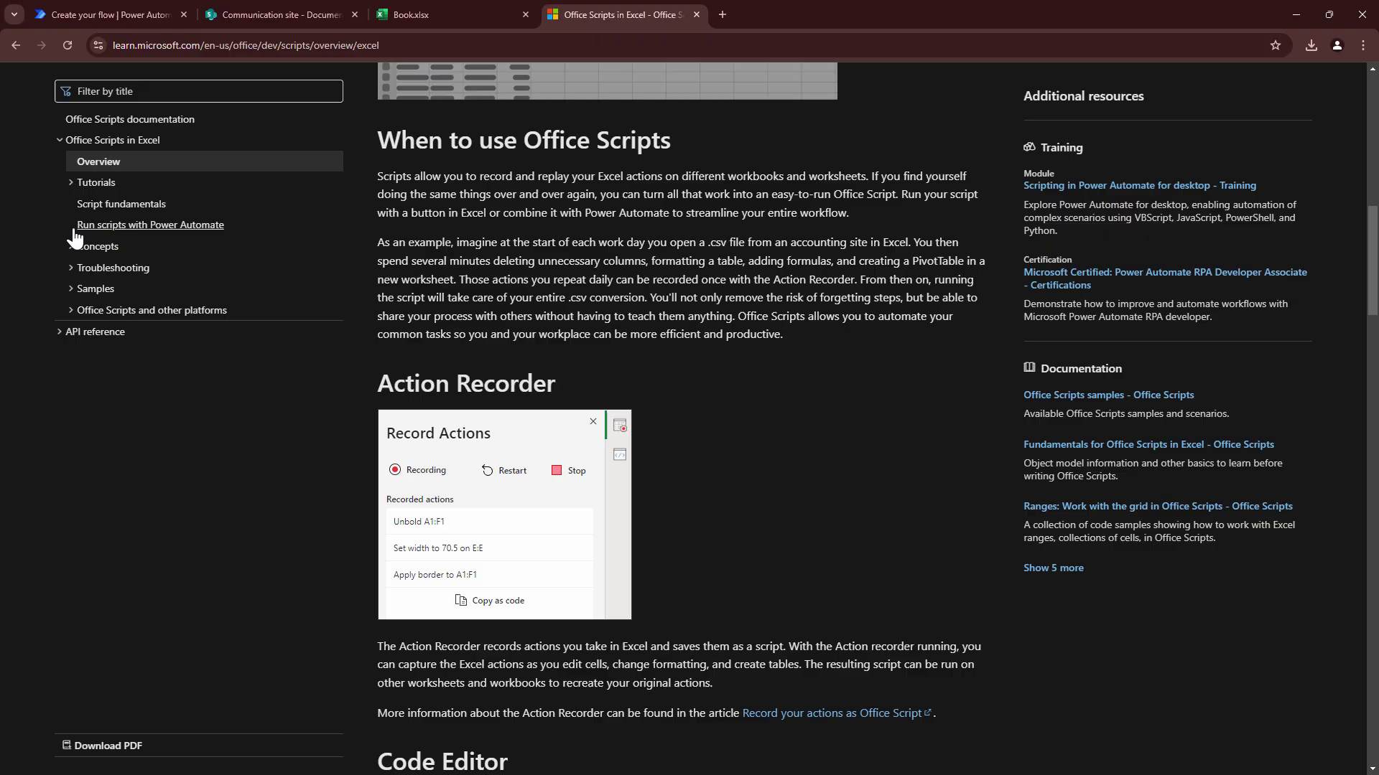
{"action": "left_click", "coordinate": [74, 188]}
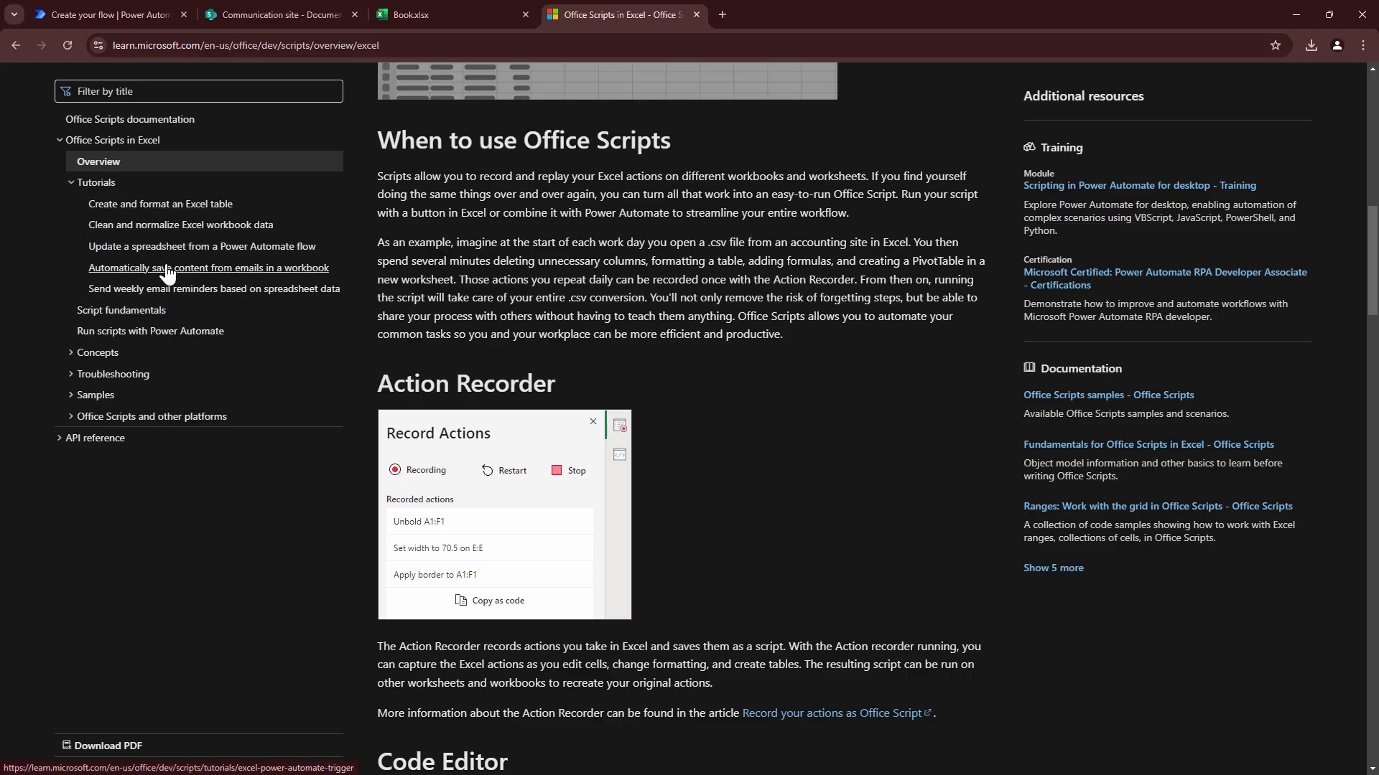
{"action": "left_click", "coordinate": [109, 313]}
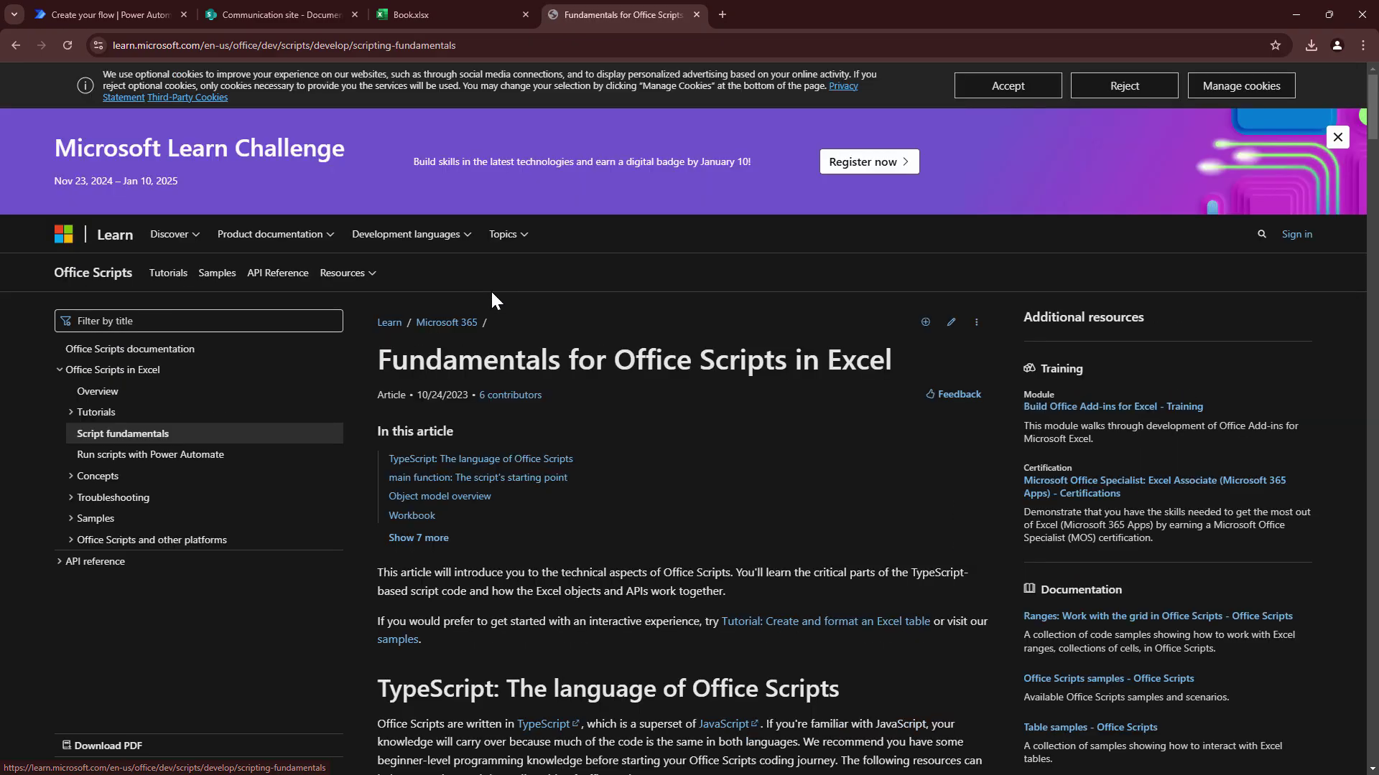
Copy the Workbook sample script that logs the active worksheet's name.
{"action": "scroll", "coordinate": [610, 350], "scroll_direction": "down", "scroll_amount": 3}
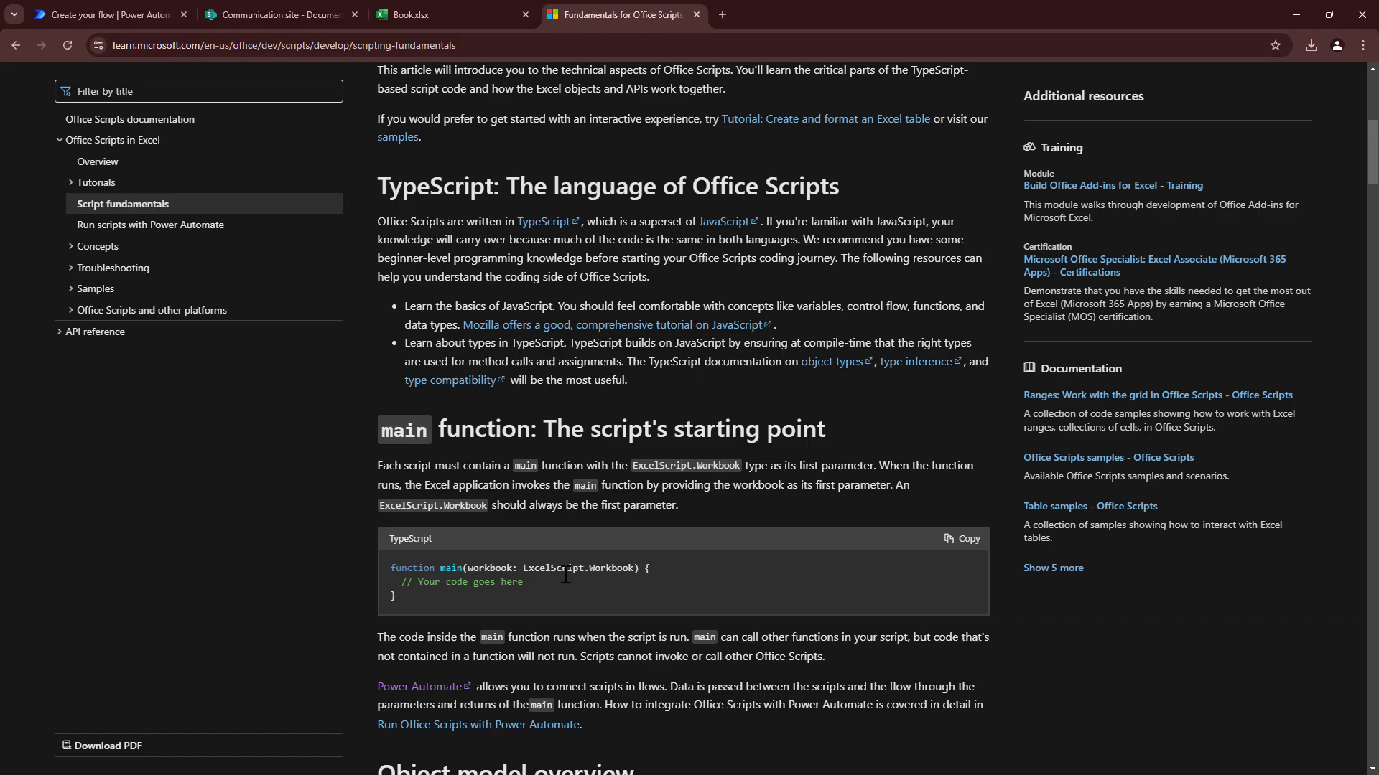
{"action": "scroll", "coordinate": [565, 575], "scroll_direction": "down", "scroll_amount": 4}
{"action": "scroll", "coordinate": [567, 567], "scroll_direction": "down", "scroll_amount": 2}
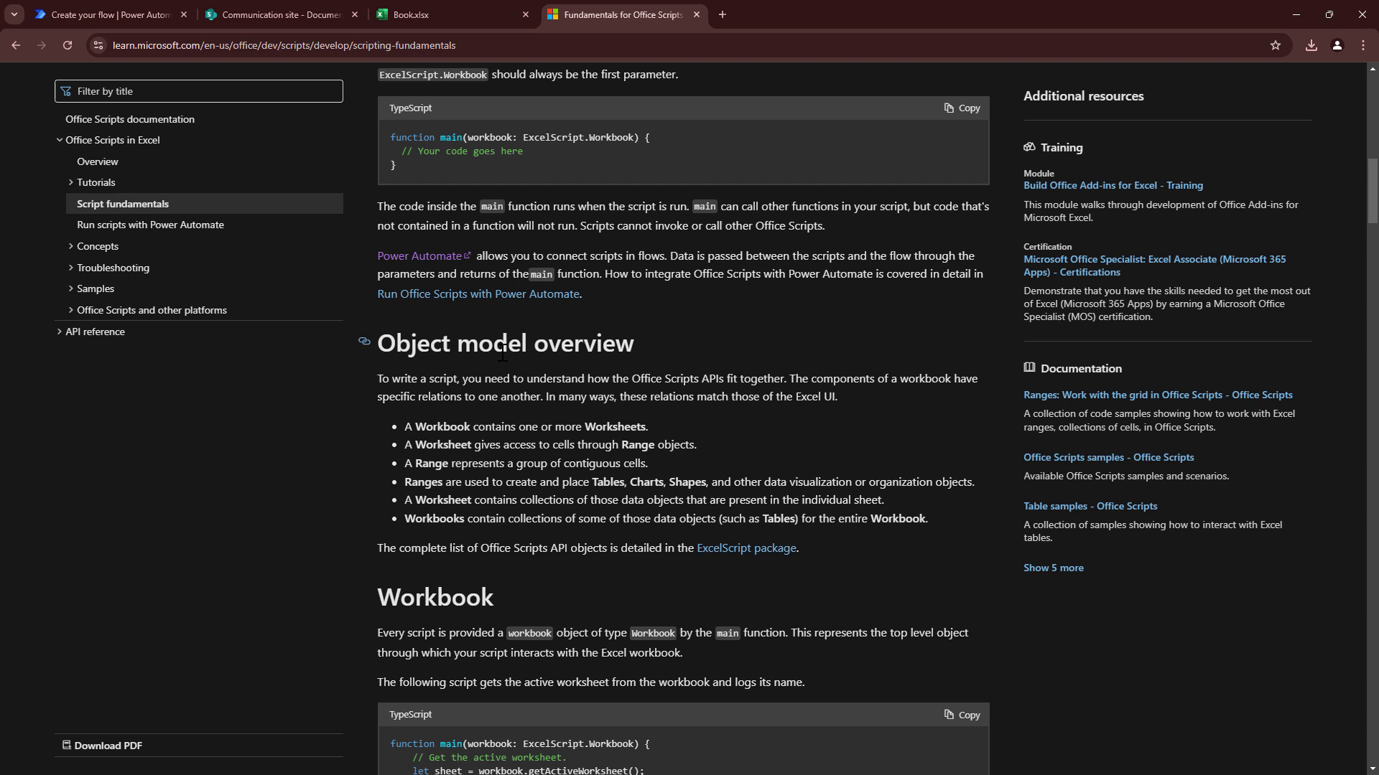
{"action": "scroll", "coordinate": [579, 343], "scroll_direction": "down", "scroll_amount": 5}
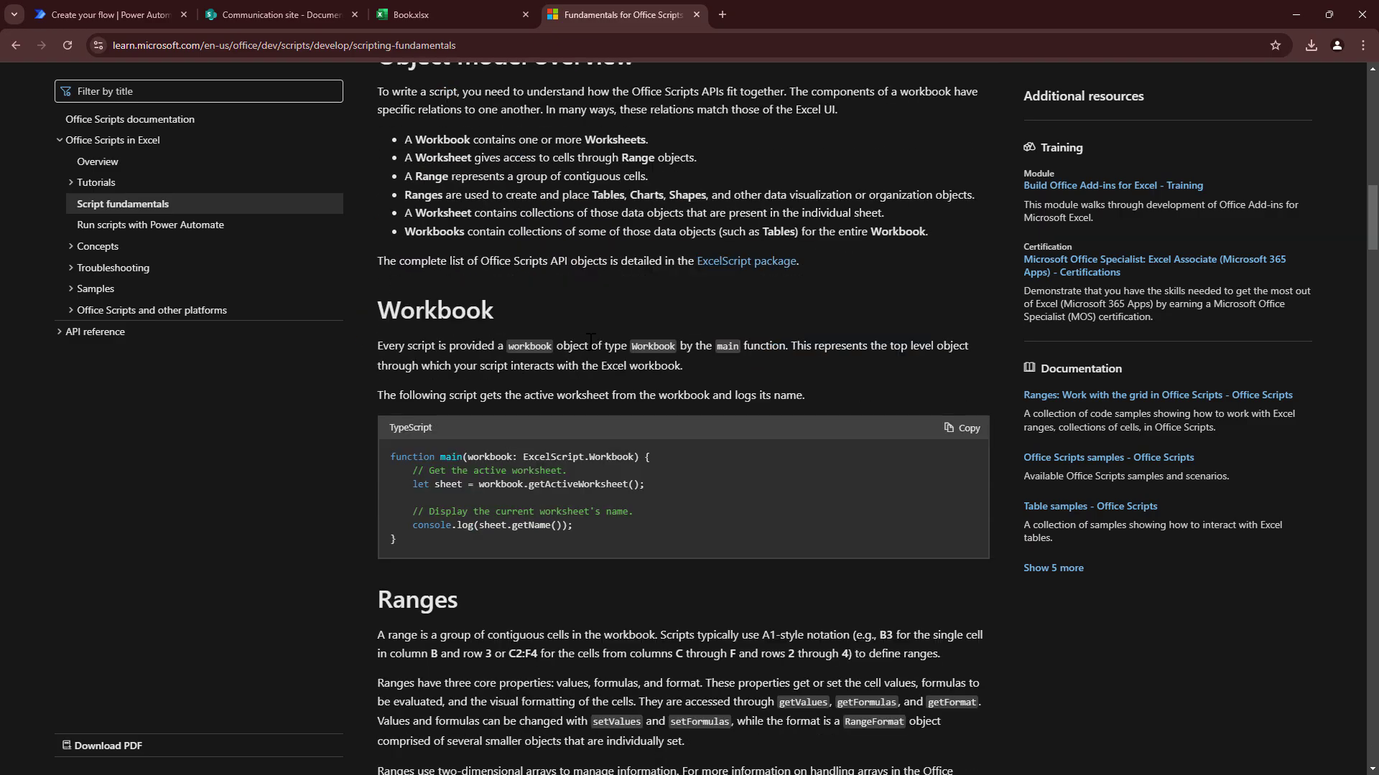
{"action": "left_click_drag", "start_coordinate": [413, 453], "coordinate": [562, 454]}
{"action": "left_click", "coordinate": [969, 363]}
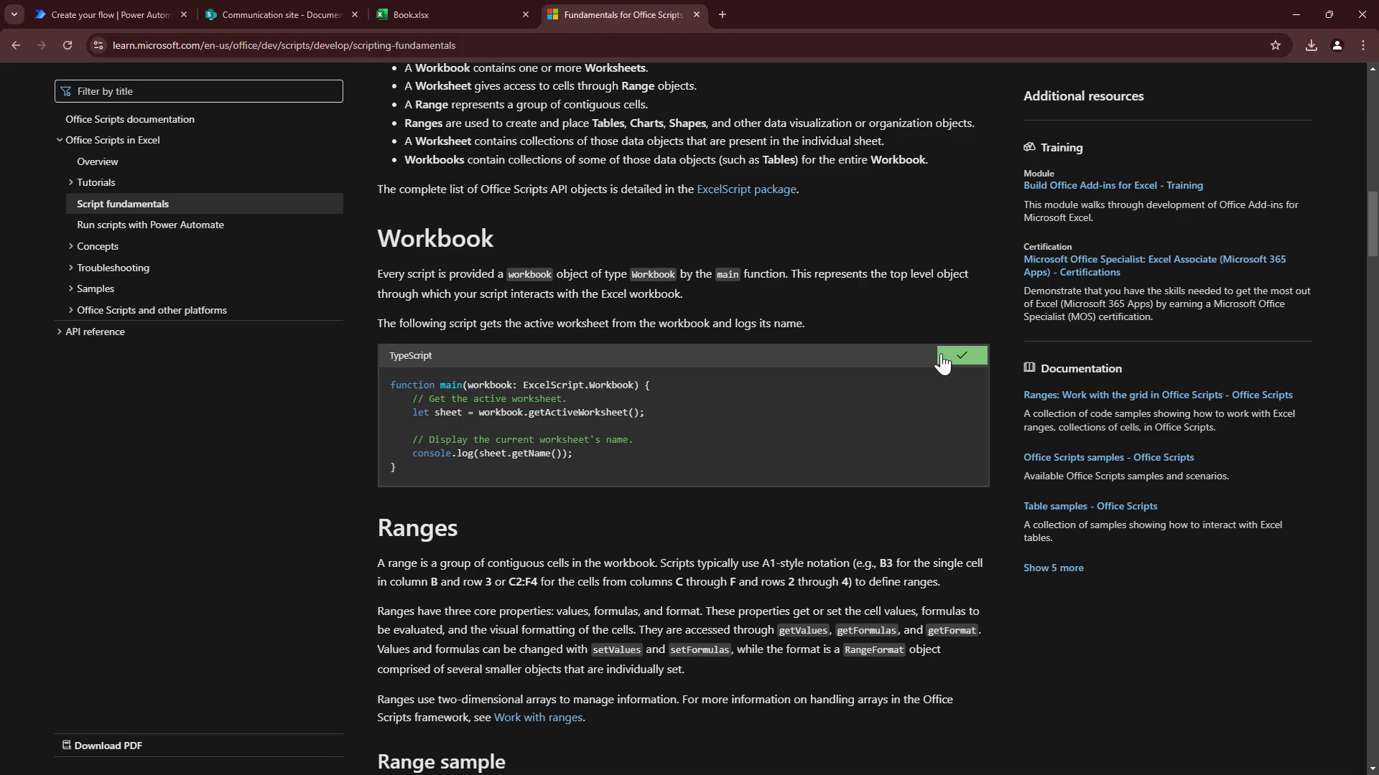
Replace Script 1's code with the copied sample and run it to log the sheet name.
{"action": "left_click", "coordinate": [419, 15]}
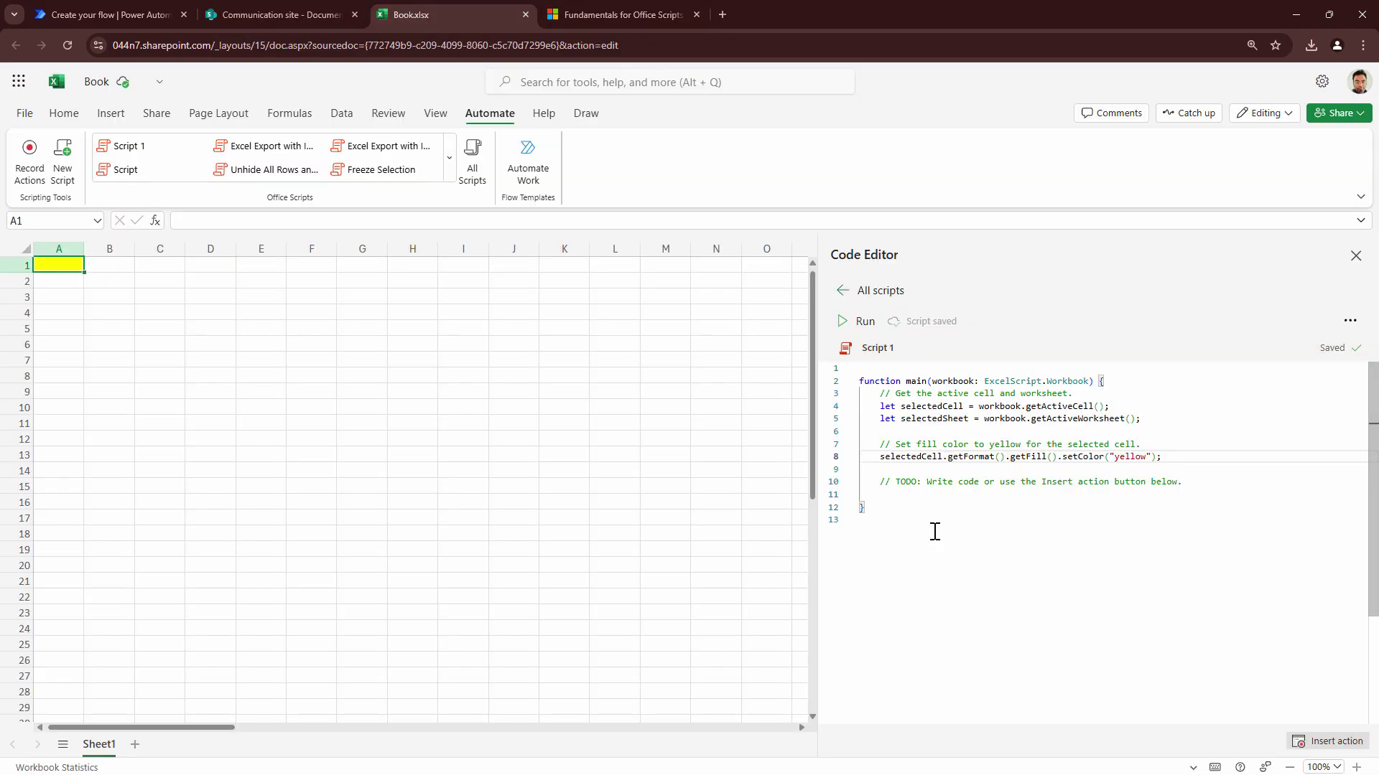
{"action": "left_click_drag", "start_coordinate": [971, 553], "coordinate": [901, 384]}
{"action": "key", "text": "ctrl+v"}
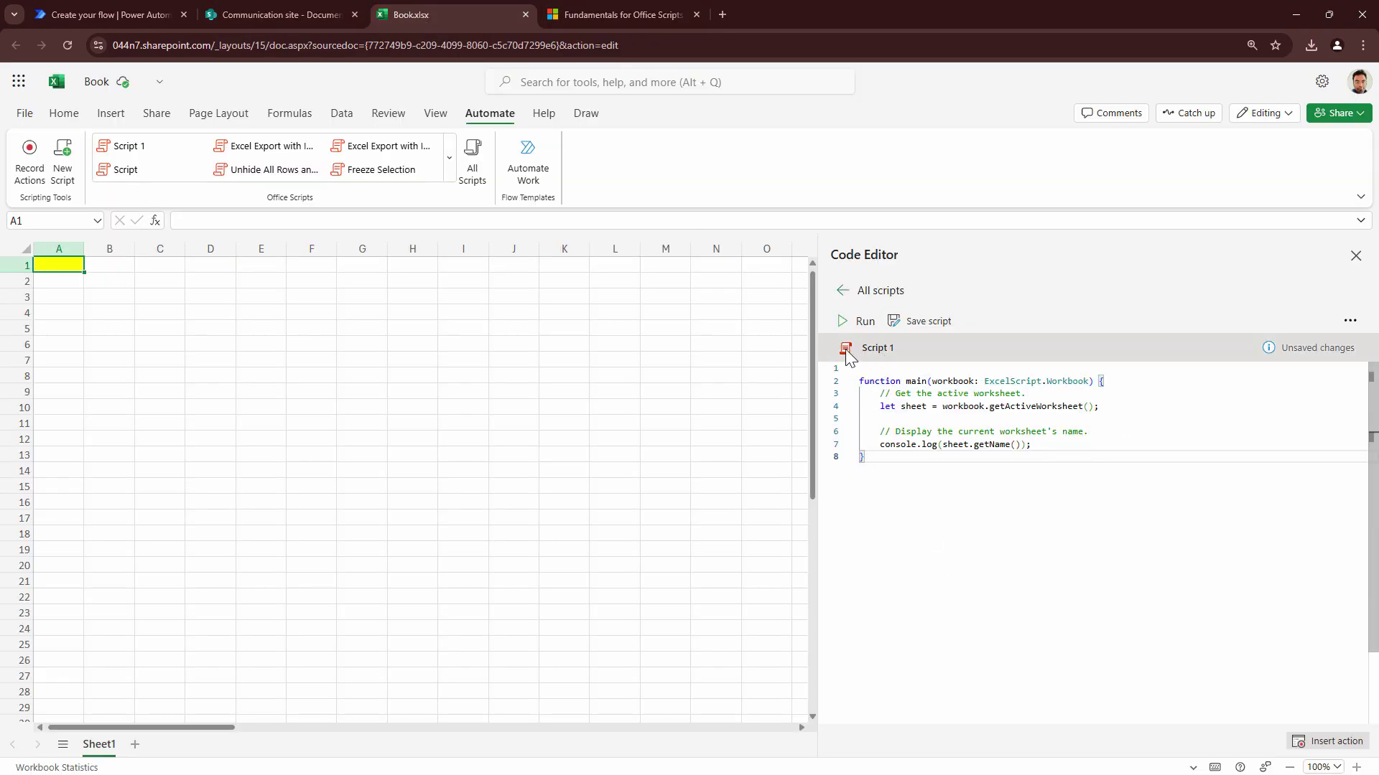
{"action": "left_click", "coordinate": [858, 321]}
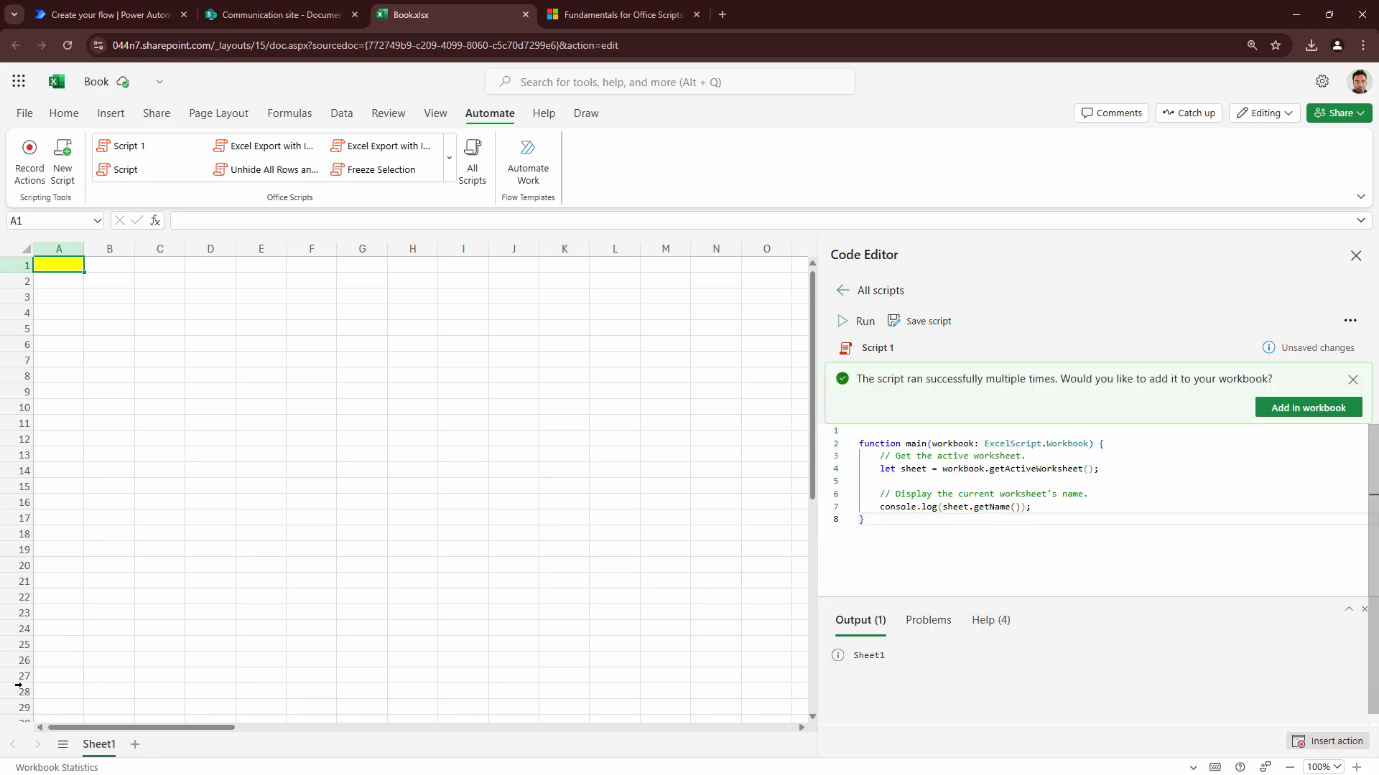
Rename the worksheet to ClavinSheet and rerun the script.
{"action": "double_click", "coordinate": [98, 745]}
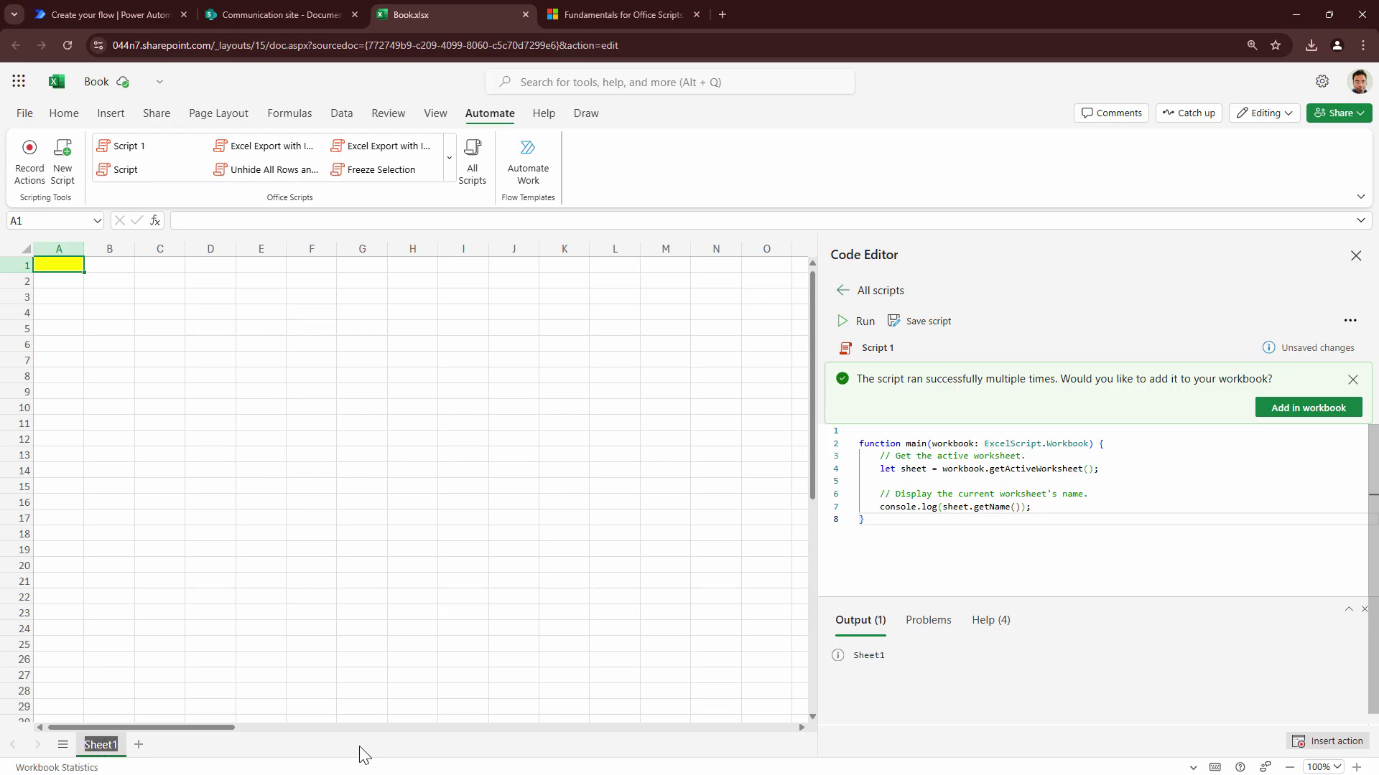
{"action": "type", "text": "ClavinSheet"}
{"action": "left_click", "coordinate": [434, 580]}
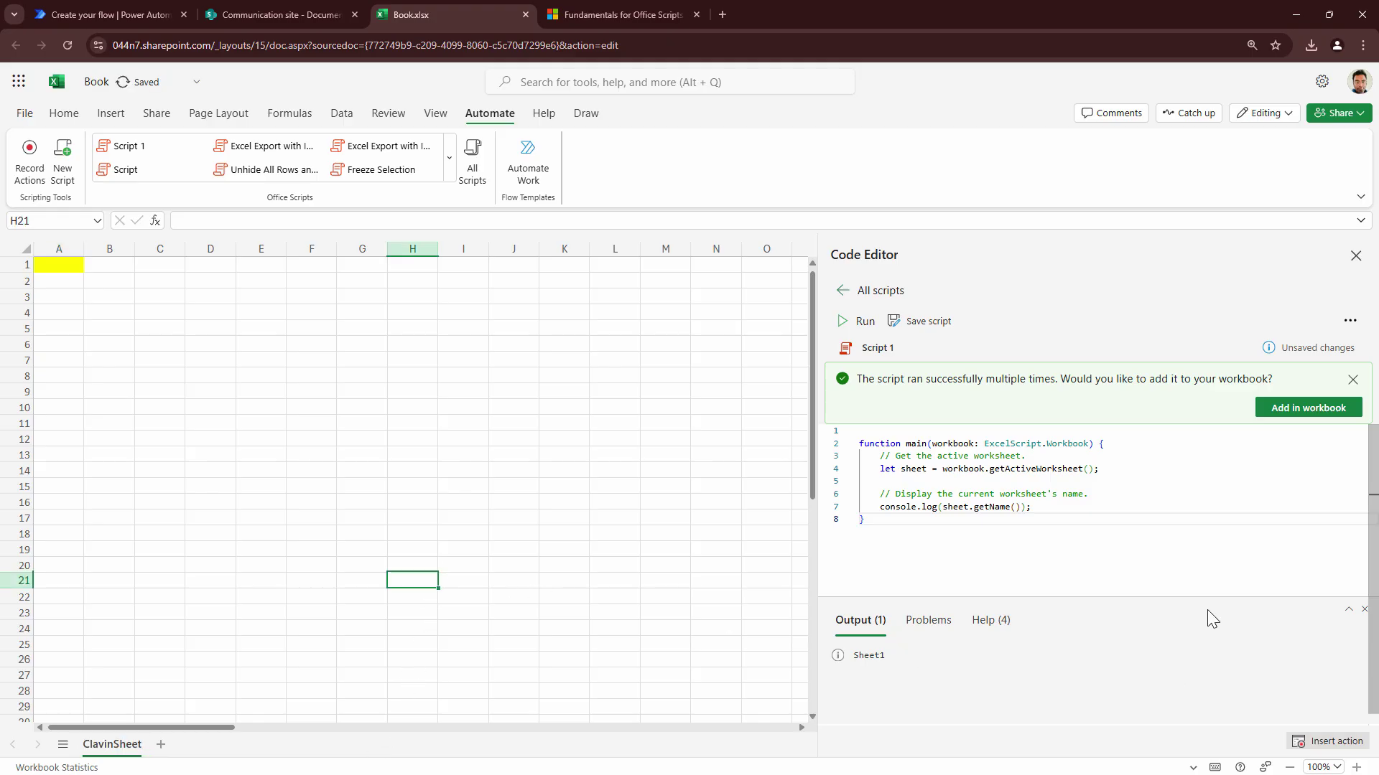
{"action": "left_click", "coordinate": [1352, 379]}
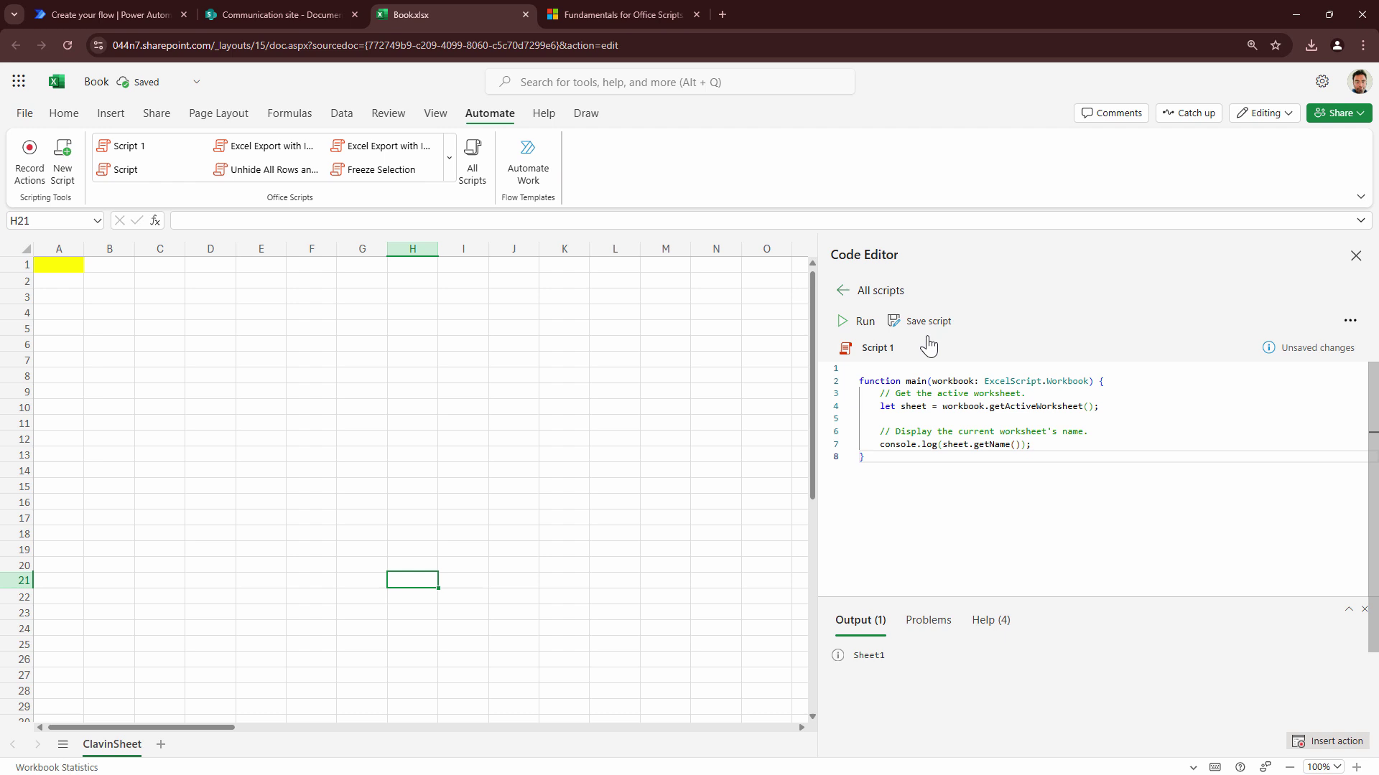
{"action": "left_click", "coordinate": [861, 321]}
Rename the worksheet back to Sheet1.
{"action": "double_click", "coordinate": [122, 745]}
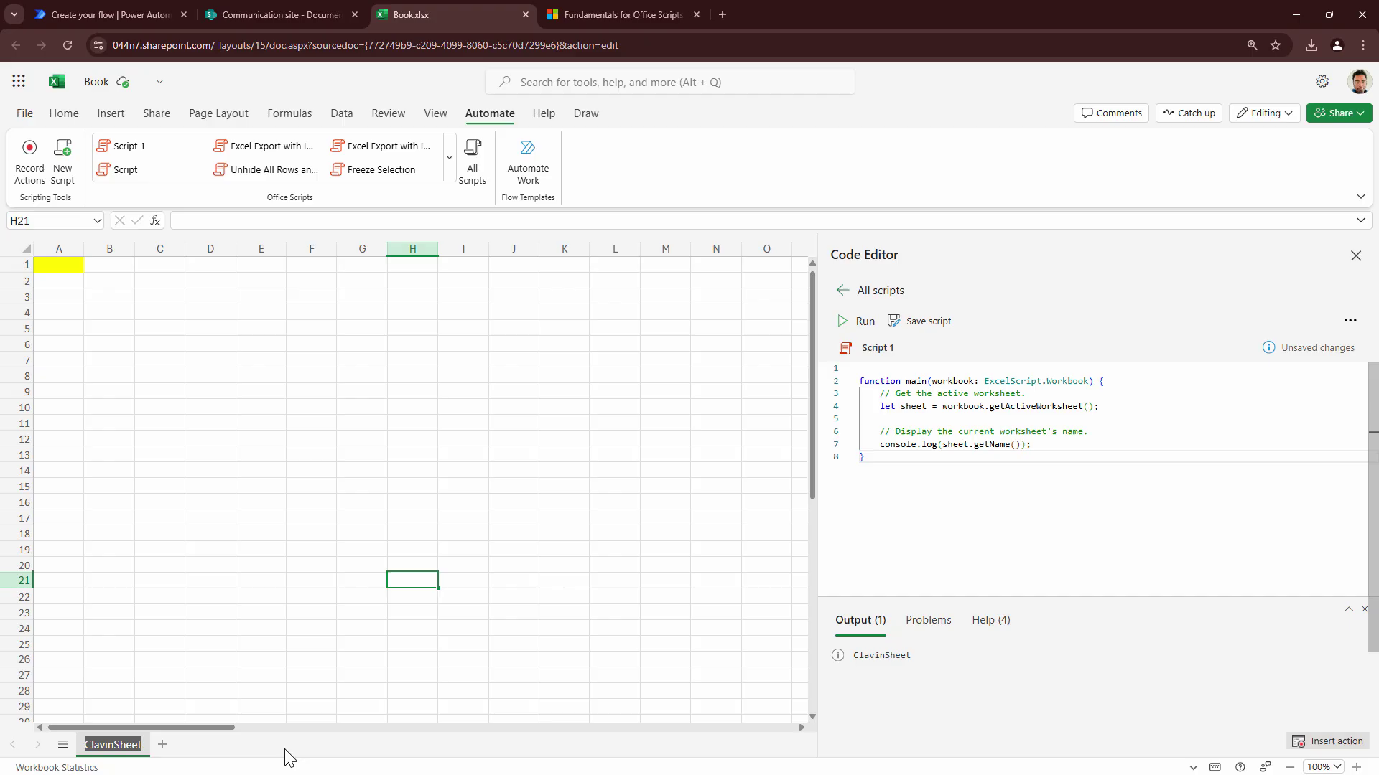
{"action": "type", "text": "Sheet1"}
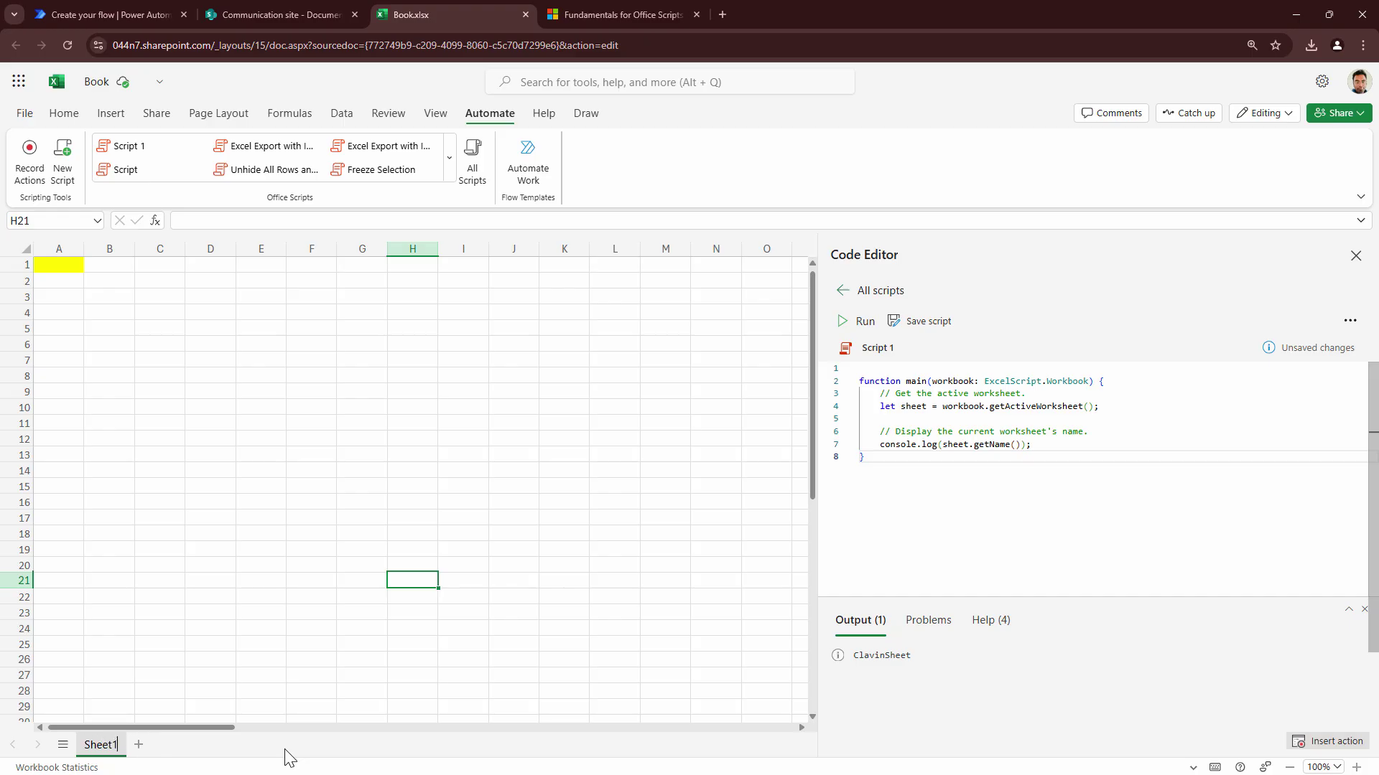
{"action": "left_click", "coordinate": [354, 544]}
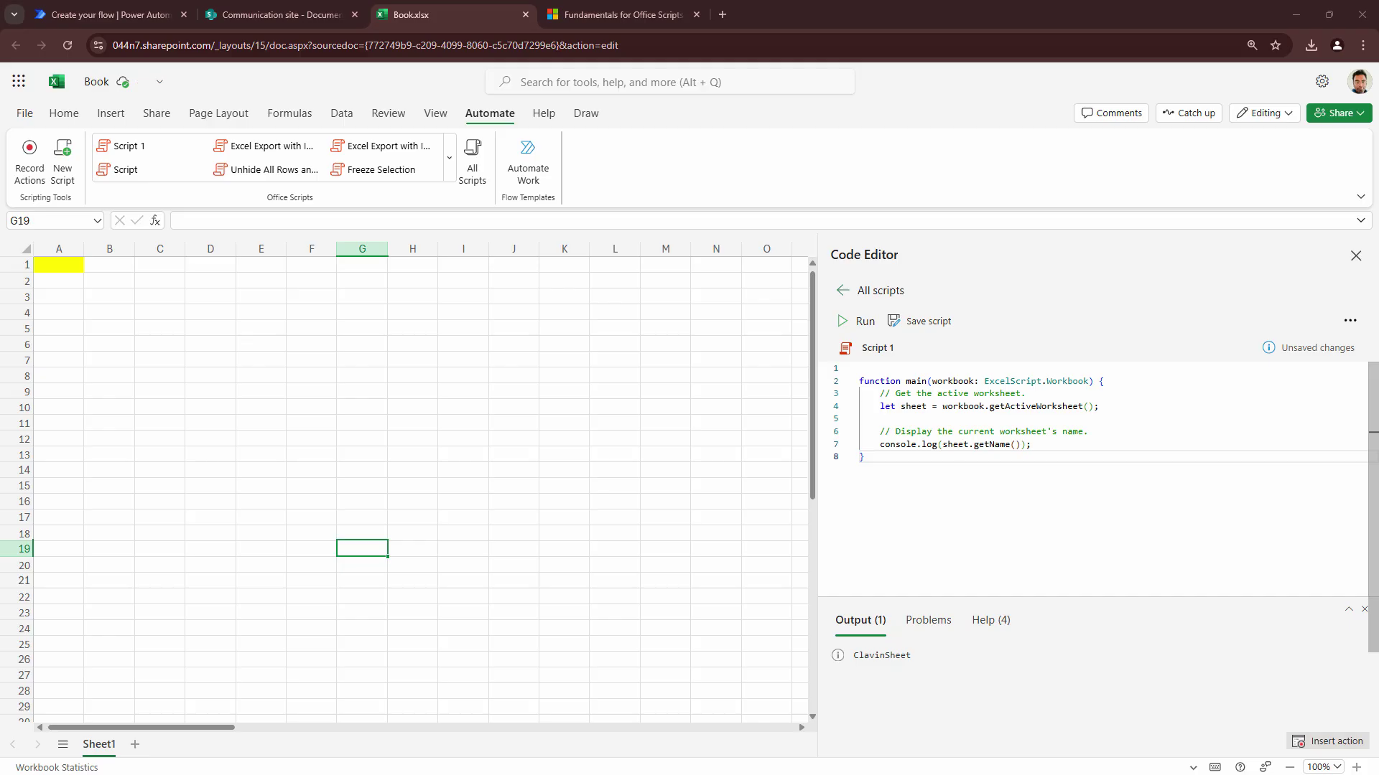
Delete the script's header comment and comment out the column B Sample Text 2 line with //.
{"action": "left_click", "coordinate": [985, 474]}
{"action": "key", "text": "ctrl+a"}
{"action": "key", "text": "ctrl+v"}
{"action": "left_click_drag", "start_coordinate": [858, 418], "coordinate": [837, 369]}
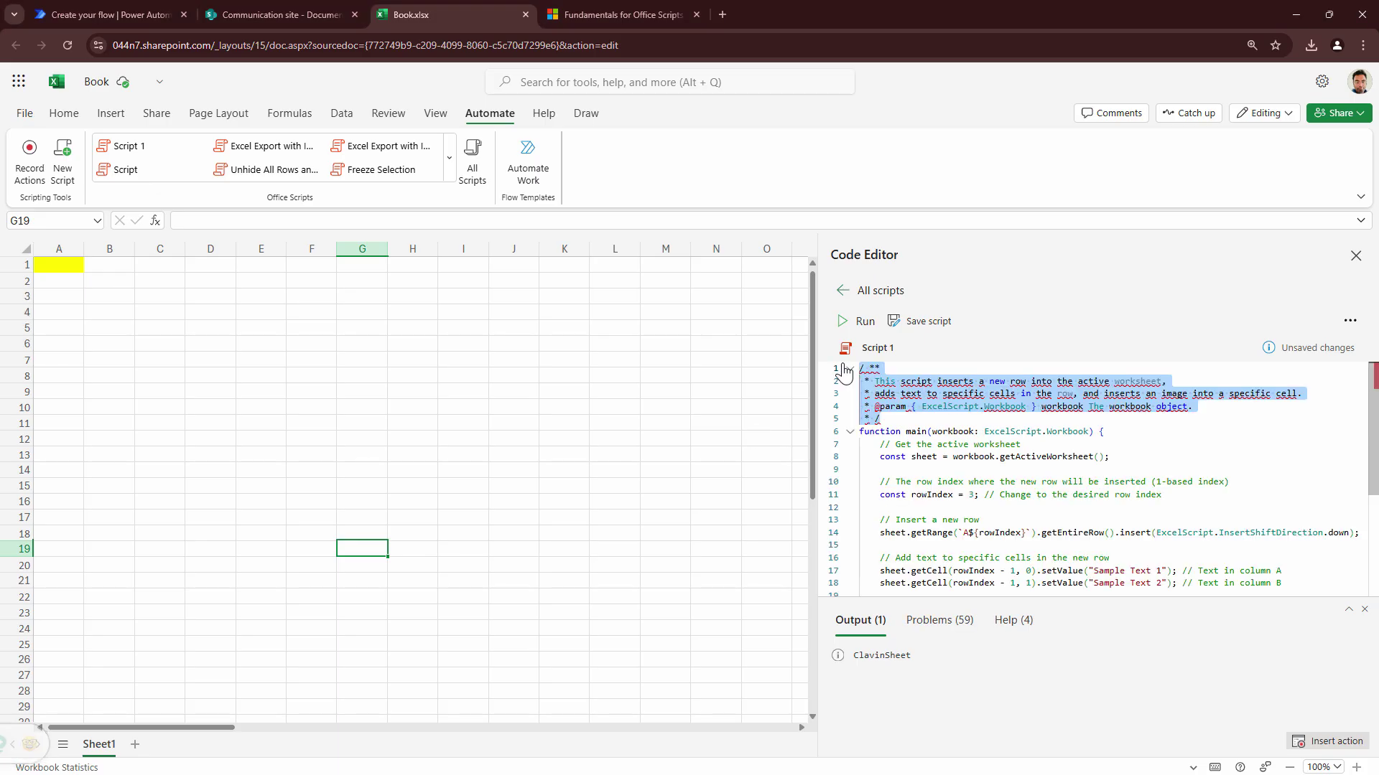
{"action": "key", "text": "Delete"}
{"action": "key", "text": "Delete"}
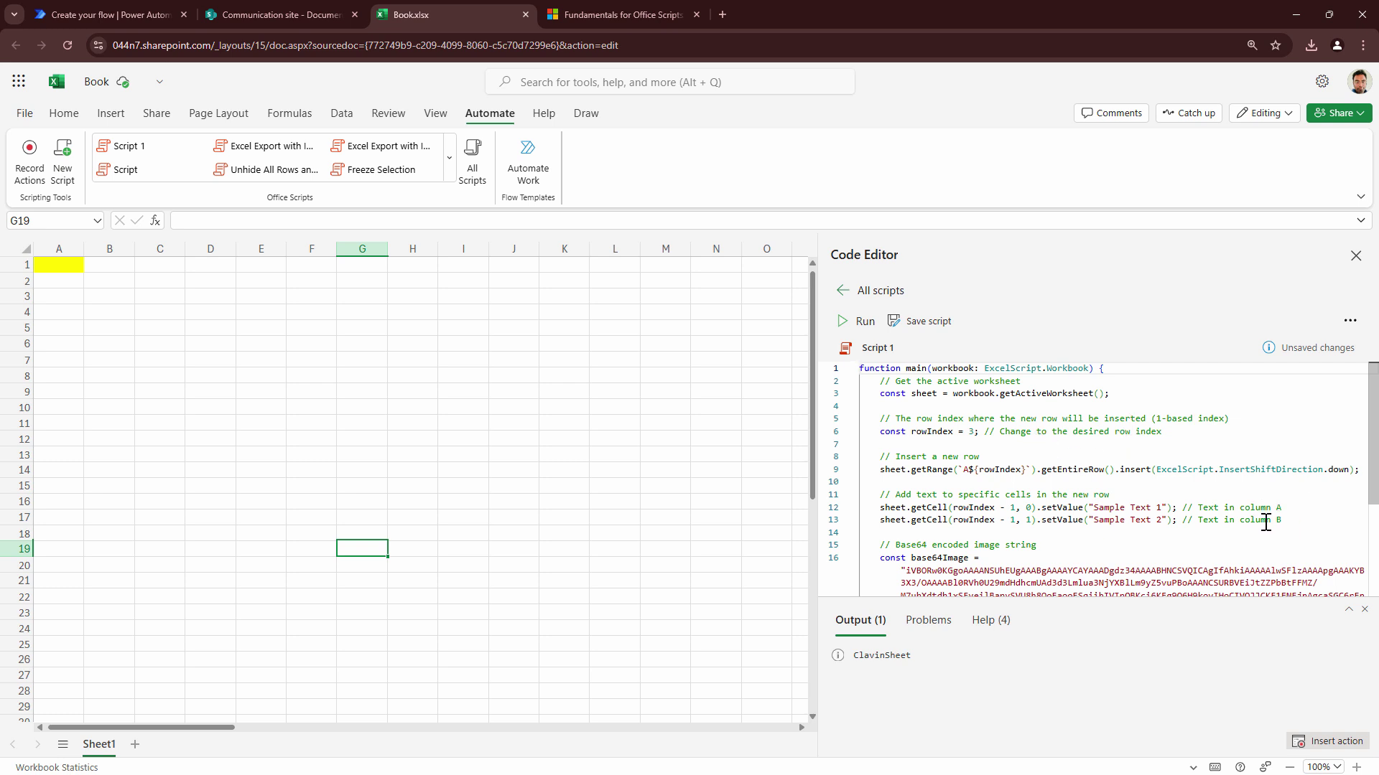
{"action": "left_click", "coordinate": [881, 520]}
{"action": "type", "text": "//"}
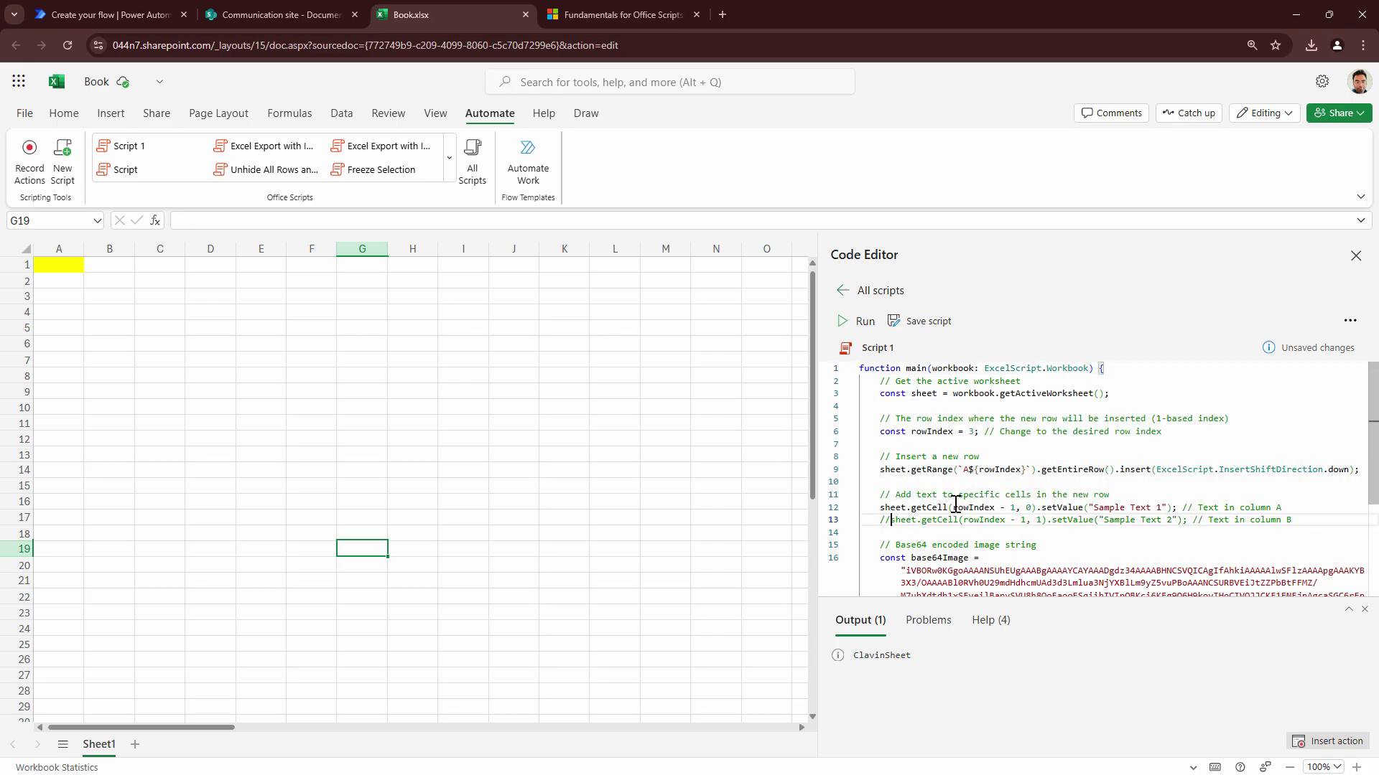
Highlight the main function declaration and the getActiveWorksheet call to explain them.
{"action": "scroll", "coordinate": [1005, 525], "scroll_direction": "down", "scroll_amount": 1}
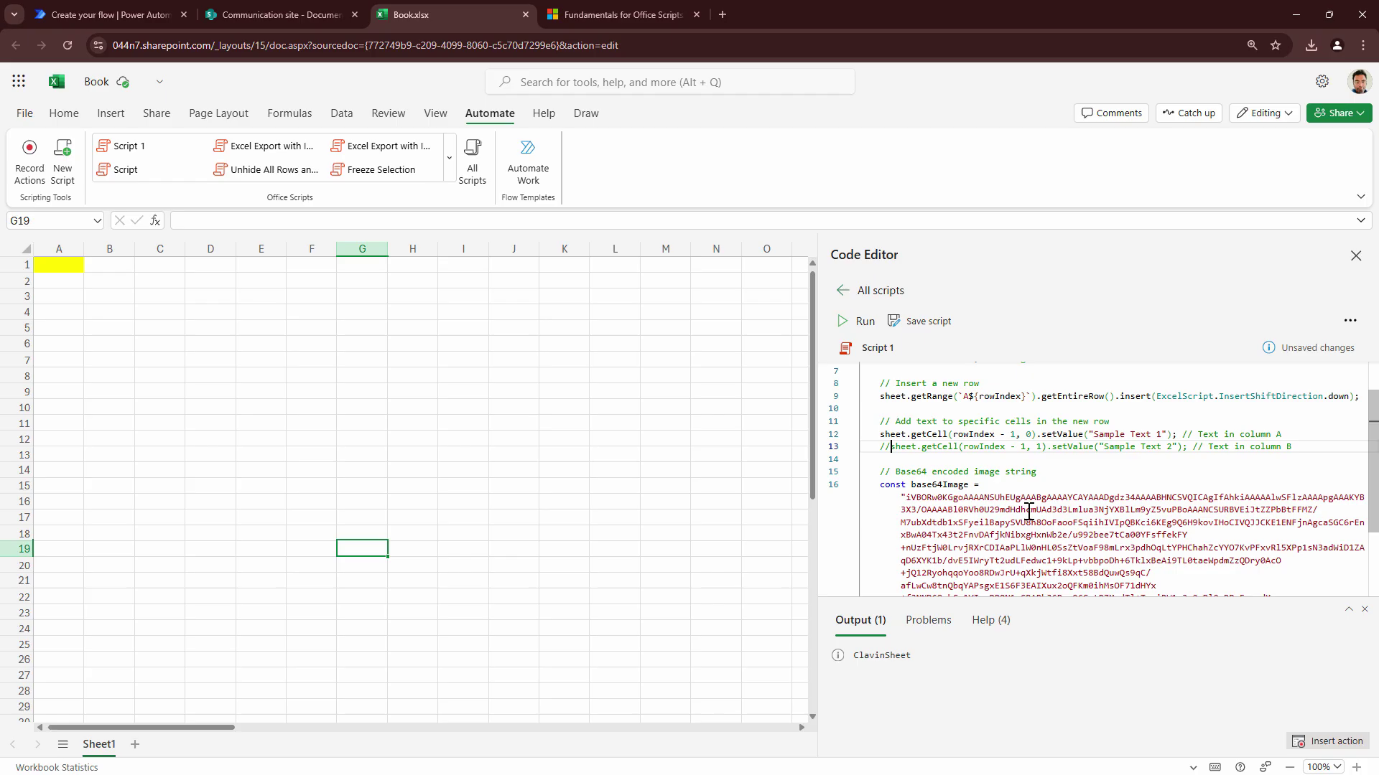
{"action": "scroll", "coordinate": [1006, 521], "scroll_direction": "up", "scroll_amount": 1}
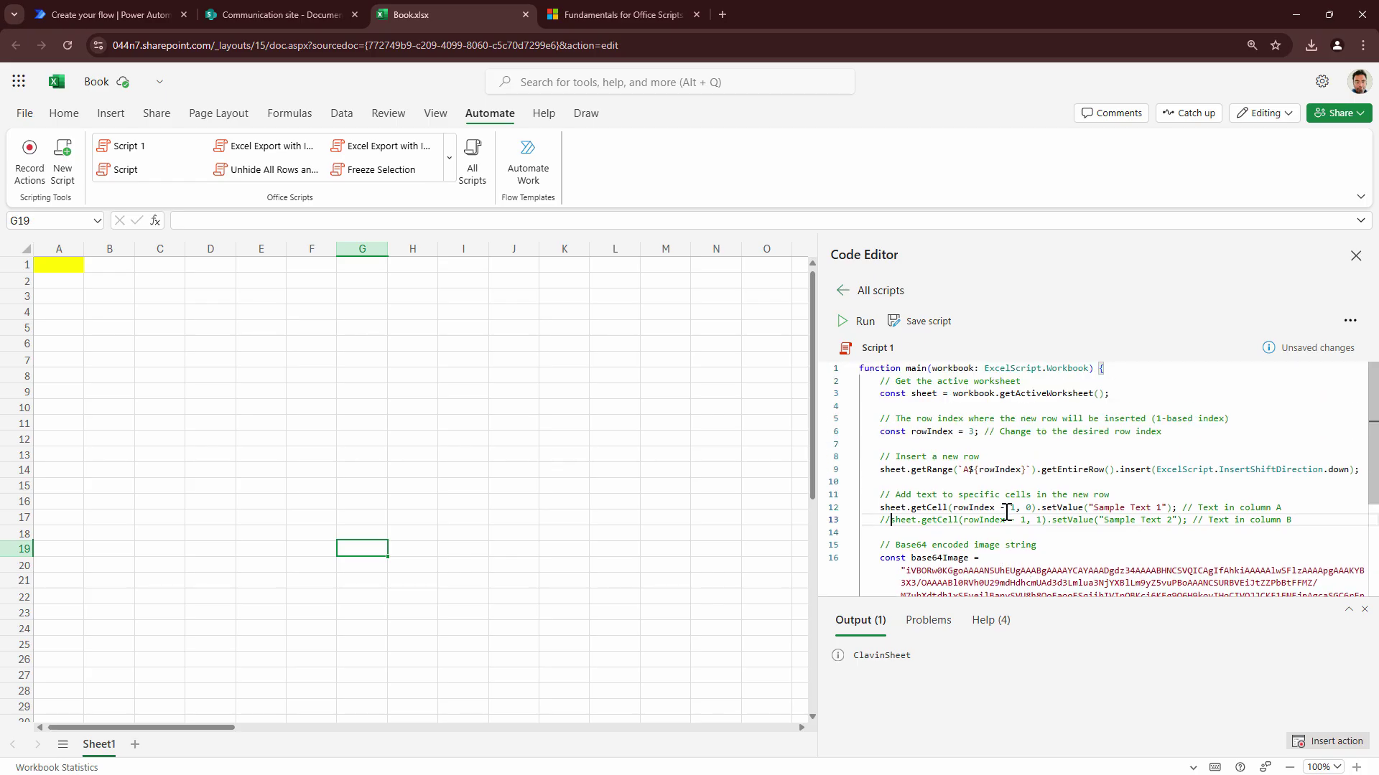
{"action": "left_click_drag", "start_coordinate": [860, 369], "coordinate": [1094, 369]}
{"action": "left_click_drag", "start_coordinate": [946, 394], "coordinate": [1109, 394]}
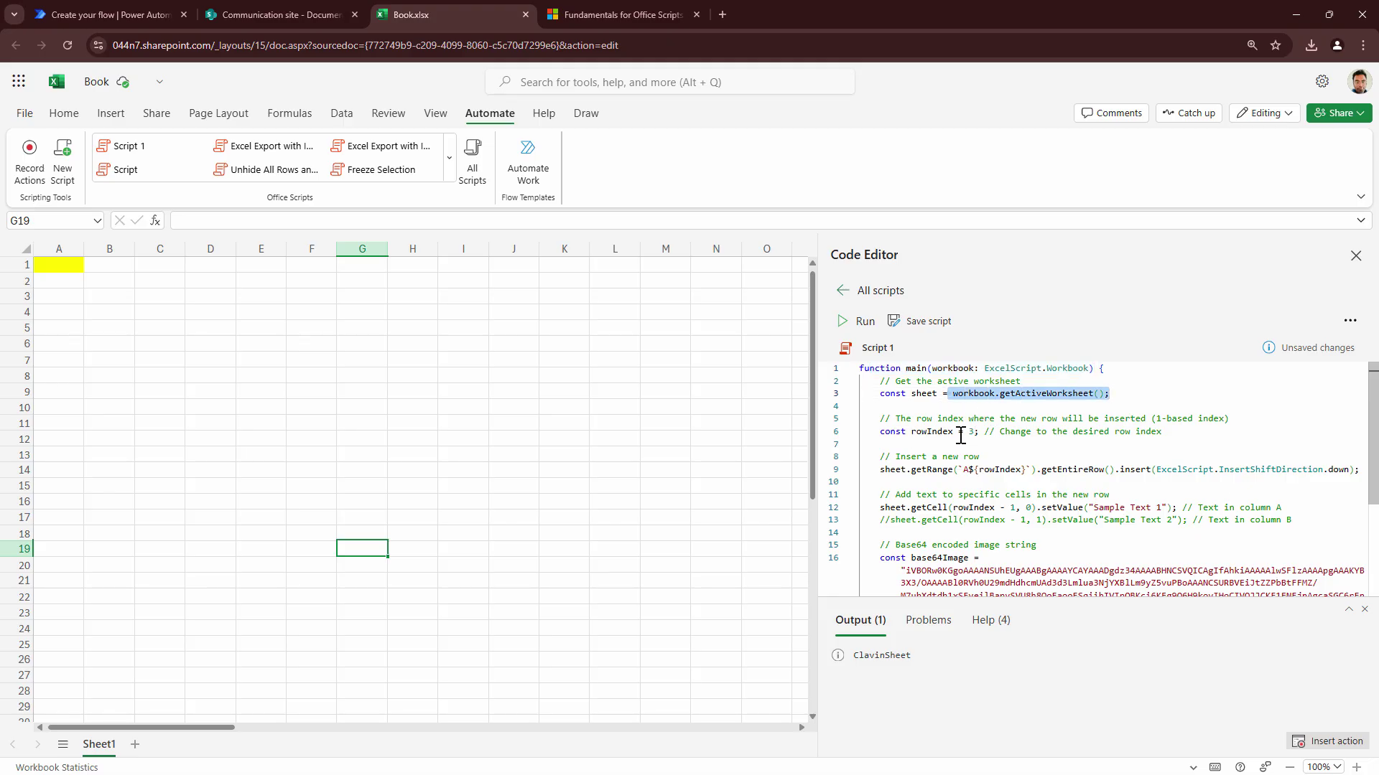
{"action": "scroll", "coordinate": [942, 454], "scroll_direction": "down", "scroll_amount": 1}
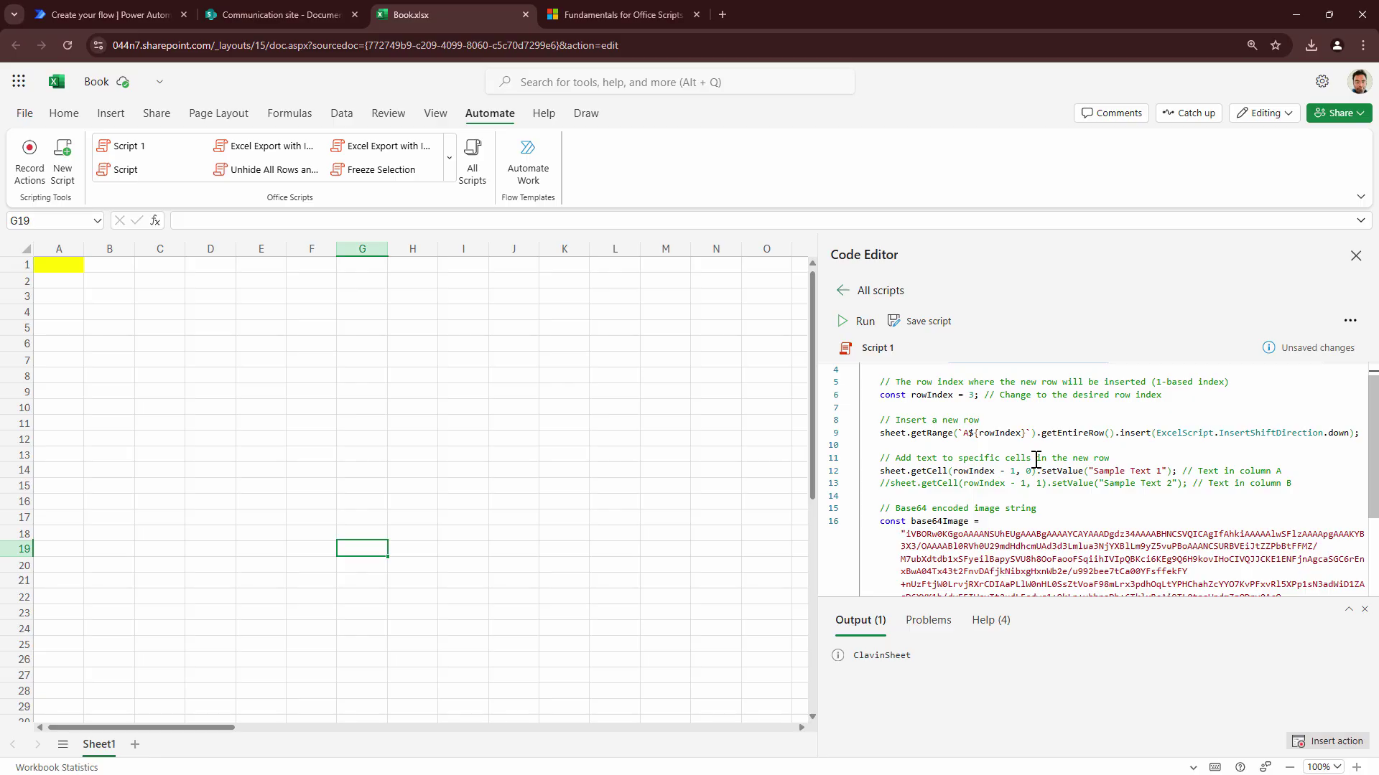
{"action": "scroll", "coordinate": [1036, 460], "scroll_direction": "down", "scroll_amount": 3}
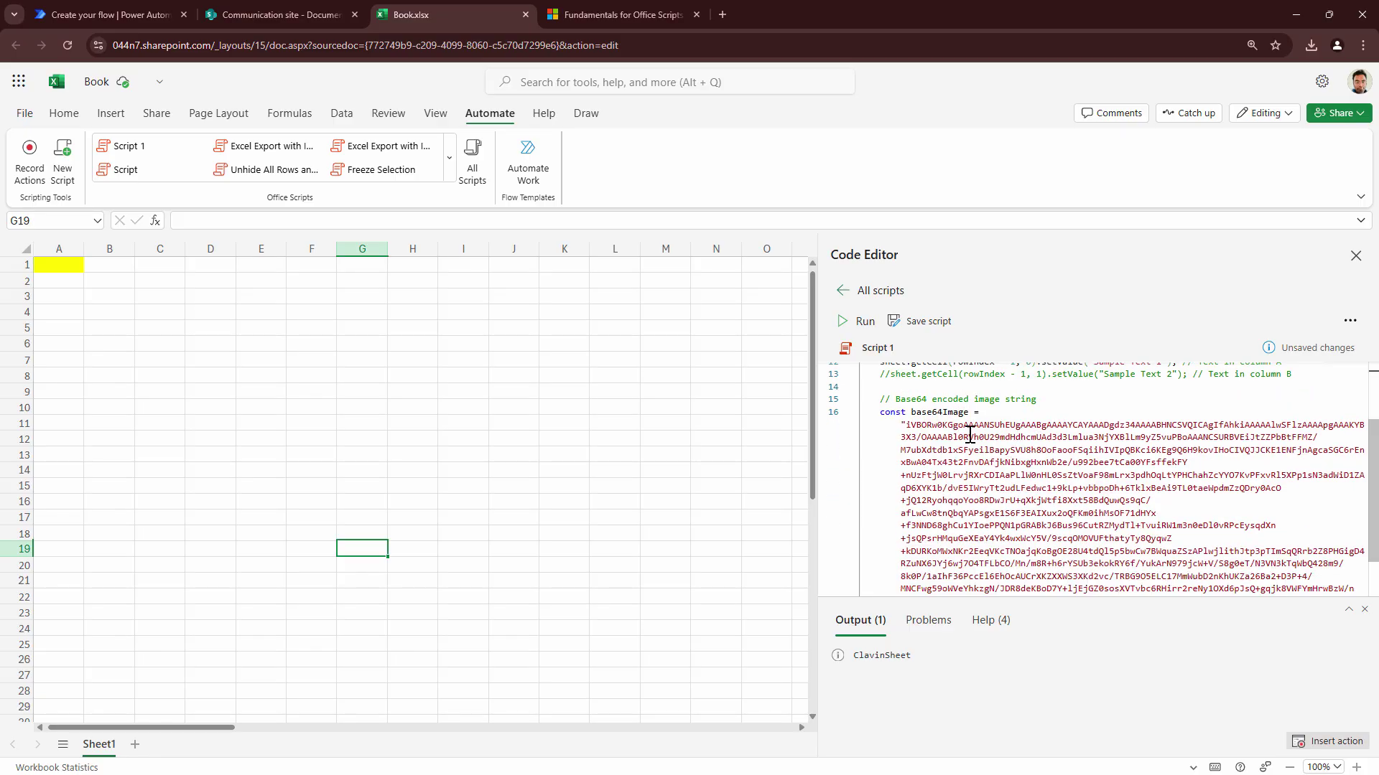
{"action": "scroll", "coordinate": [970, 435], "scroll_direction": "up", "scroll_amount": 2}
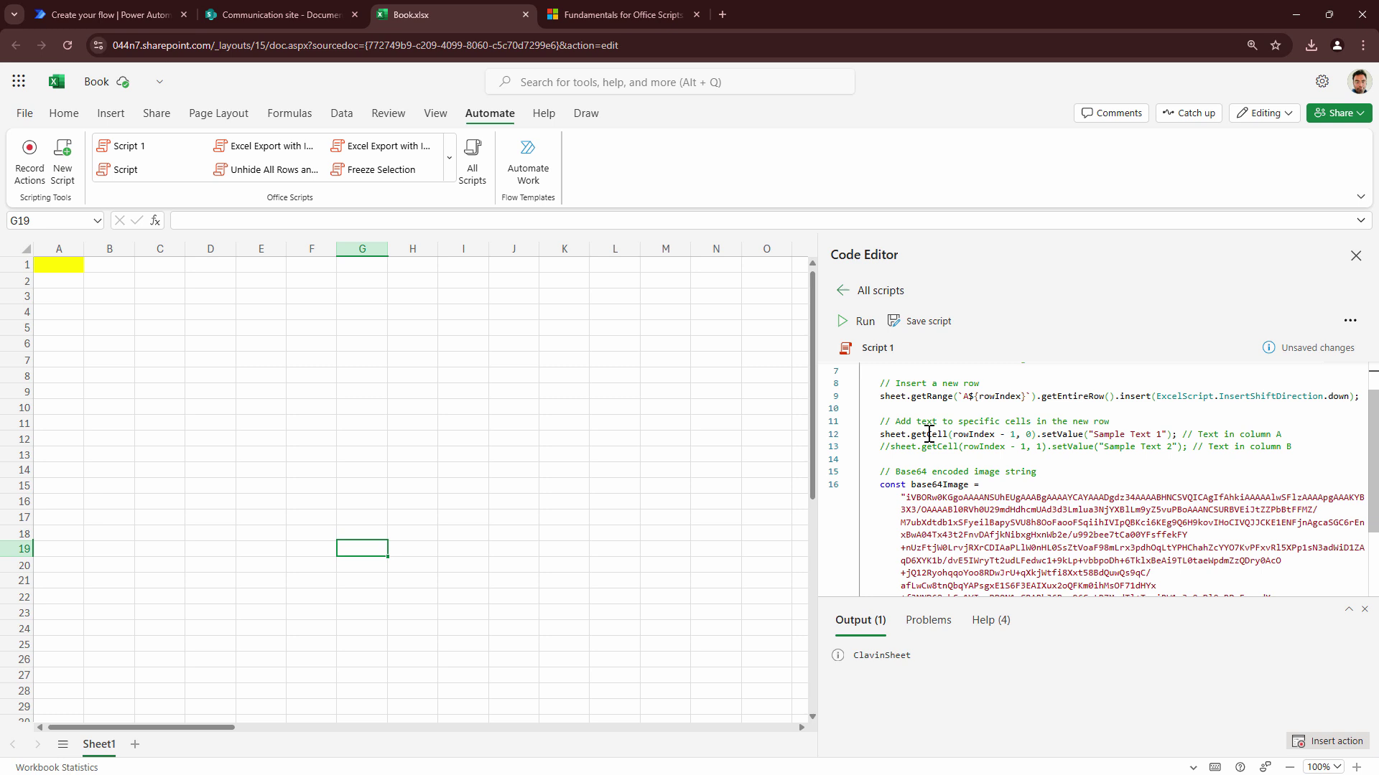
Highlight the Sample Text 1 line, the image-adding line and the column C sizing code.
{"action": "left_click_drag", "start_coordinate": [880, 434], "coordinate": [1176, 434]}
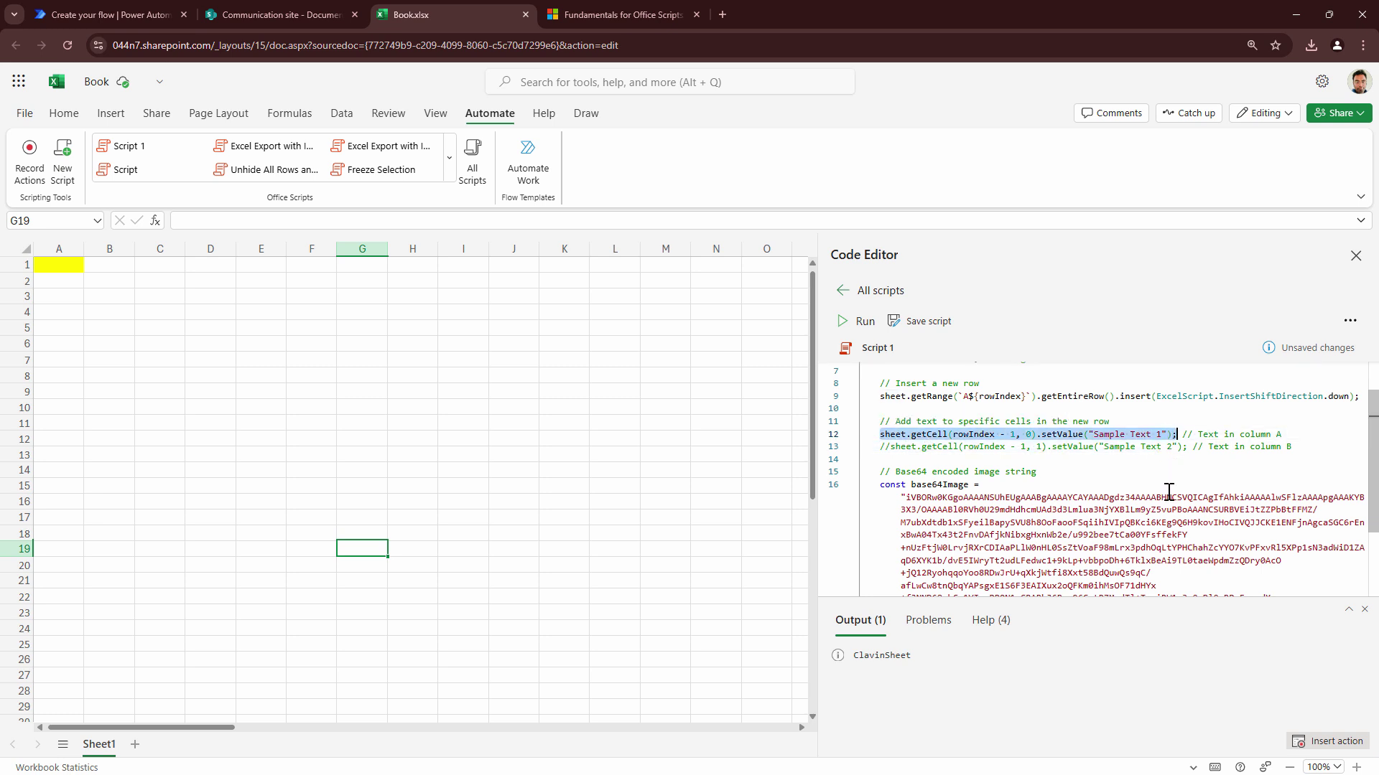
{"action": "scroll", "coordinate": [930, 456], "scroll_direction": "down", "scroll_amount": 1}
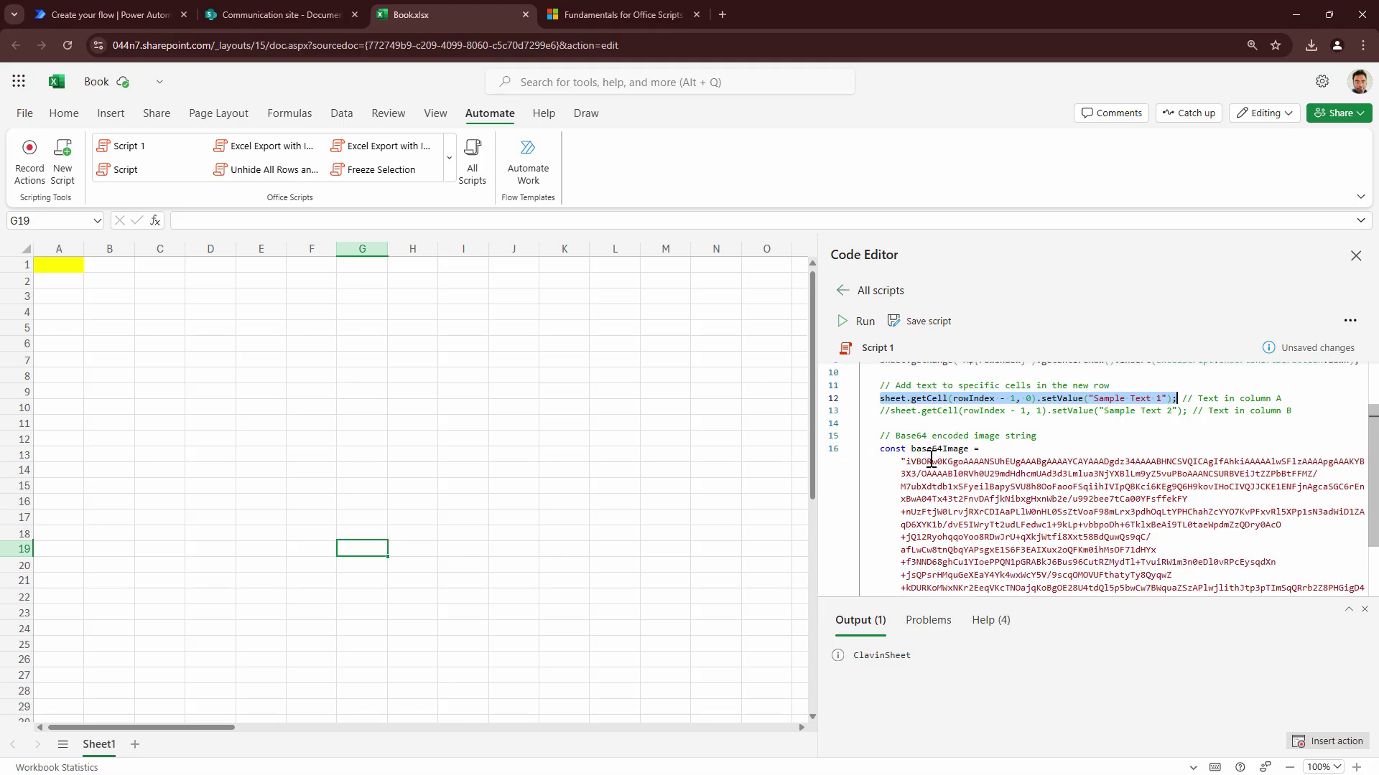
{"action": "scroll", "coordinate": [941, 463], "scroll_direction": "down", "scroll_amount": 3}
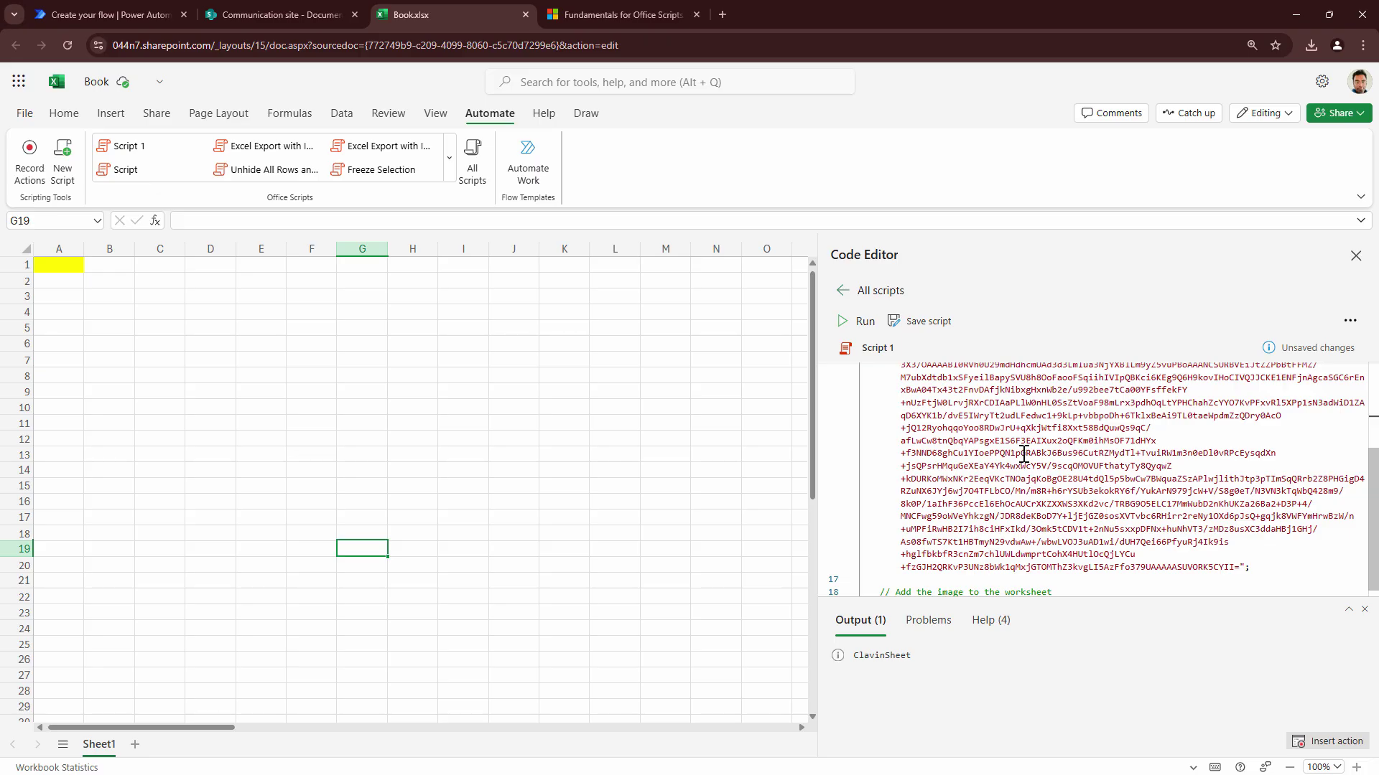
{"action": "scroll", "coordinate": [1024, 453], "scroll_direction": "down", "scroll_amount": 3}
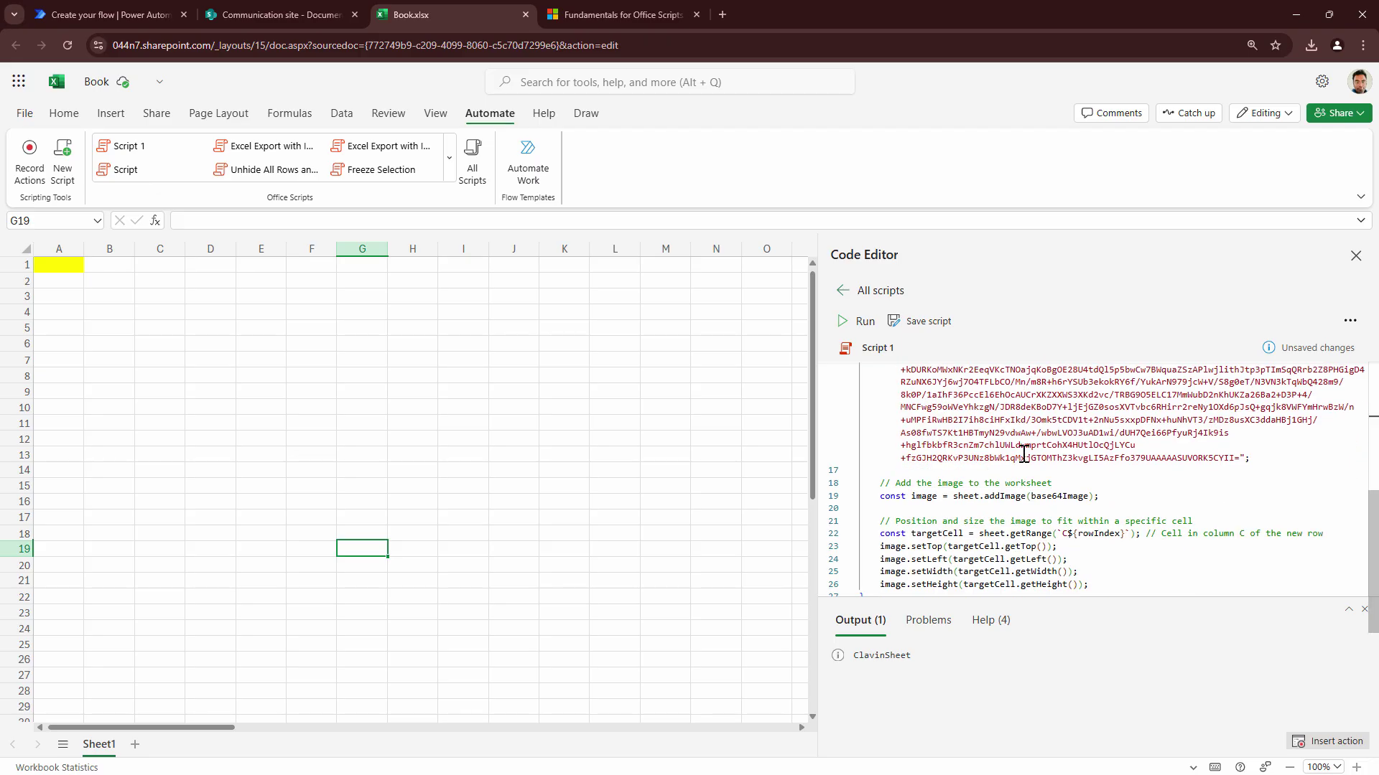
{"action": "left_click_drag", "start_coordinate": [881, 496], "coordinate": [1109, 496]}
{"action": "scroll", "coordinate": [1139, 530], "scroll_direction": "down", "scroll_amount": 1}
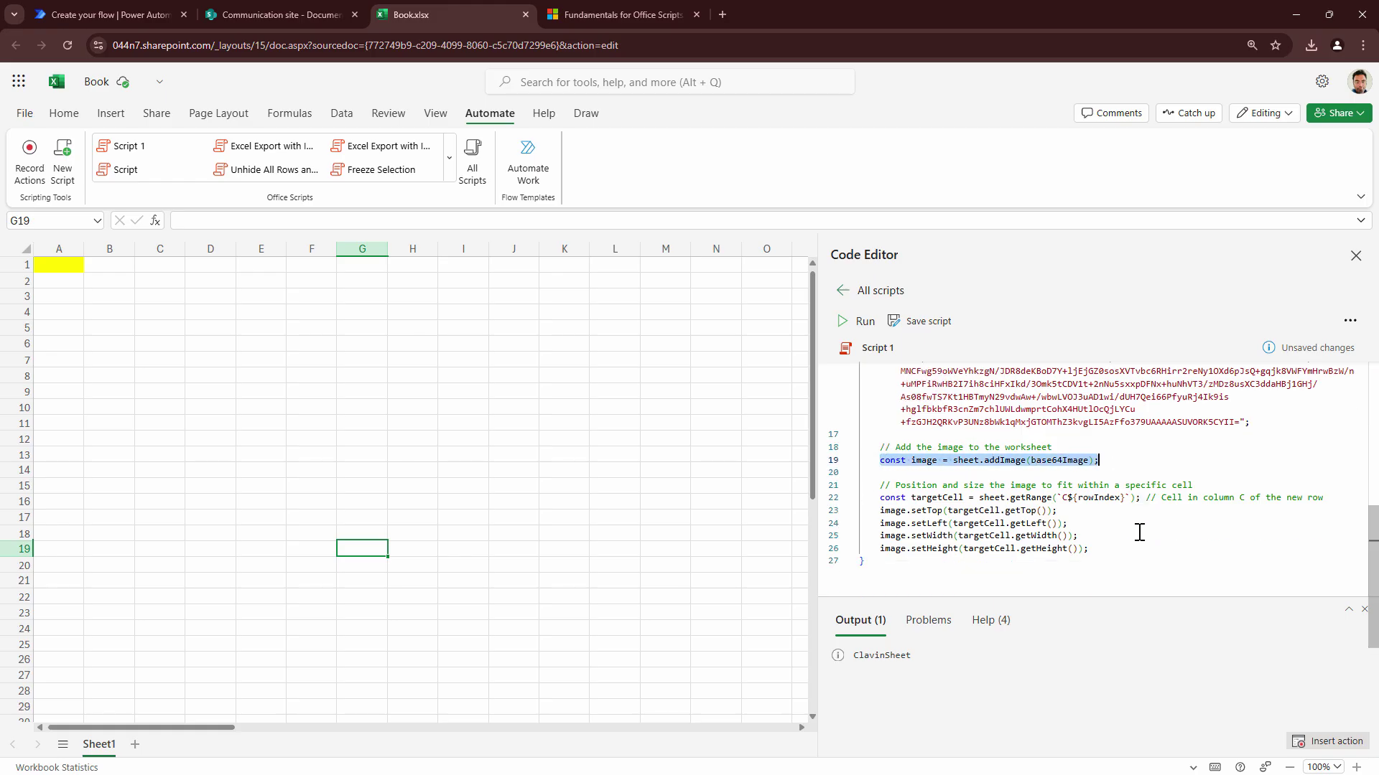
{"action": "left_click_drag", "start_coordinate": [1114, 552], "coordinate": [845, 501]}
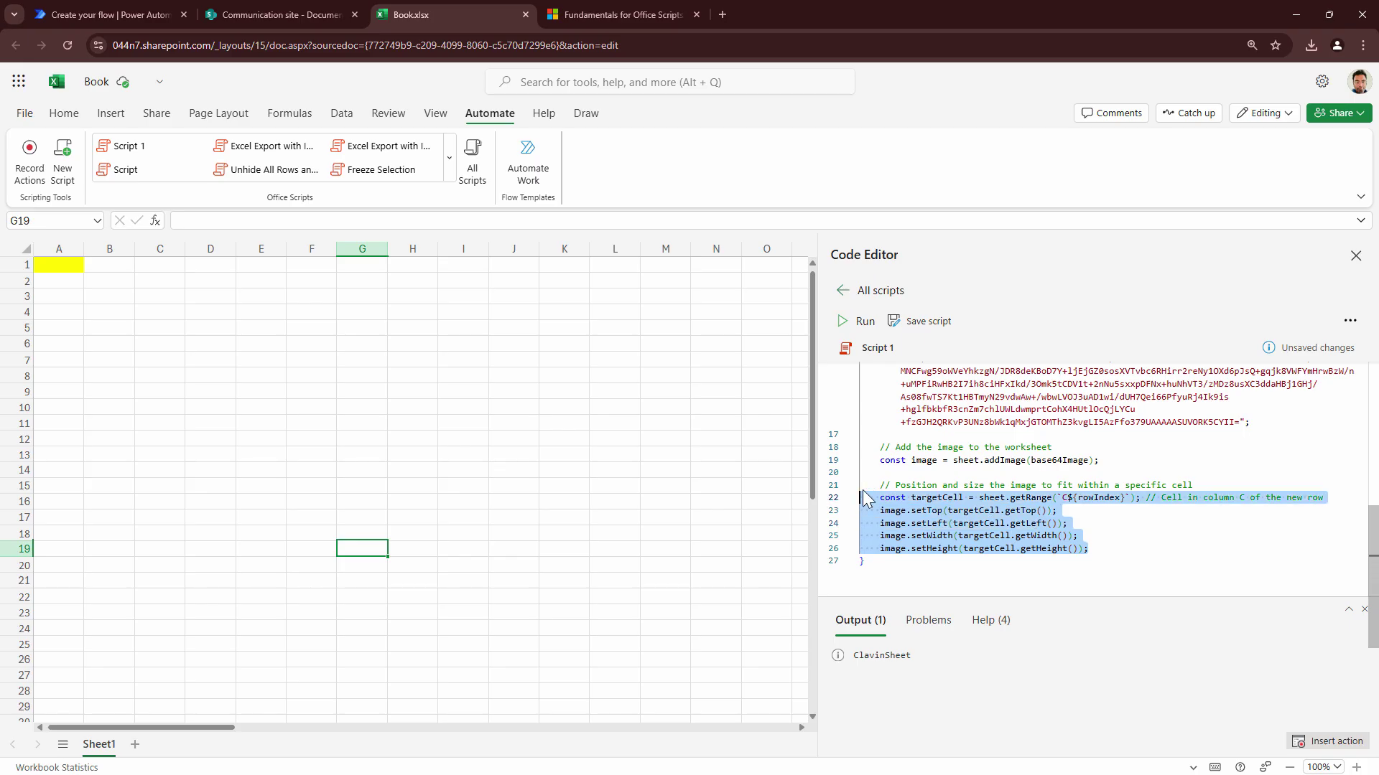
Run Script 1 to write Sample Text 1 and insert the emoji image in row 3.
{"action": "left_click", "coordinate": [847, 321]}
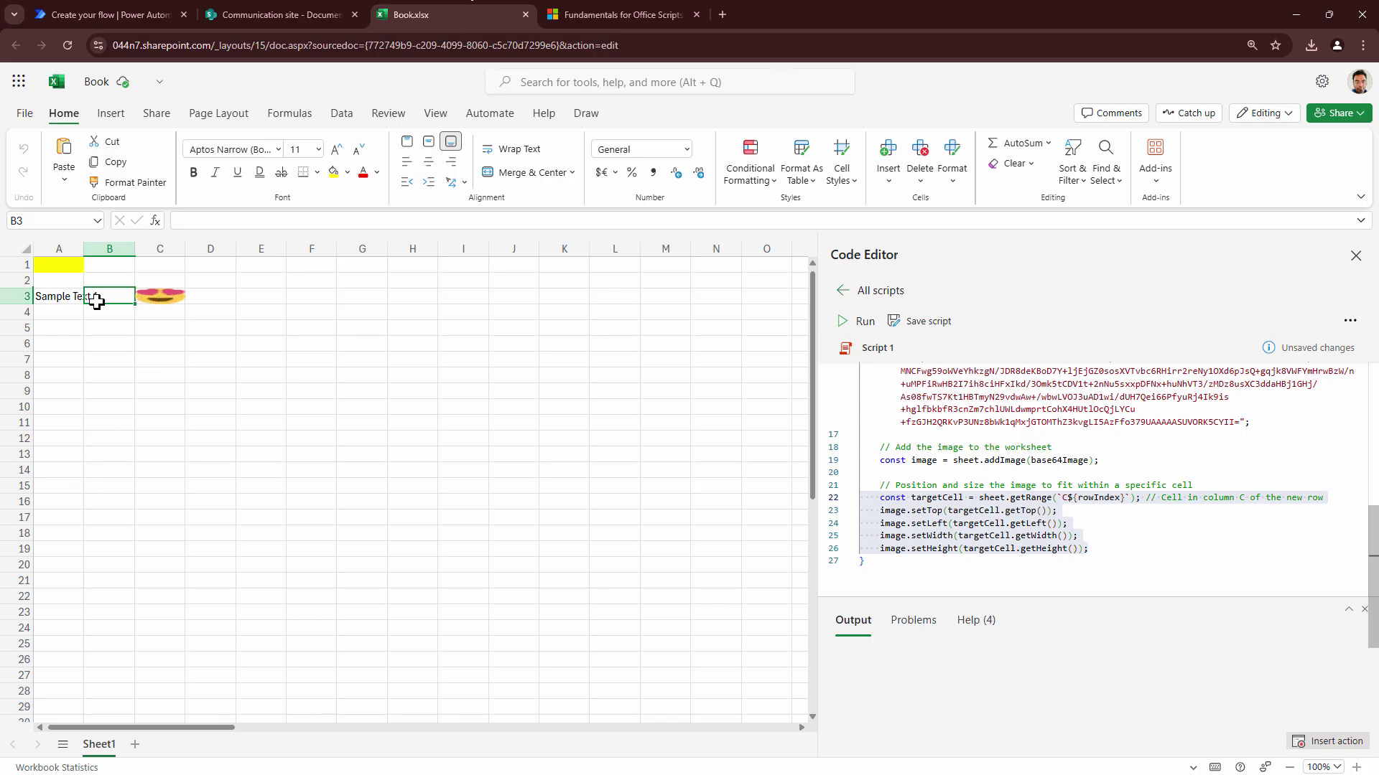
Clear A1:C3, delete the emoji picture, and set A1's fill to No Fill.
{"action": "left_click_drag", "start_coordinate": [54, 265], "coordinate": [173, 295]}
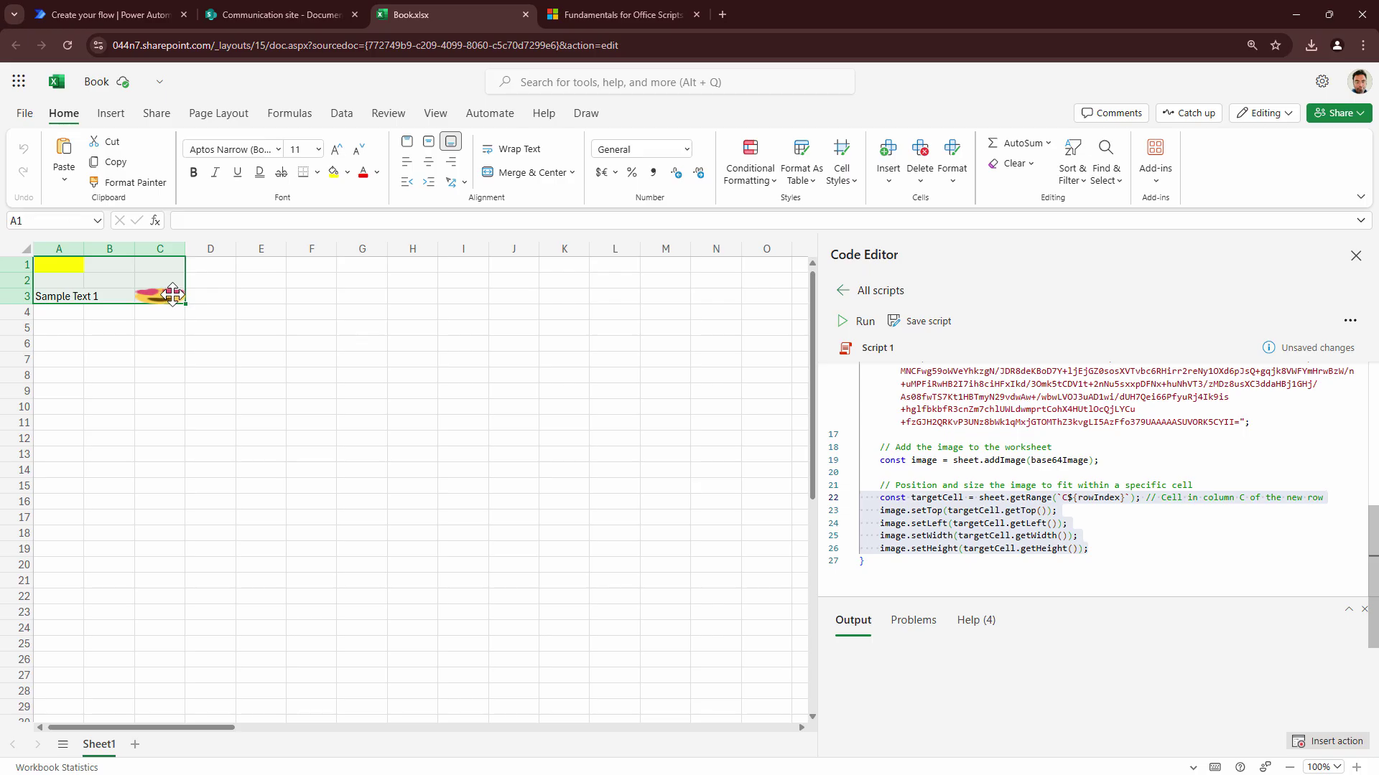
{"action": "key", "text": "Delete"}
{"action": "left_click", "coordinate": [173, 295]}
{"action": "key", "text": "Delete"}
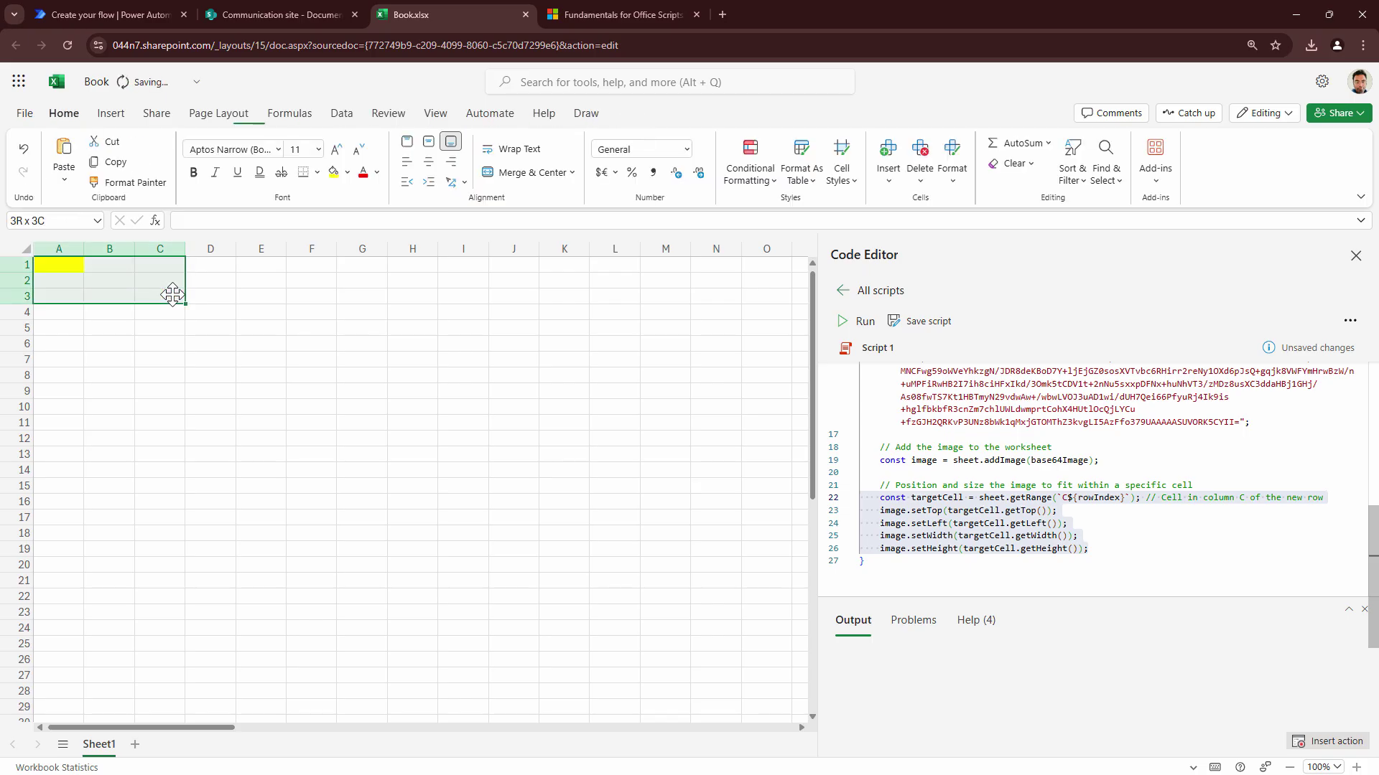
{"action": "left_click", "coordinate": [66, 263]}
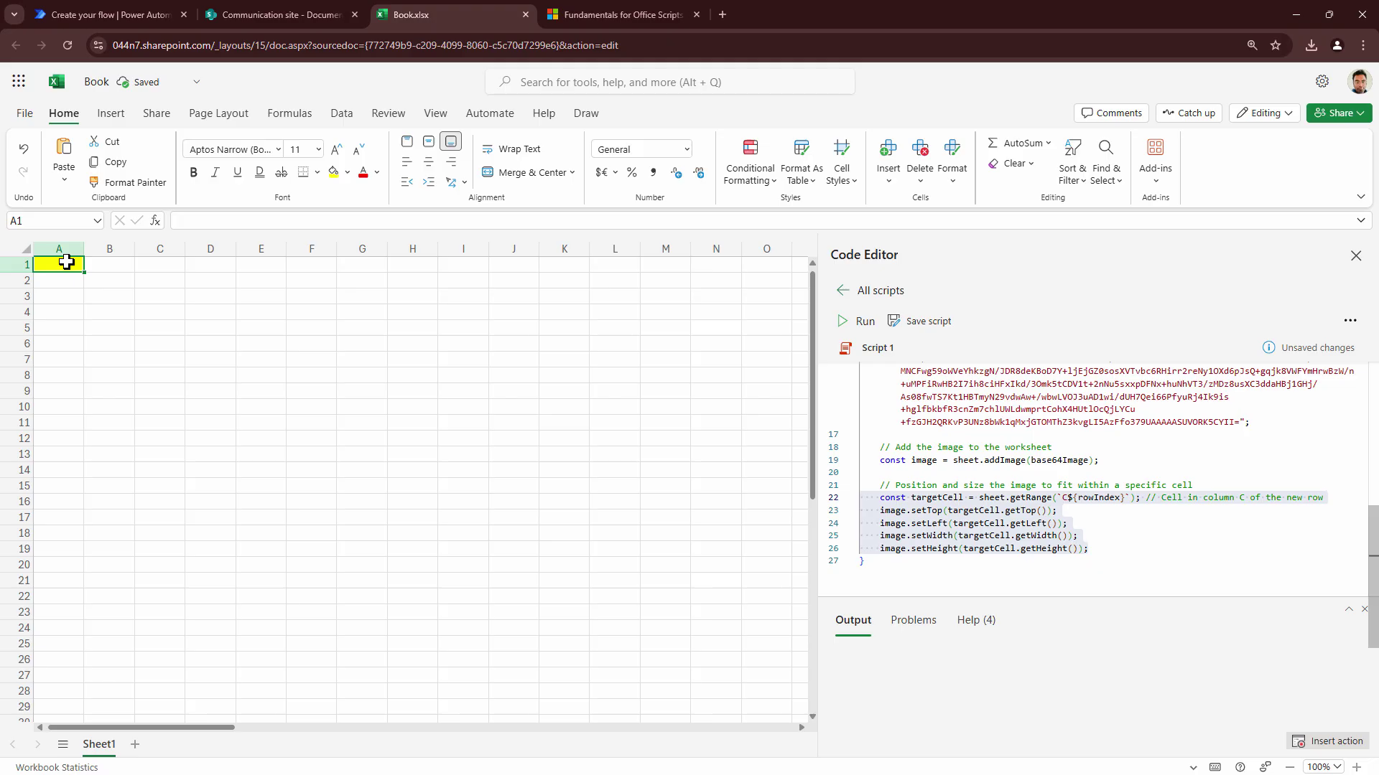
{"action": "left_click", "coordinate": [347, 172]}
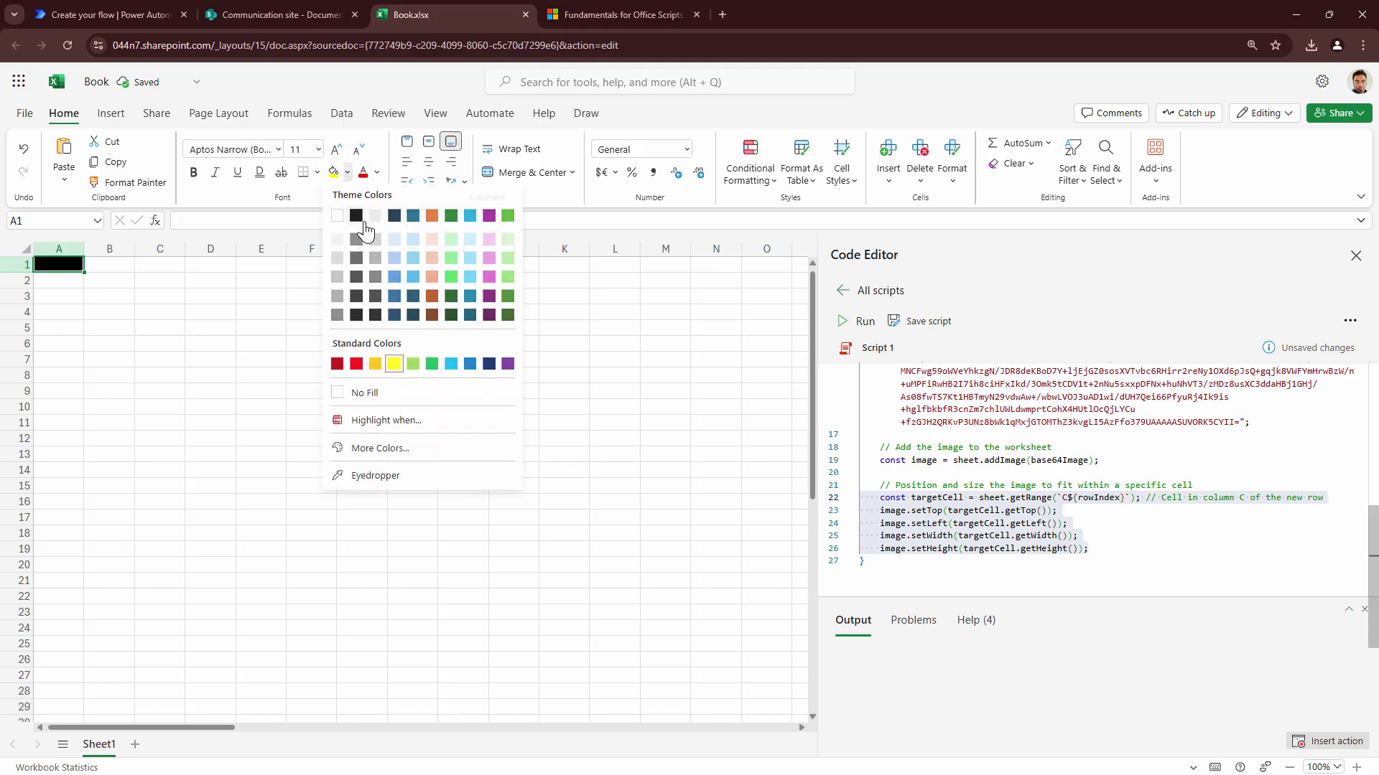
{"action": "left_click", "coordinate": [530, 410]}
{"action": "scroll", "coordinate": [969, 440], "scroll_direction": "up", "scroll_amount": 5}
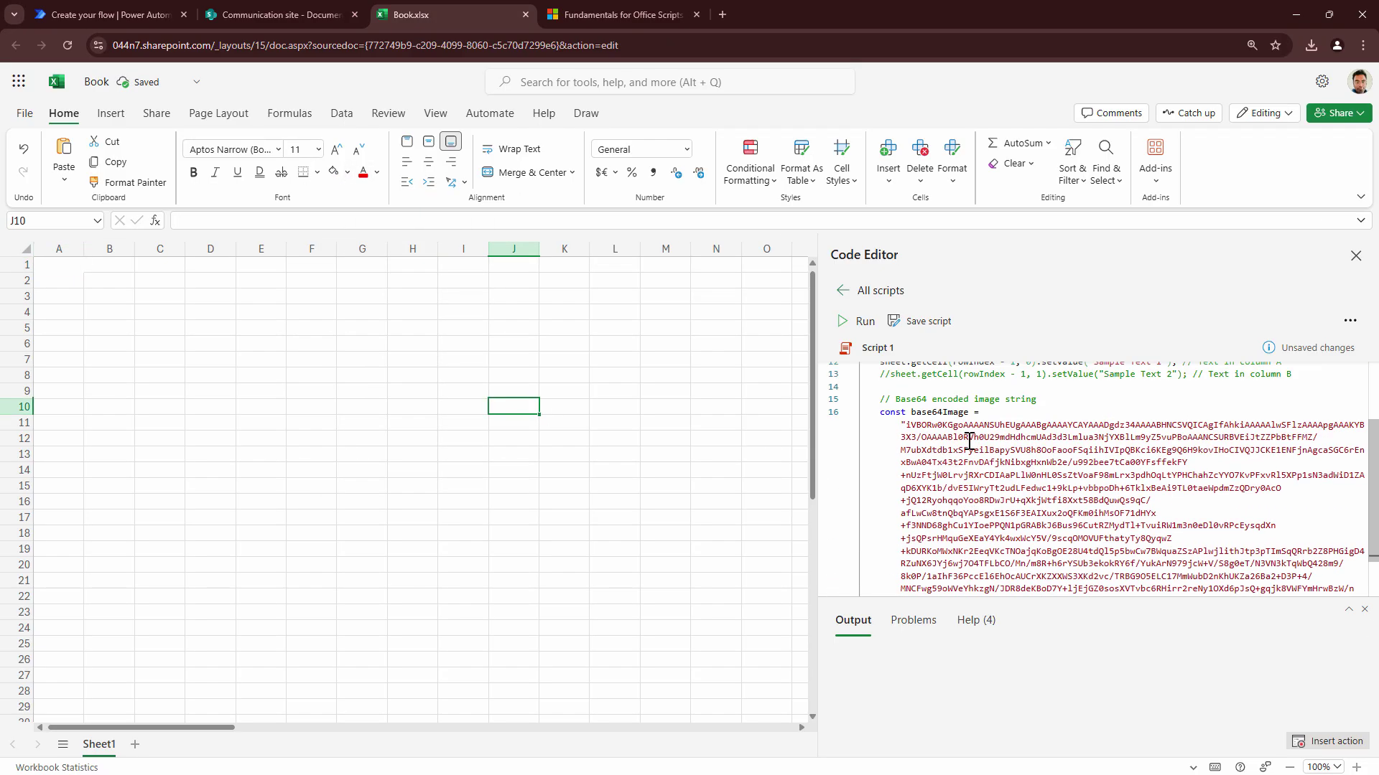
{"action": "scroll", "coordinate": [970, 441], "scroll_direction": "up", "scroll_amount": 3}
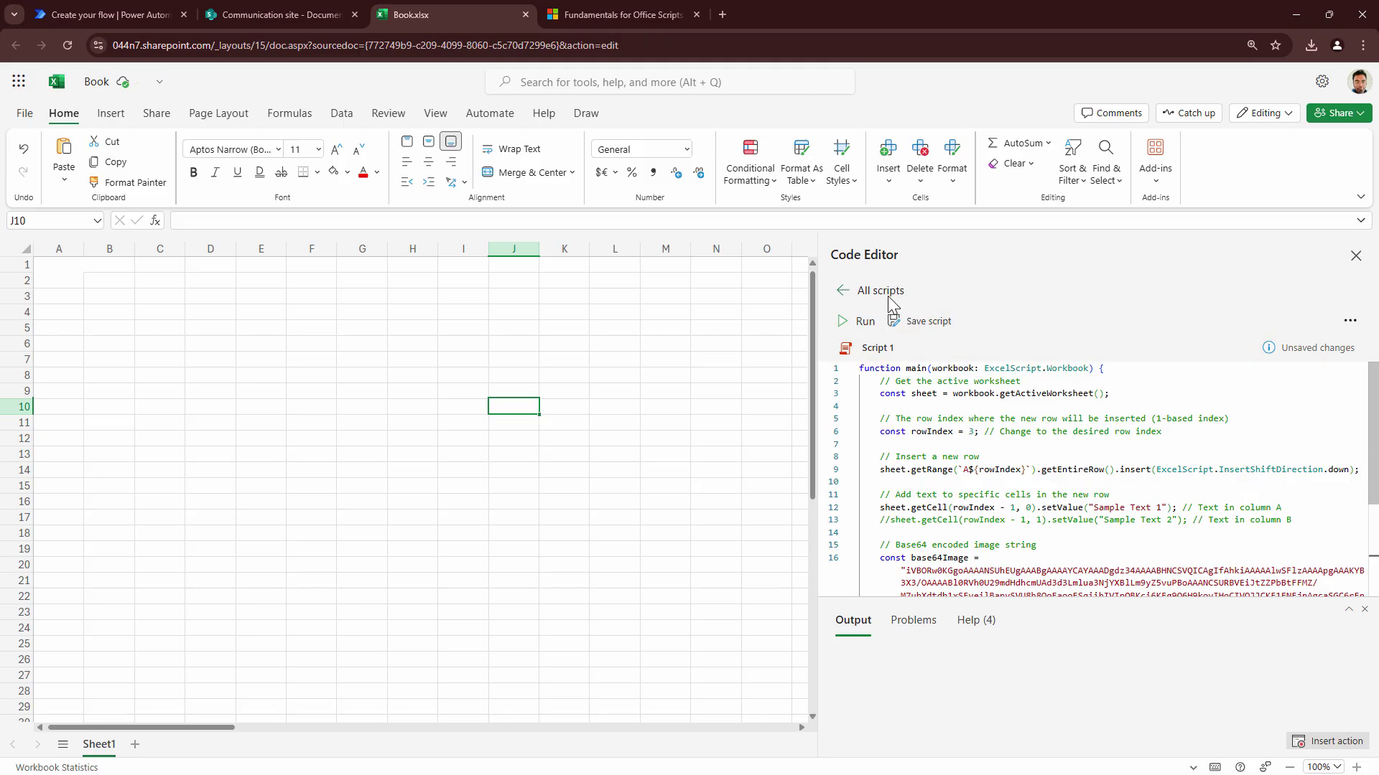
Name the script ExcelScripttoAddImages and open the Office Scripts save folder in a new tab.
{"action": "left_click", "coordinate": [884, 351]}
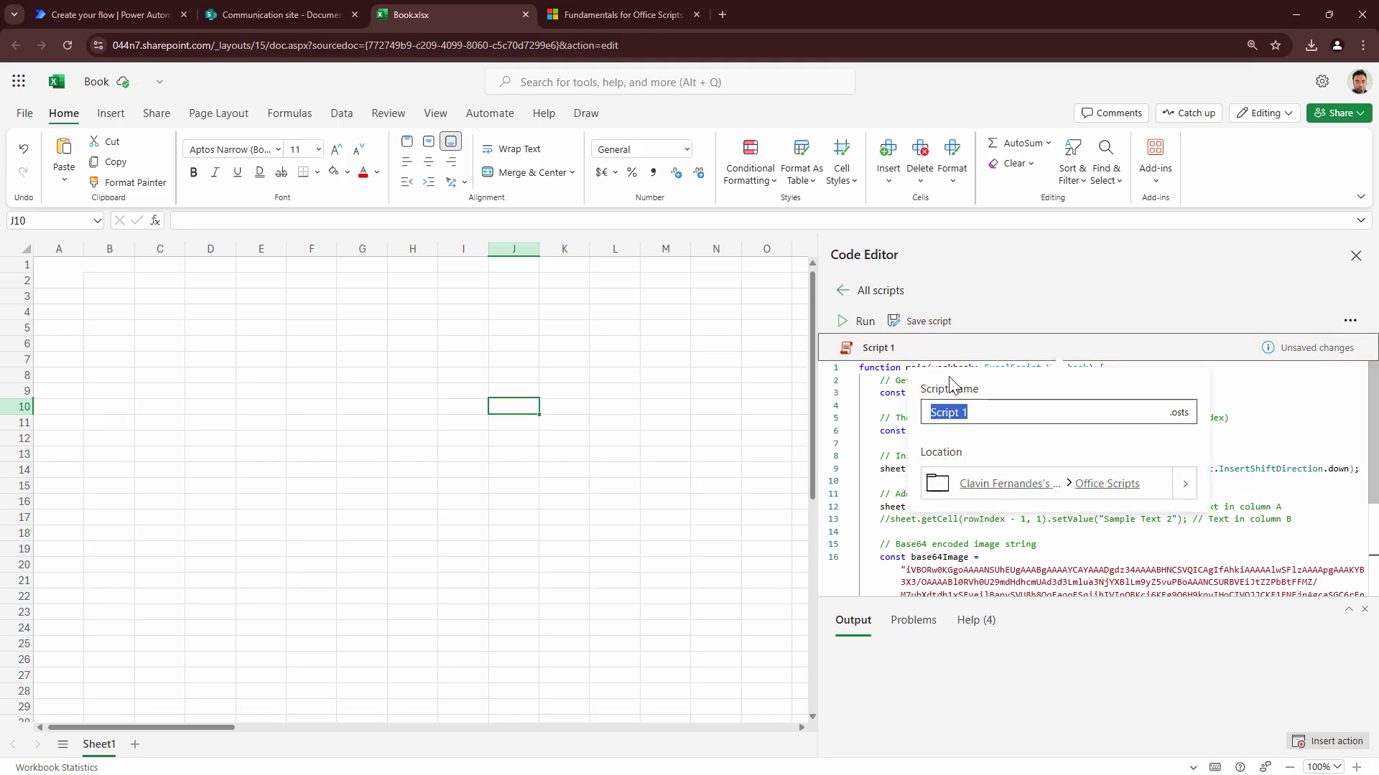
{"action": "type", "text": "ExcelS"}
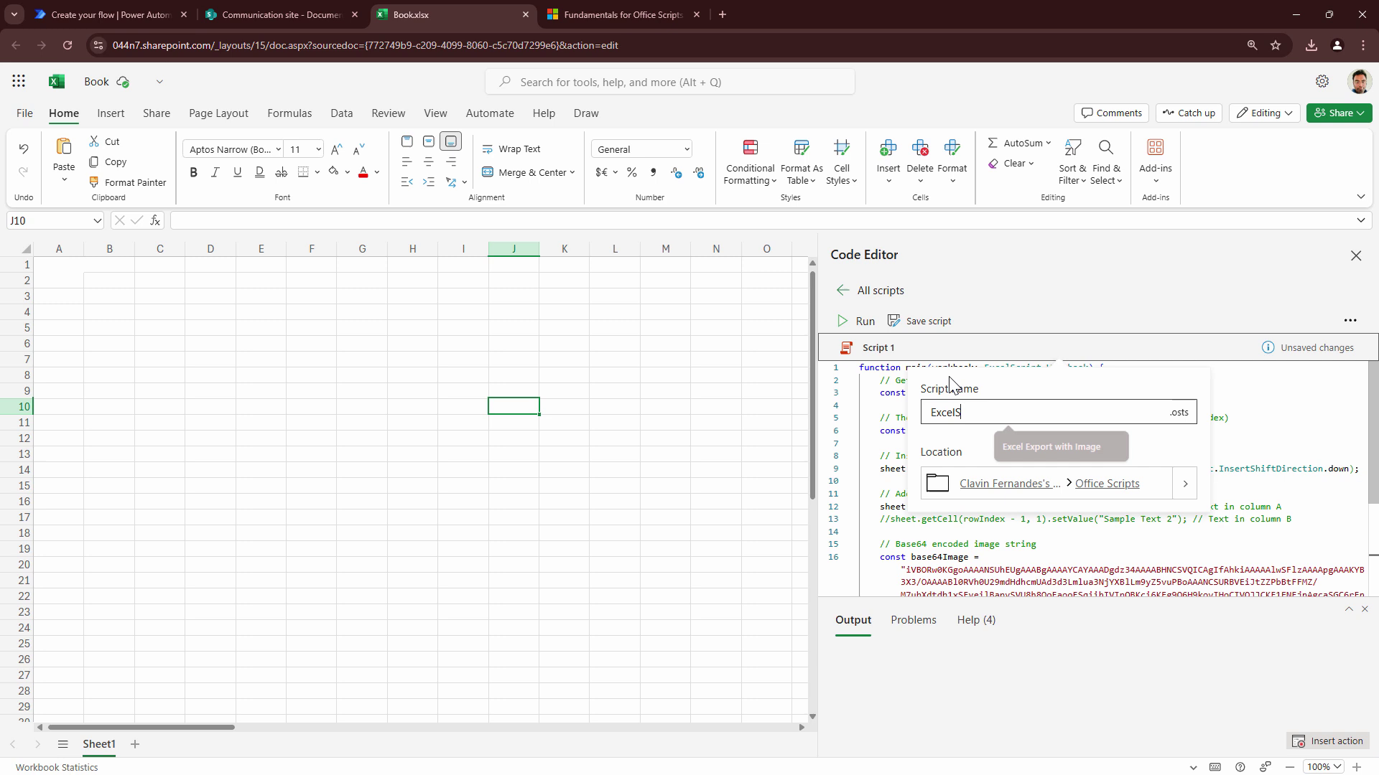
{"action": "type", "text": "criptto"}
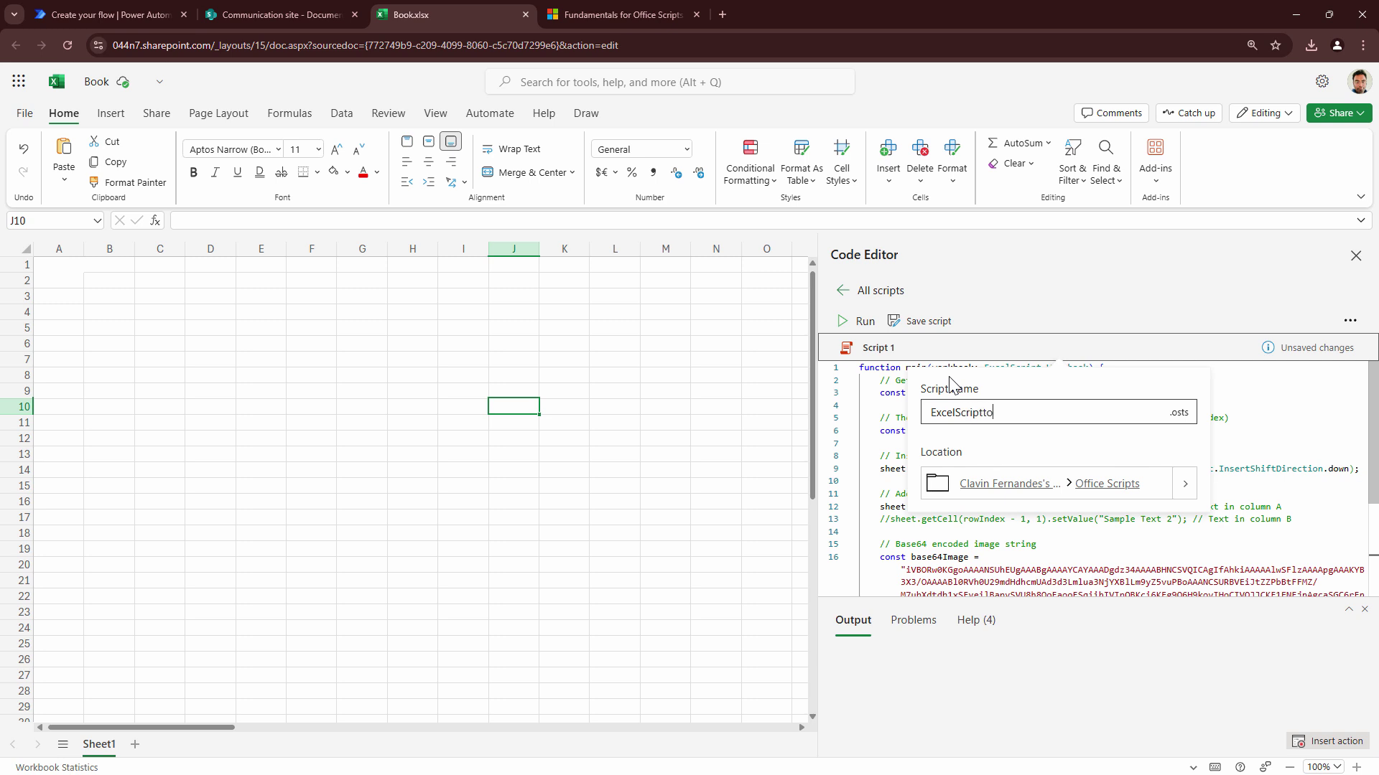
{"action": "type", "text": "AddImages"}
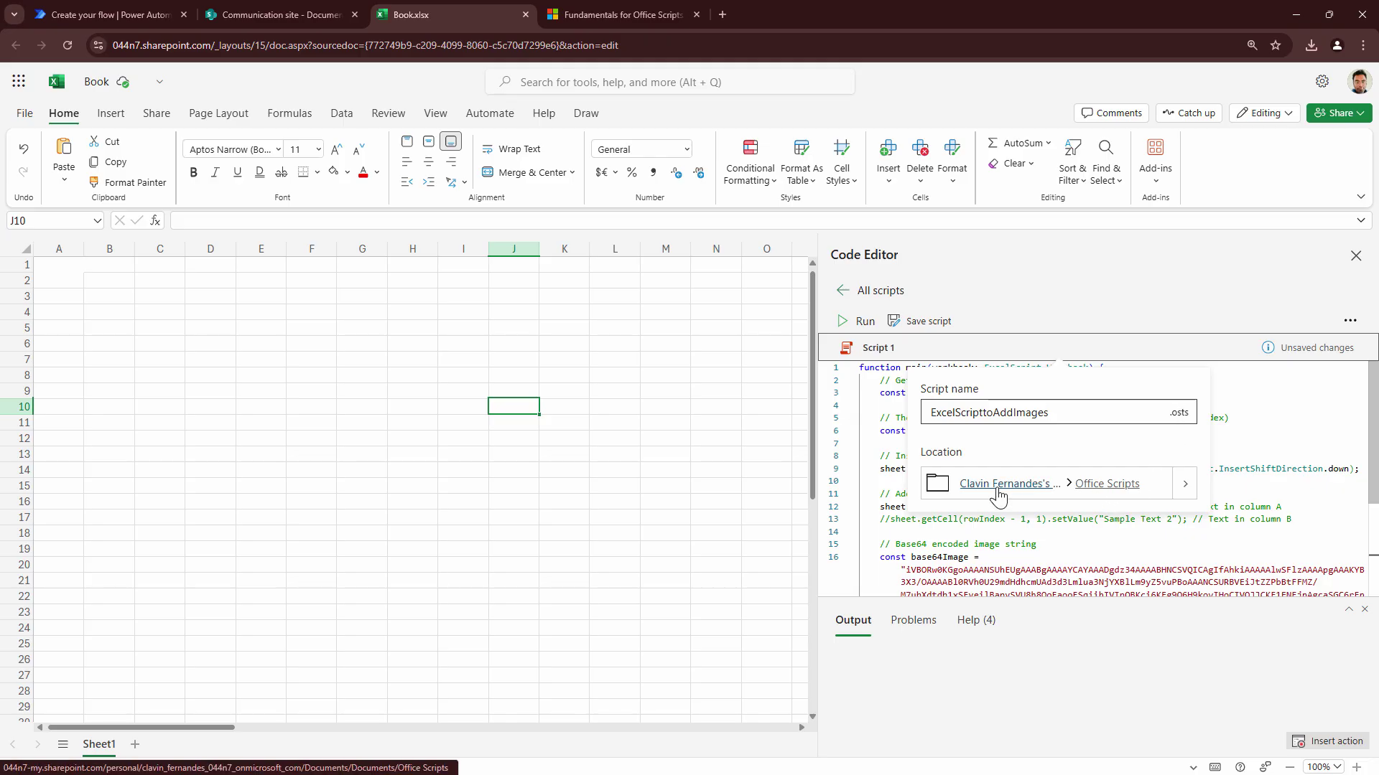
{"action": "right_click", "coordinate": [1108, 489]}
{"action": "left_click", "coordinate": [1114, 497]}
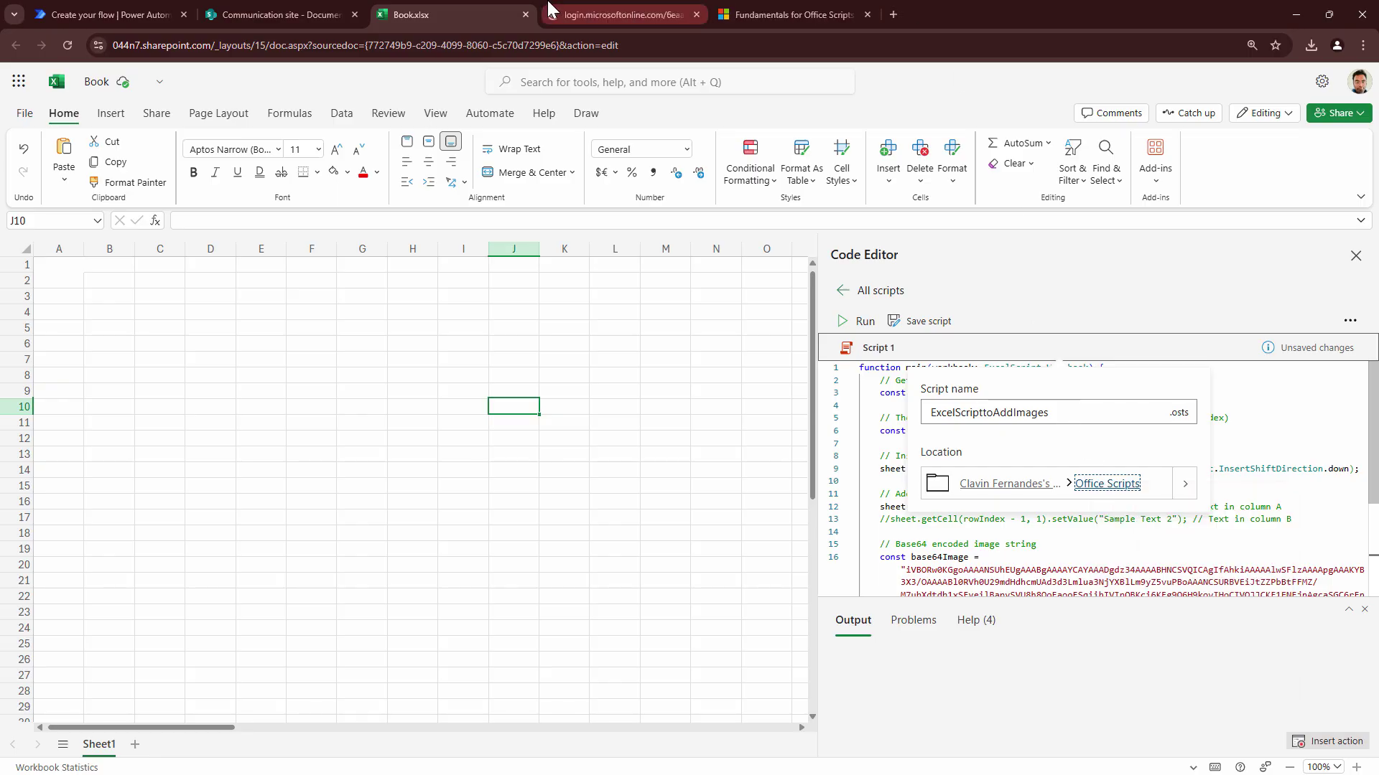
Save the script as ExcelScripttoAddImages and confirm the 2.76 KB .osts file in OneDrive's Office Scripts folder.
{"action": "left_click", "coordinate": [584, 14]}
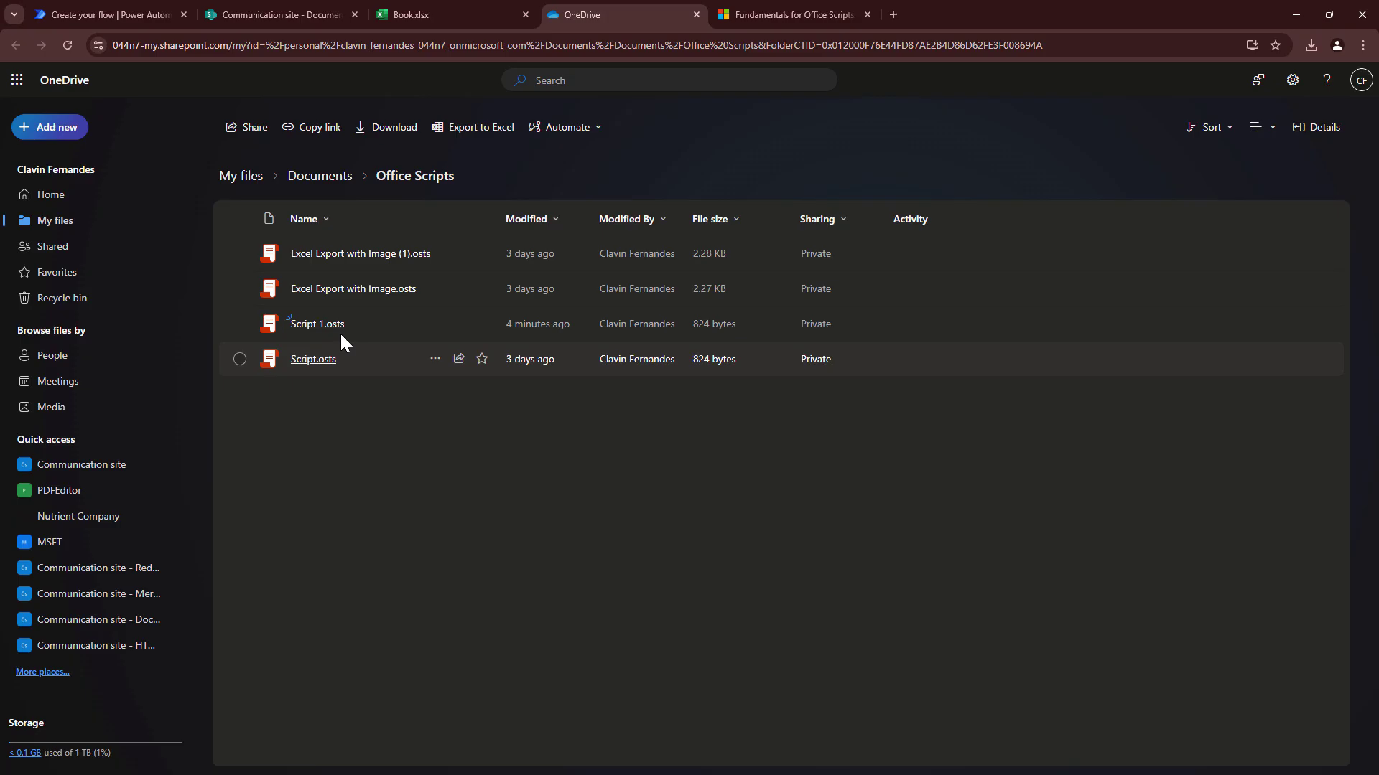
{"action": "mouse_move", "coordinate": [320, 335]}
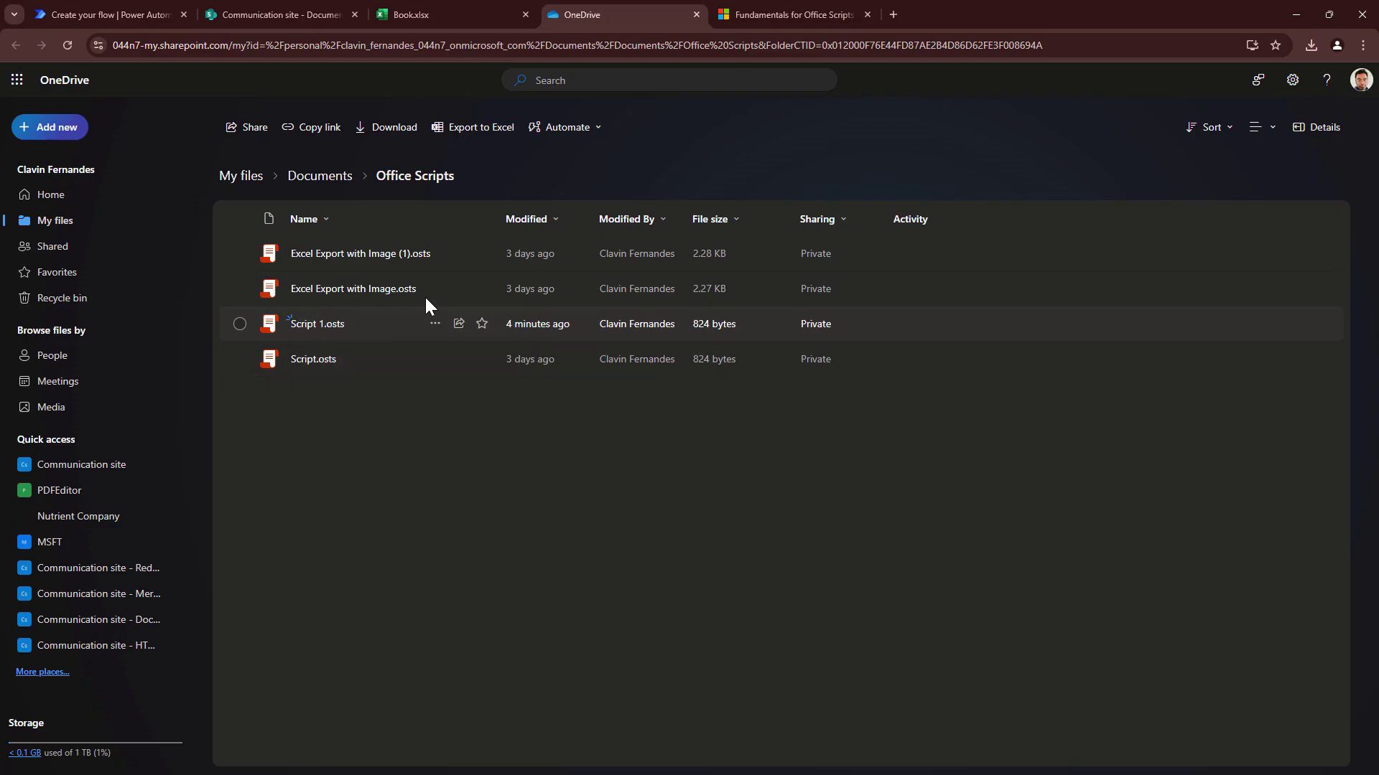
{"action": "left_click", "coordinate": [481, 11]}
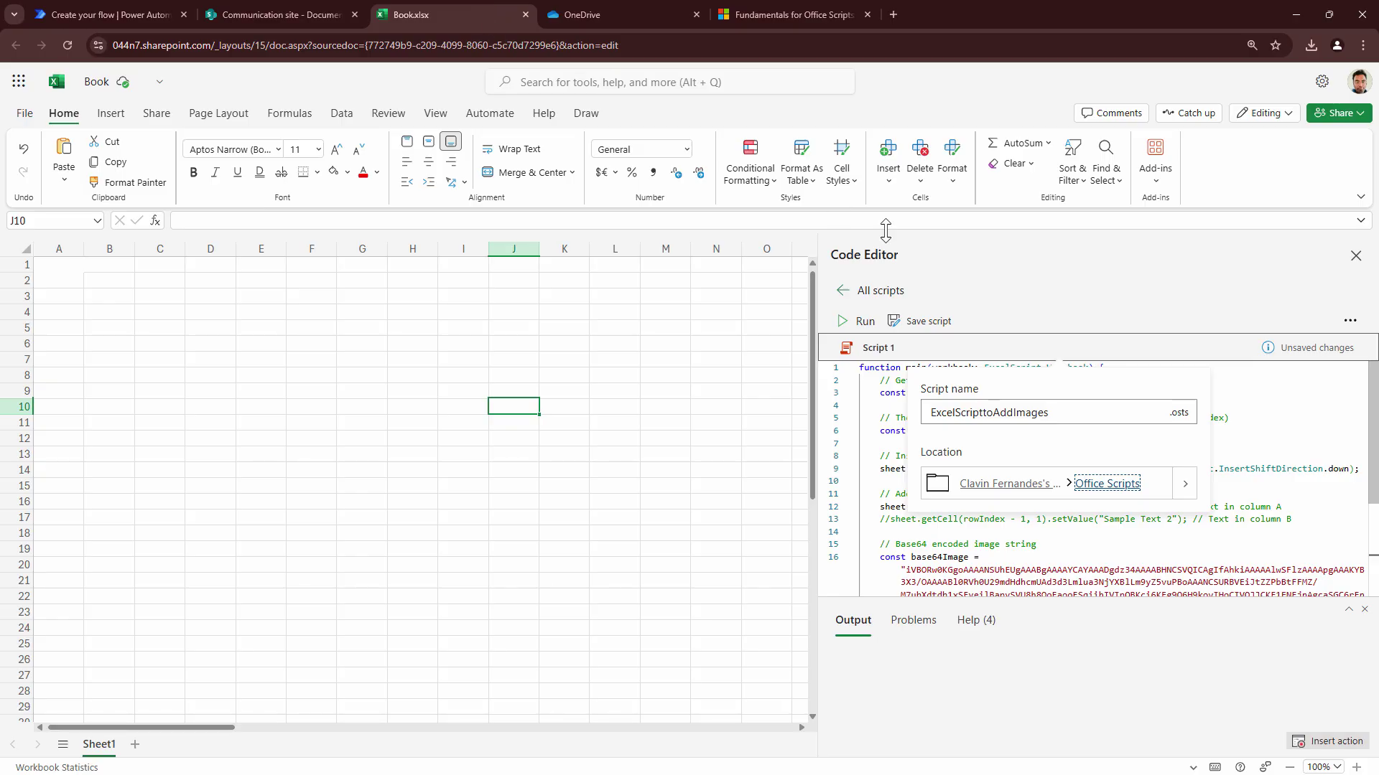
{"action": "left_click", "coordinate": [906, 322]}
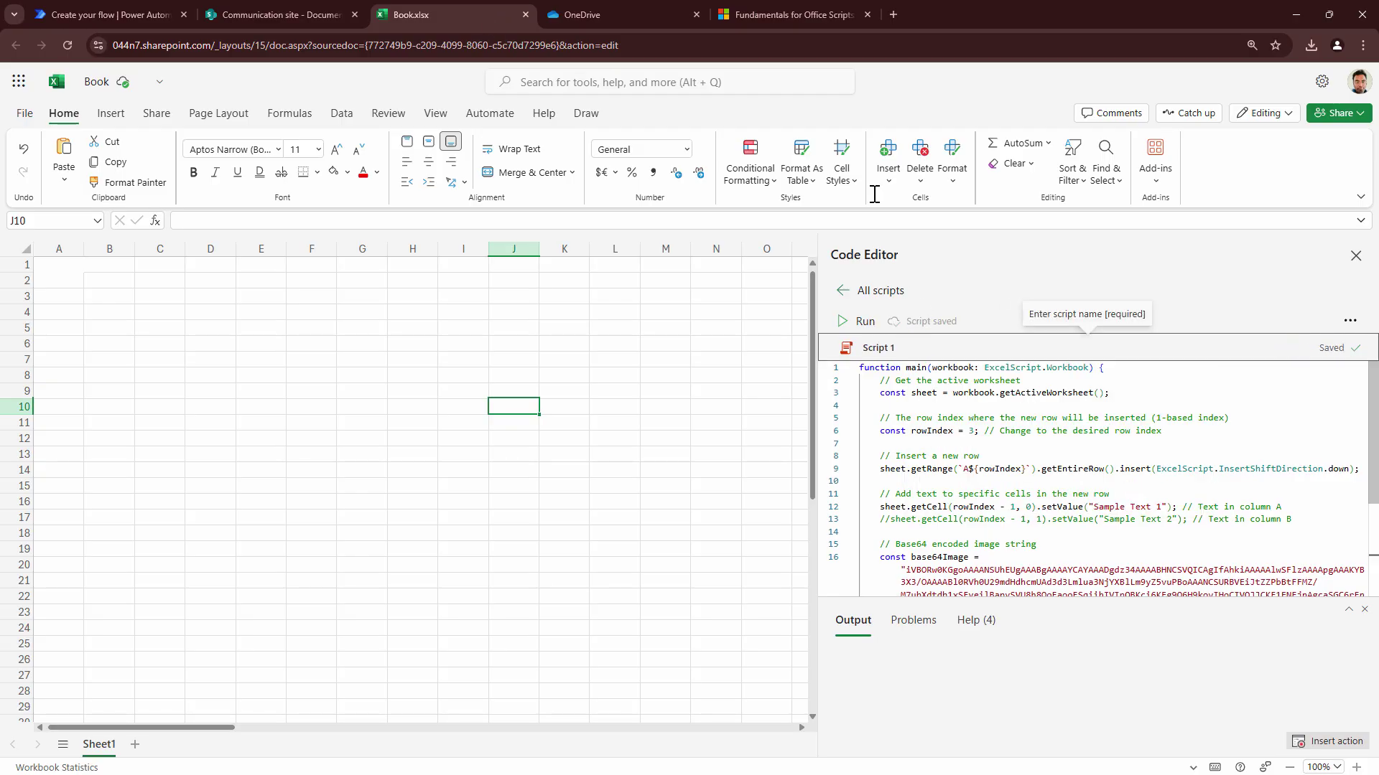
{"action": "left_click", "coordinate": [605, 10]}
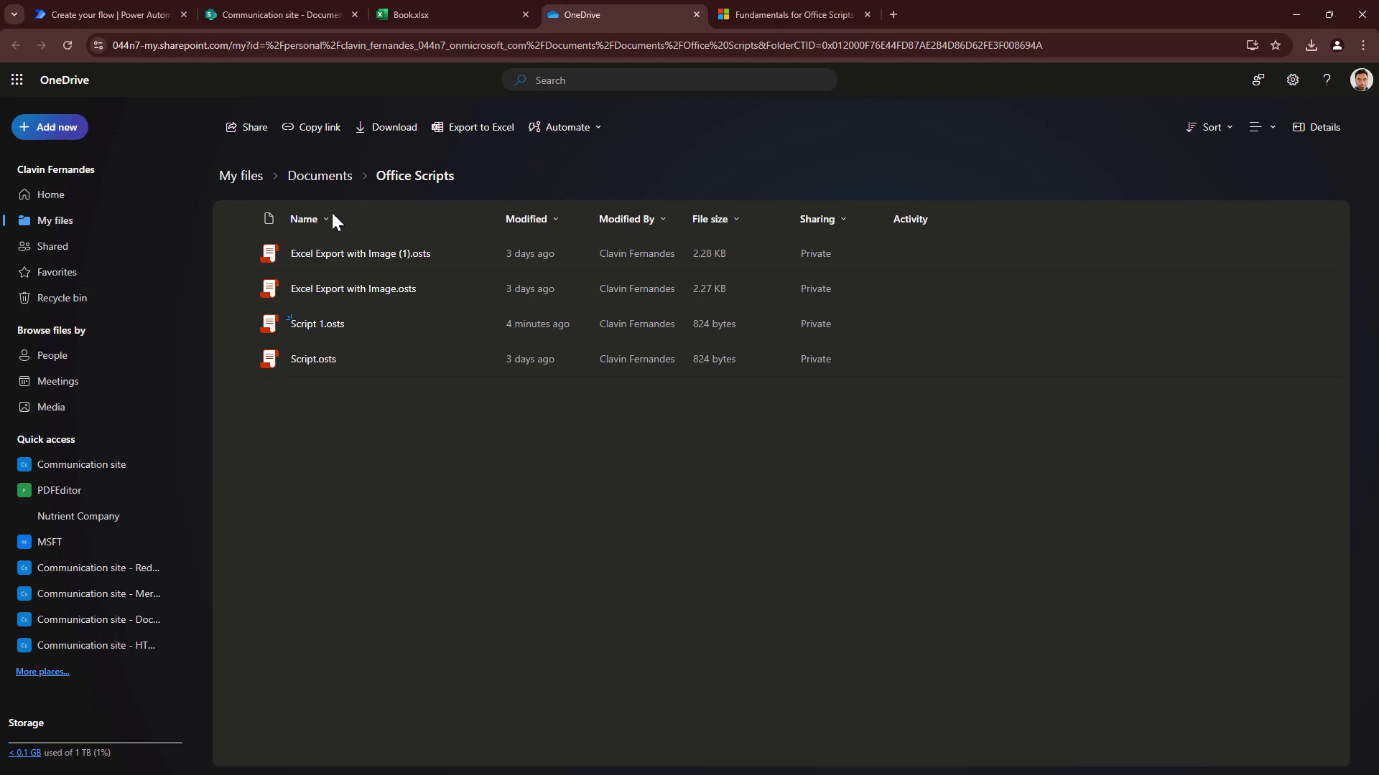
{"action": "left_click", "coordinate": [61, 50]}
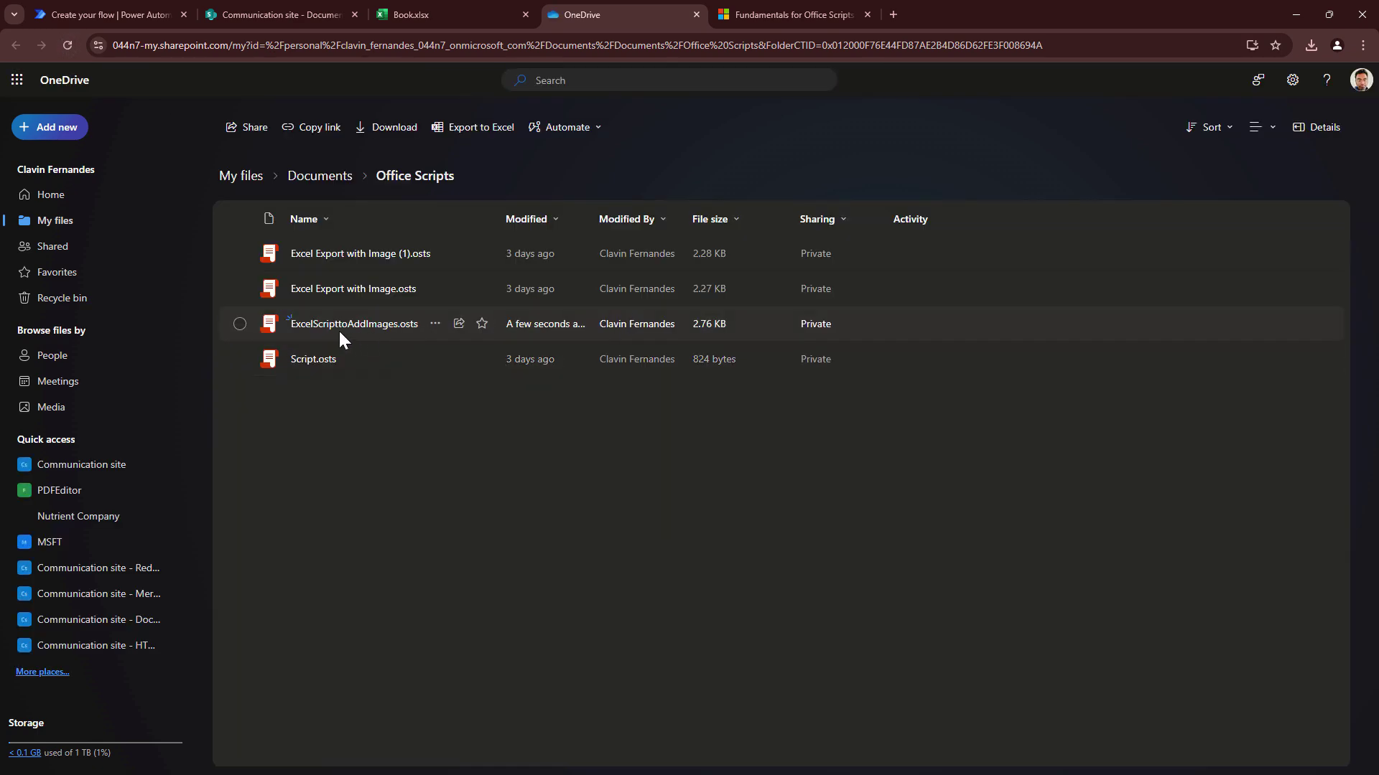
{"action": "left_click", "coordinate": [494, 8]}
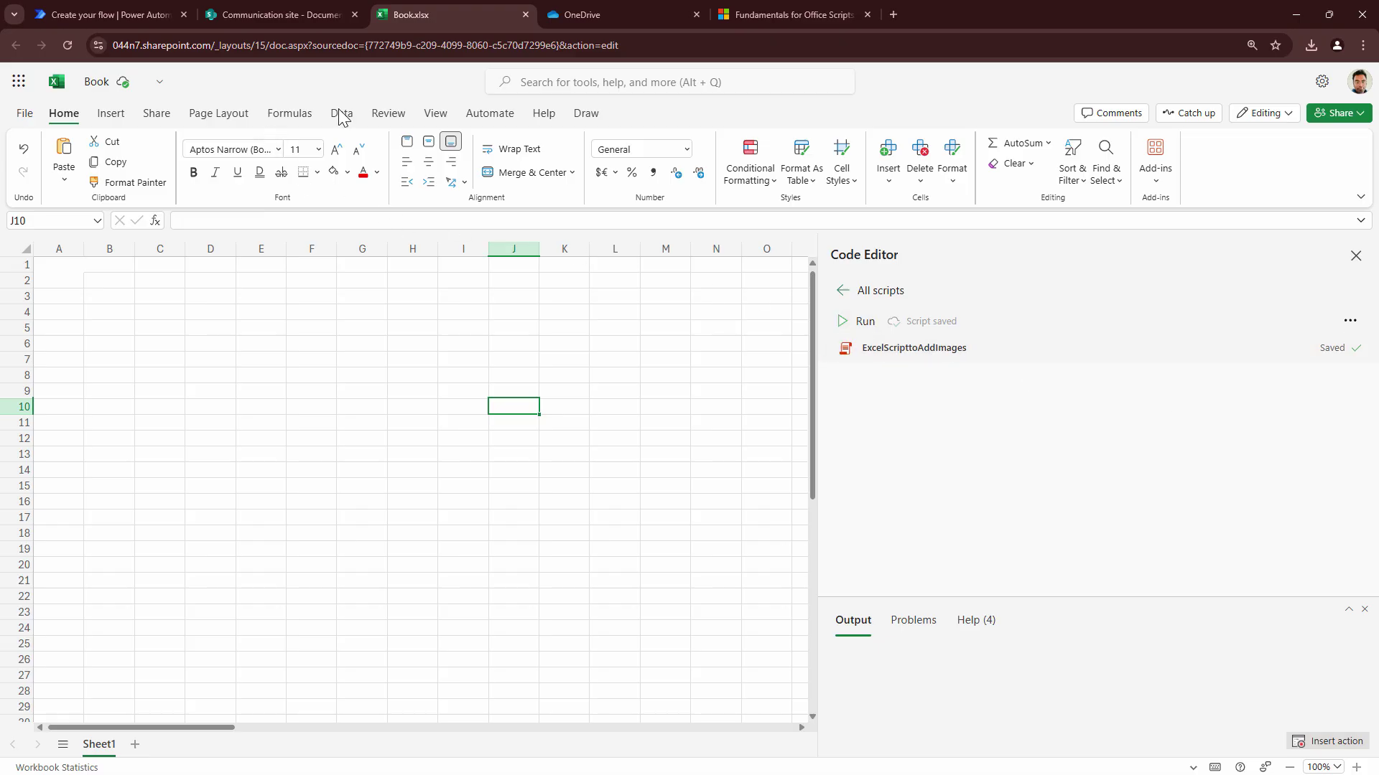
Rename the workbook from Book to ExportList and check the saved script's name and location.
{"action": "left_click", "coordinate": [94, 85]}
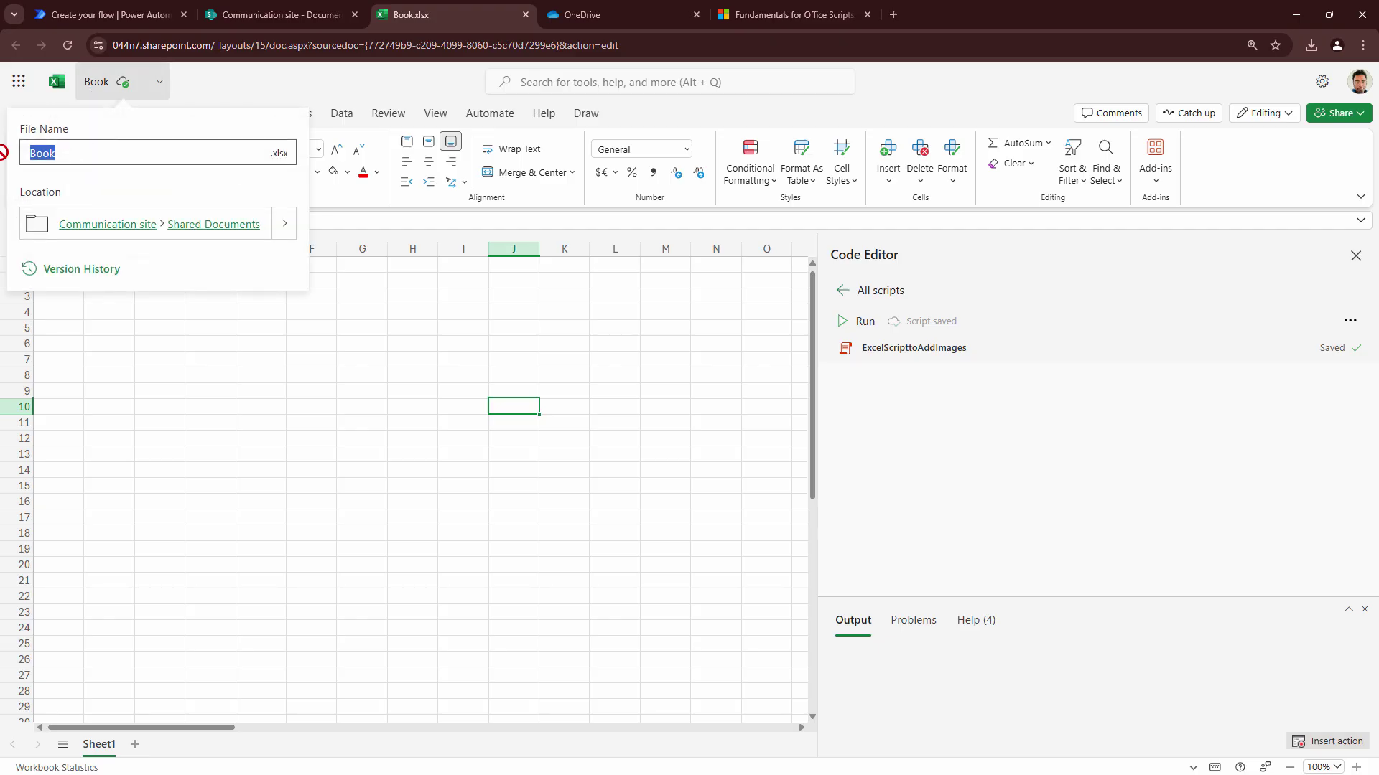
{"action": "type", "text": "ExportList"}
{"action": "key", "text": "Return"}
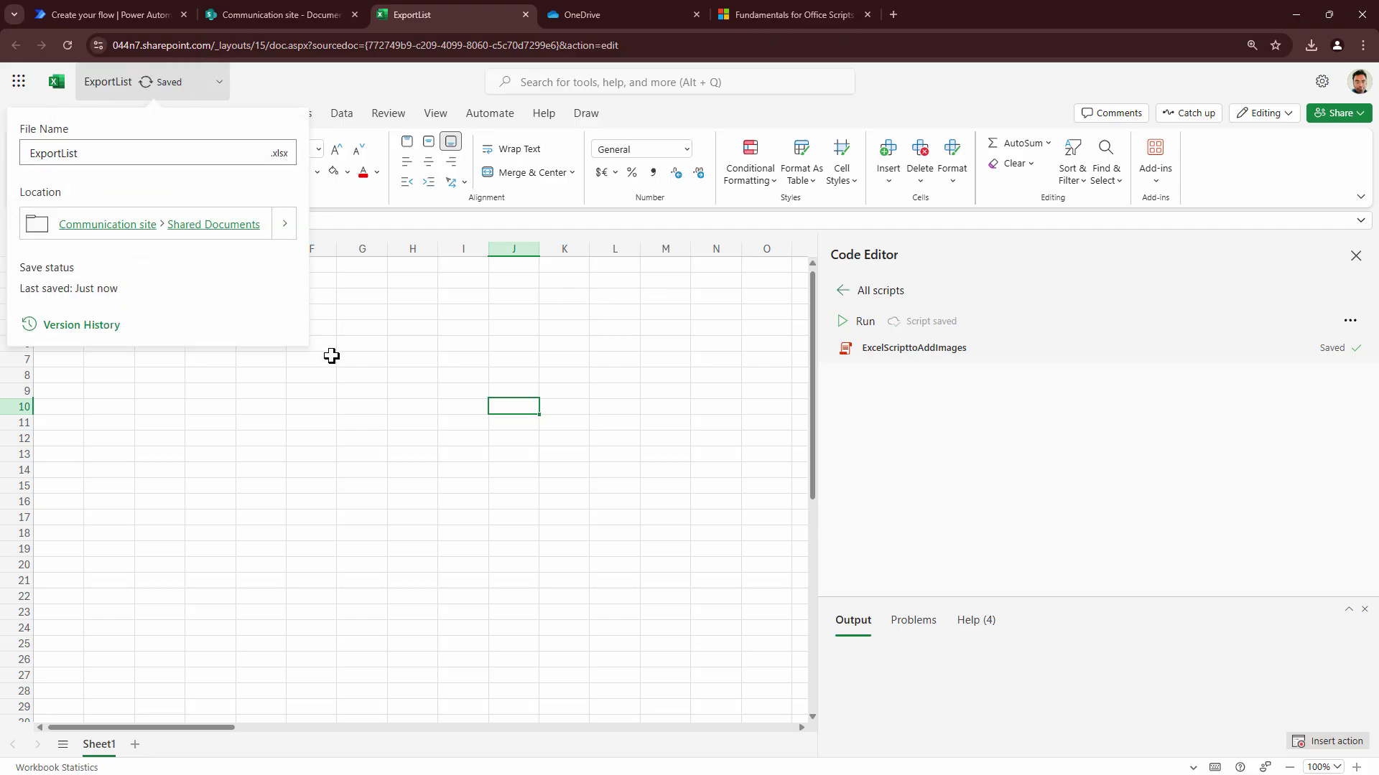
{"action": "left_click", "coordinate": [904, 349]}
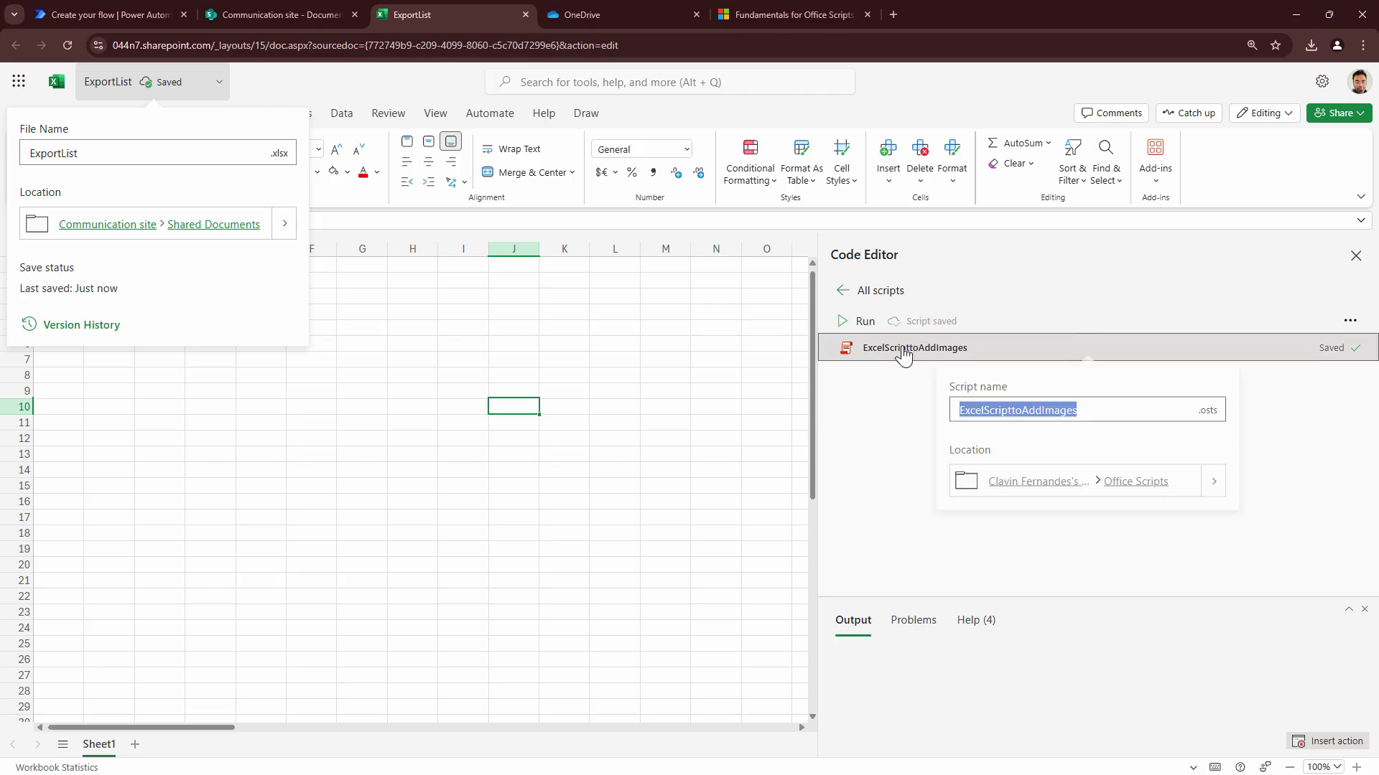
{"action": "left_click", "coordinate": [660, 370]}
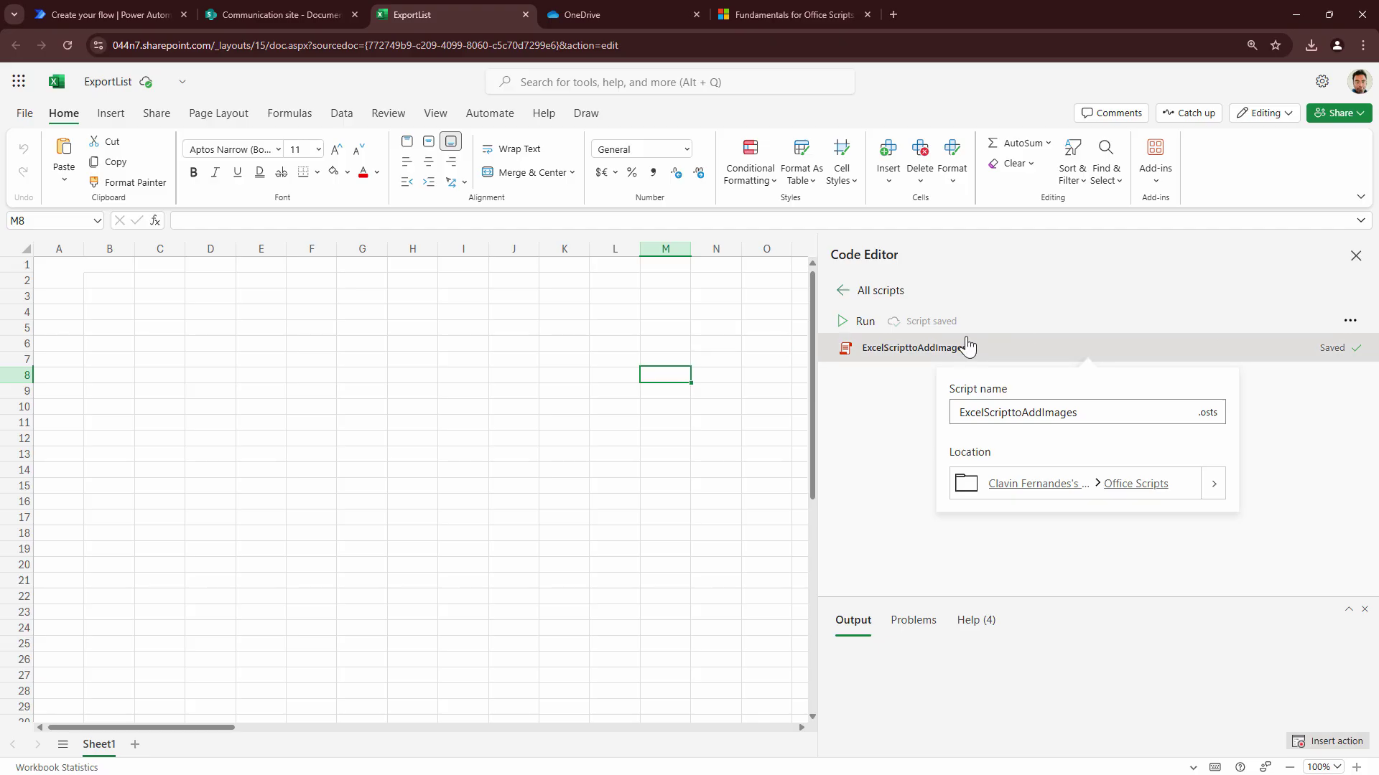
Open the ExcelScripttoAddImages script's code in the Code Editor from the Automate tab.
{"action": "left_click", "coordinate": [1349, 322]}
{"action": "left_click", "coordinate": [1034, 434]}
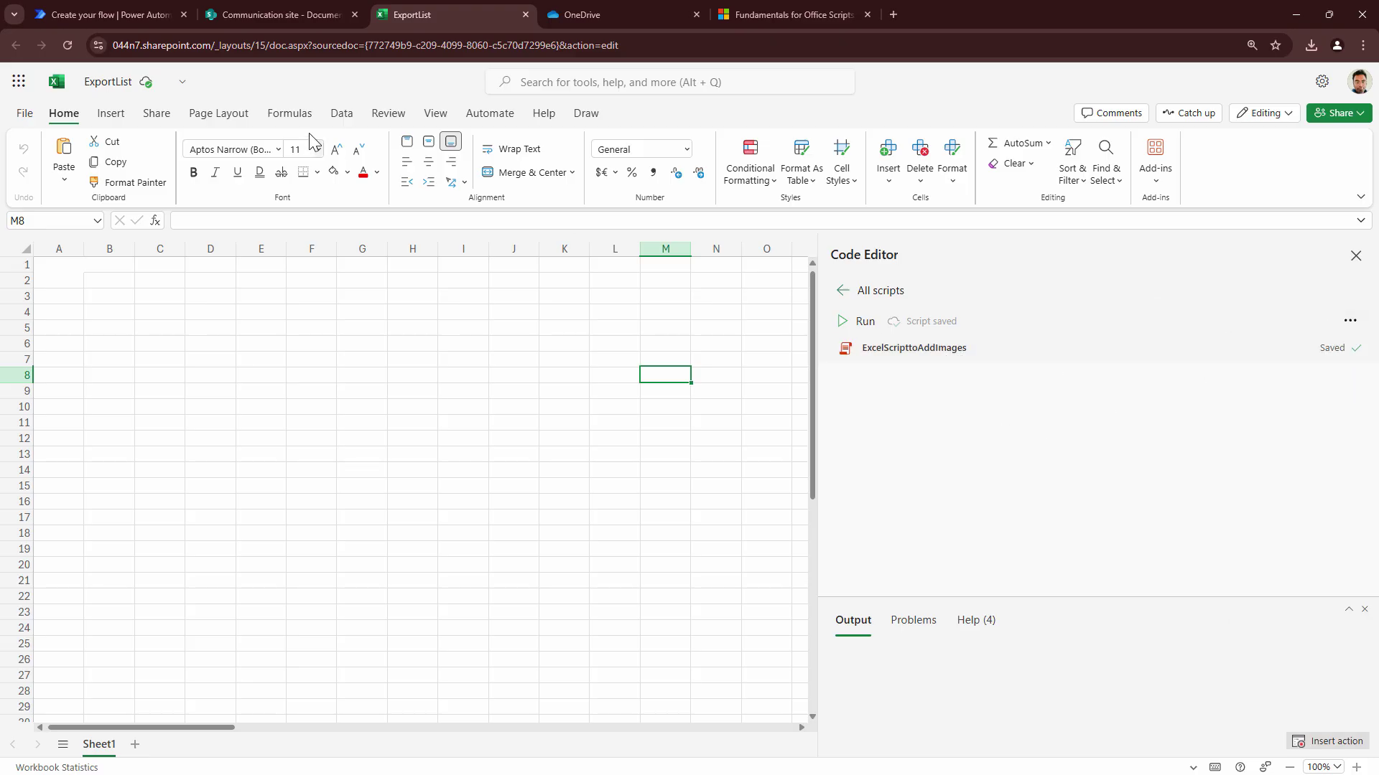
{"action": "left_click", "coordinate": [514, 117]}
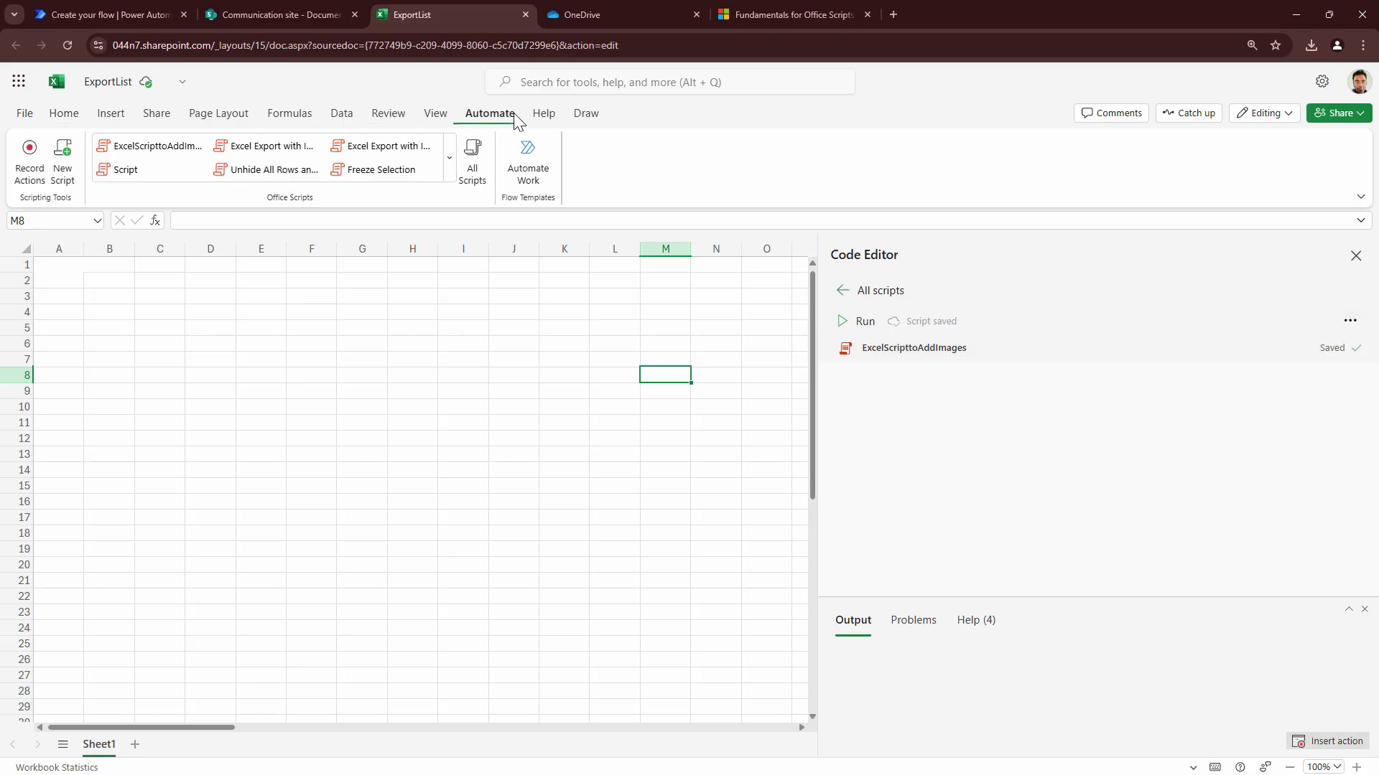
{"action": "left_click", "coordinate": [140, 147]}
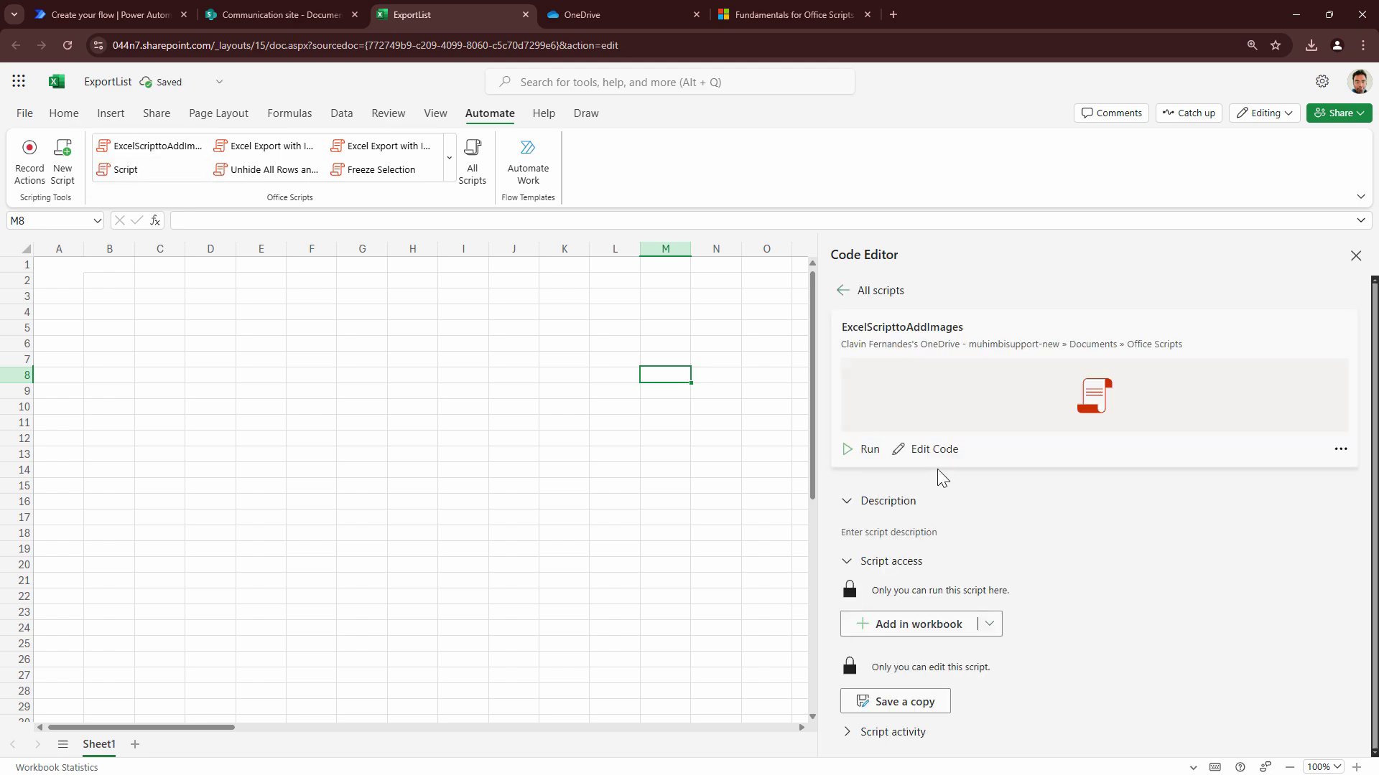
{"action": "left_click", "coordinate": [936, 453]}
{"action": "scroll", "coordinate": [1041, 550], "scroll_direction": "down", "scroll_amount": 1}
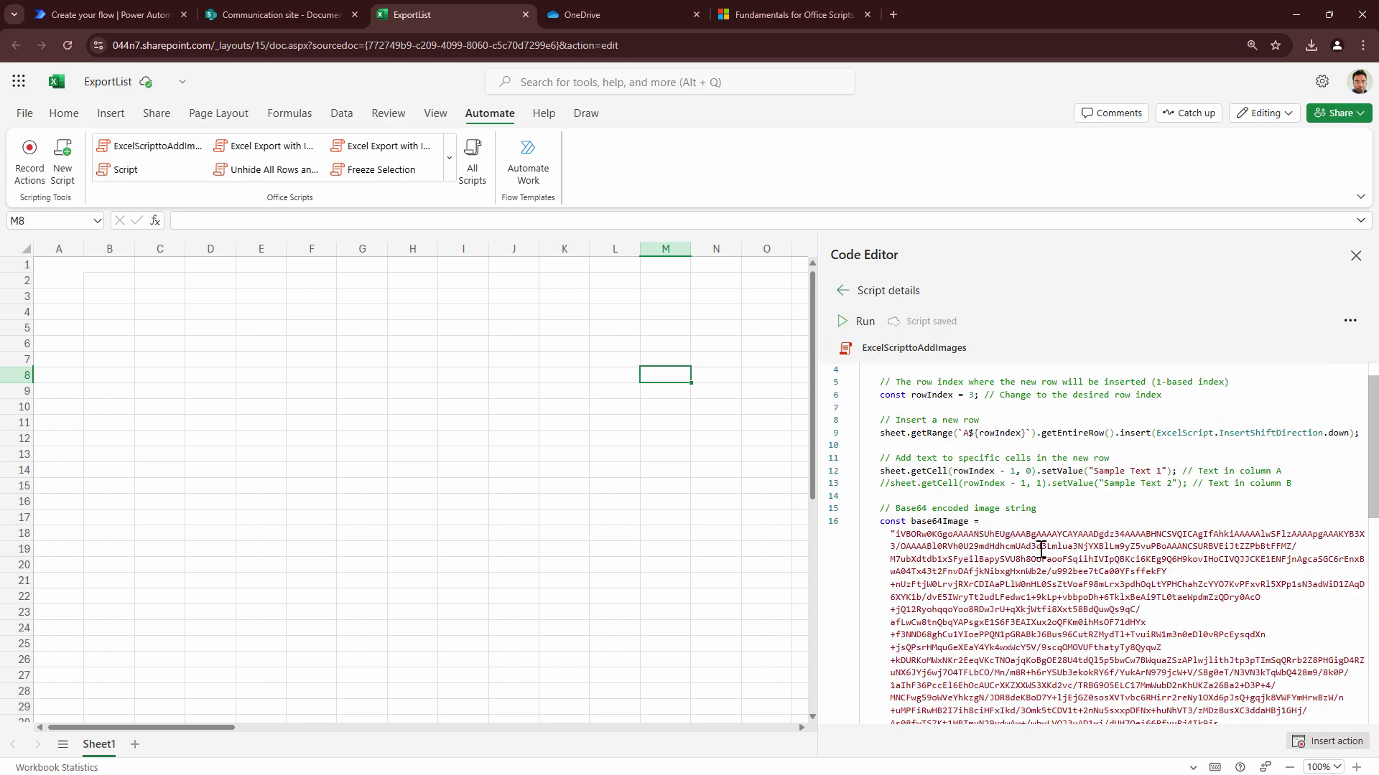
{"action": "scroll", "coordinate": [1077, 564], "scroll_direction": "up", "scroll_amount": 1}
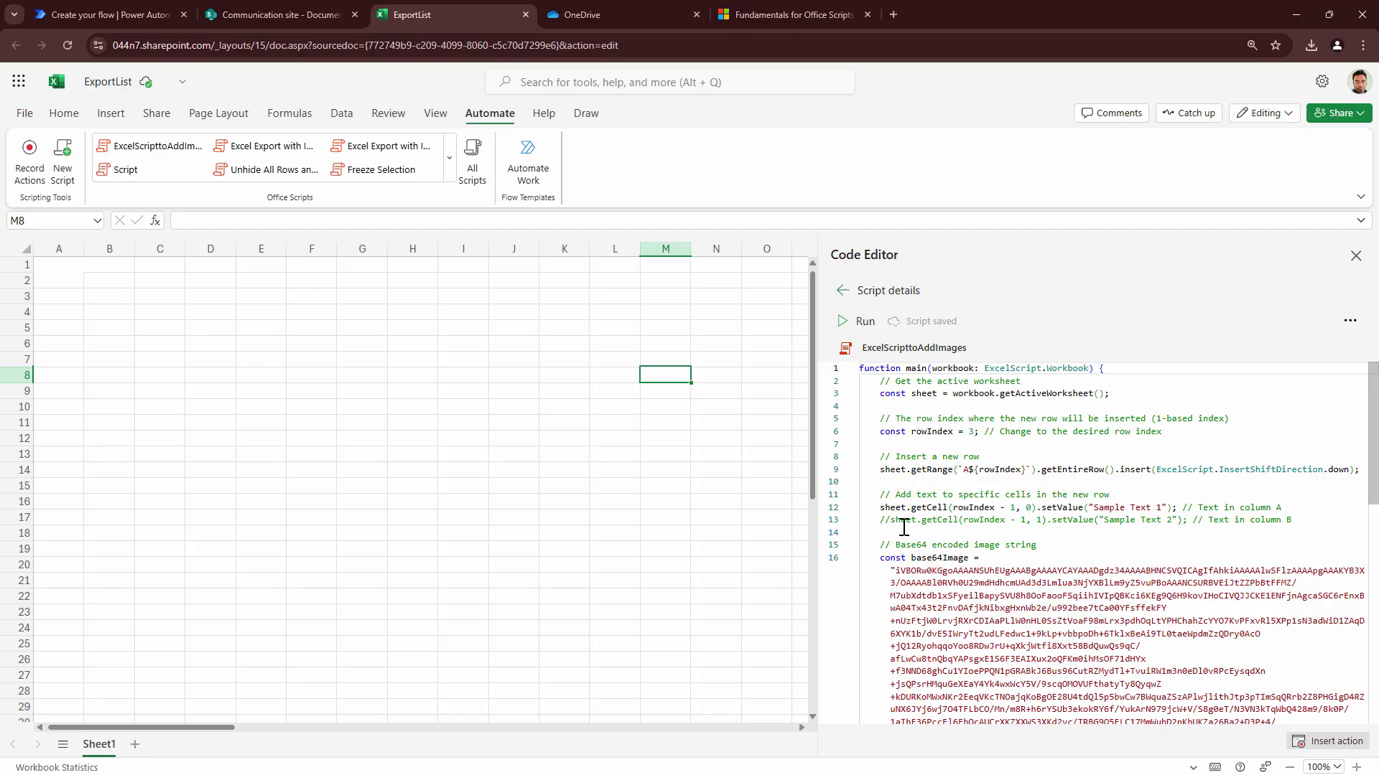
{"action": "left_click", "coordinate": [306, 15]}
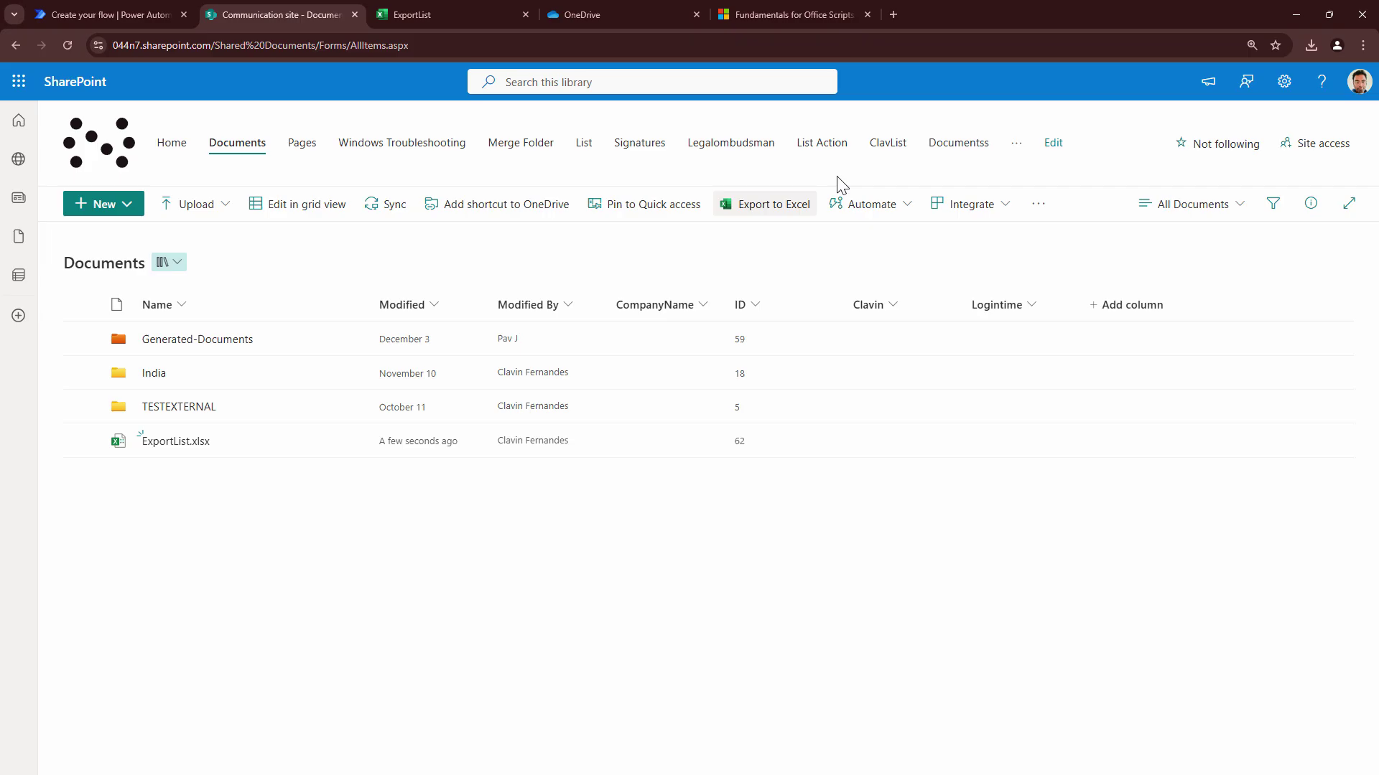
{"action": "left_click", "coordinate": [888, 143]}
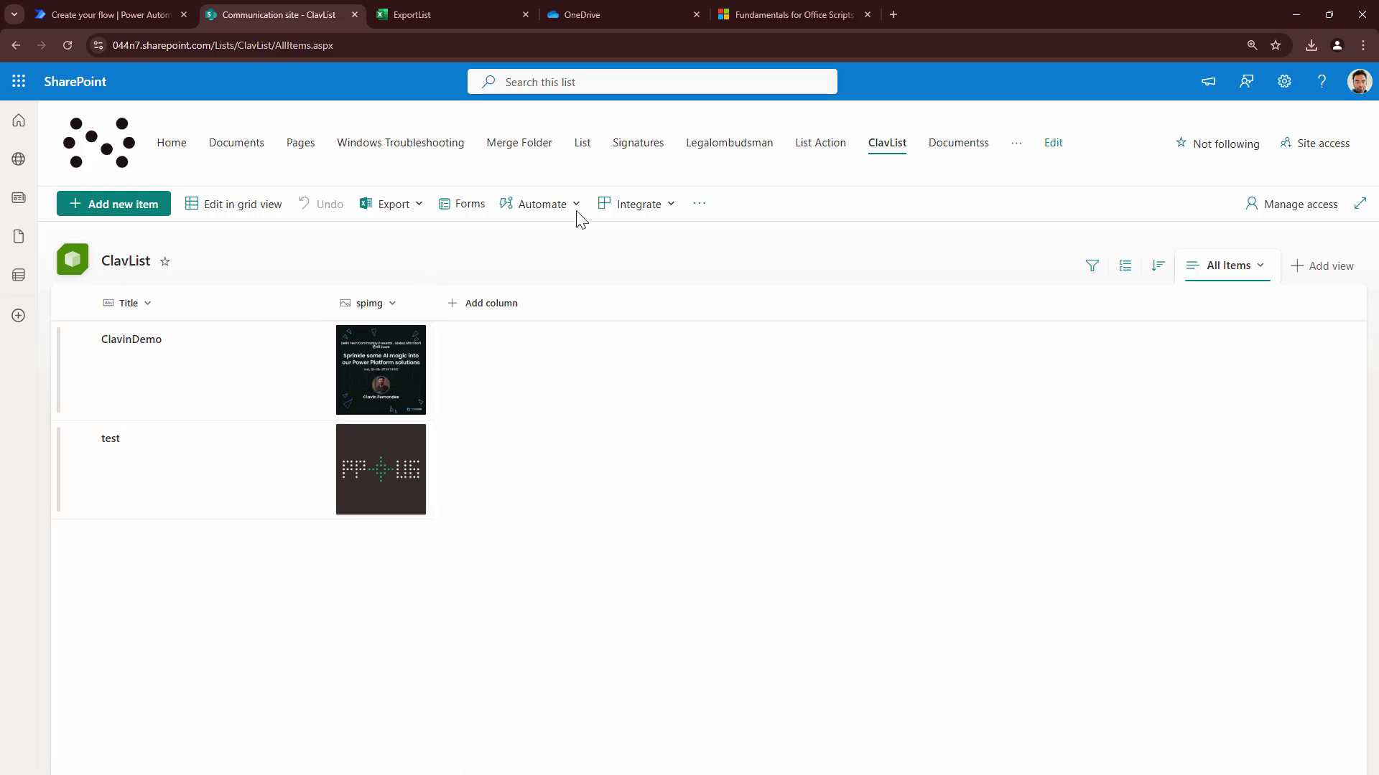
{"action": "left_click", "coordinate": [462, 19]}
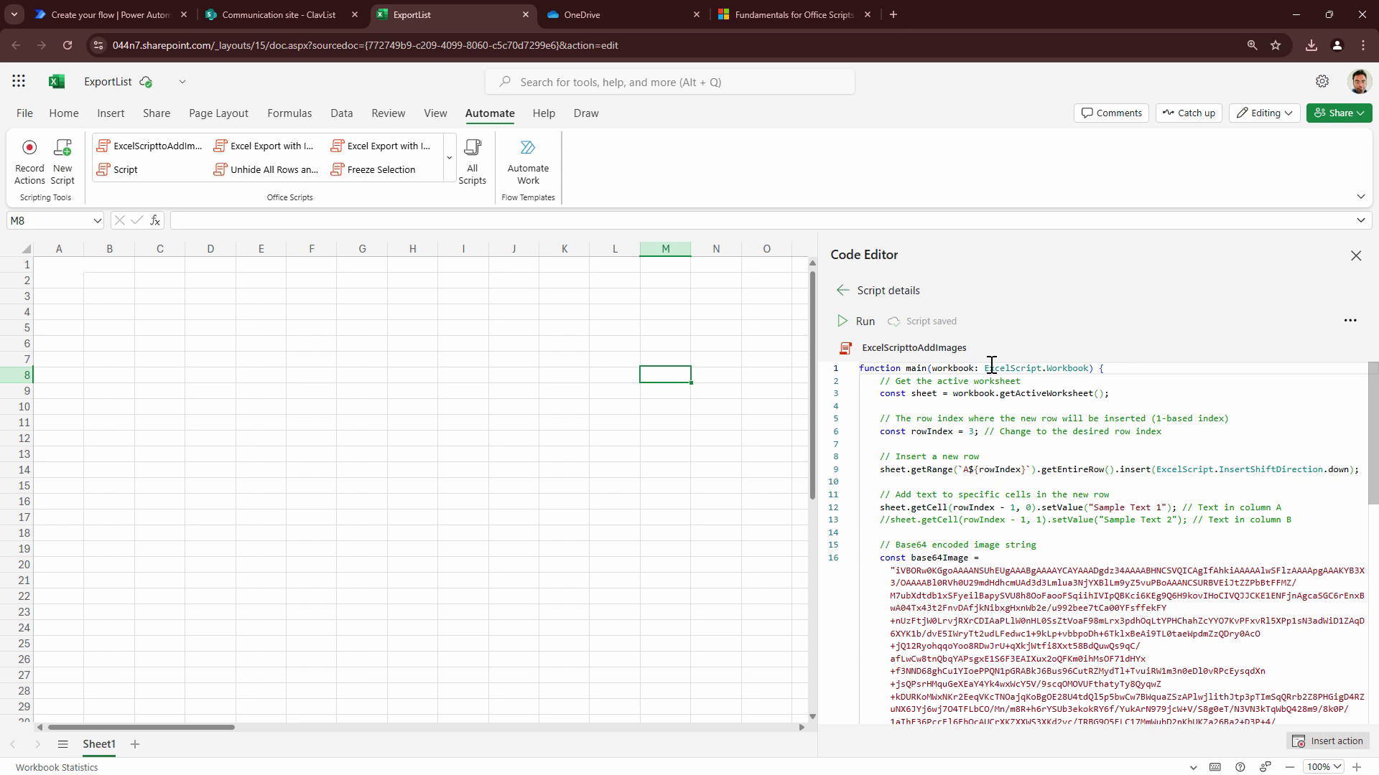
Add a Title string parameter after the workbook parameter of main.
{"action": "left_click", "coordinate": [1091, 368]}
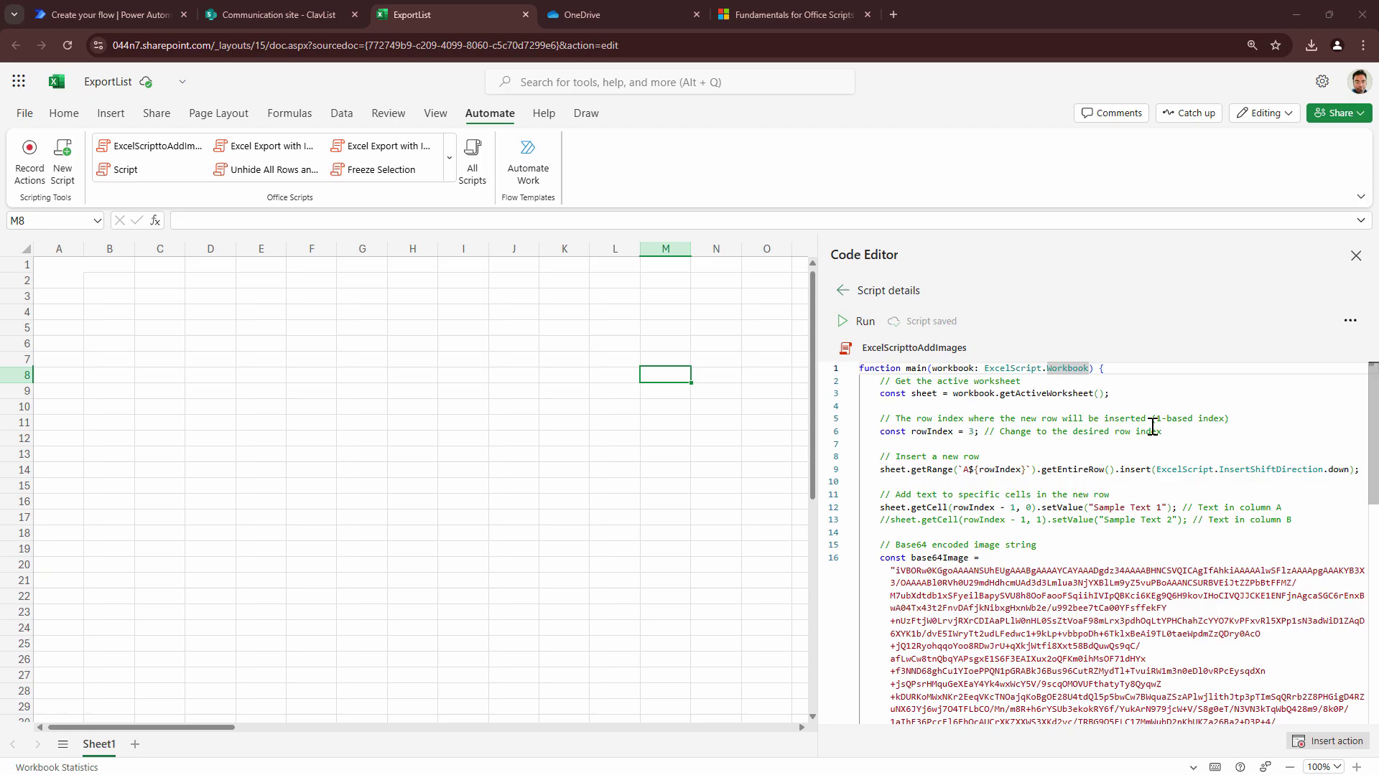
{"action": "left_click", "coordinate": [1089, 369]}
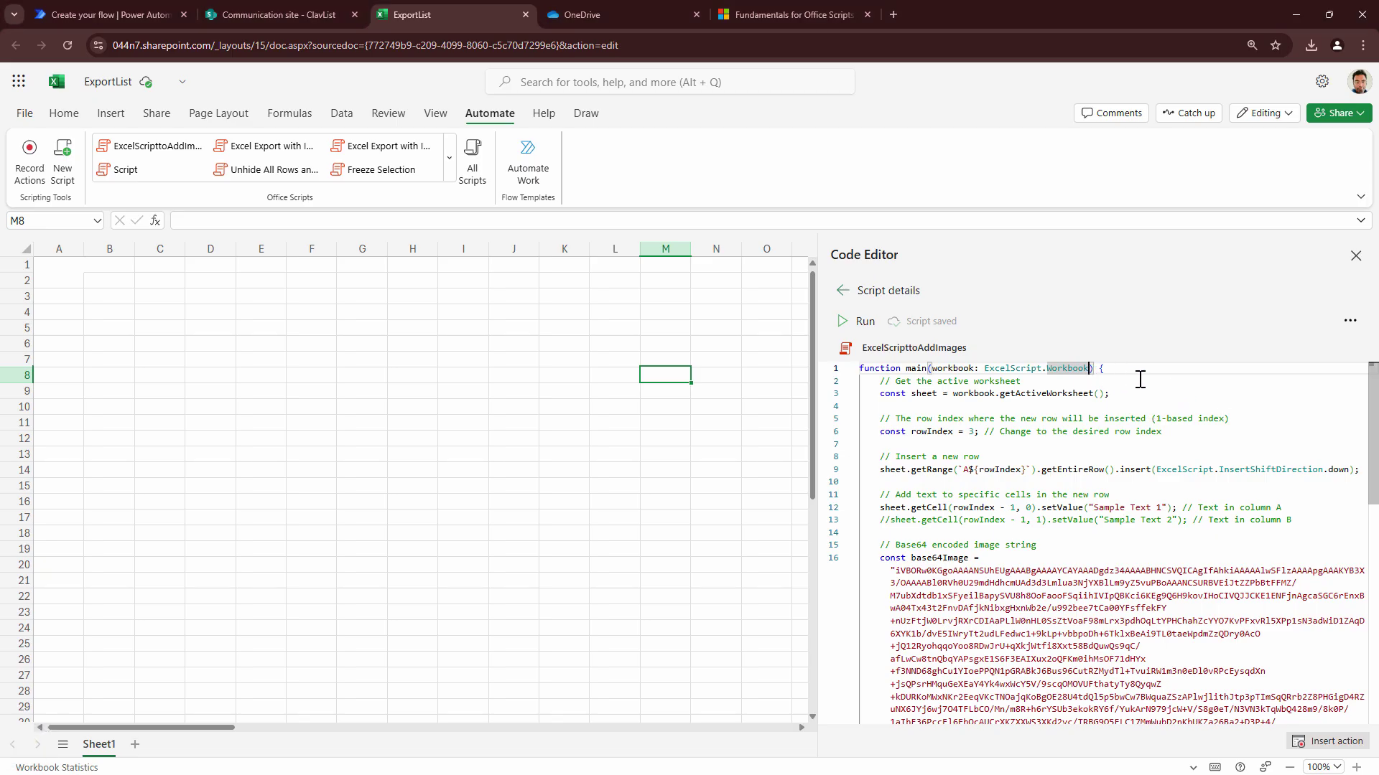
{"action": "type", "text": ","}
{"action": "key", "text": "Return"}
{"action": "type", "text": "Title: string,"}
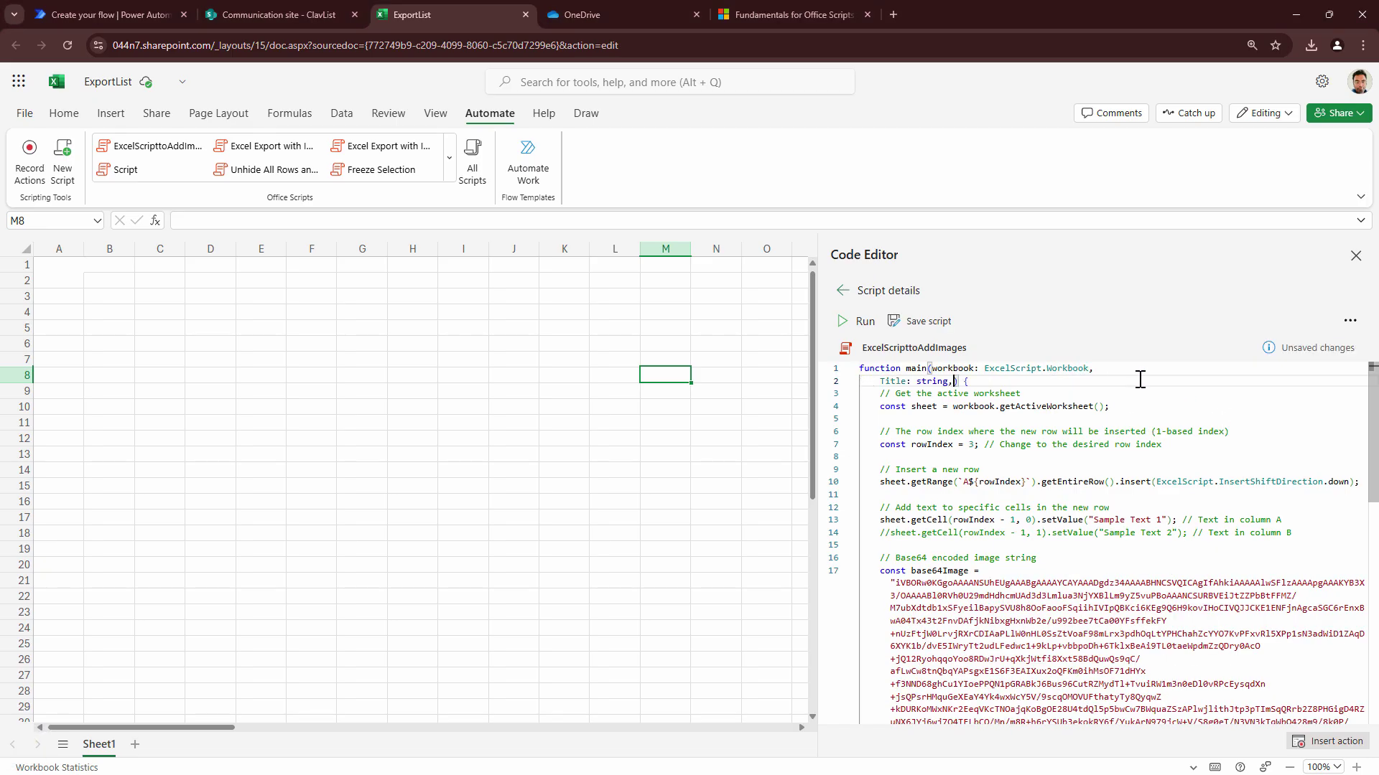
{"action": "key", "text": "Return"}
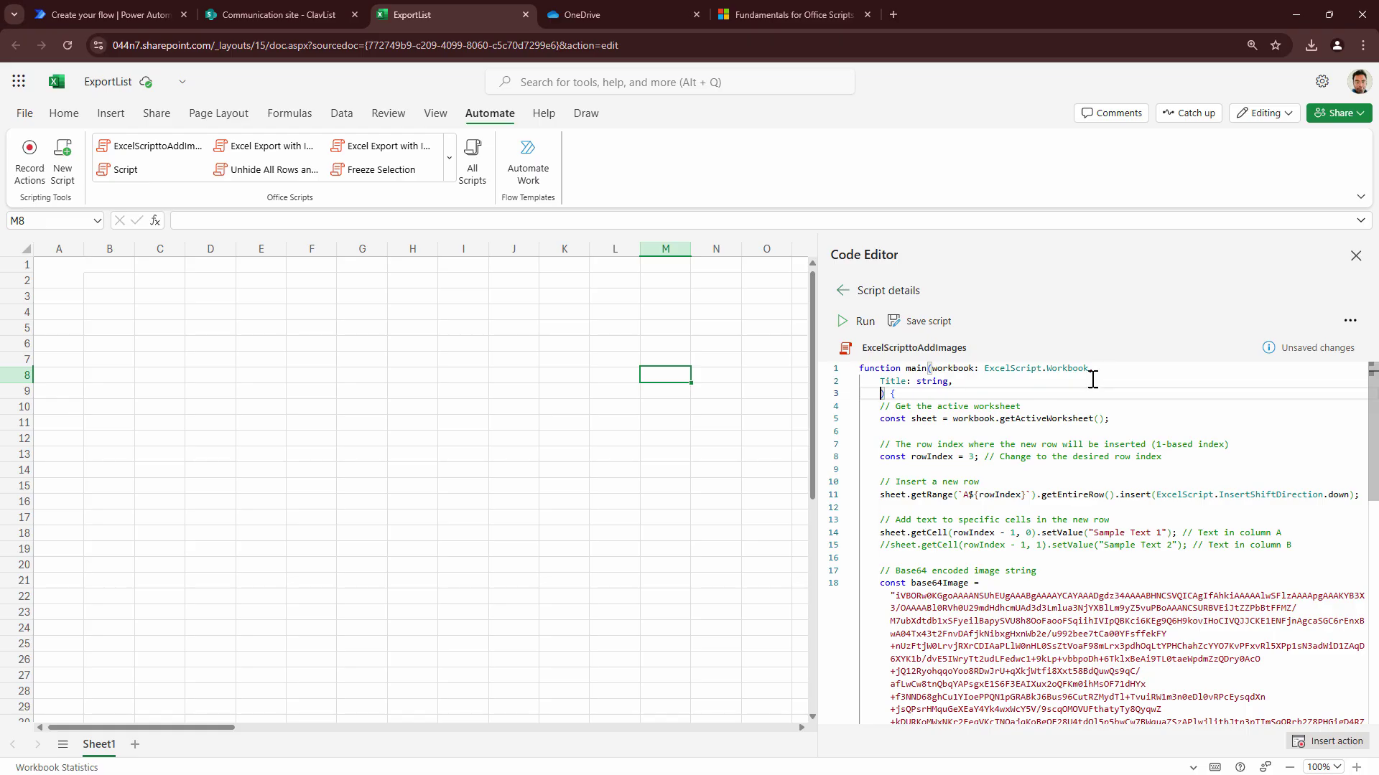
Add a CreatedBy: string parameter to main.
{"action": "type", "text": "CreatedBy:"}
{"action": "left_click", "coordinate": [935, 384]}
{"action": "double_click", "coordinate": [935, 382]}
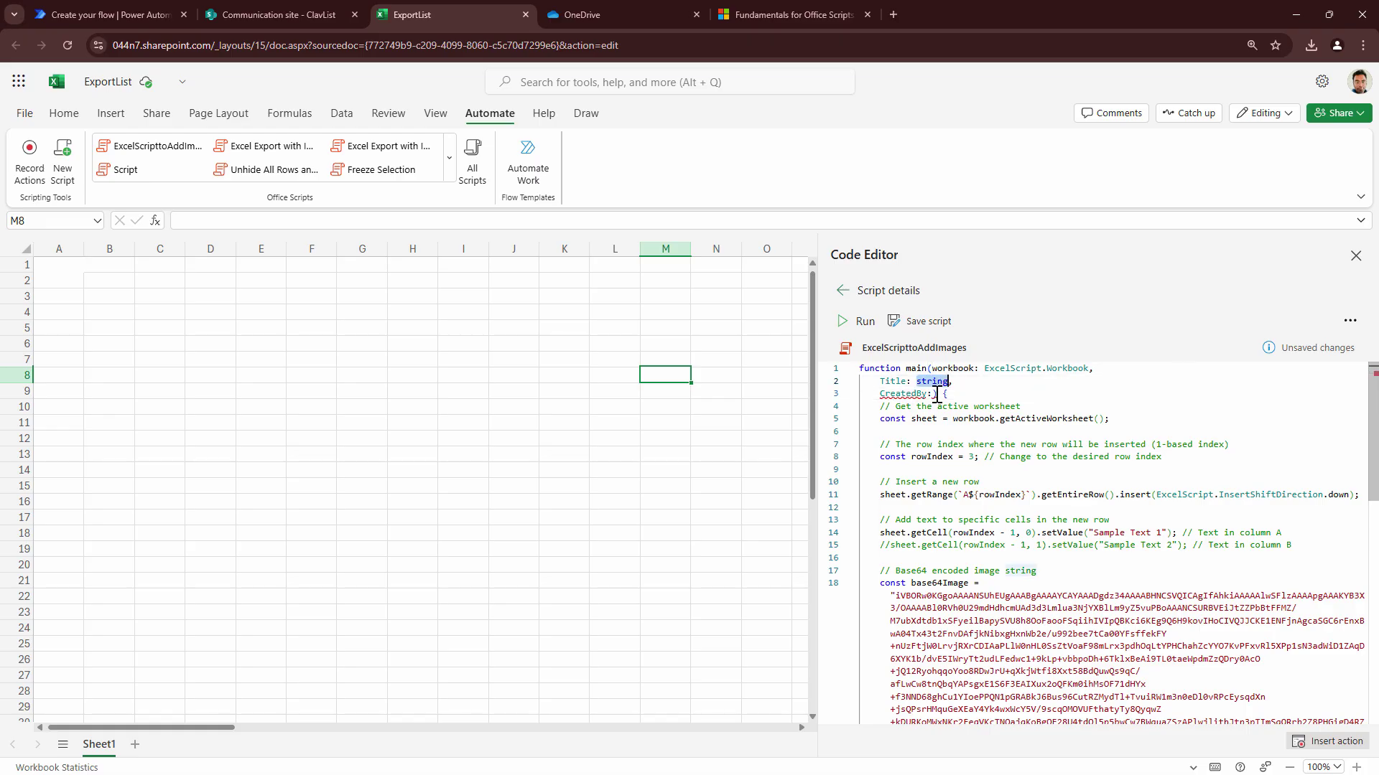
{"action": "key", "text": "ctrl+c"}
{"action": "left_click", "coordinate": [932, 393]}
{"action": "key", "text": "ctrl+v"}
{"action": "type", "text": ","}
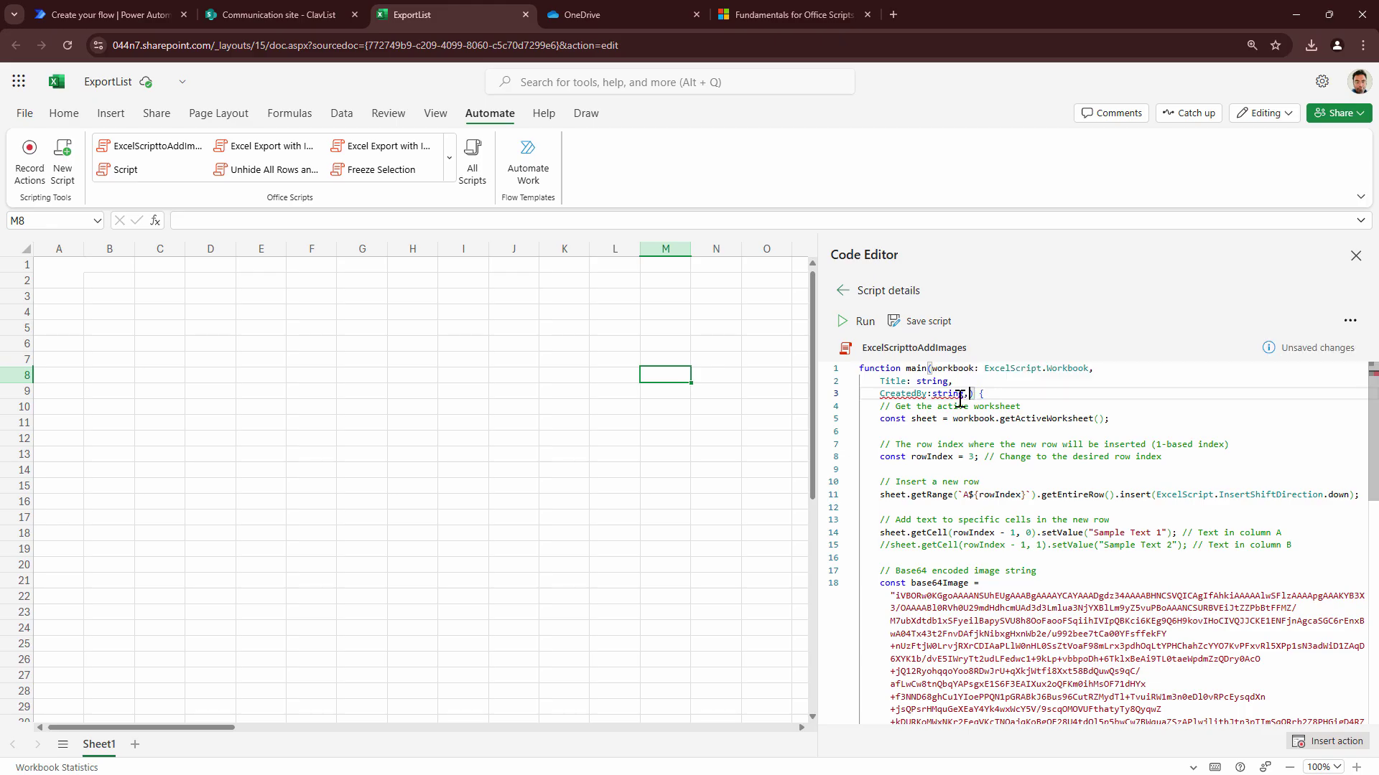
{"action": "key", "text": "Return"}
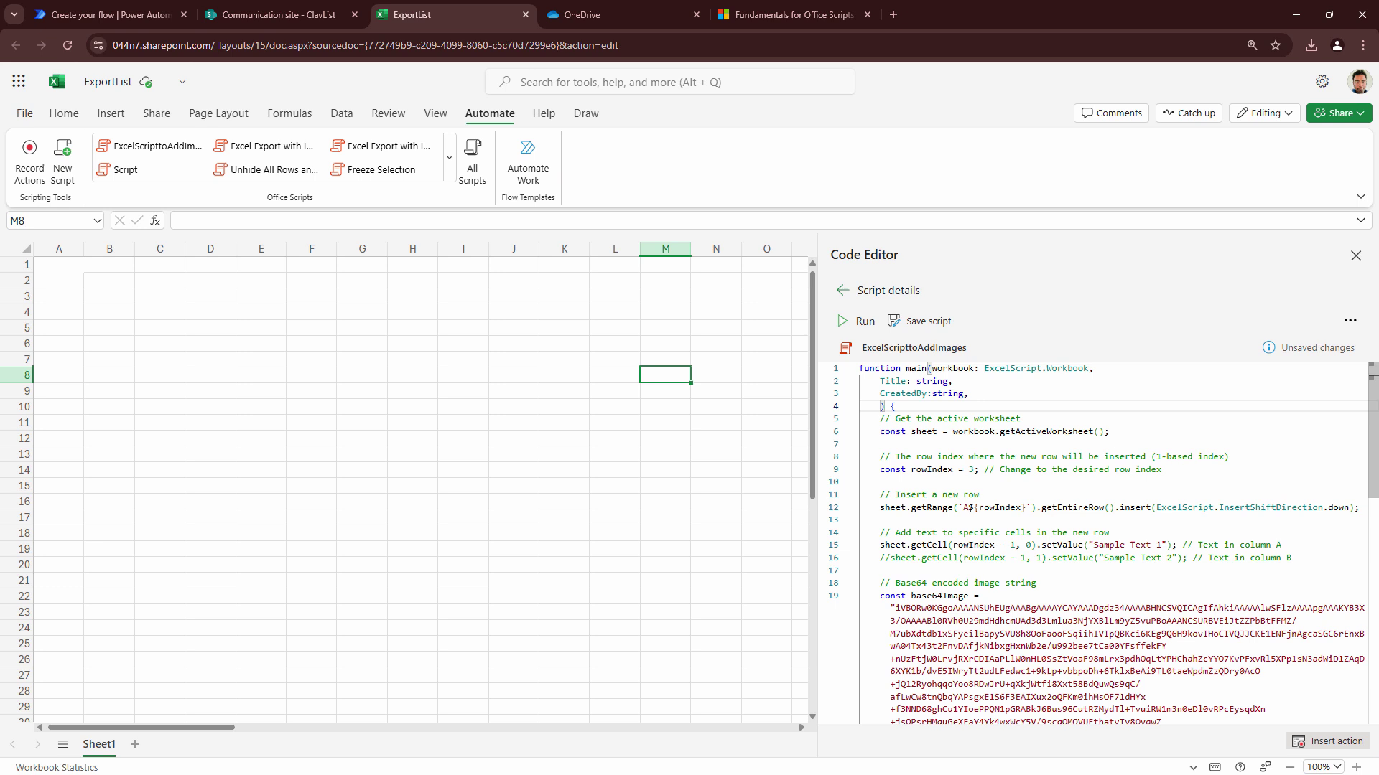
Add an Image: string parameter and put main's opening brace on its own line.
{"action": "left_click", "coordinate": [881, 406]}
{"action": "type", "text": "Image: string"}
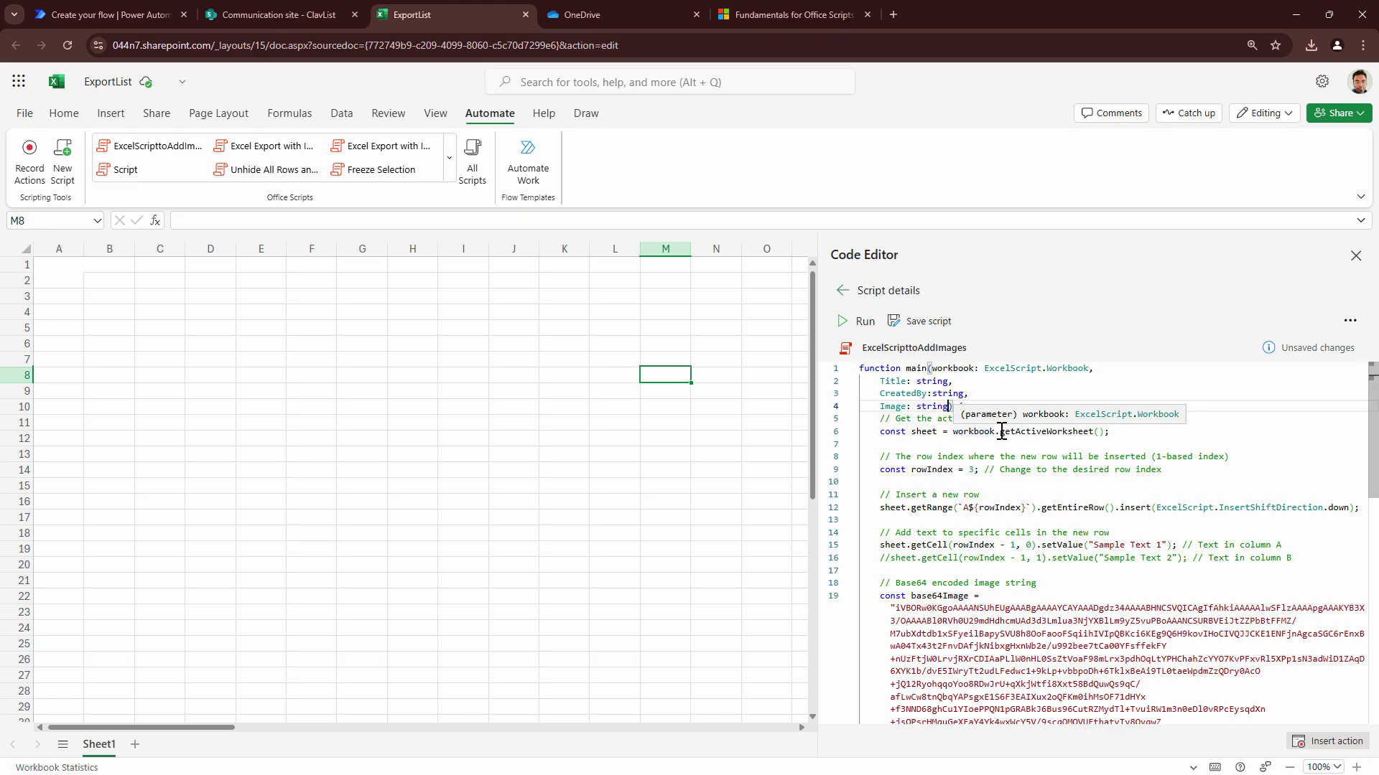
{"action": "key", "text": "Right"}
{"action": "key", "text": "Right"}
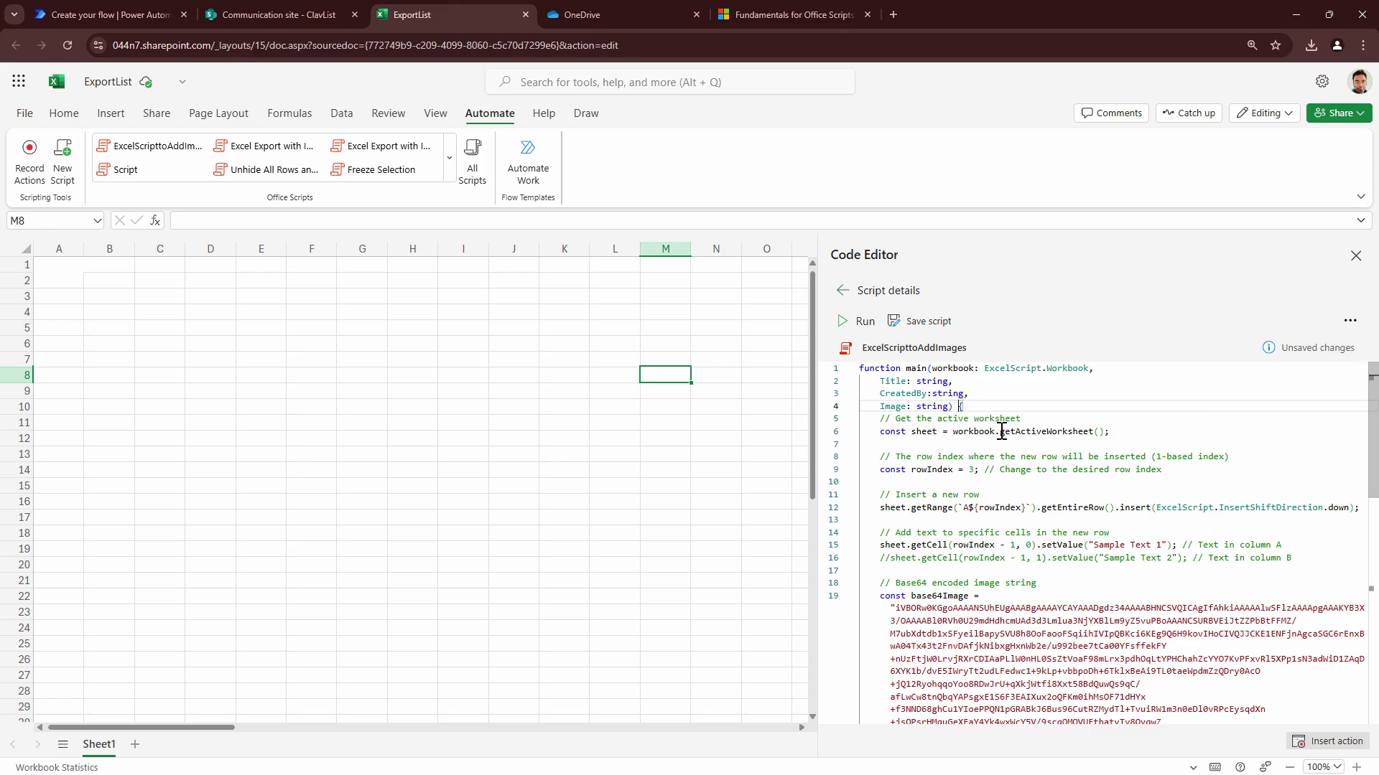
{"action": "key", "text": "Return"}
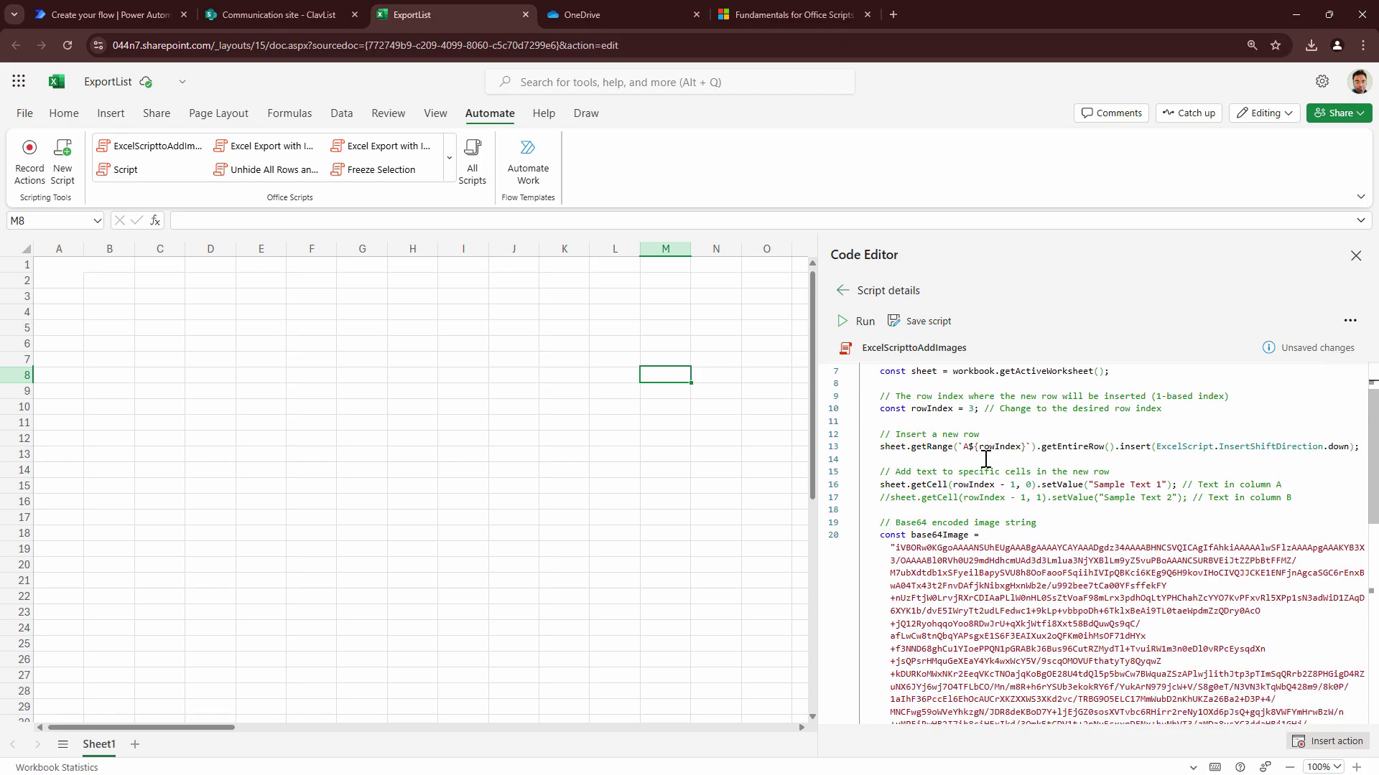
{"action": "scroll", "coordinate": [988, 440], "scroll_direction": "down", "scroll_amount": 1}
Uncomment the column B line and replace the sample texts with Title and CreatedBy.
{"action": "left_click", "coordinate": [887, 497]}
{"action": "key", "text": "ctrl+slash"}
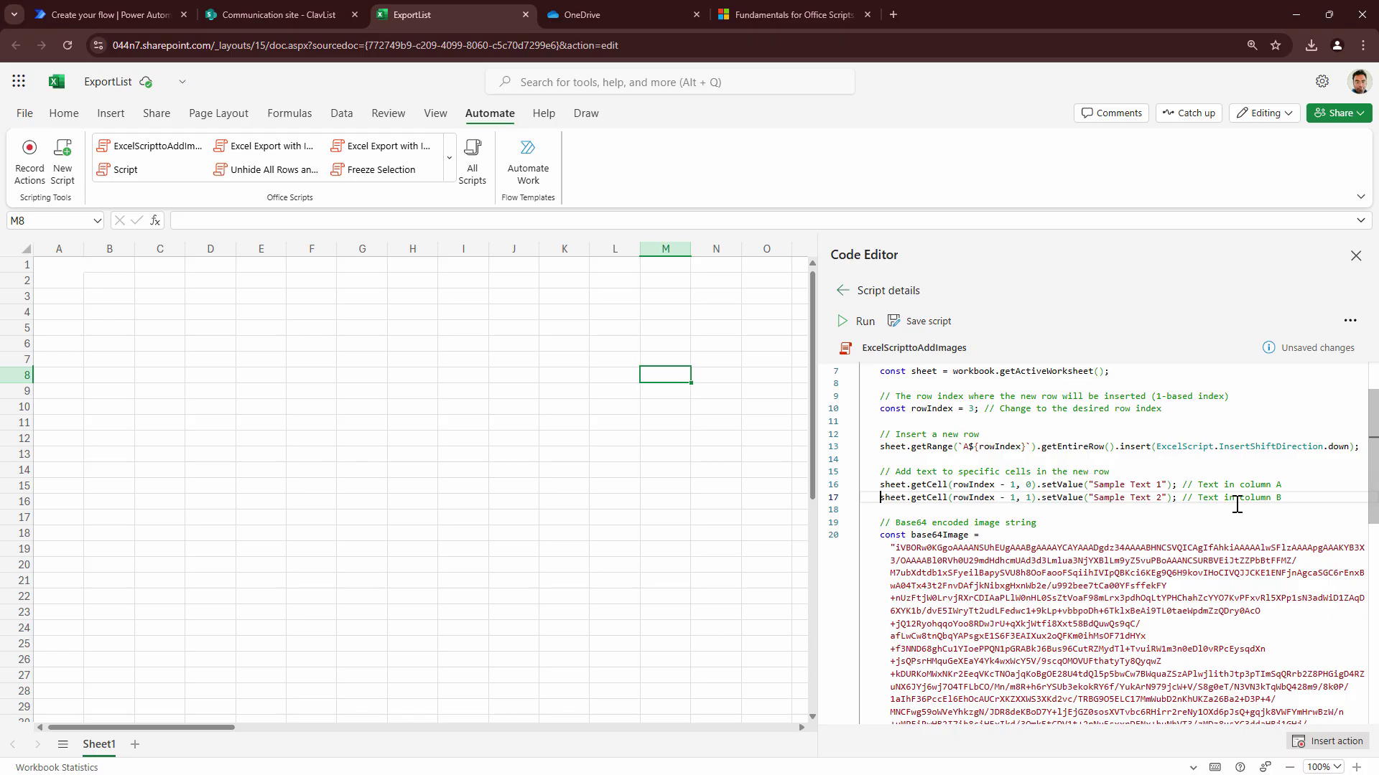
{"action": "left_click_drag", "start_coordinate": [1171, 486], "coordinate": [1087, 485]}
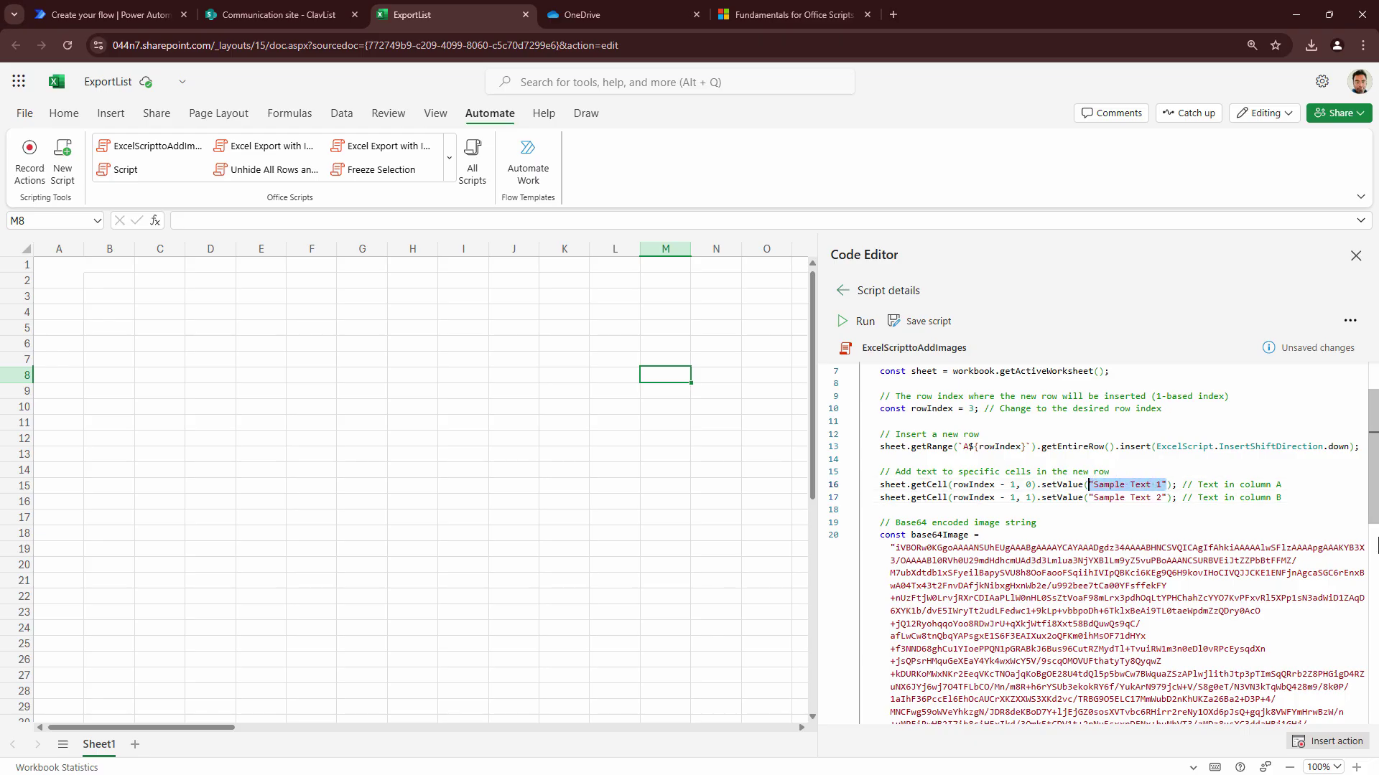
{"action": "type", "text": "Tit"}
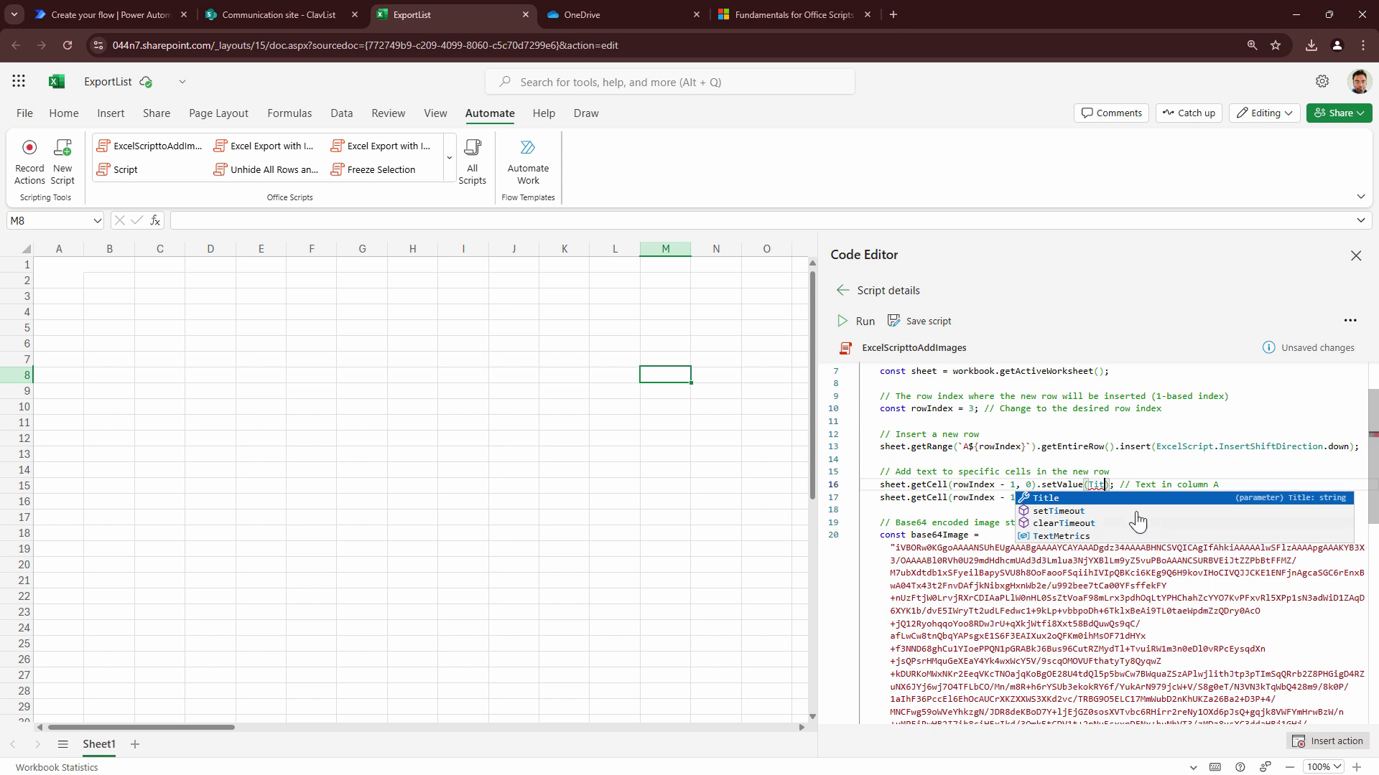
{"action": "left_click", "coordinate": [1093, 501]}
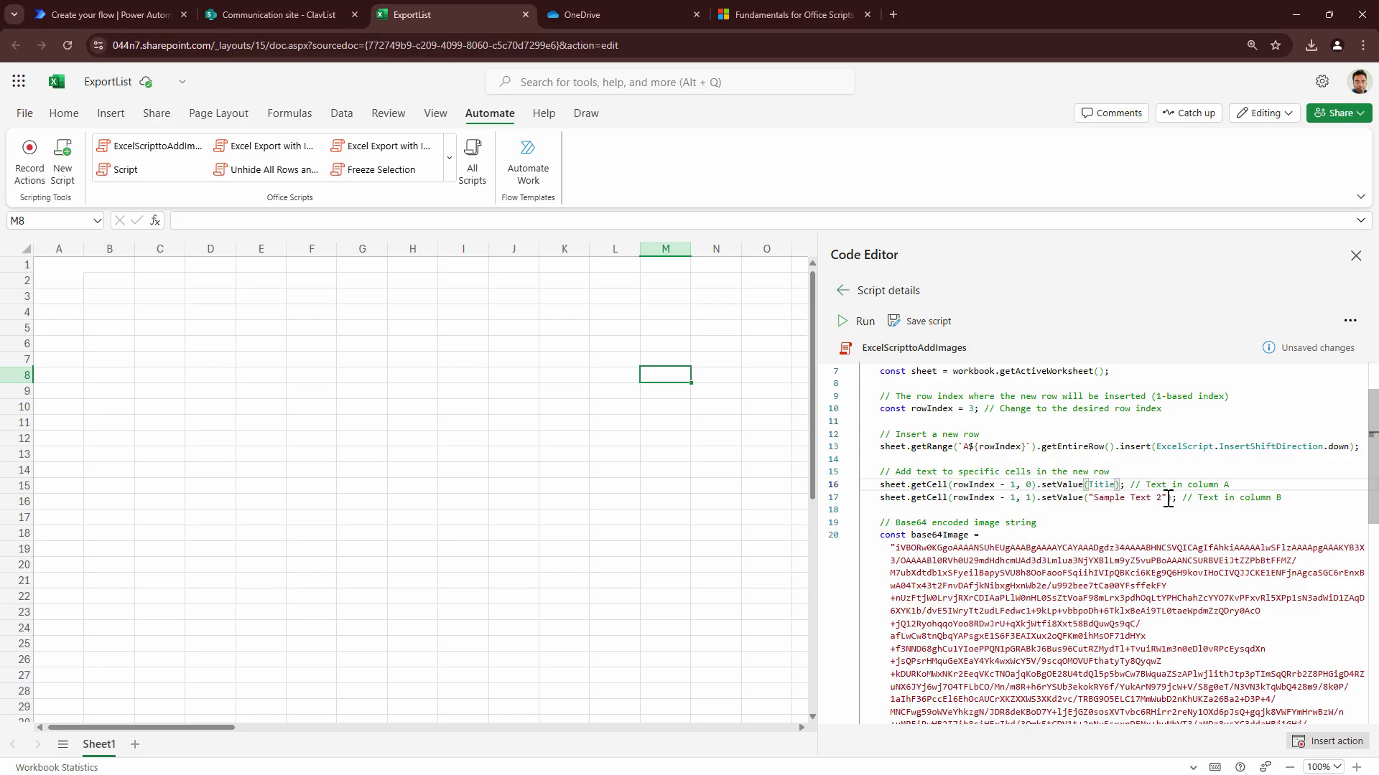
{"action": "left_click_drag", "start_coordinate": [1168, 498], "coordinate": [1088, 499]}
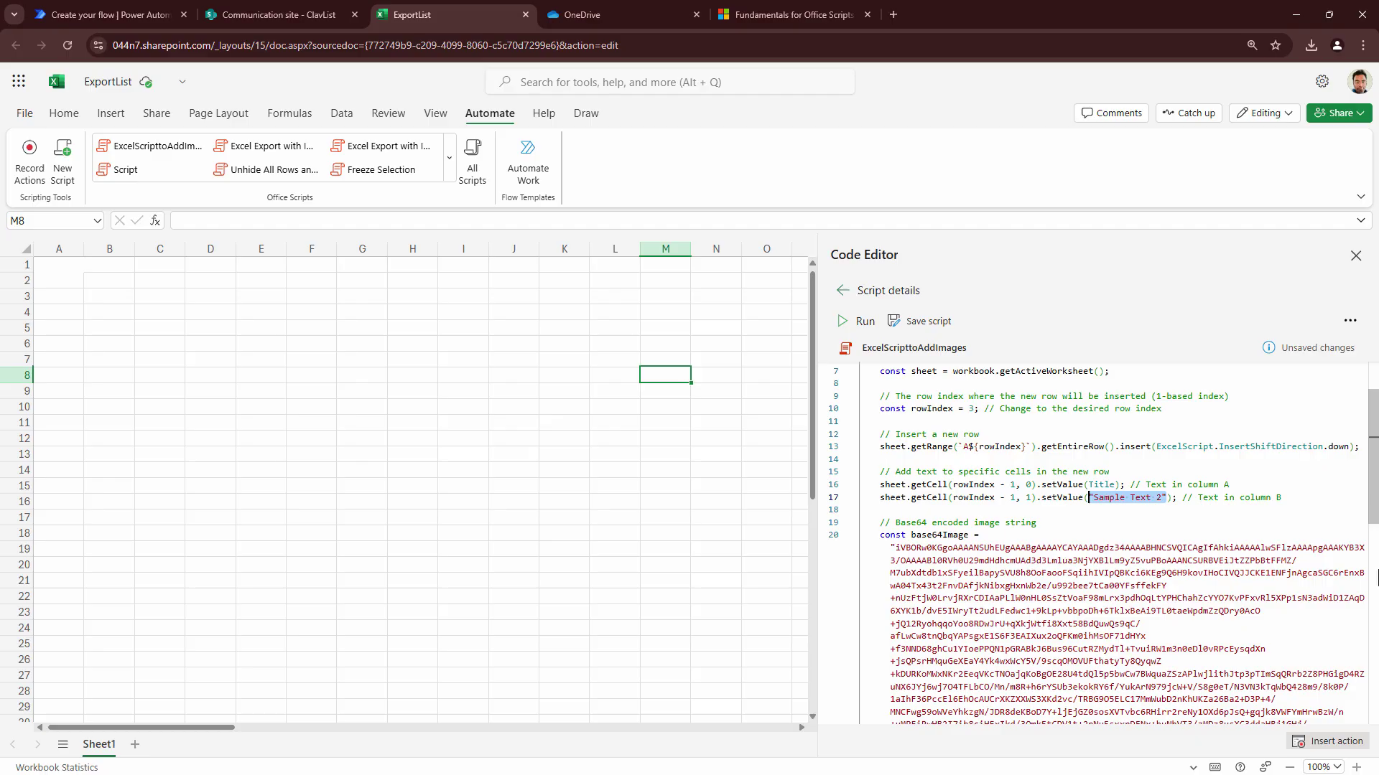
{"action": "key", "text": "BackSpace"}
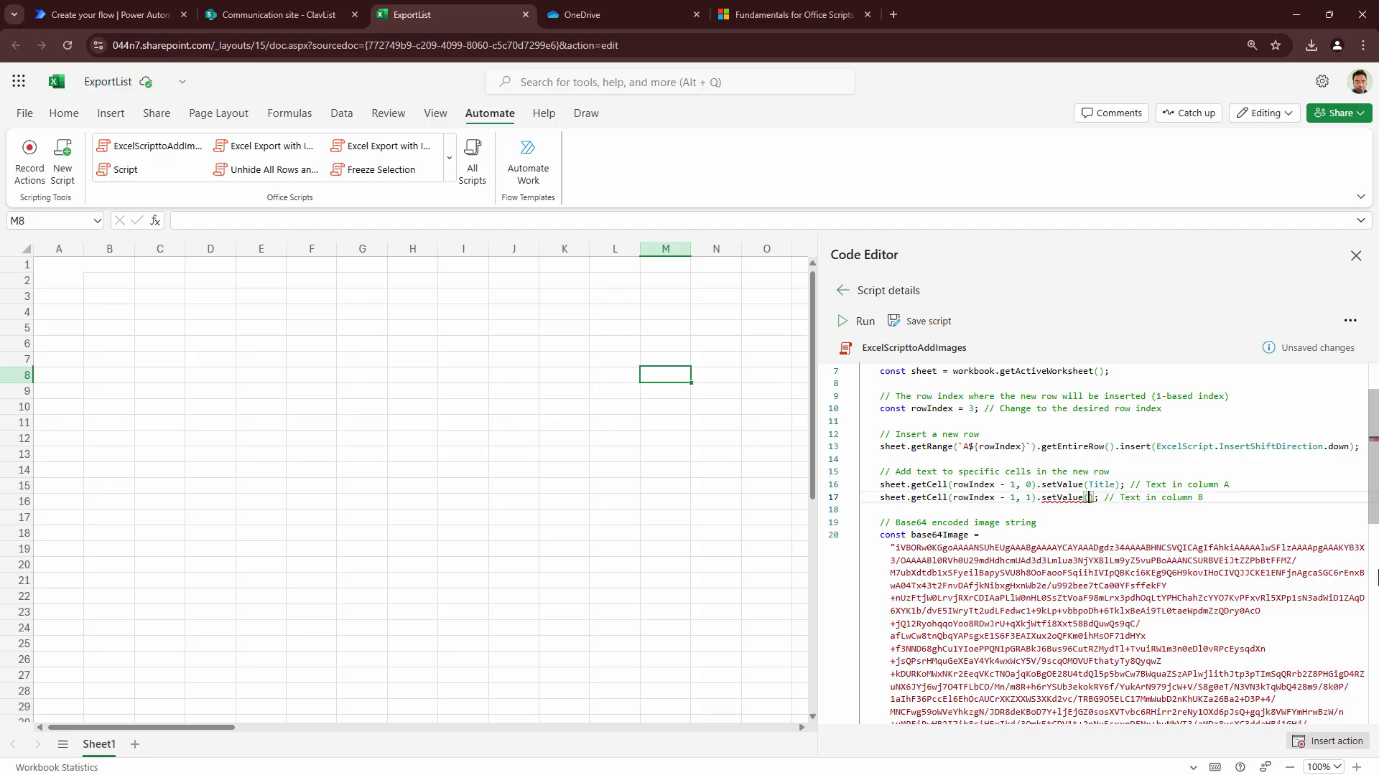
{"action": "type", "text": "Crea"}
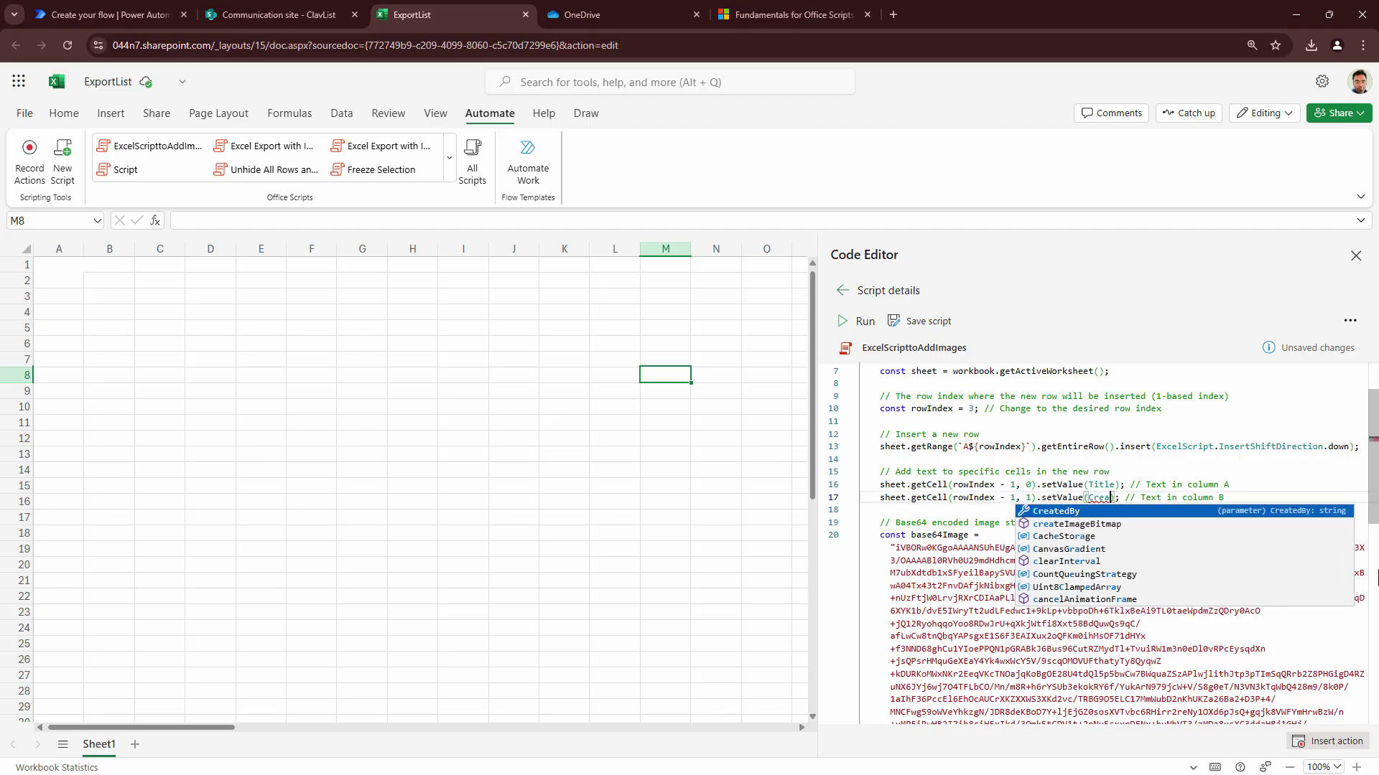
{"action": "left_click", "coordinate": [1117, 510]}
Replace the hard-coded base64 string with Image and save the script.
{"action": "scroll", "coordinate": [1089, 555], "scroll_direction": "down", "scroll_amount": 1}
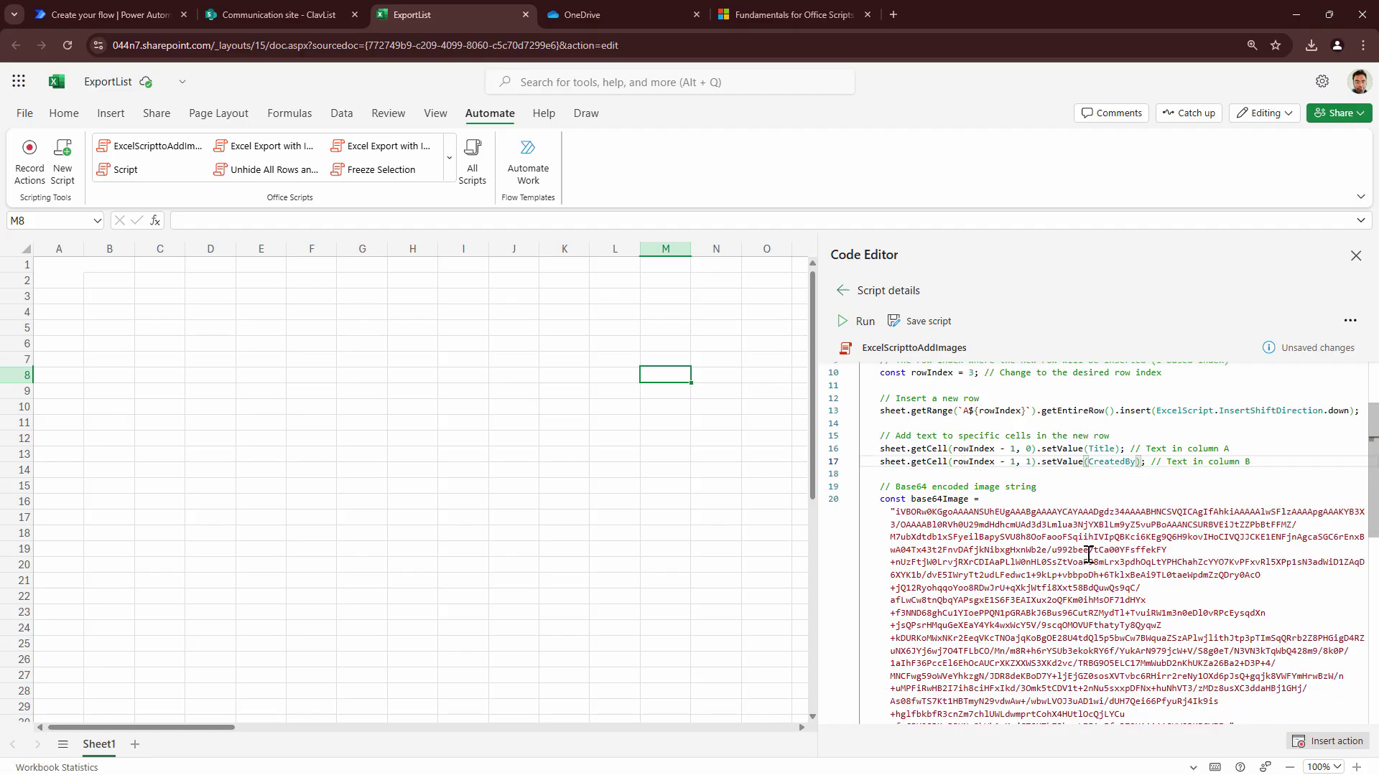
{"action": "scroll", "coordinate": [1088, 555], "scroll_direction": "down", "scroll_amount": 2}
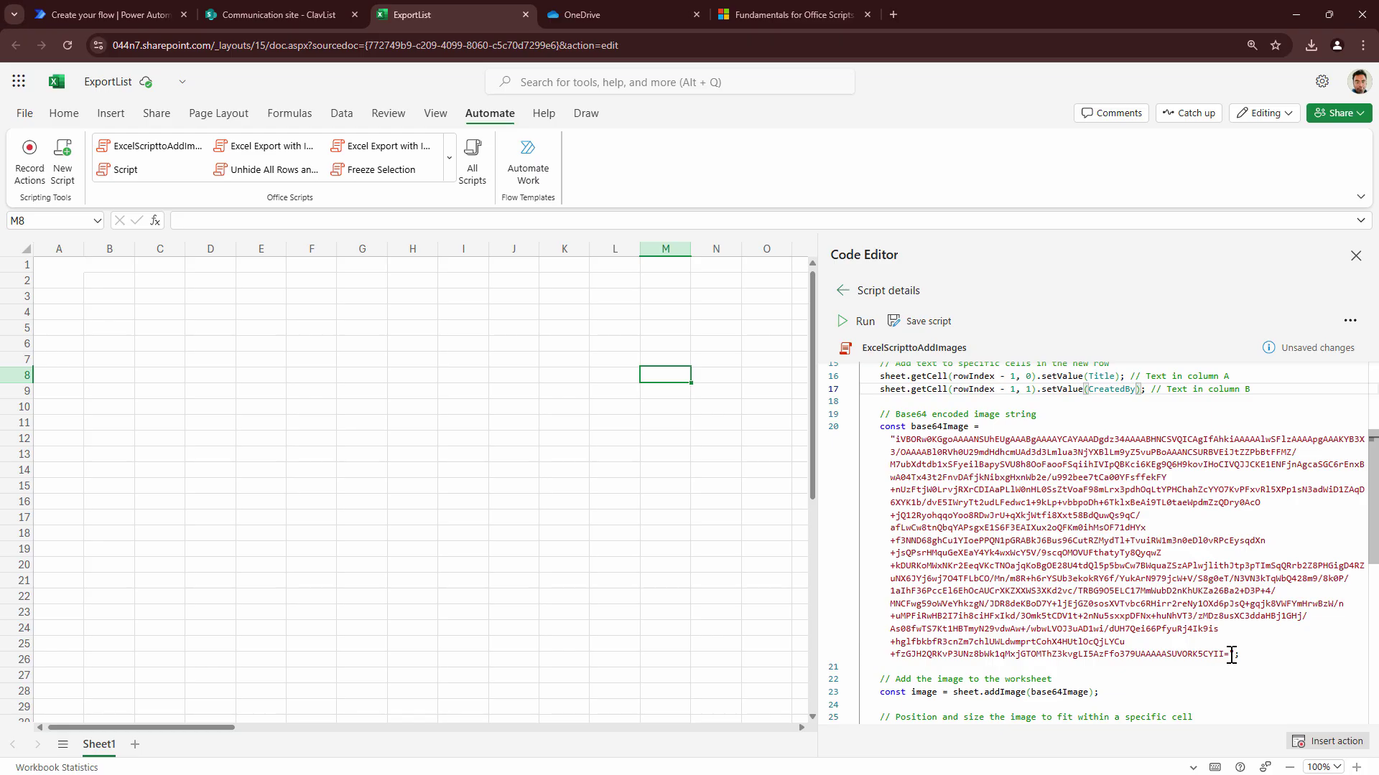
{"action": "left_click_drag", "start_coordinate": [1230, 655], "coordinate": [884, 438]}
{"action": "key", "text": "Delete"}
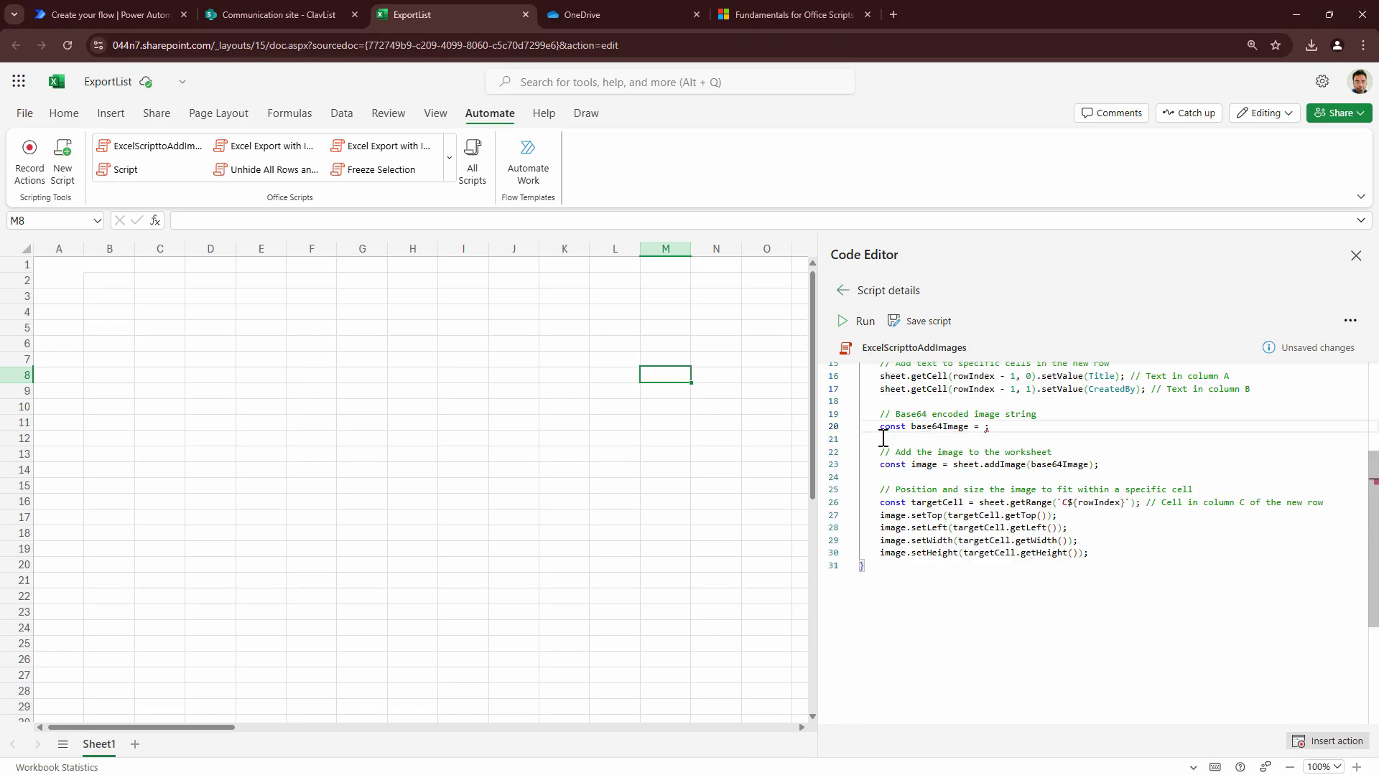
{"action": "type", "text": "Image"}
{"action": "scroll", "coordinate": [1084, 522], "scroll_direction": "up", "scroll_amount": 5}
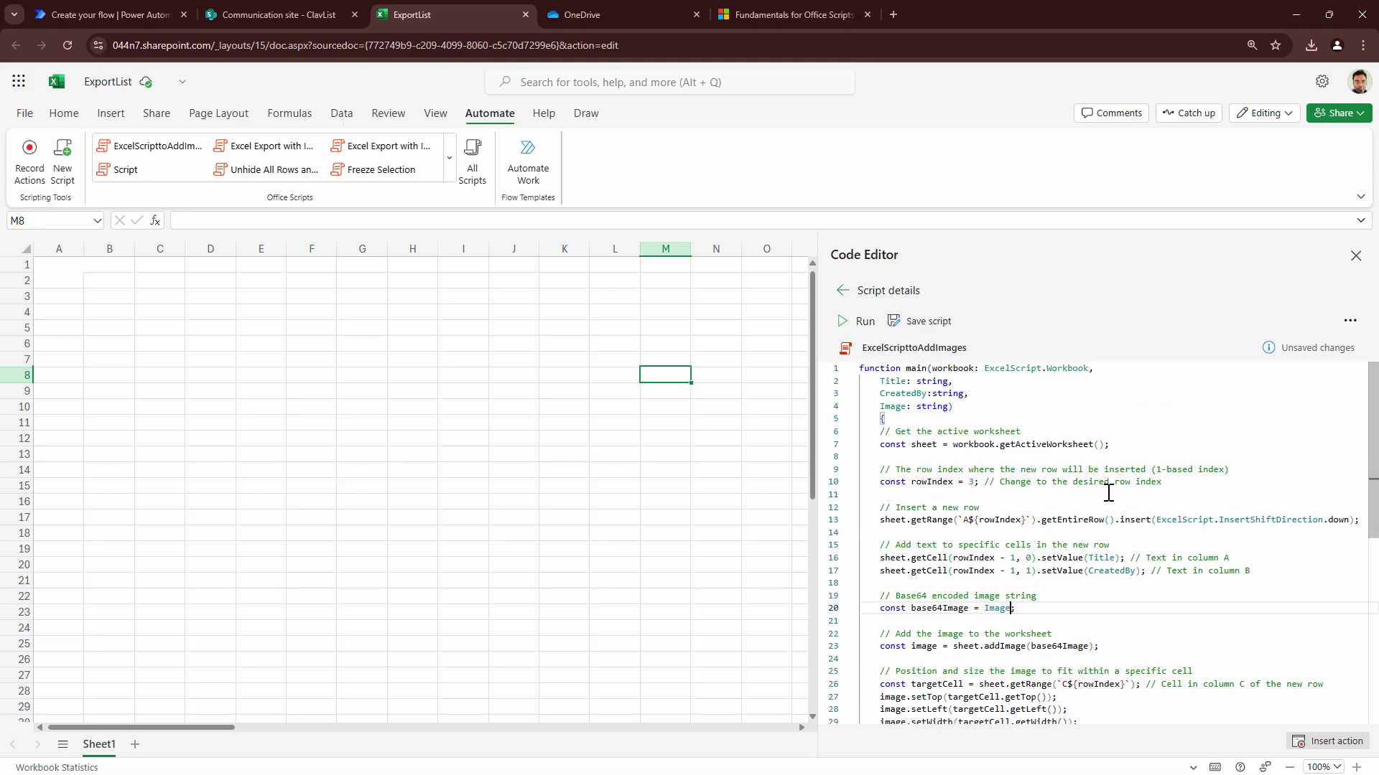
{"action": "left_click", "coordinate": [933, 323]}
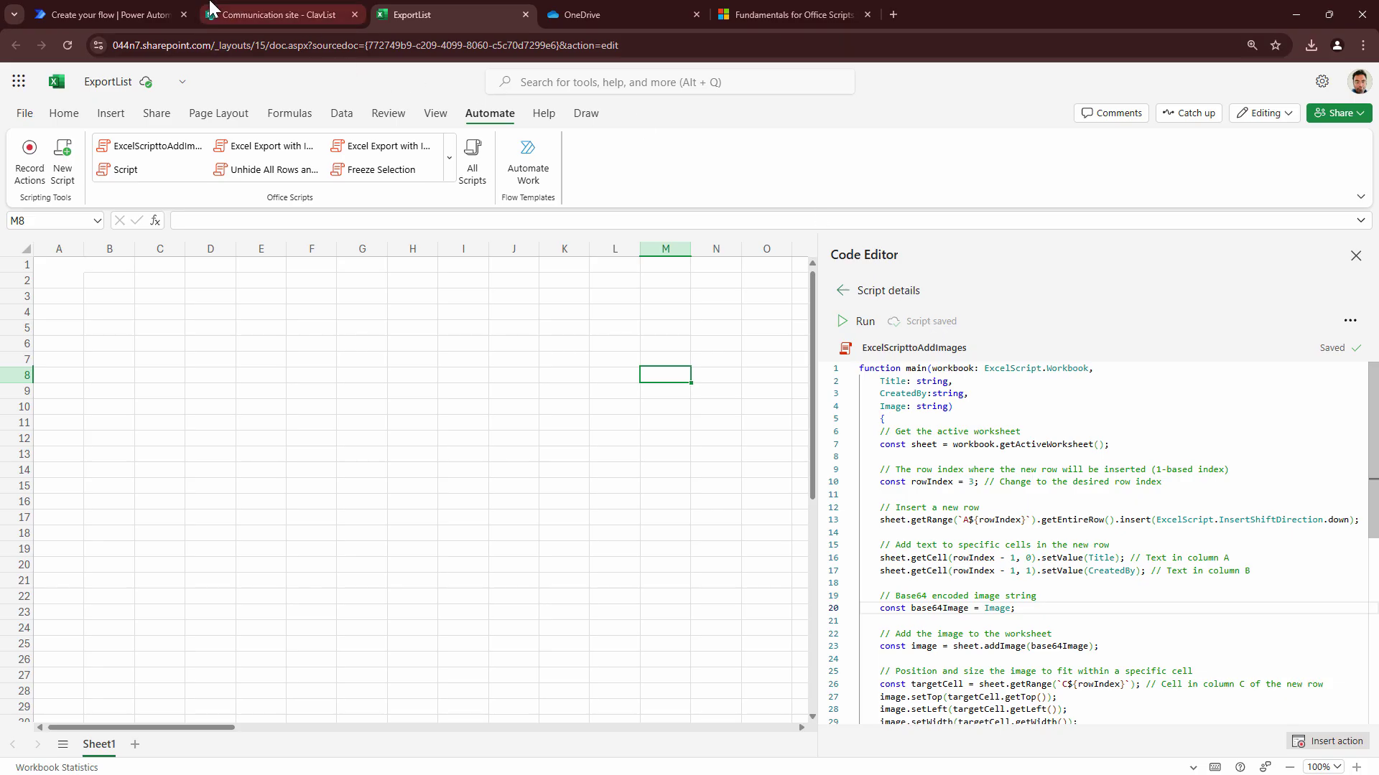
{"action": "left_click", "coordinate": [124, 5]}
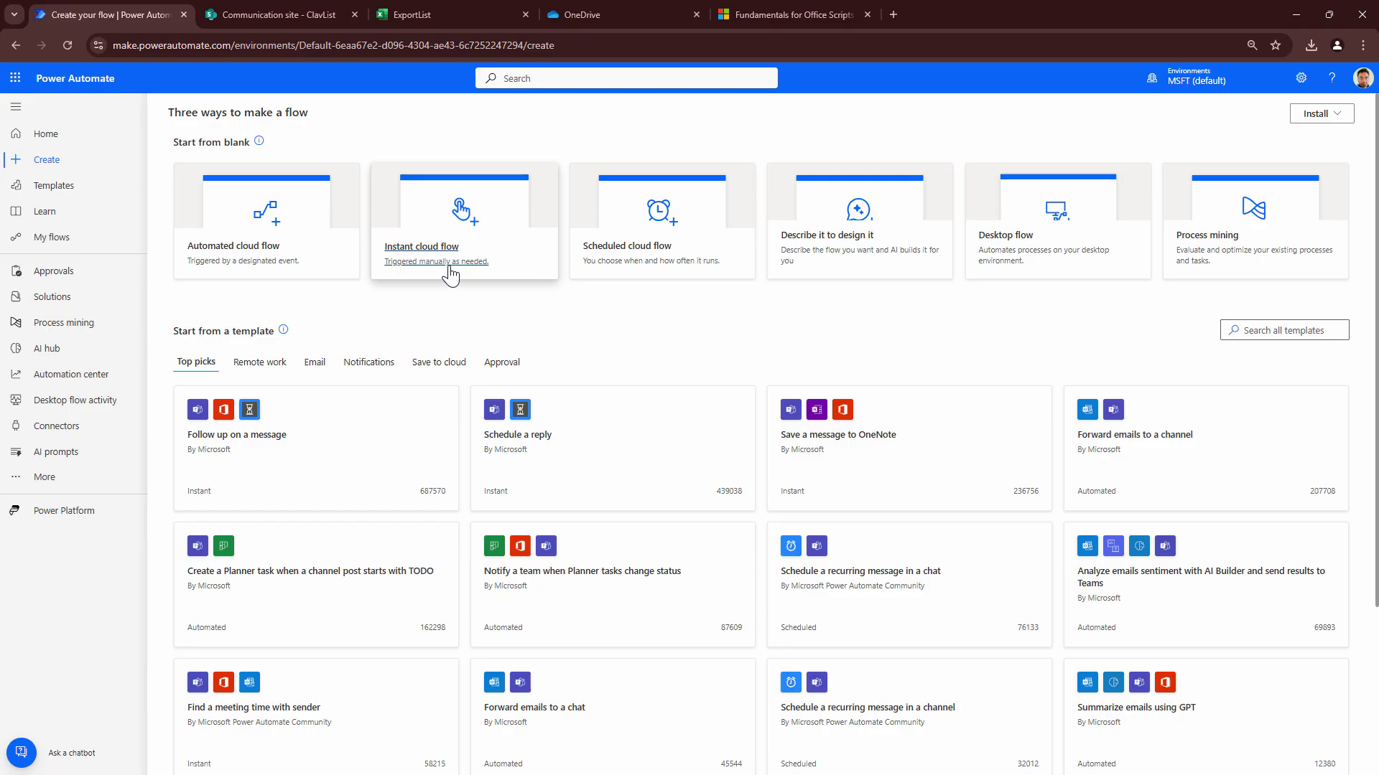
Create an automated flow triggered when a ClavList item on Communication site is created or modified.
{"action": "left_click", "coordinate": [285, 262]}
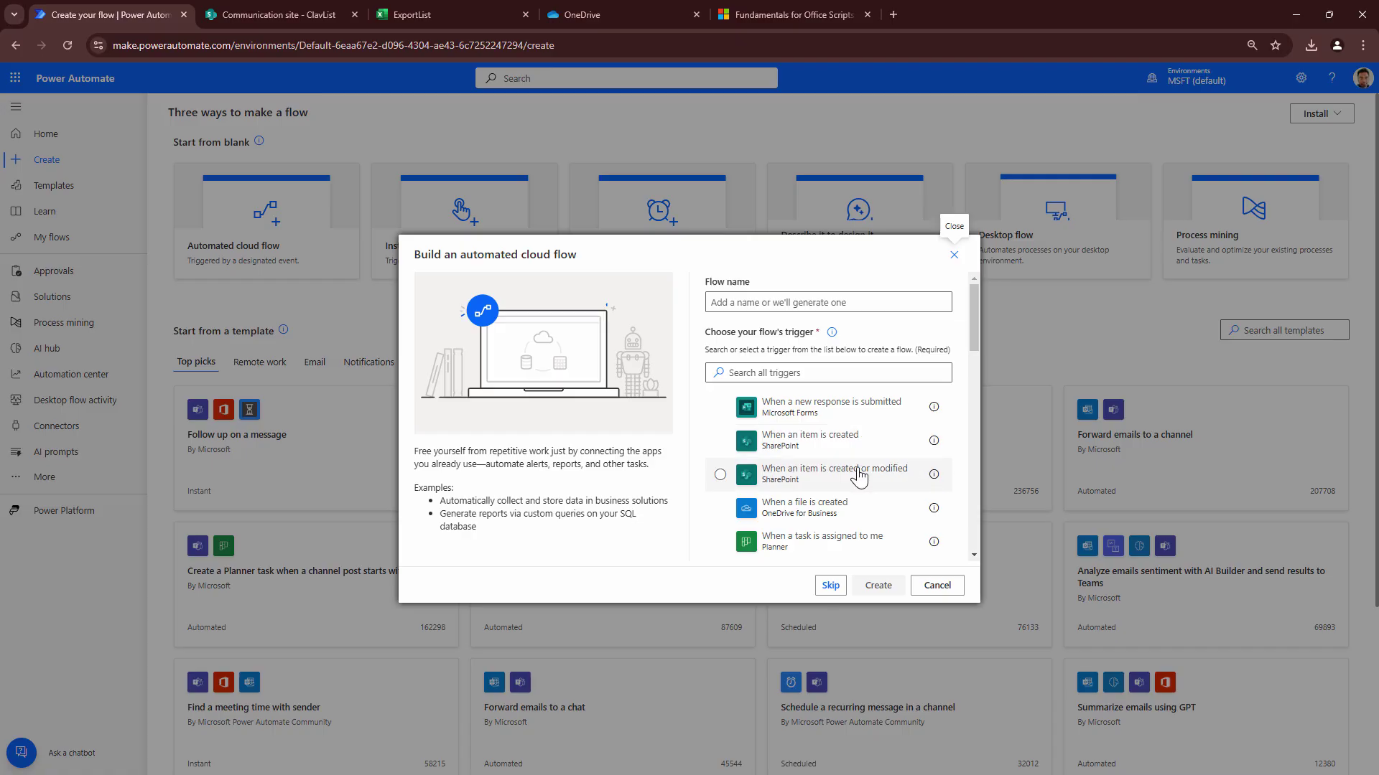
{"action": "left_click", "coordinate": [859, 477]}
{"action": "left_click", "coordinate": [878, 585]}
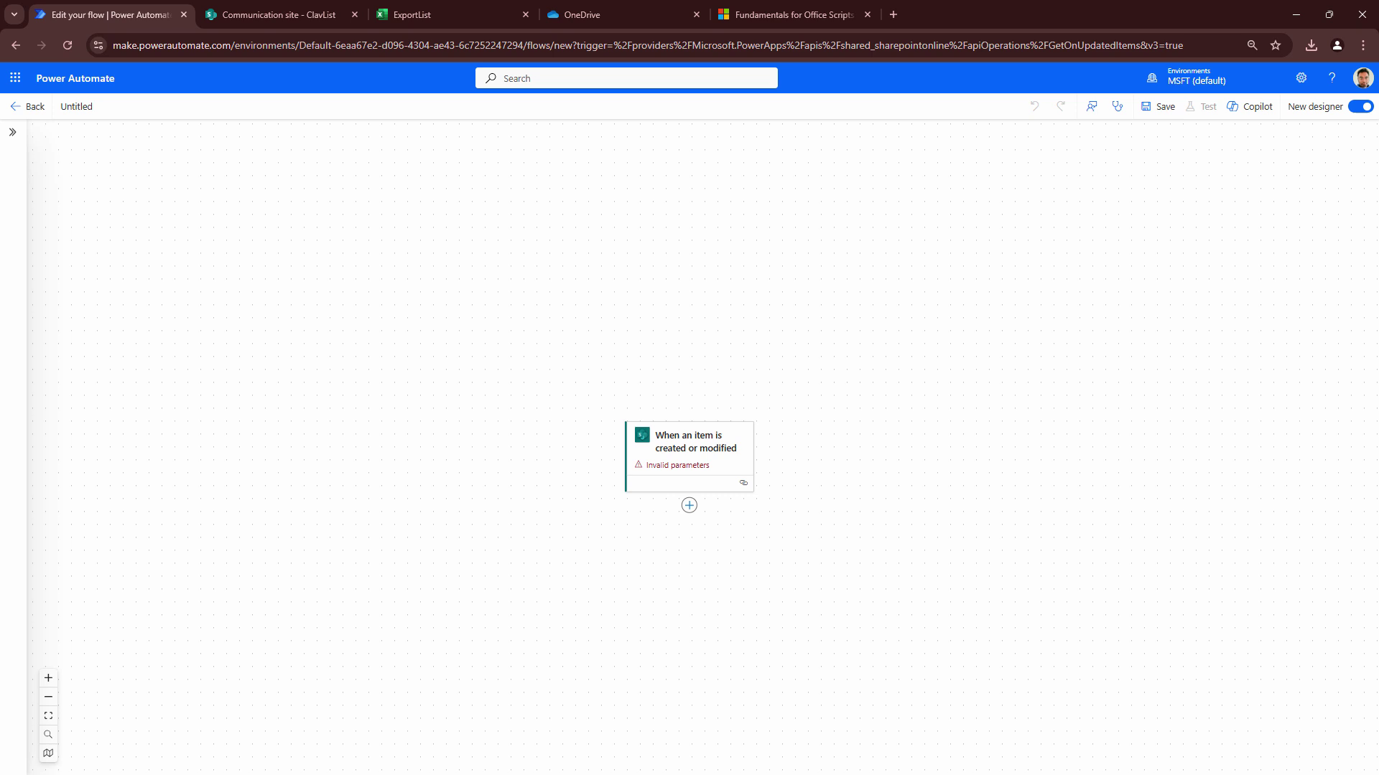
{"action": "left_click", "coordinate": [713, 433]}
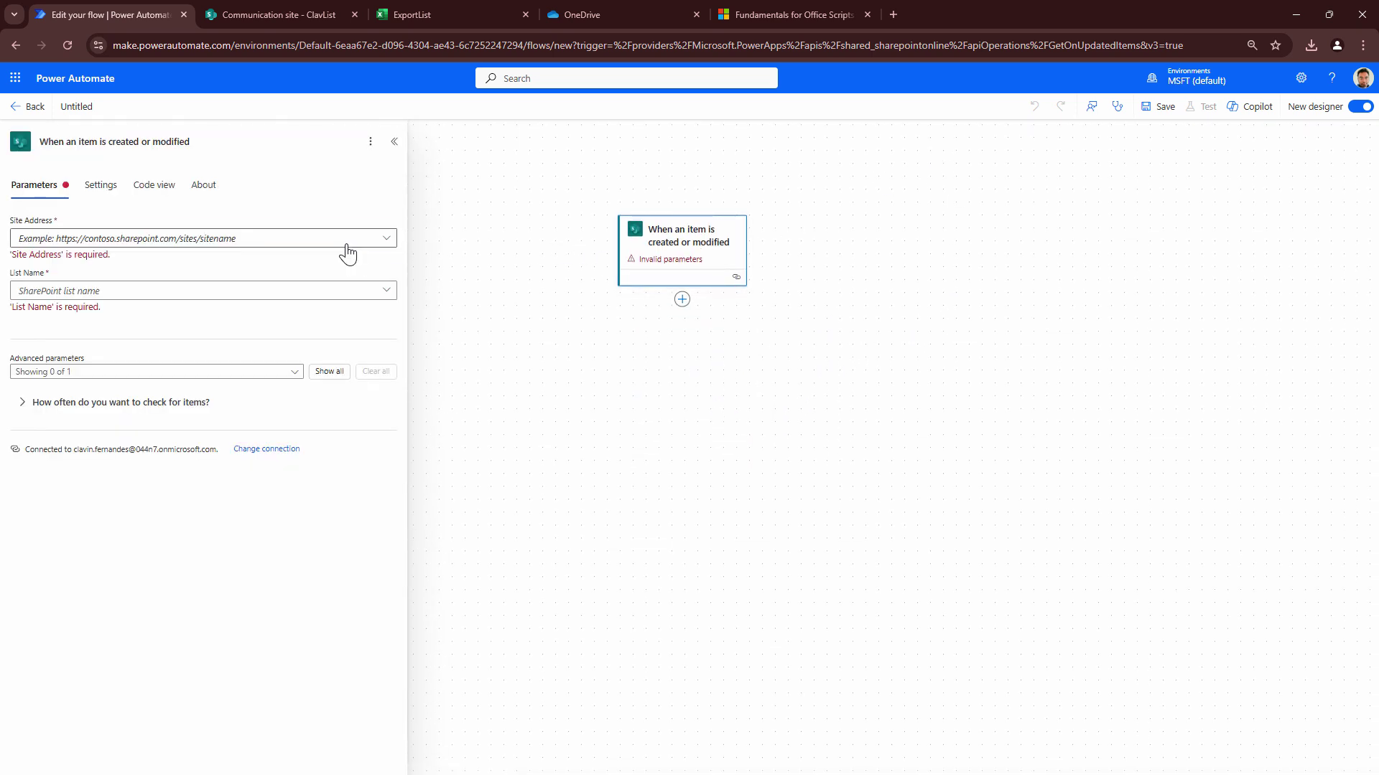
{"action": "left_click", "coordinate": [346, 245]}
{"action": "left_click", "coordinate": [206, 260]}
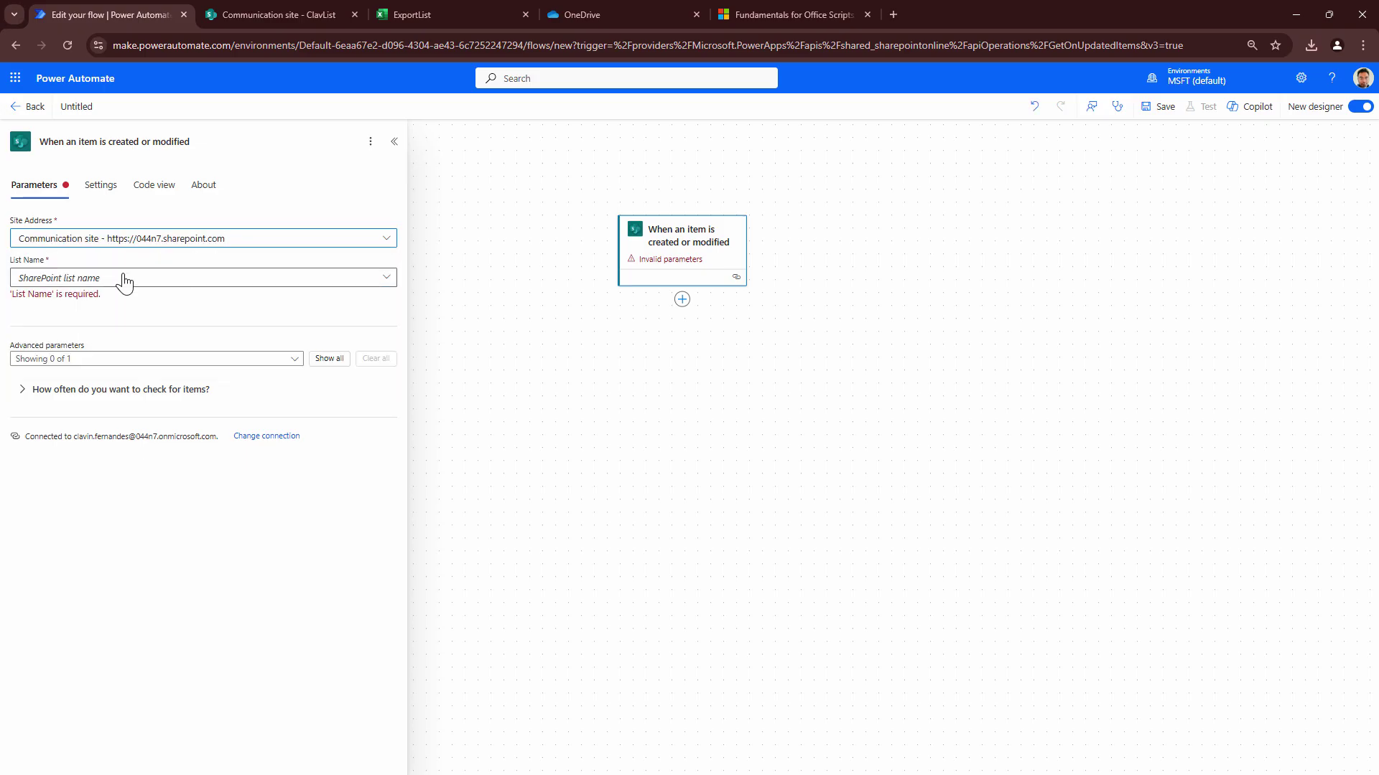
{"action": "left_click", "coordinate": [123, 280]}
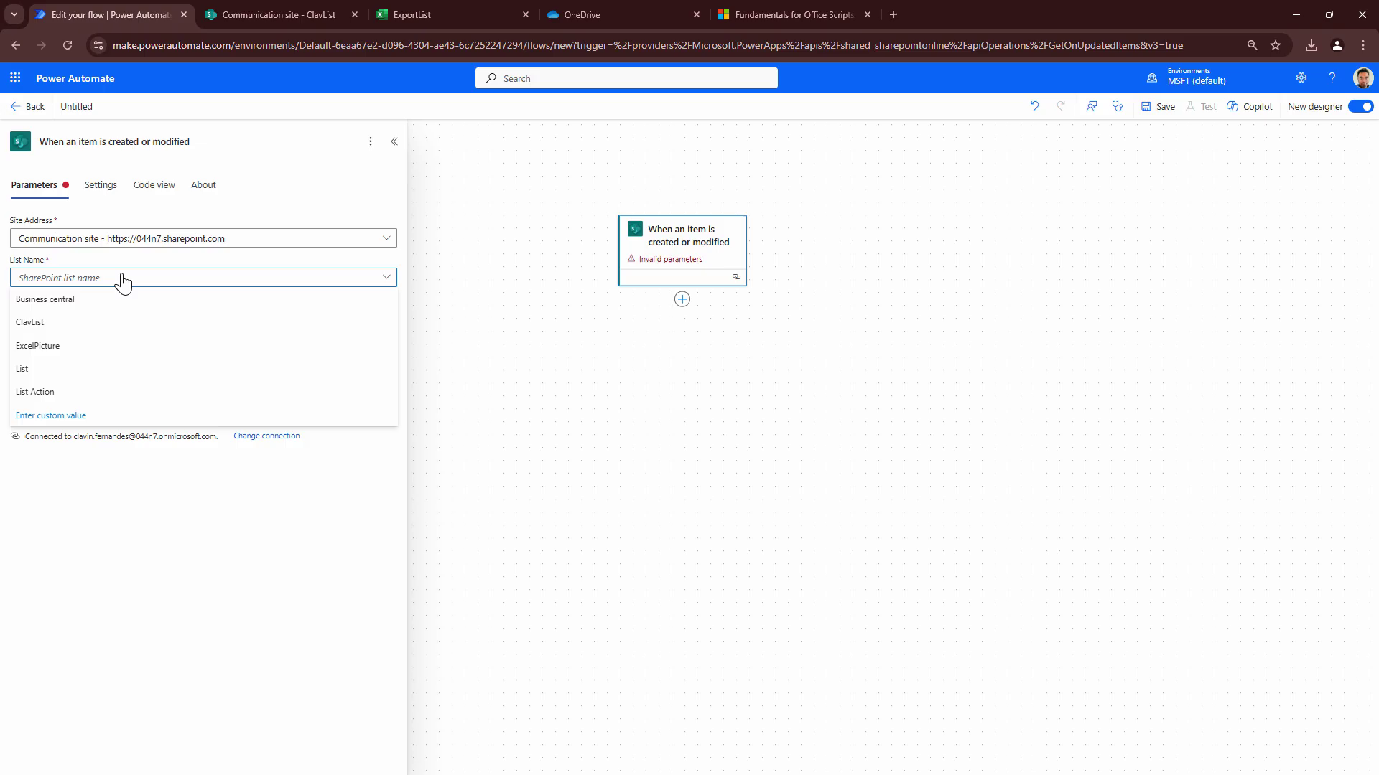
{"action": "left_click", "coordinate": [66, 320]}
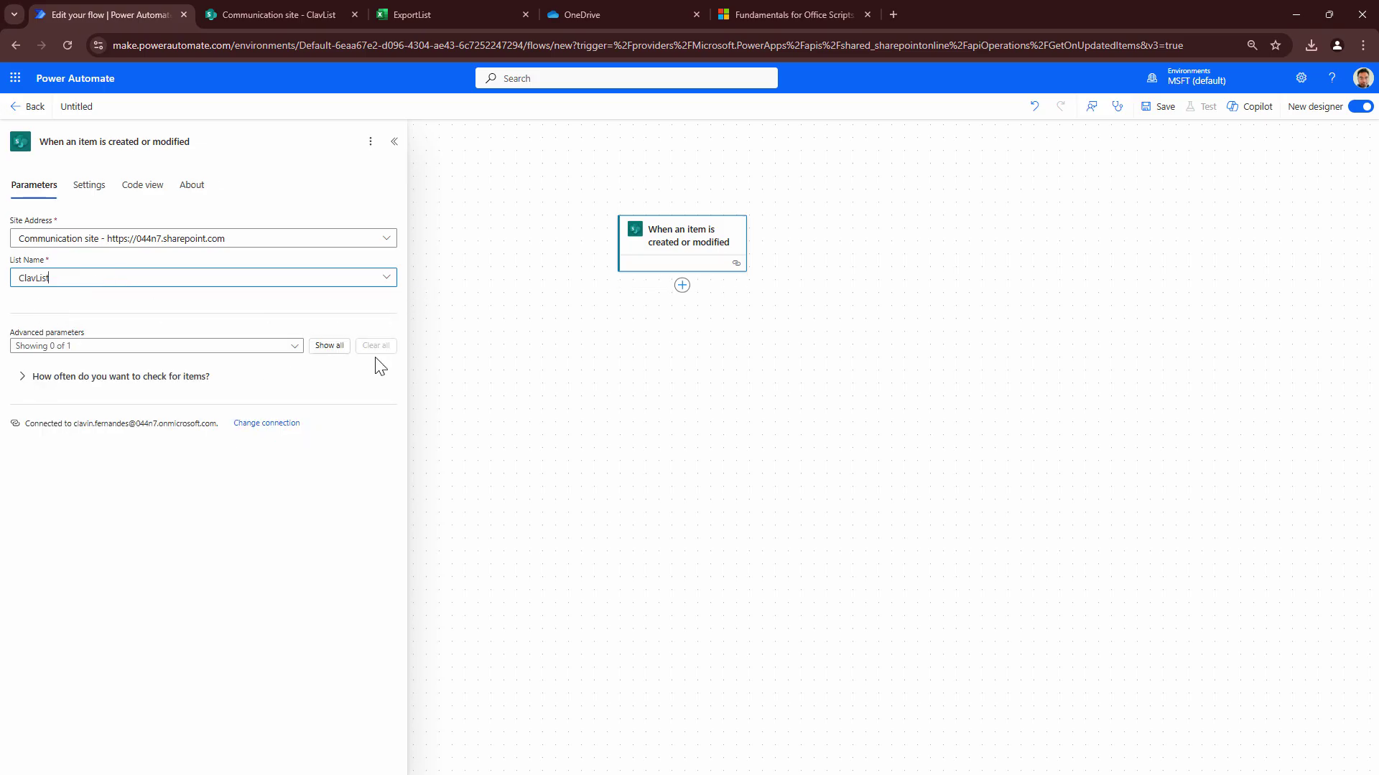
Add a SharePoint Get item action for ClavList on Communication site, with Id from the trigger.
{"action": "left_click", "coordinate": [682, 286]}
{"action": "left_click", "coordinate": [708, 308]}
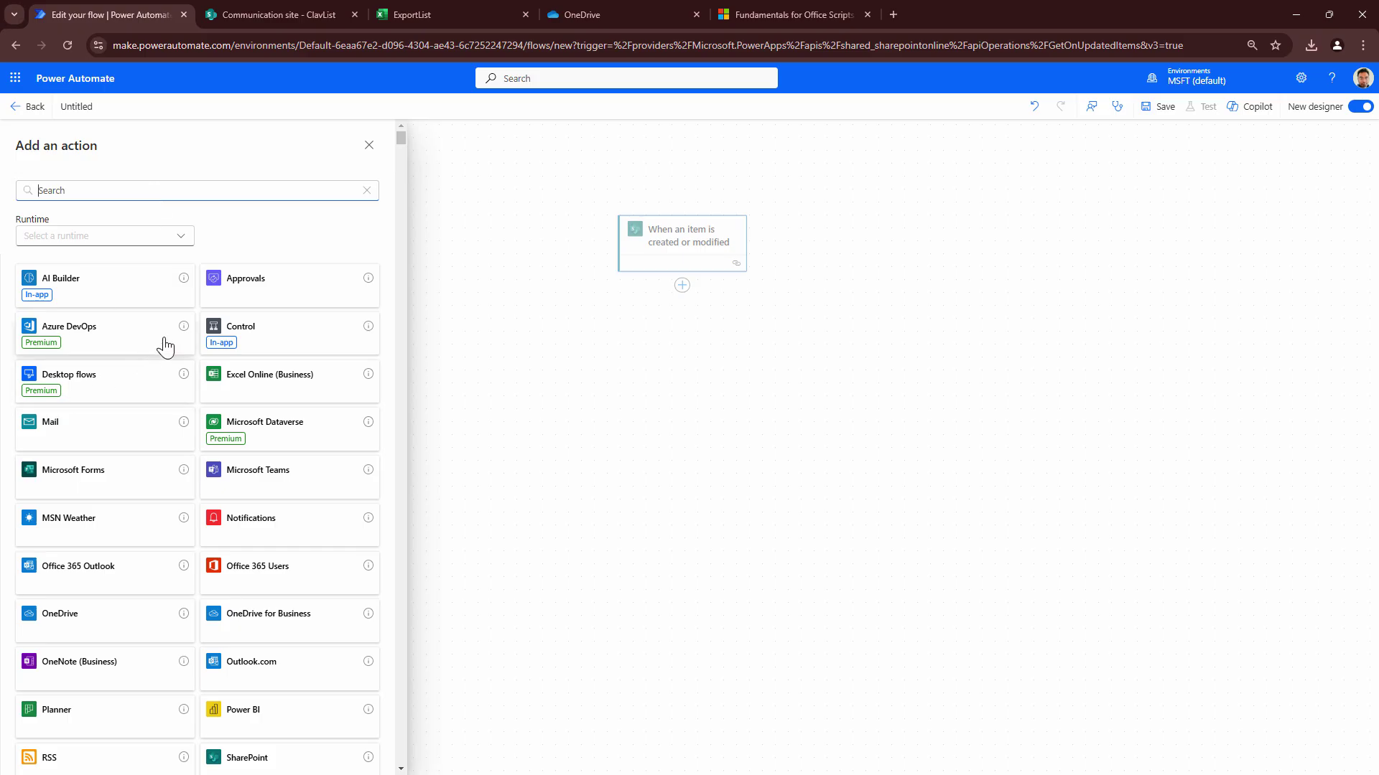
{"action": "type", "text": "Get"}
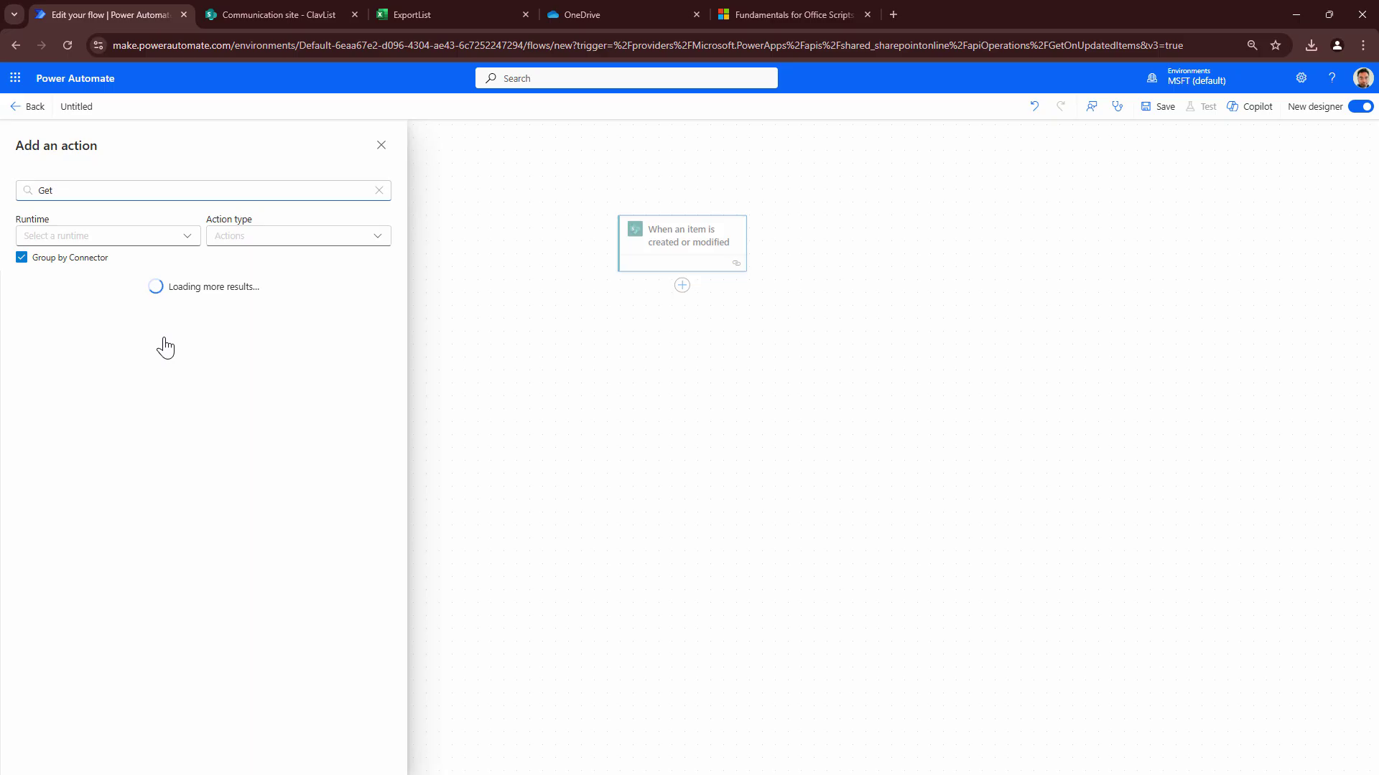
{"action": "type", "text": " item"}
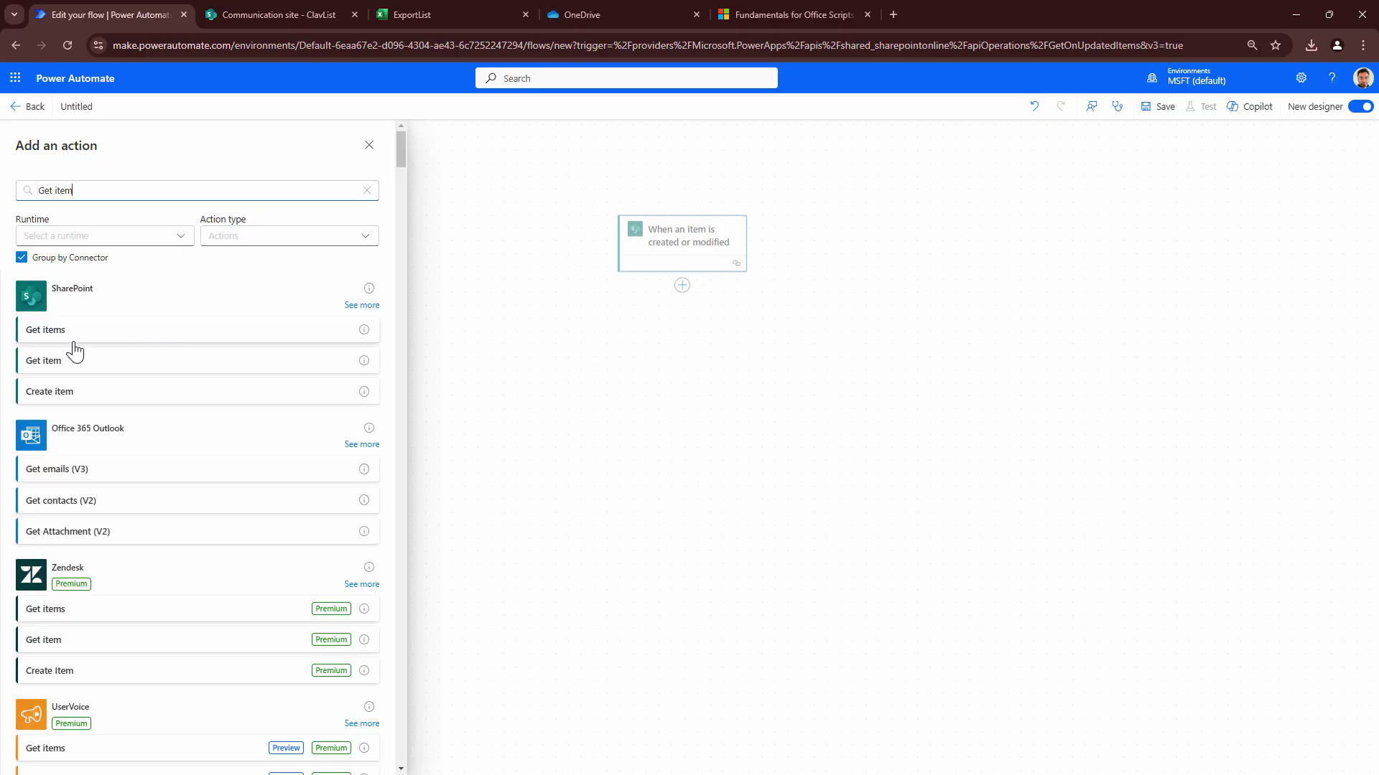
{"action": "left_click", "coordinate": [68, 364]}
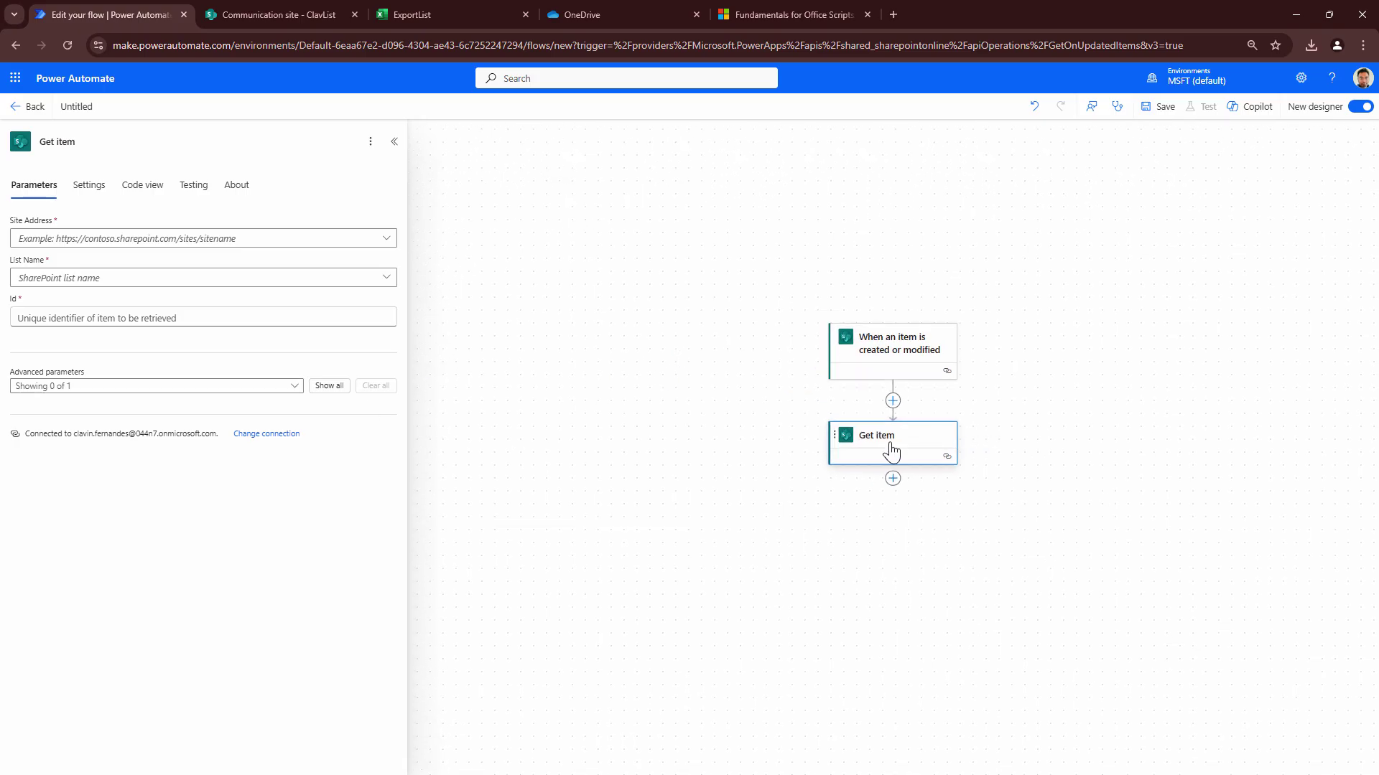
{"action": "left_click", "coordinate": [365, 242]}
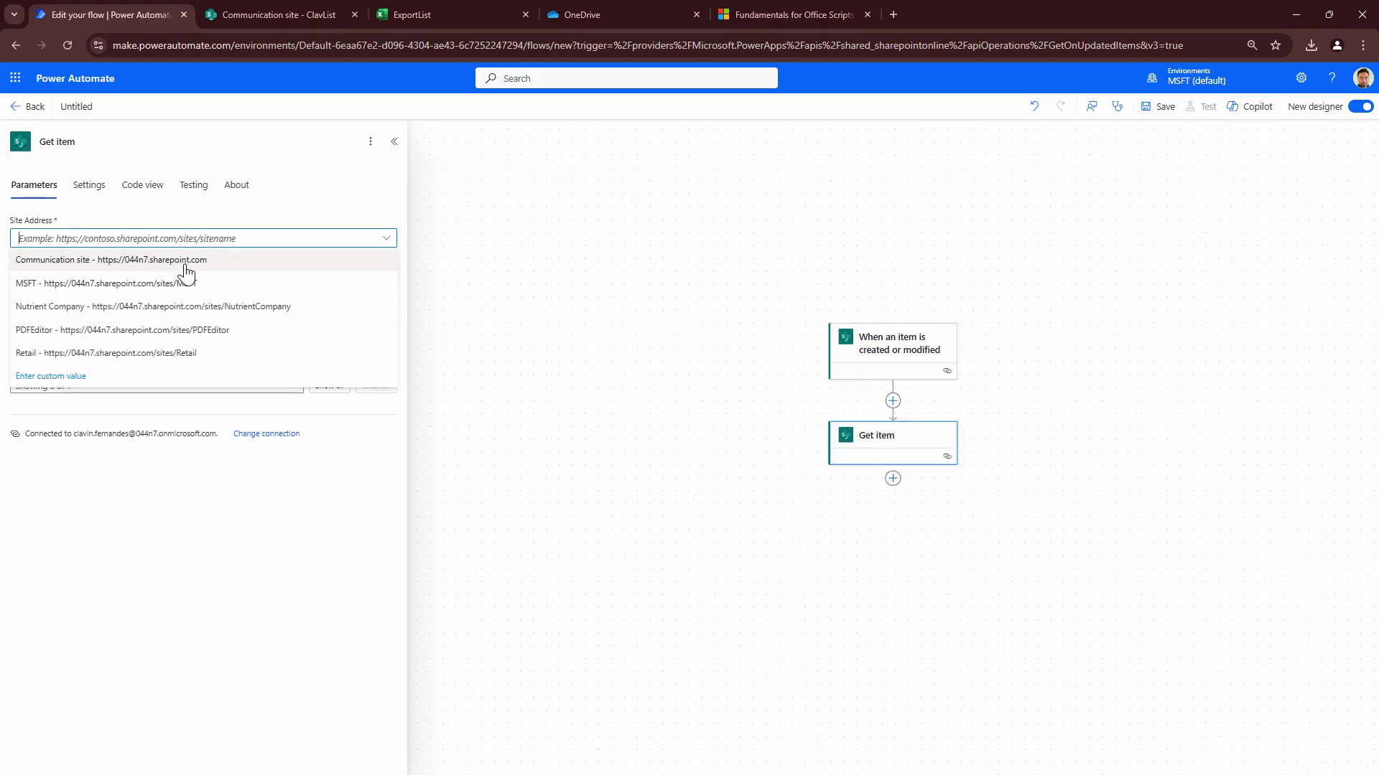
{"action": "left_click", "coordinate": [186, 261]}
{"action": "left_click", "coordinate": [153, 280]}
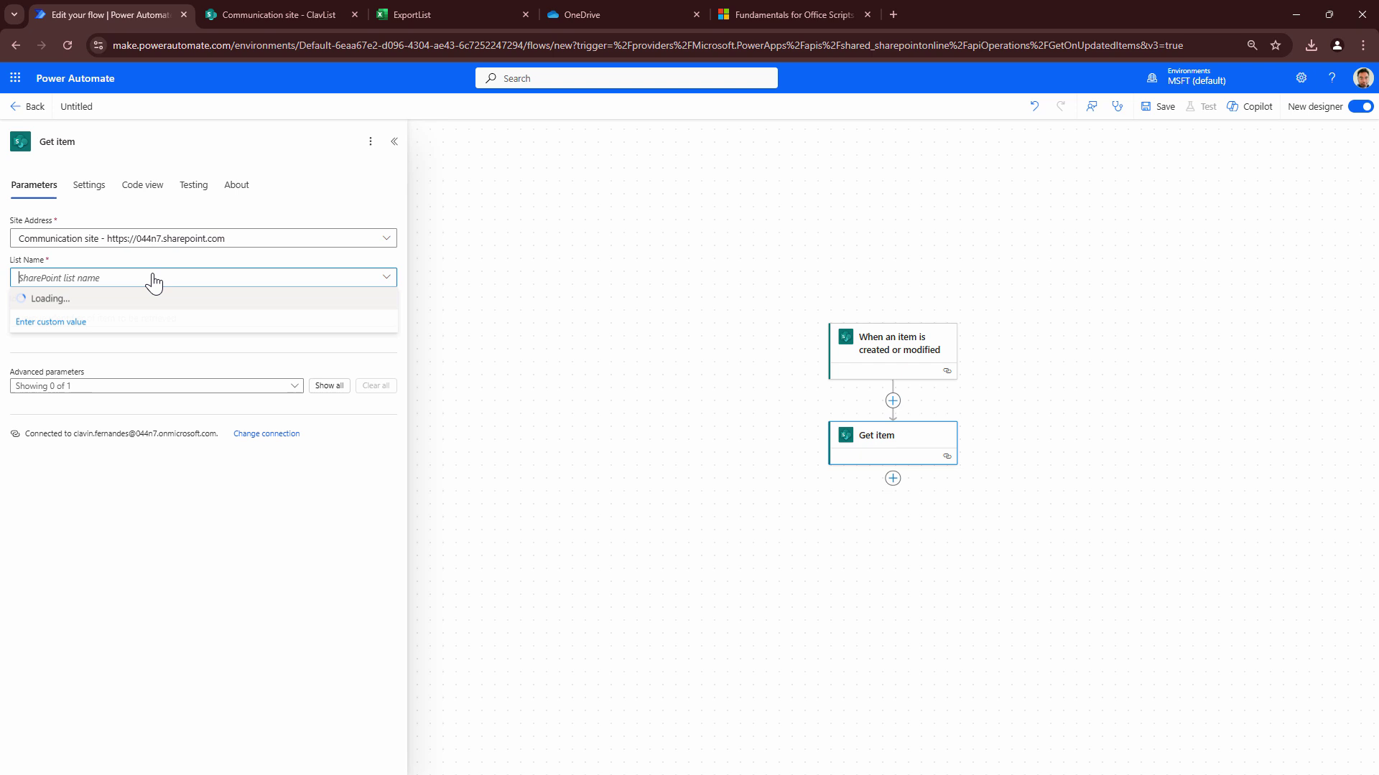
{"action": "left_click", "coordinate": [111, 321]}
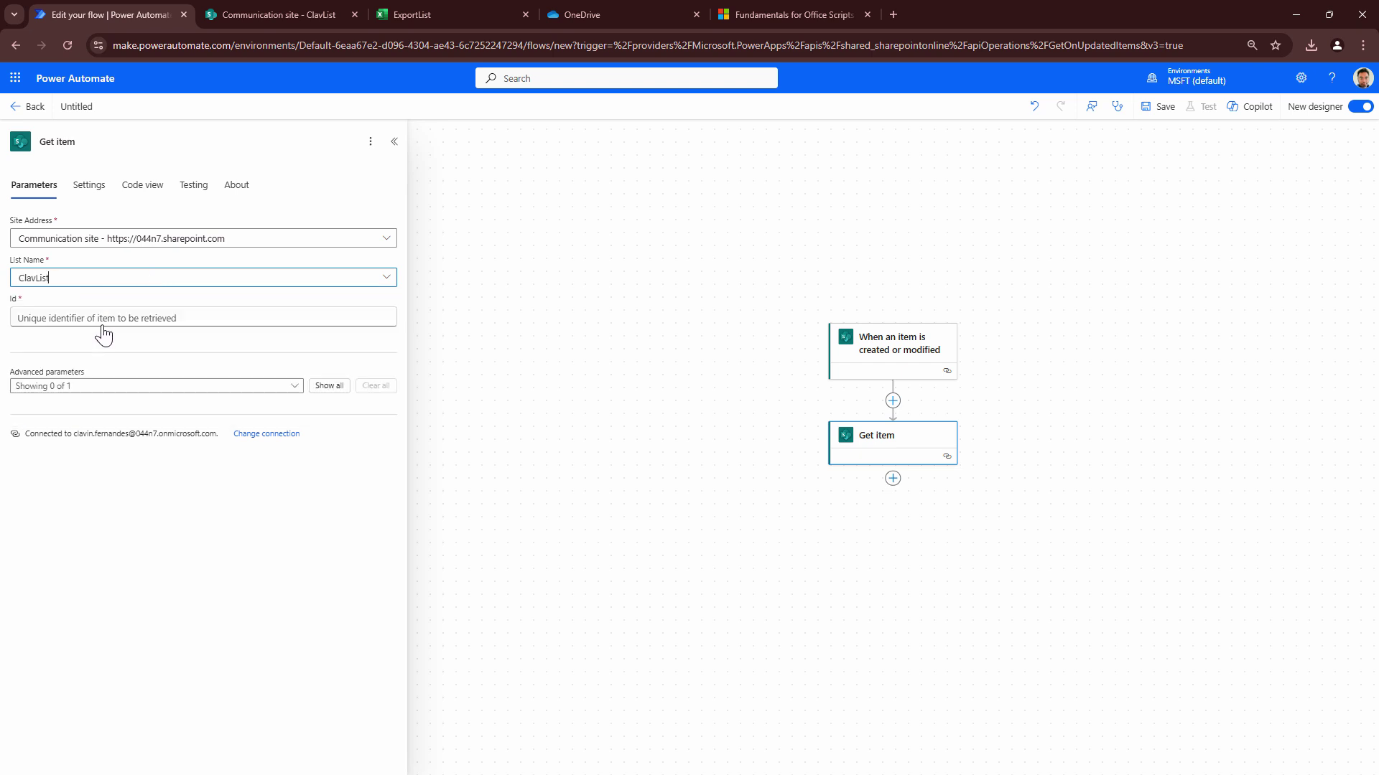
{"action": "left_click", "coordinate": [106, 321]}
{"action": "left_click", "coordinate": [402, 317]}
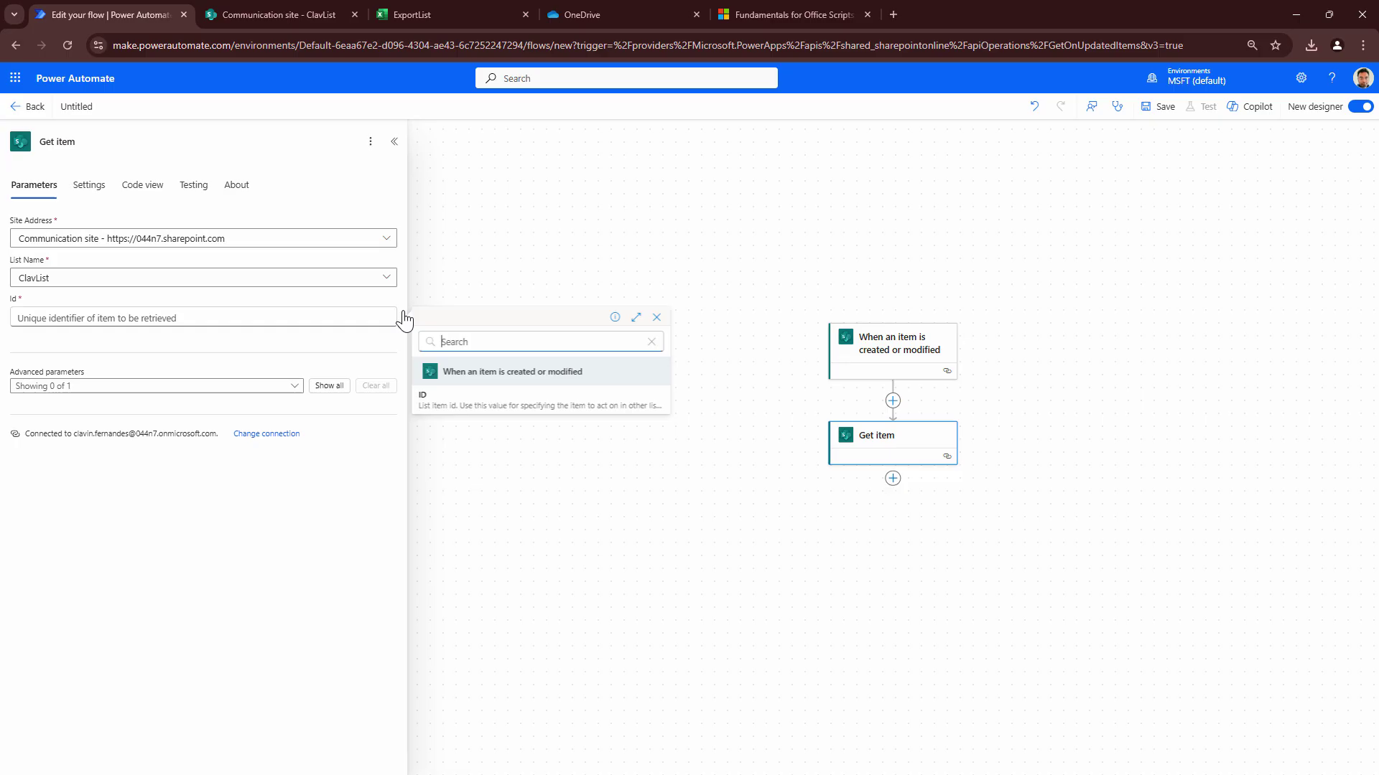
{"action": "left_click", "coordinate": [477, 400]}
{"action": "scroll", "coordinate": [739, 366], "scroll_direction": "down", "scroll_amount": 2}
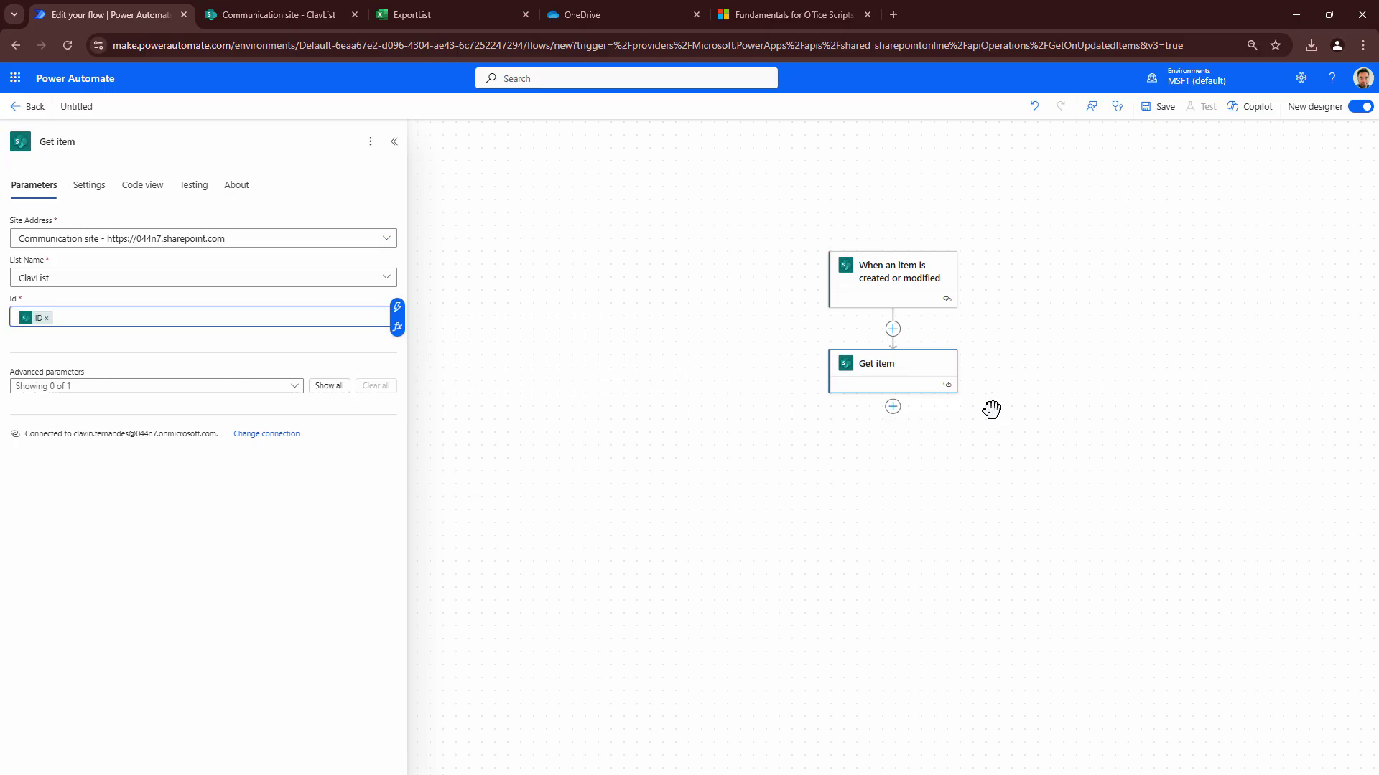
Add a 'Send an HTTP request to SharePoint' step targeting Communication site.
{"action": "left_click", "coordinate": [893, 407]}
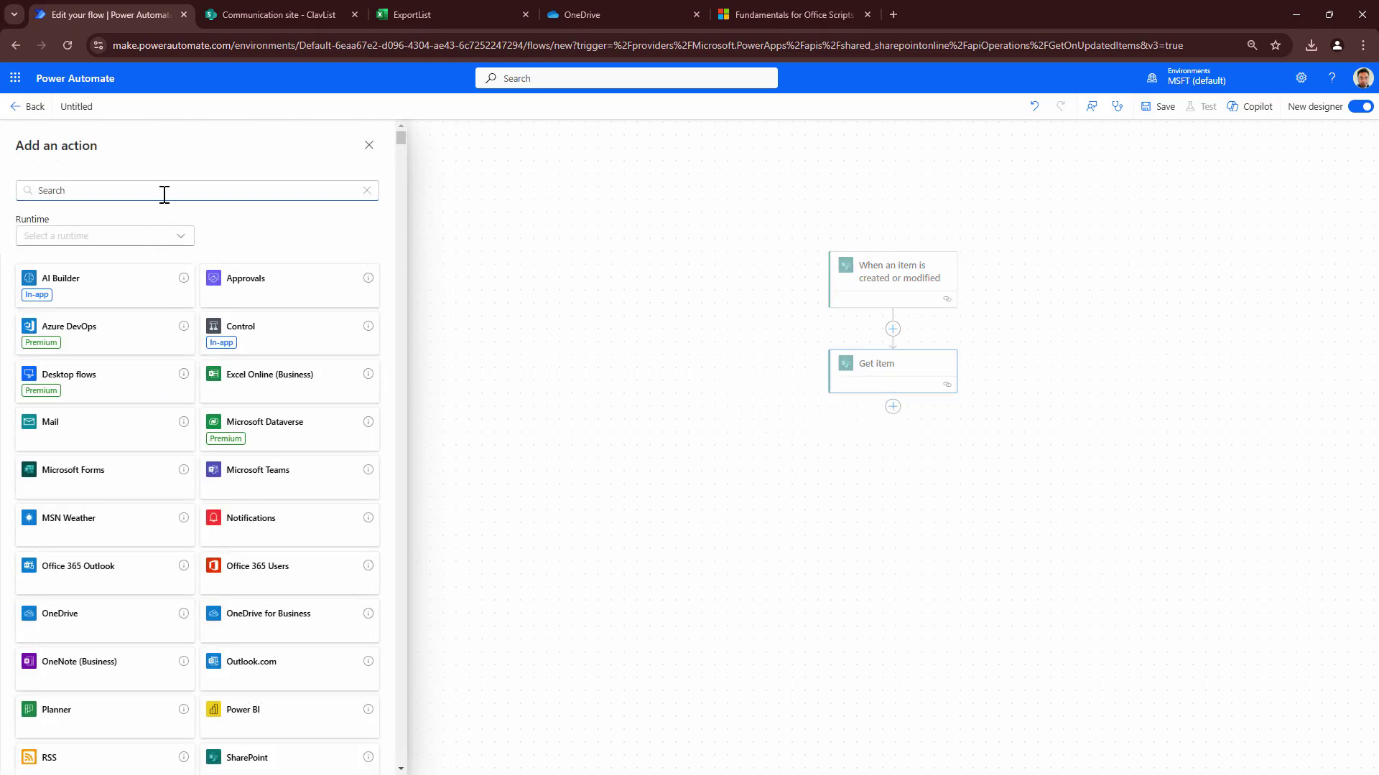
{"action": "type", "text": "SharePoint"}
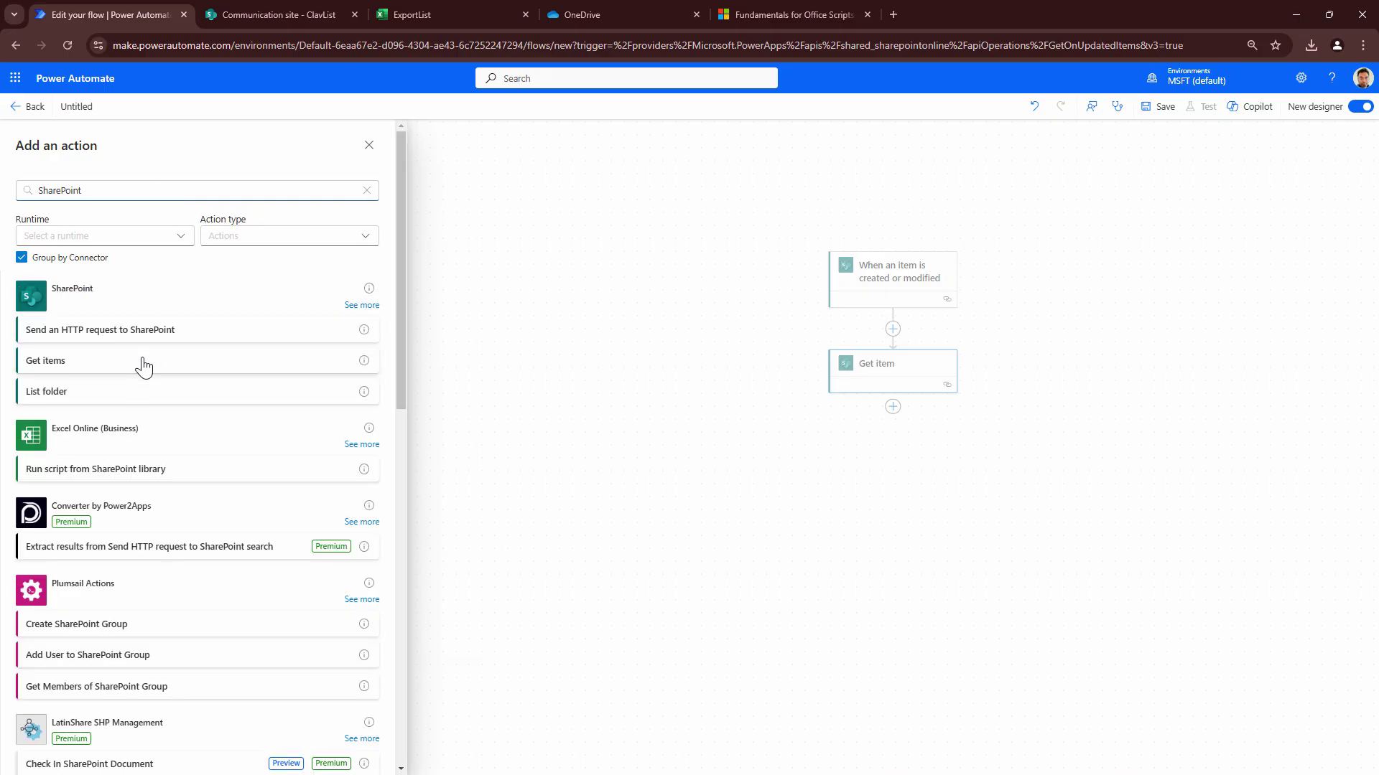
{"action": "left_click", "coordinate": [144, 343]}
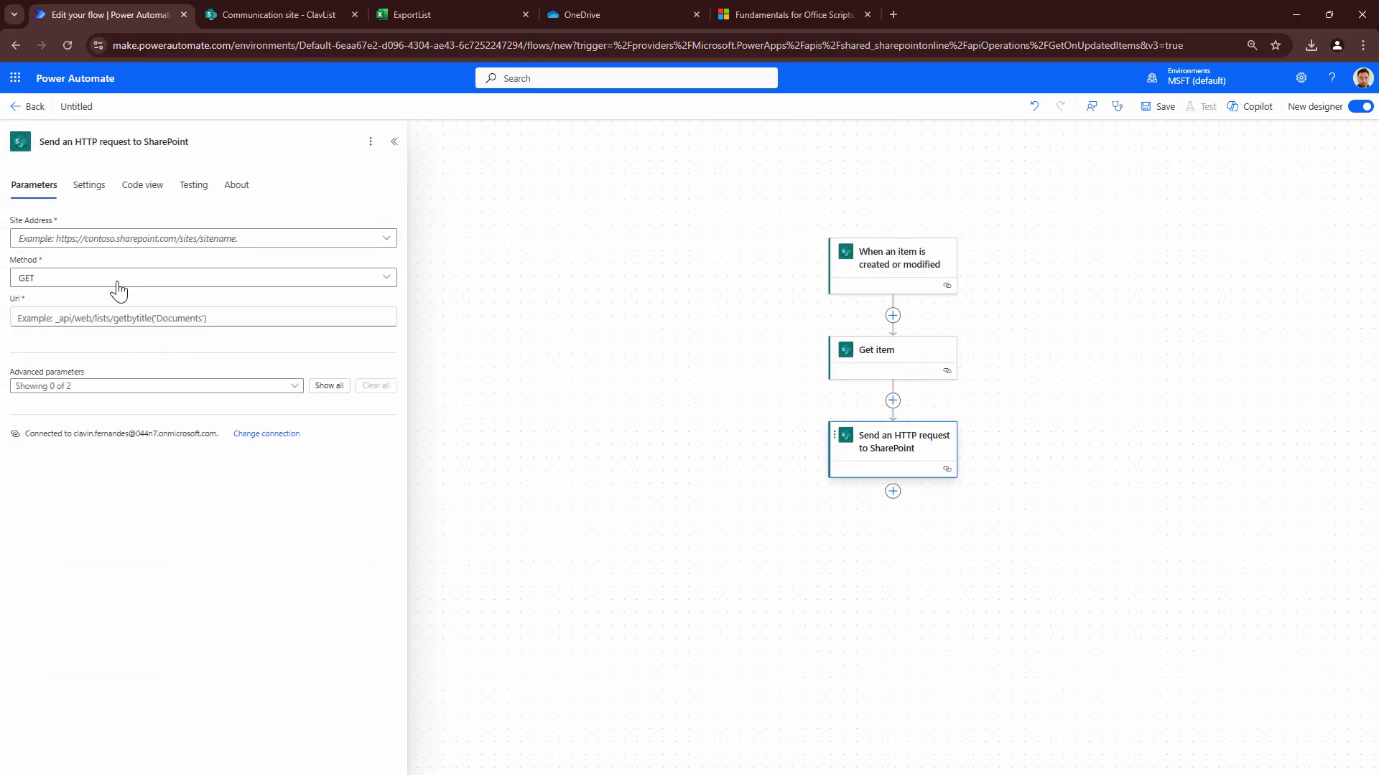
{"action": "left_click", "coordinate": [266, 244]}
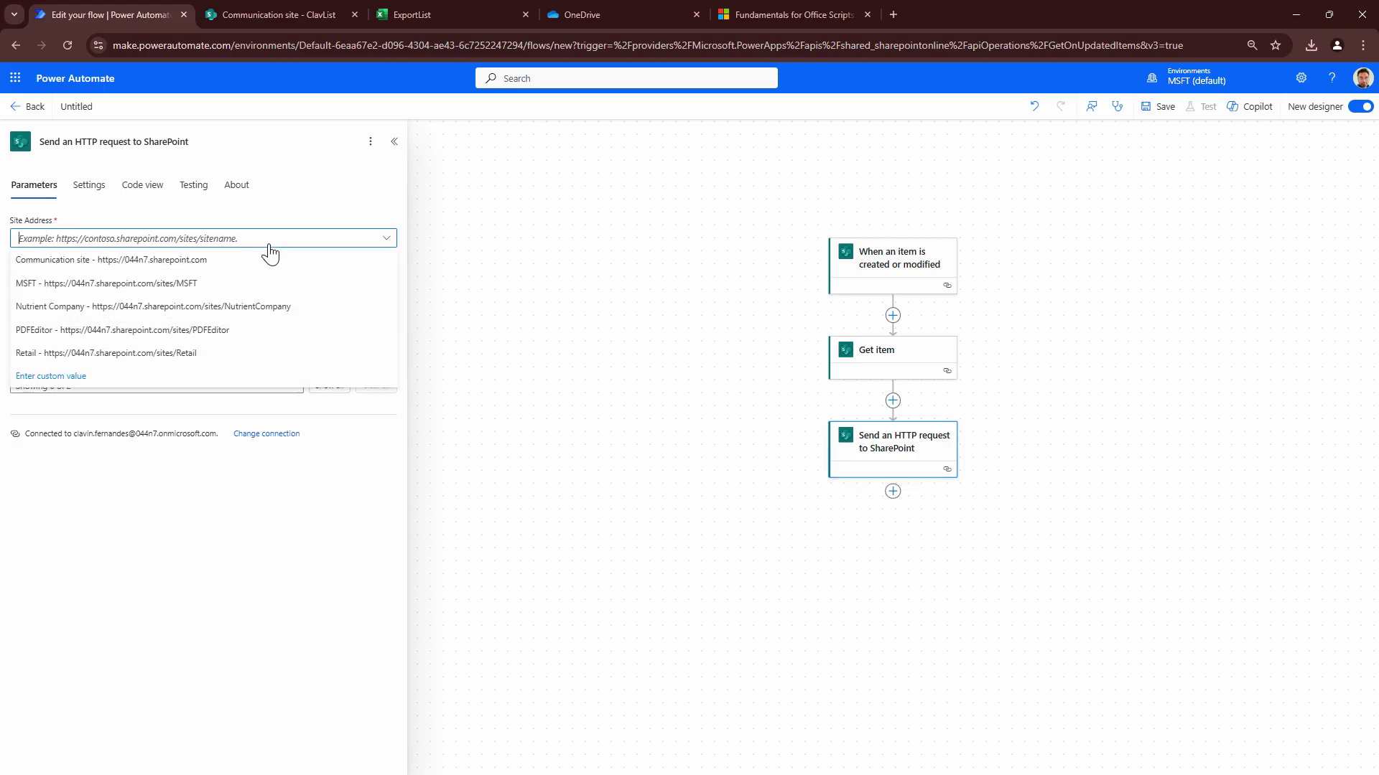
{"action": "left_click", "coordinate": [53, 260]}
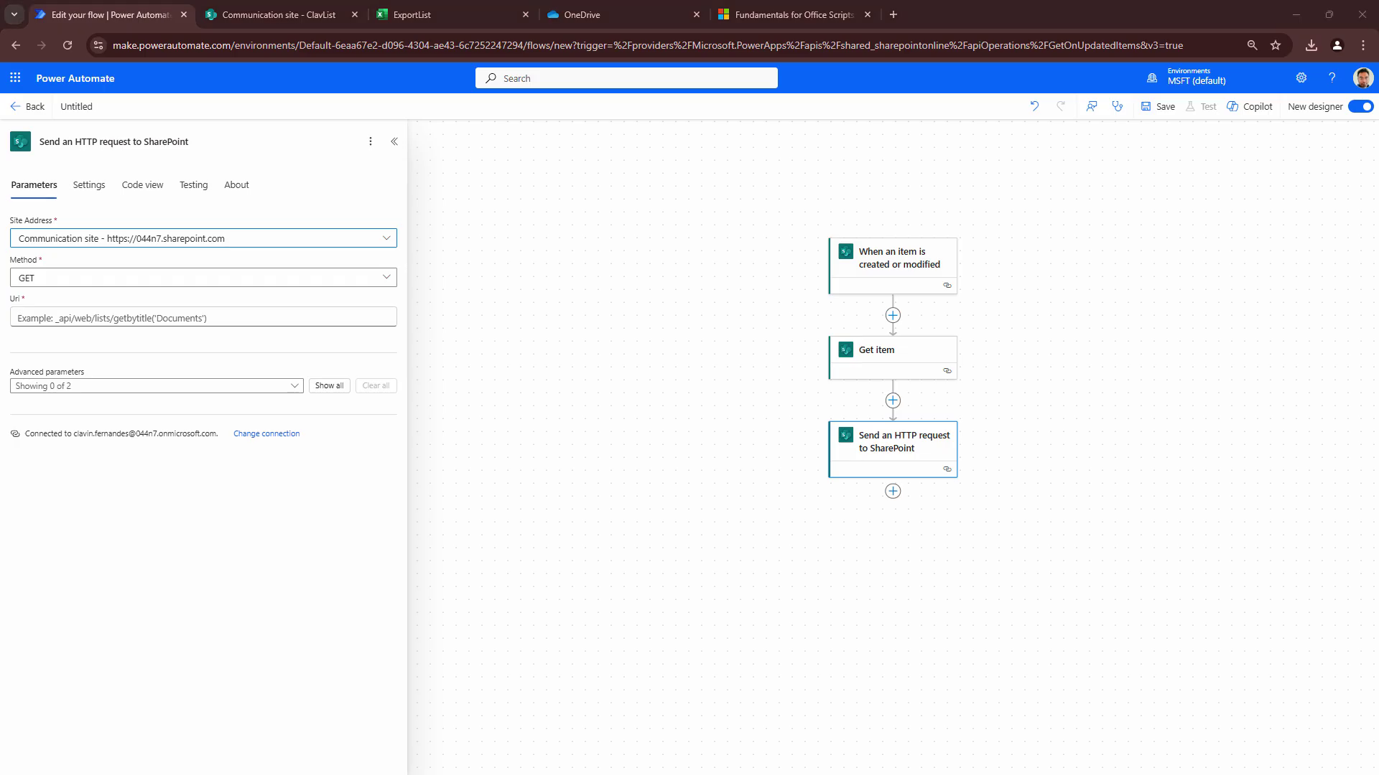
Set the request Uri to _api/lists/getbytitle('ClavList')/items(ID)/spimg using the trigger's ID.
{"action": "left_click", "coordinate": [97, 317]}
{"action": "type", "text": "_api/lists/getbytitle"}
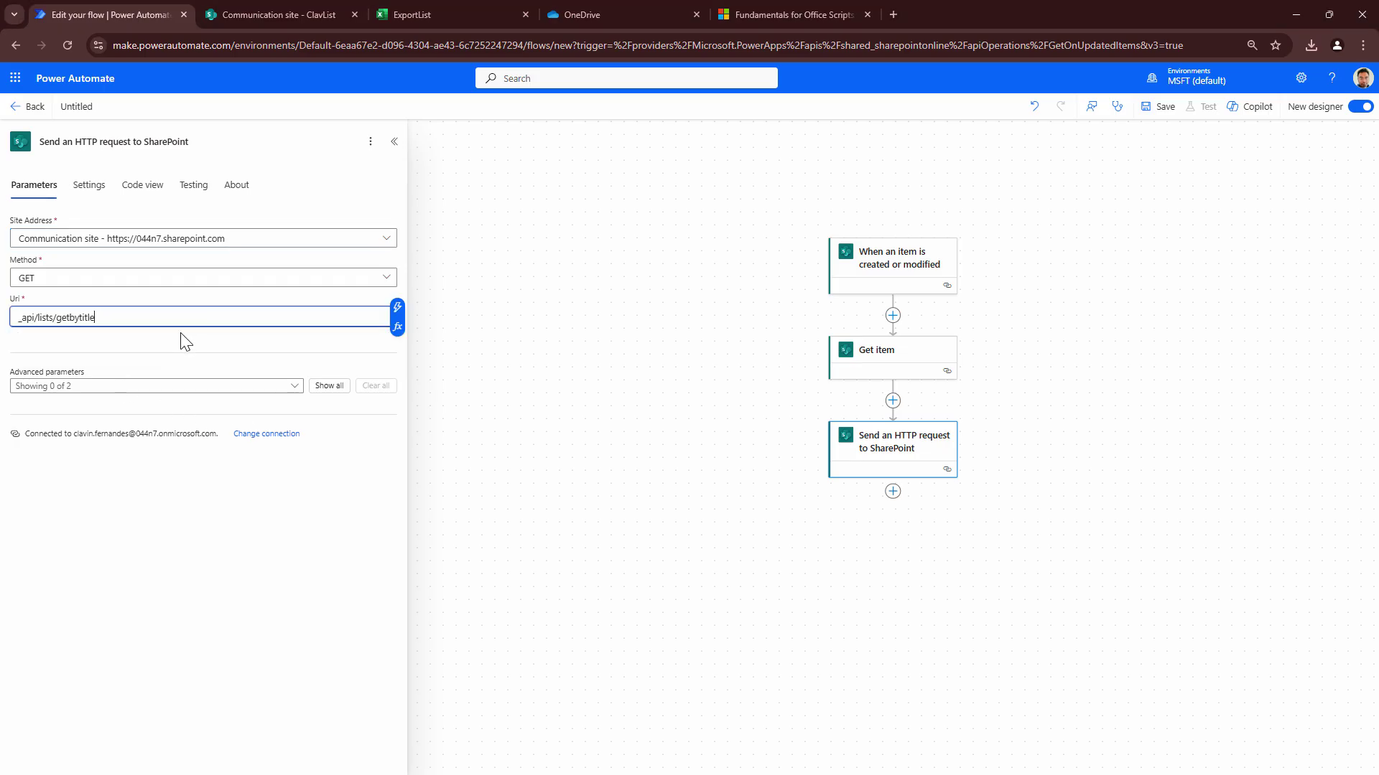
{"action": "type", "text": "()"}
{"action": "left_click", "coordinate": [272, 15]}
{"action": "left_click", "coordinate": [272, 45]}
{"action": "double_click", "coordinate": [272, 45]}
{"action": "left_click", "coordinate": [108, 14]}
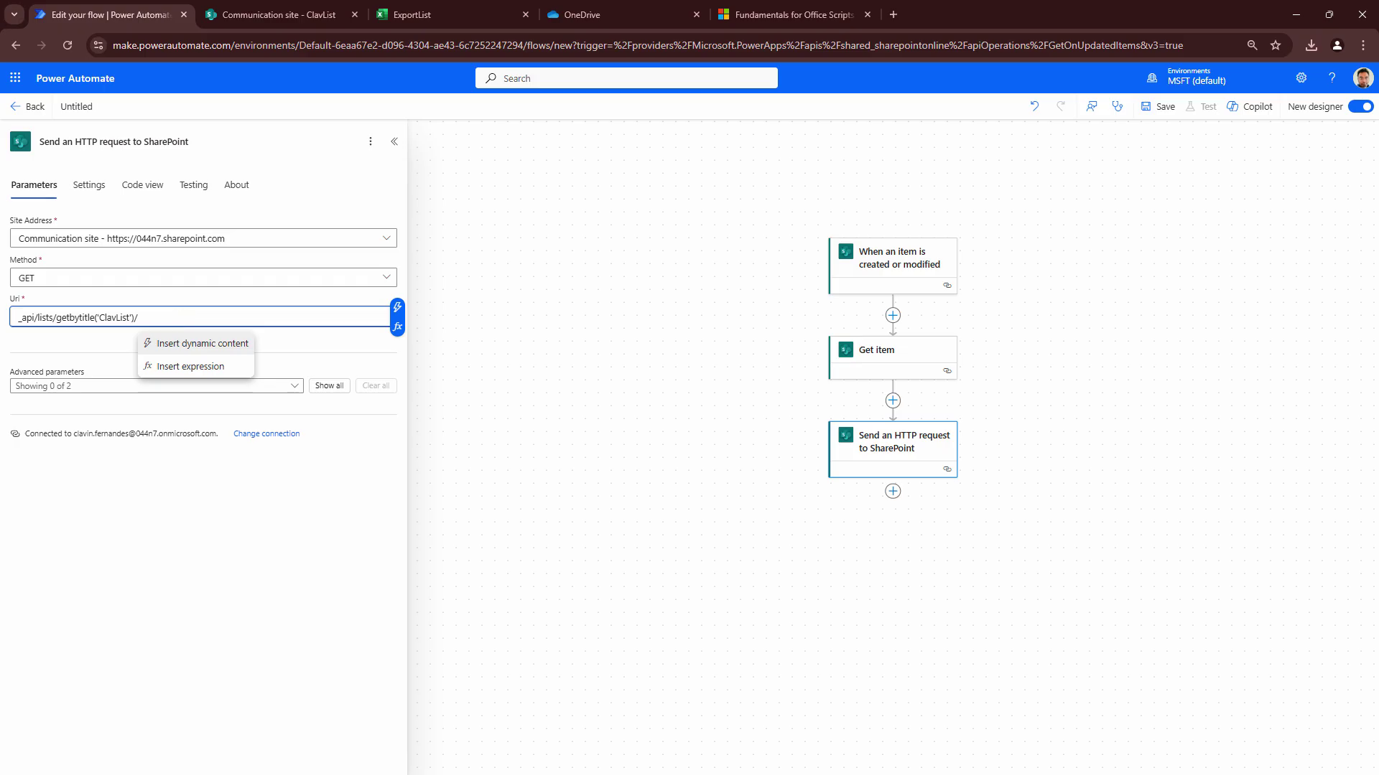
{"action": "key", "text": "alt+Tab"}
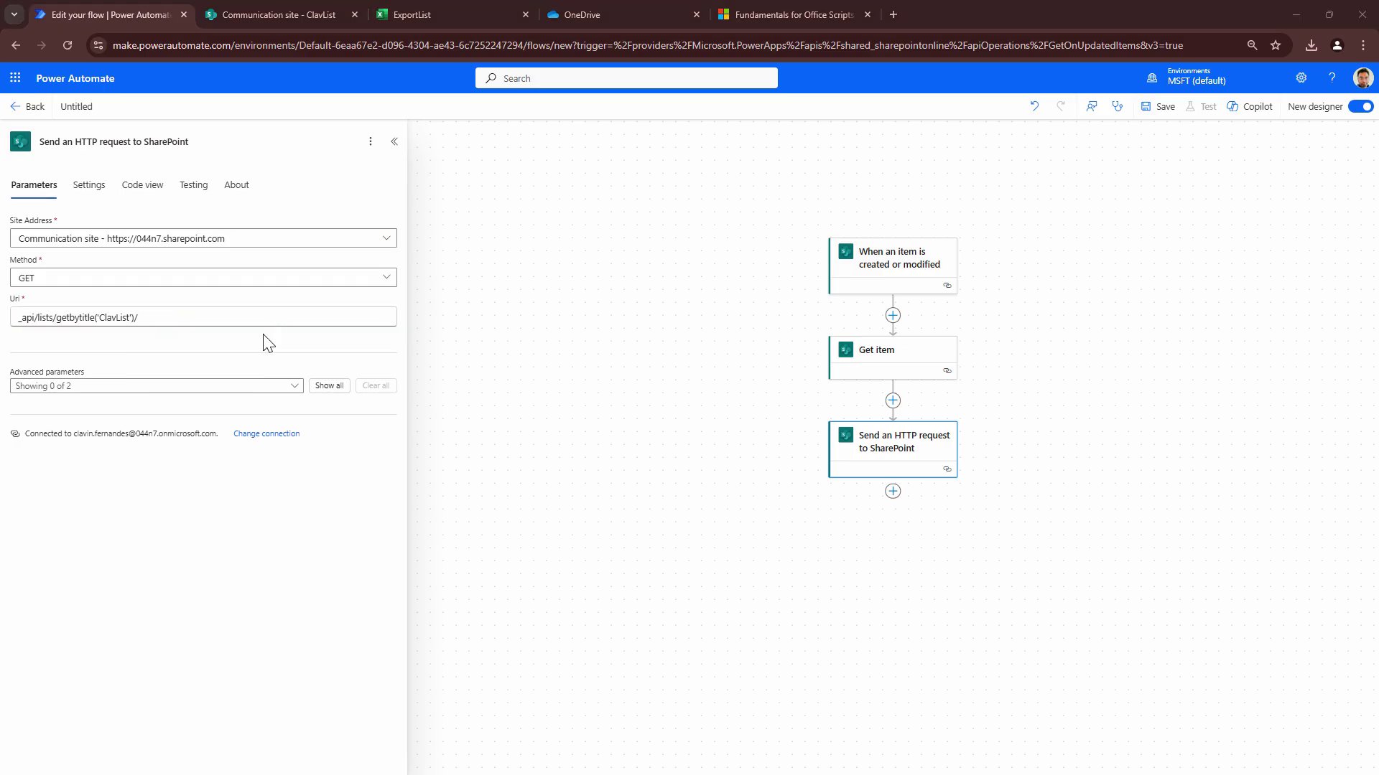
{"action": "left_click", "coordinate": [211, 317]}
{"action": "type", "text": "items("}
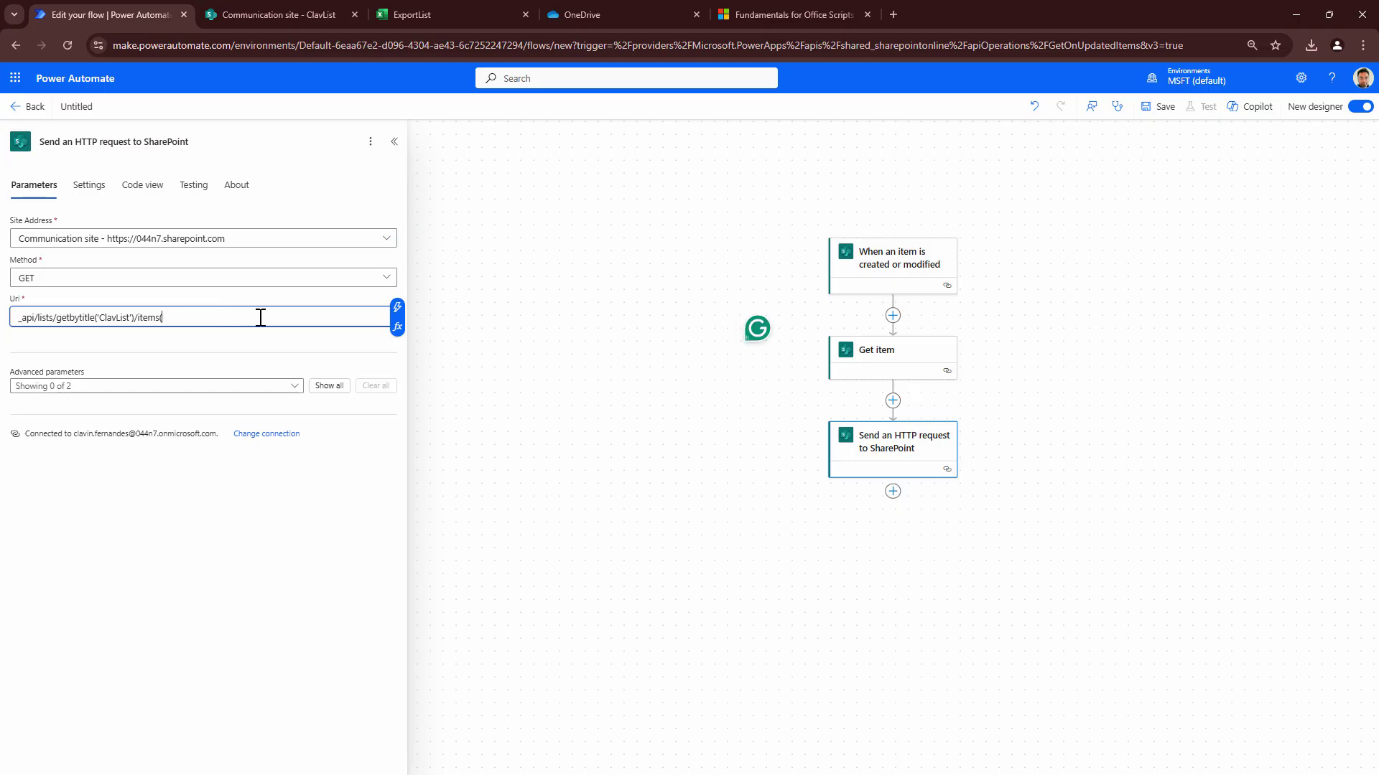
{"action": "left_click", "coordinate": [397, 307]}
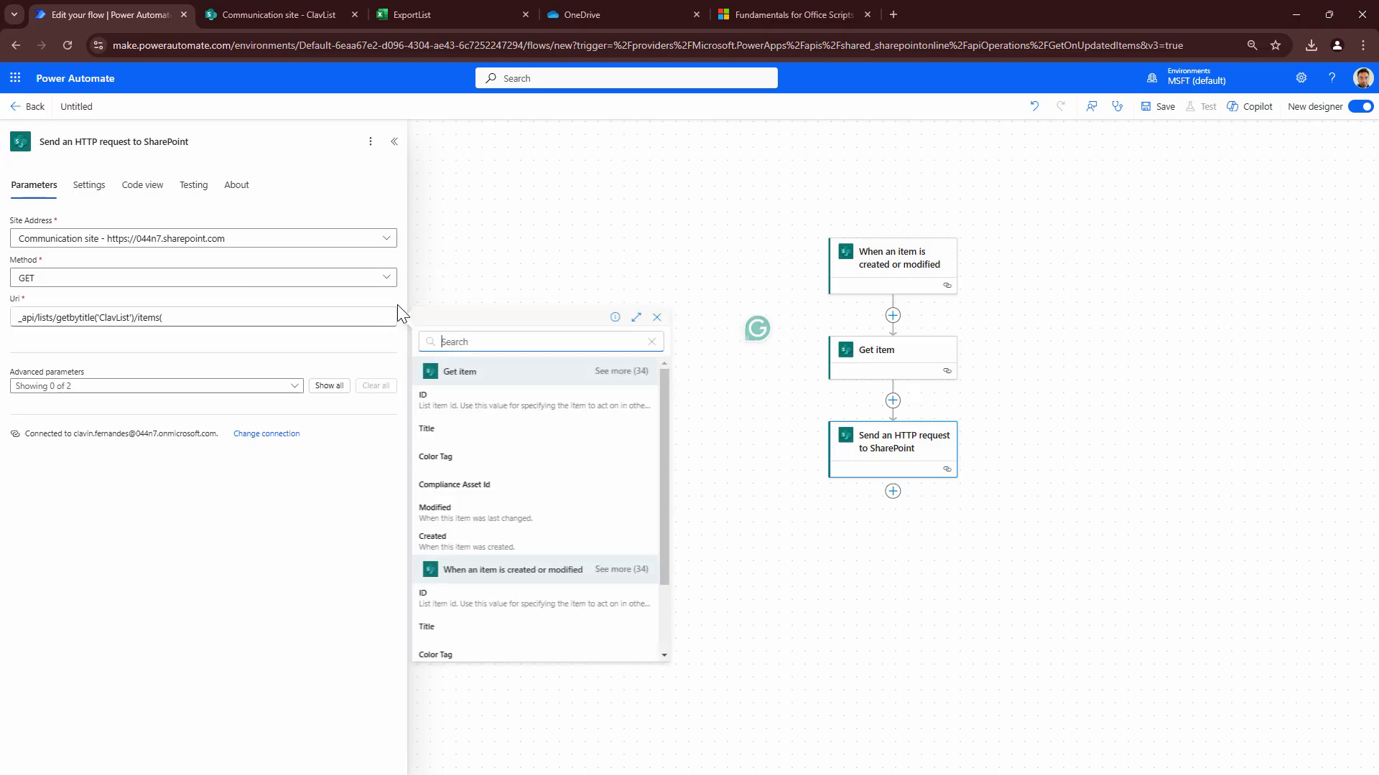
{"action": "left_click", "coordinate": [492, 399]}
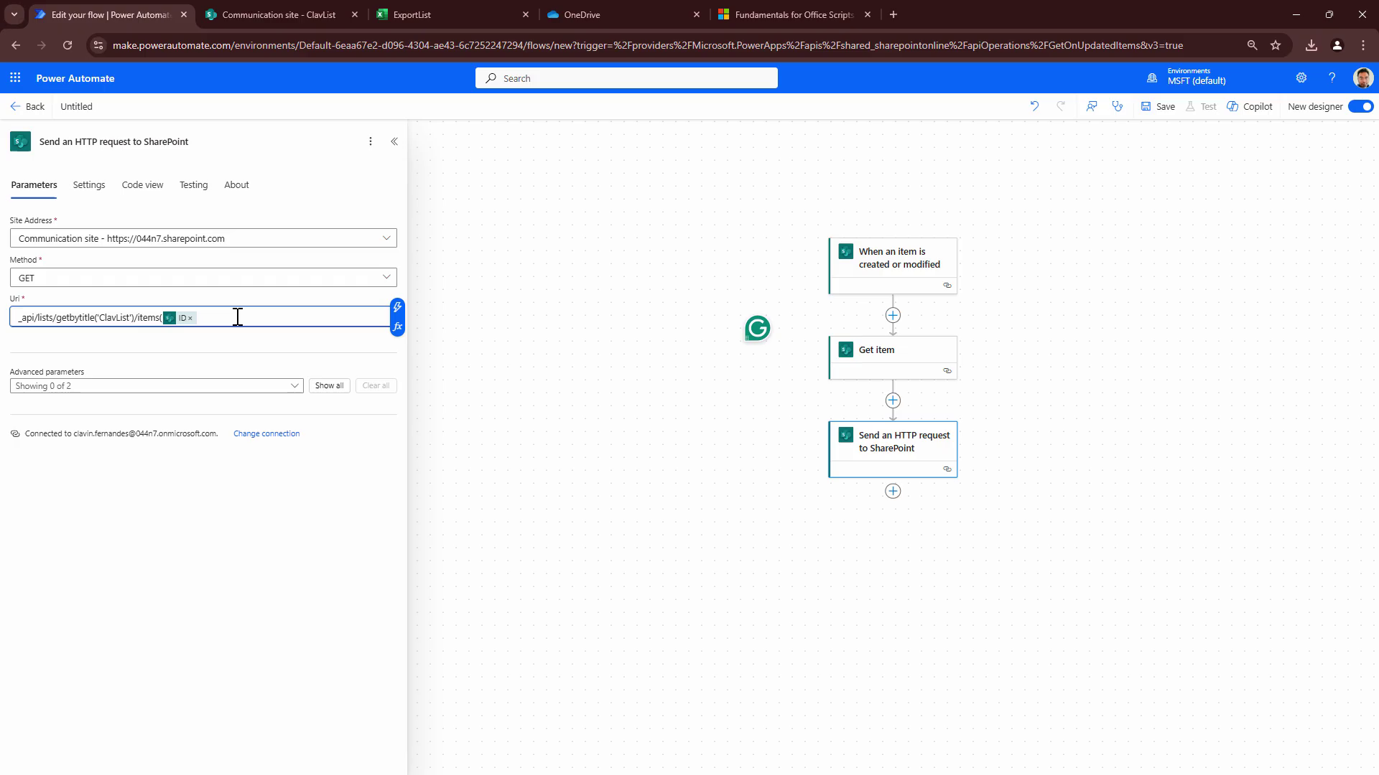
{"action": "type", "text": ")/spimg"}
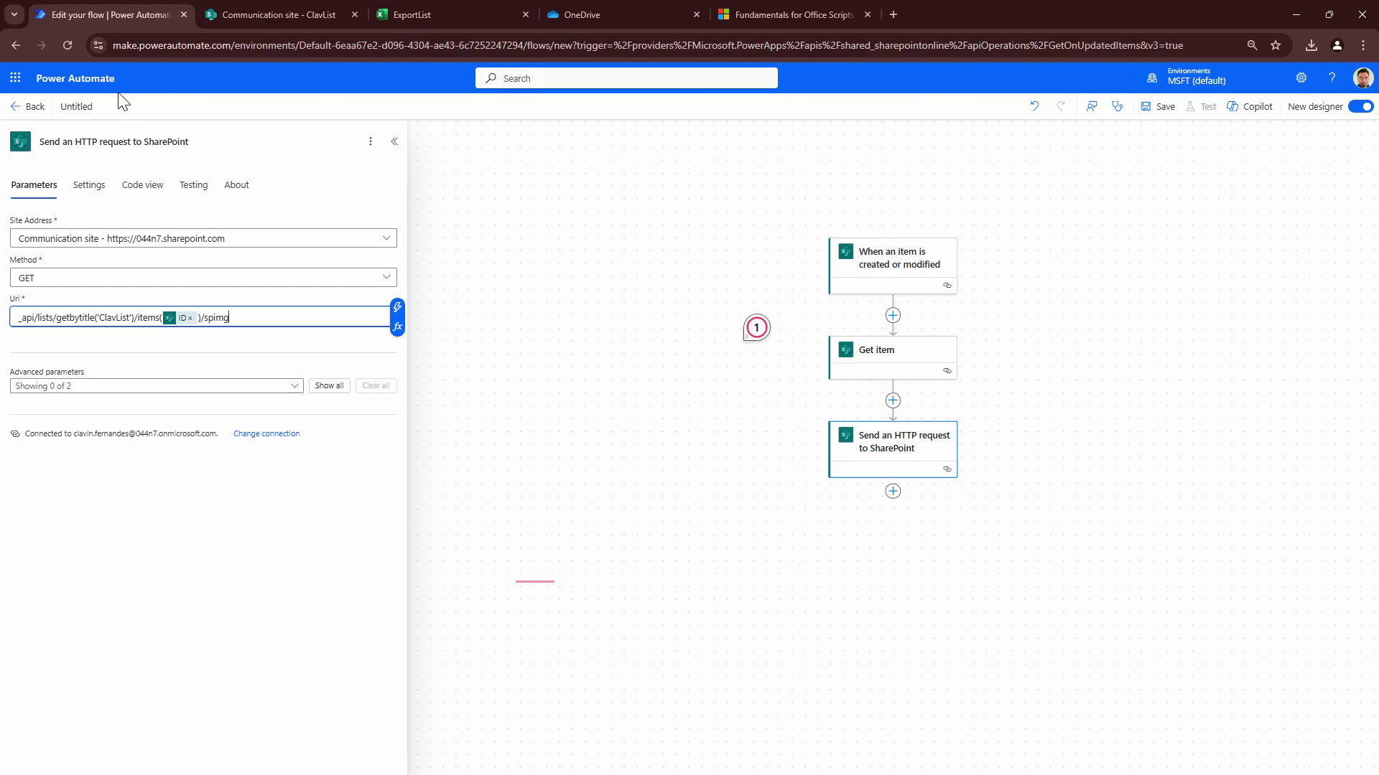
Name the flow GetListData and start a manual test run.
{"action": "left_click", "coordinate": [90, 106]}
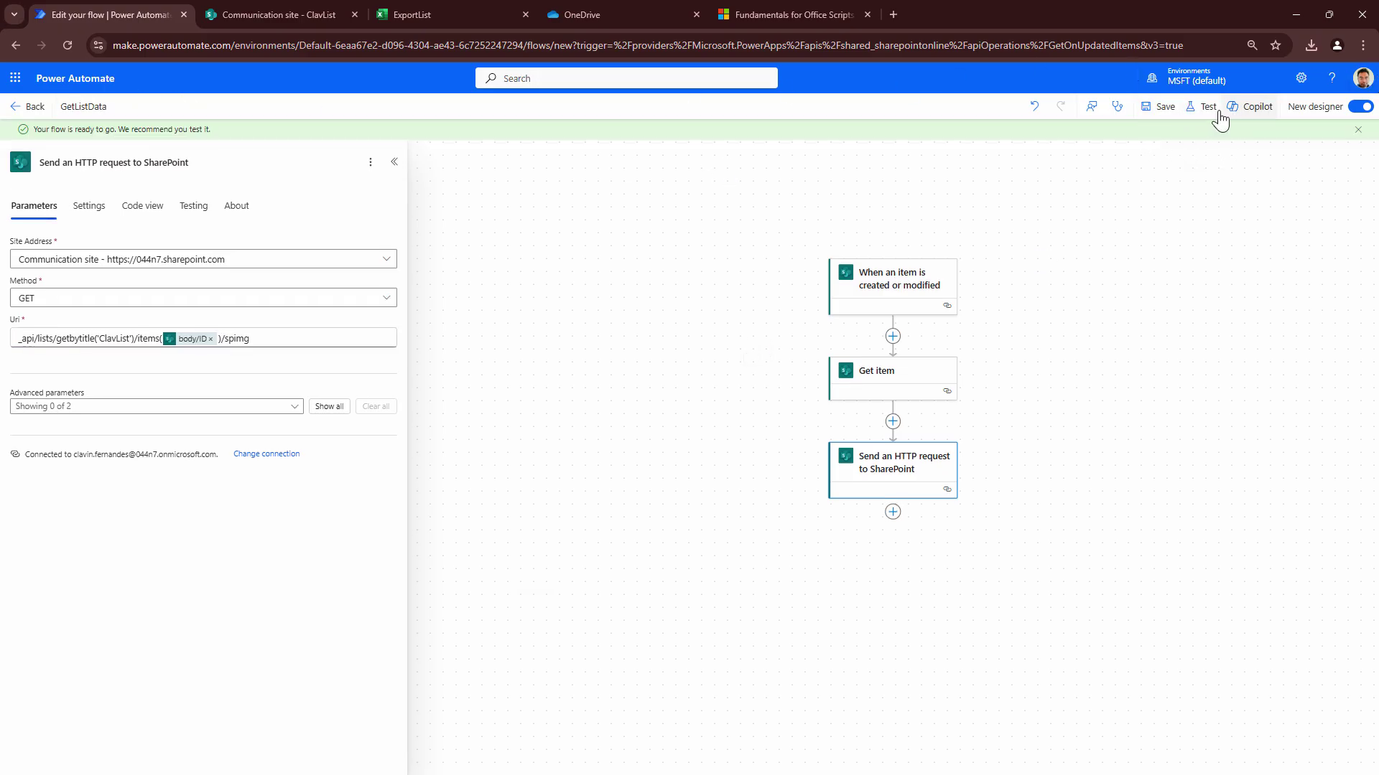
{"action": "left_click", "coordinate": [1206, 108]}
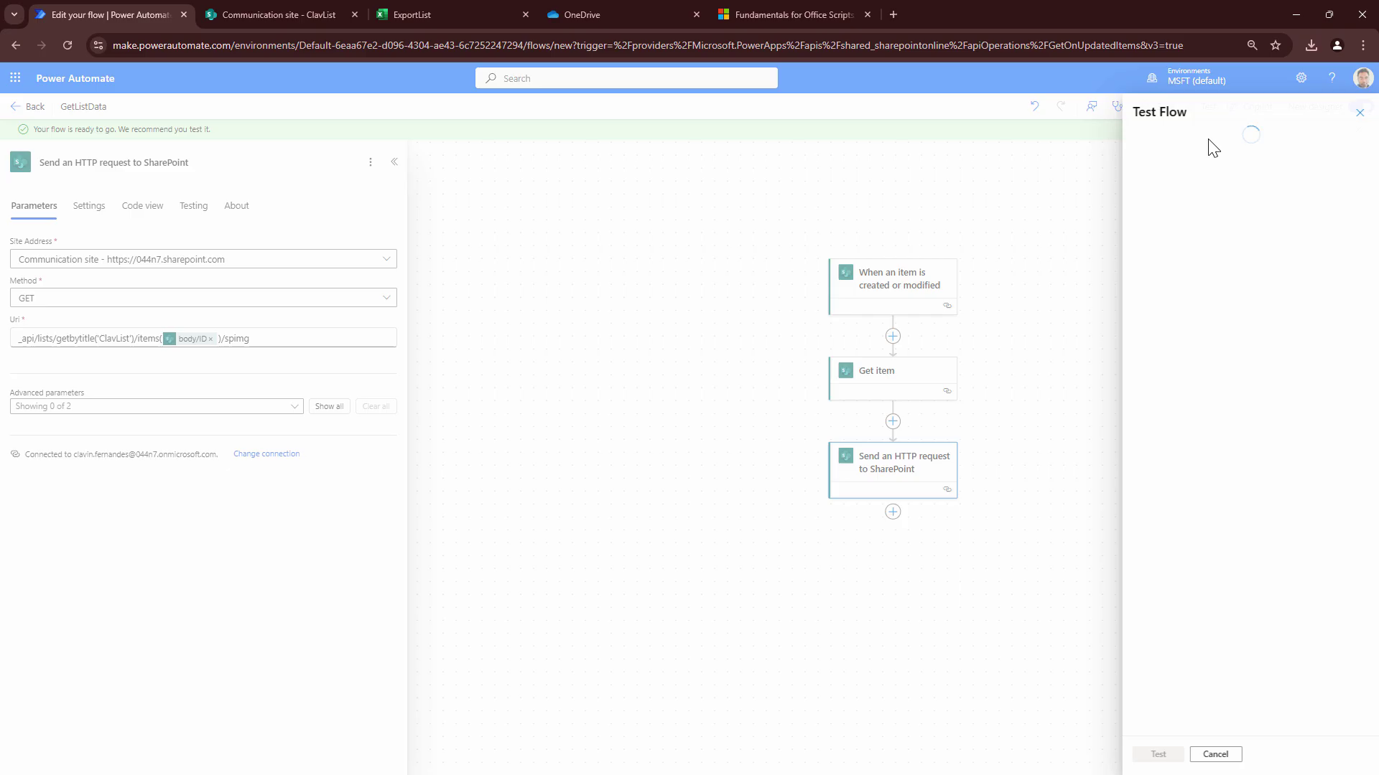
{"action": "left_click", "coordinate": [1157, 754]}
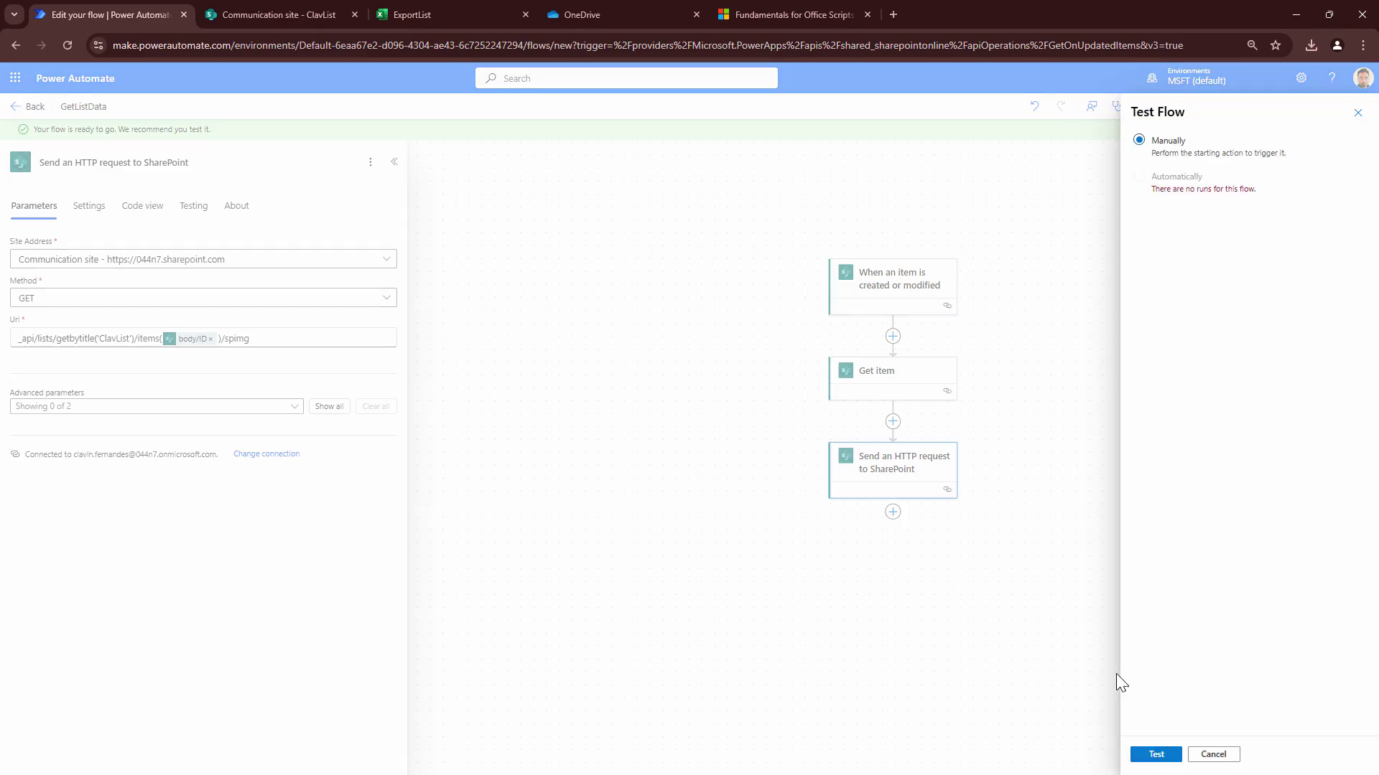
Create a ClavList item titled 'testing list' with an image attached to trigger the test.
{"action": "left_click", "coordinate": [321, 8]}
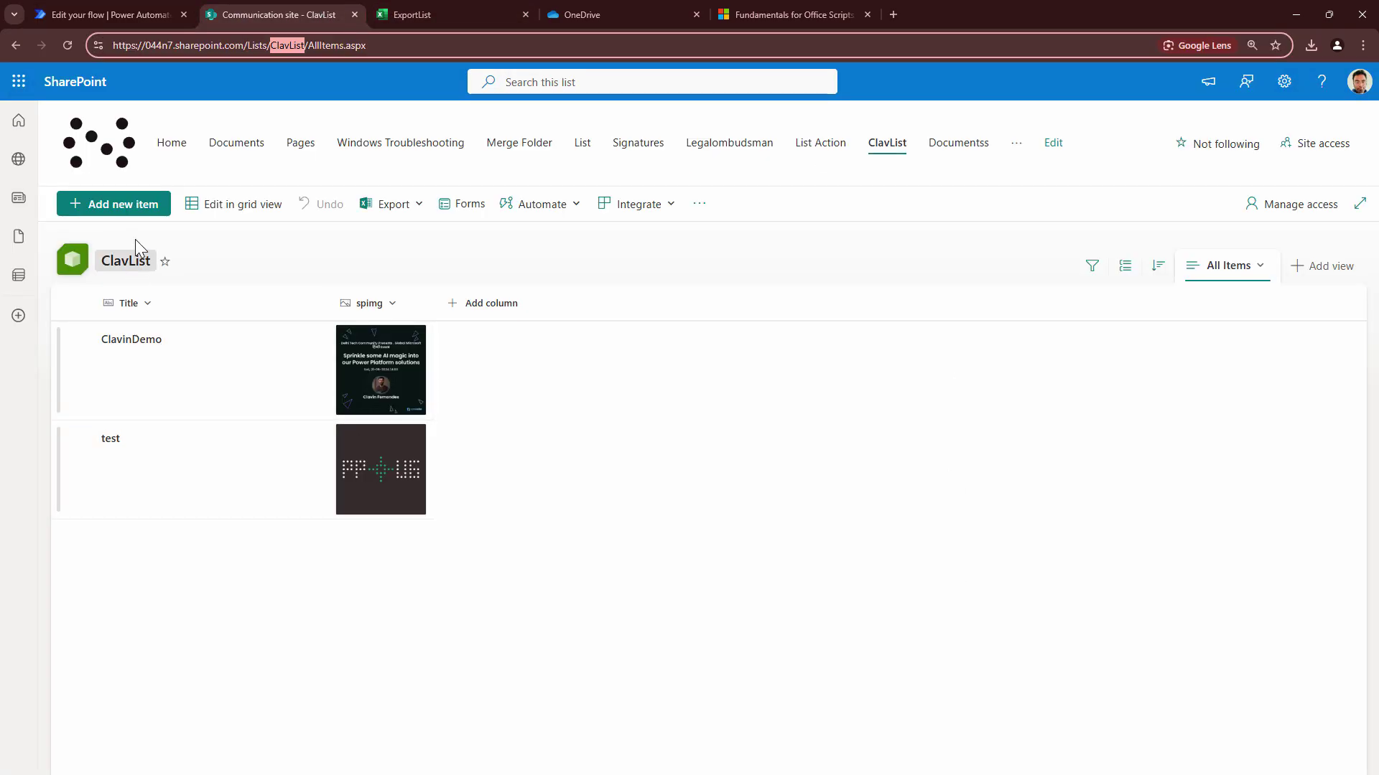
{"action": "left_click", "coordinate": [141, 209]}
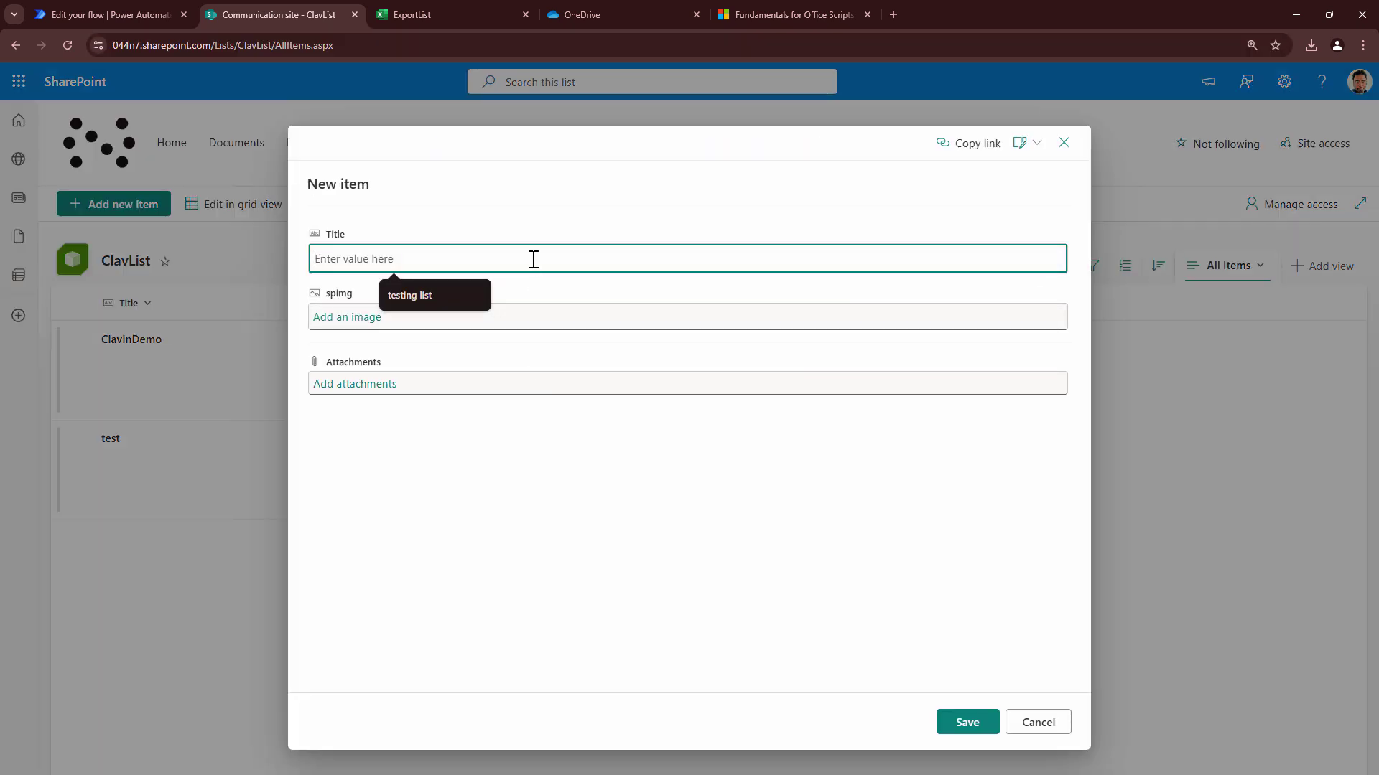
{"action": "left_click", "coordinate": [461, 291]}
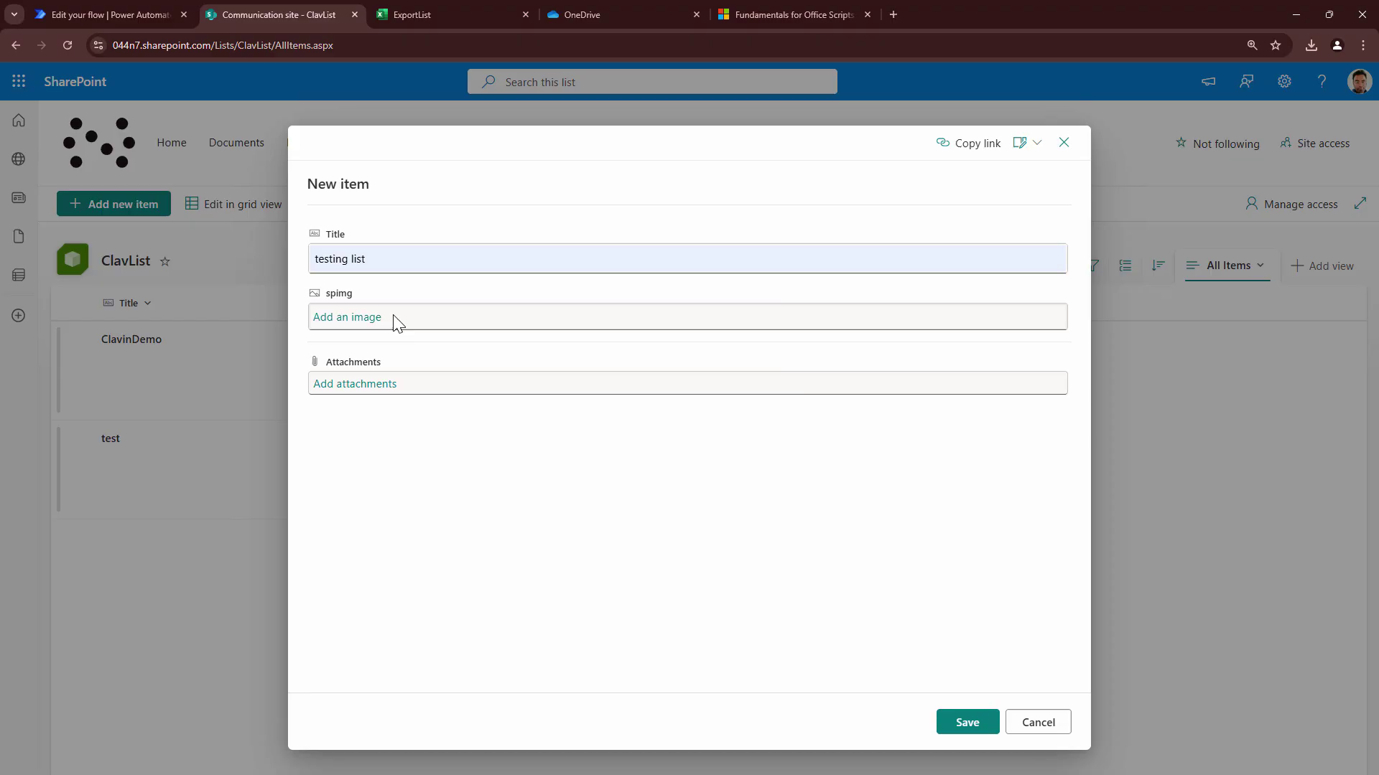
{"action": "left_click", "coordinate": [354, 319]}
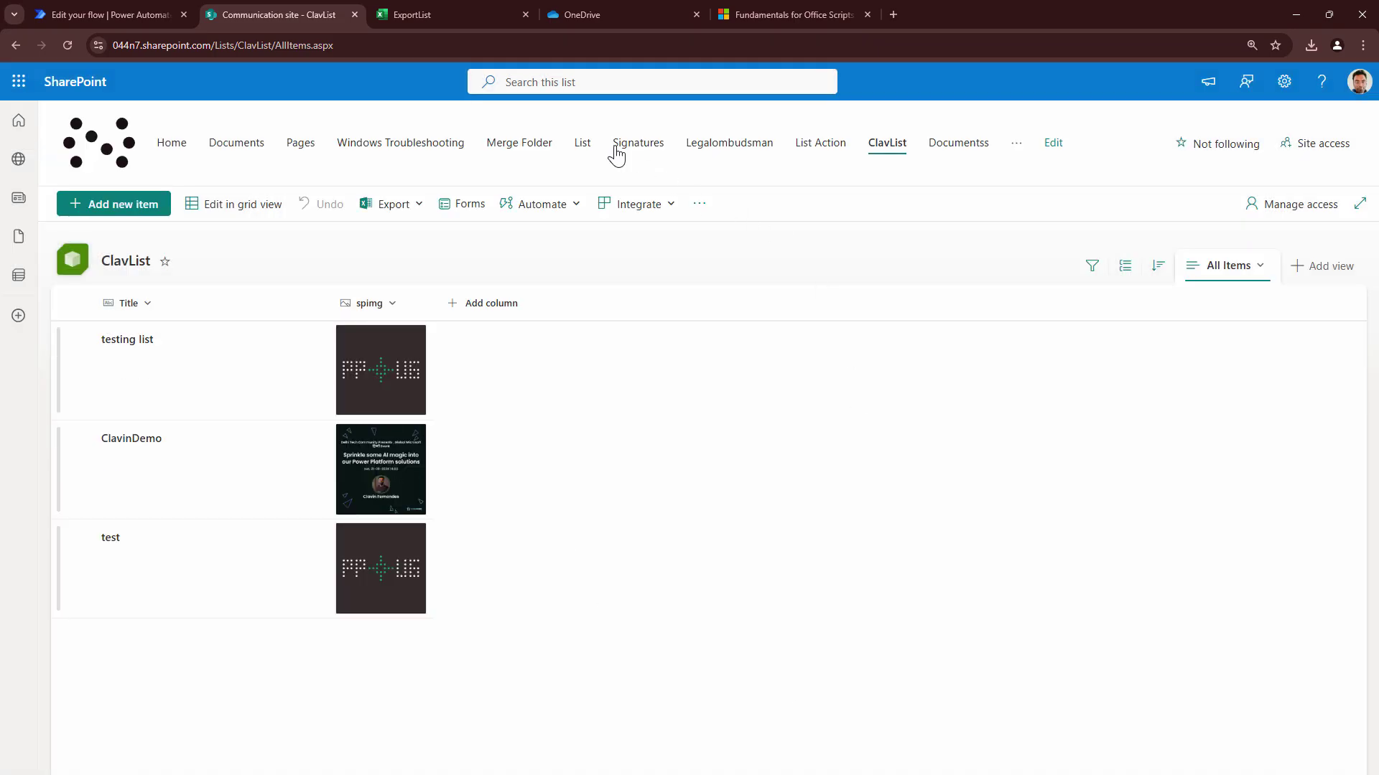
{"action": "left_click", "coordinate": [64, 14]}
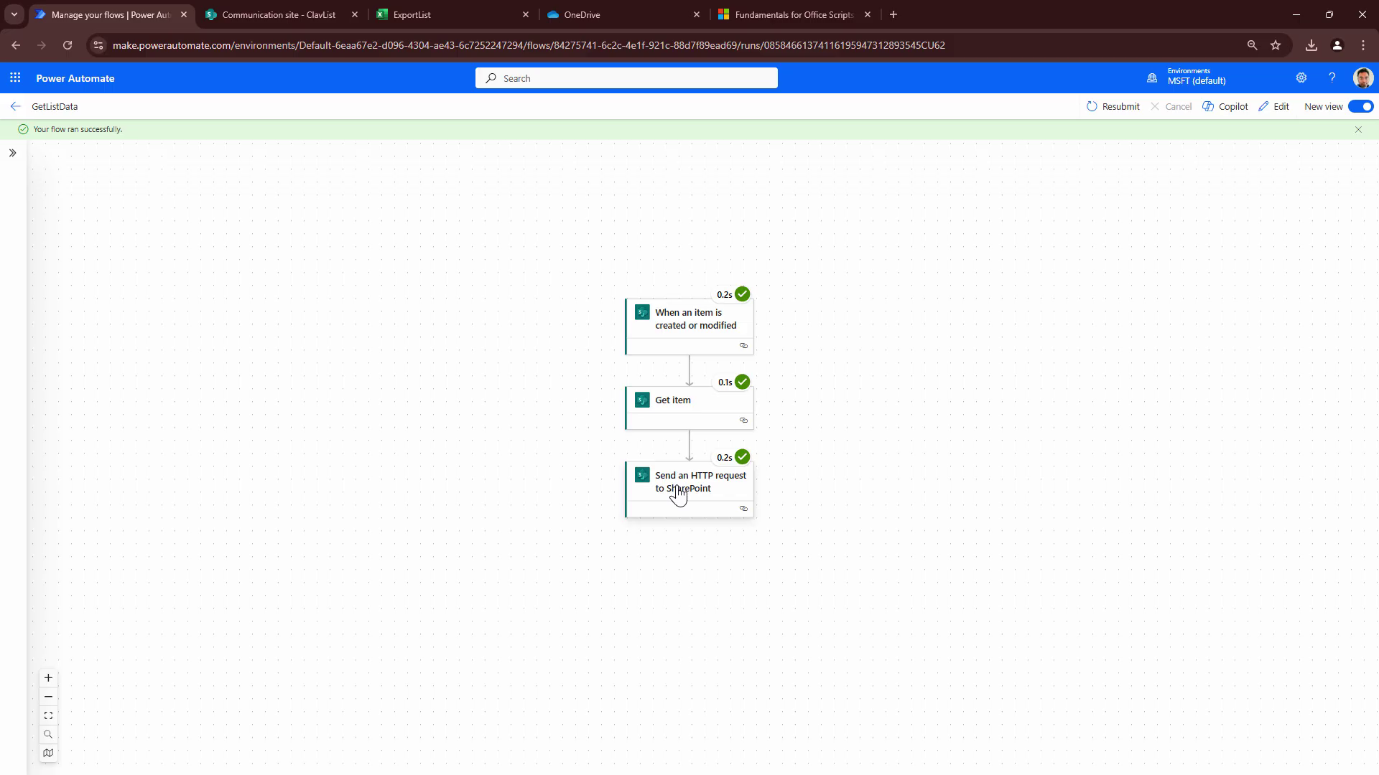
Check the HTTP step's run output for the spimg Reserved_ImageAttachment file name, then reopen the flow for editing.
{"action": "left_click", "coordinate": [678, 495]}
{"action": "scroll", "coordinate": [242, 463], "scroll_direction": "down", "scroll_amount": 8}
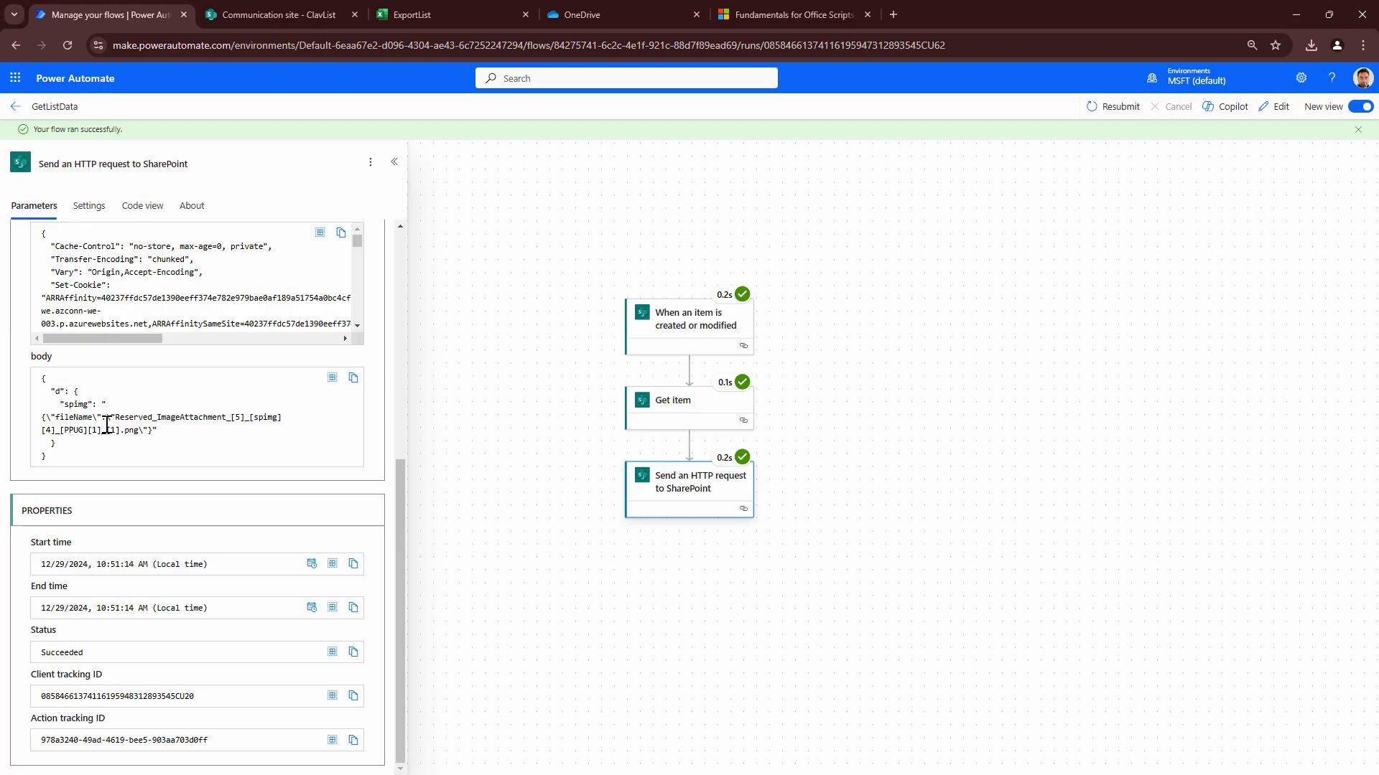
{"action": "left_click_drag", "start_coordinate": [108, 416], "coordinate": [145, 431]}
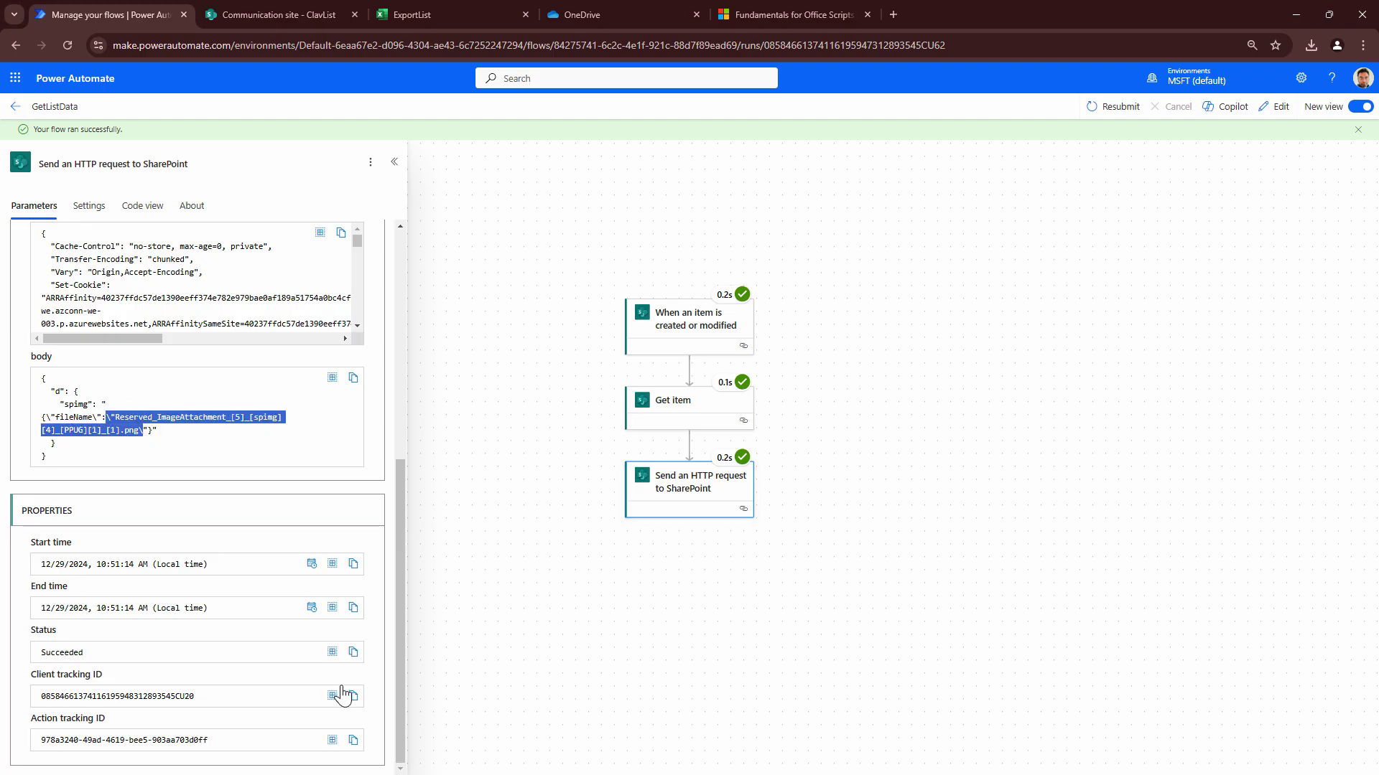
{"action": "left_click", "coordinate": [57, 393]}
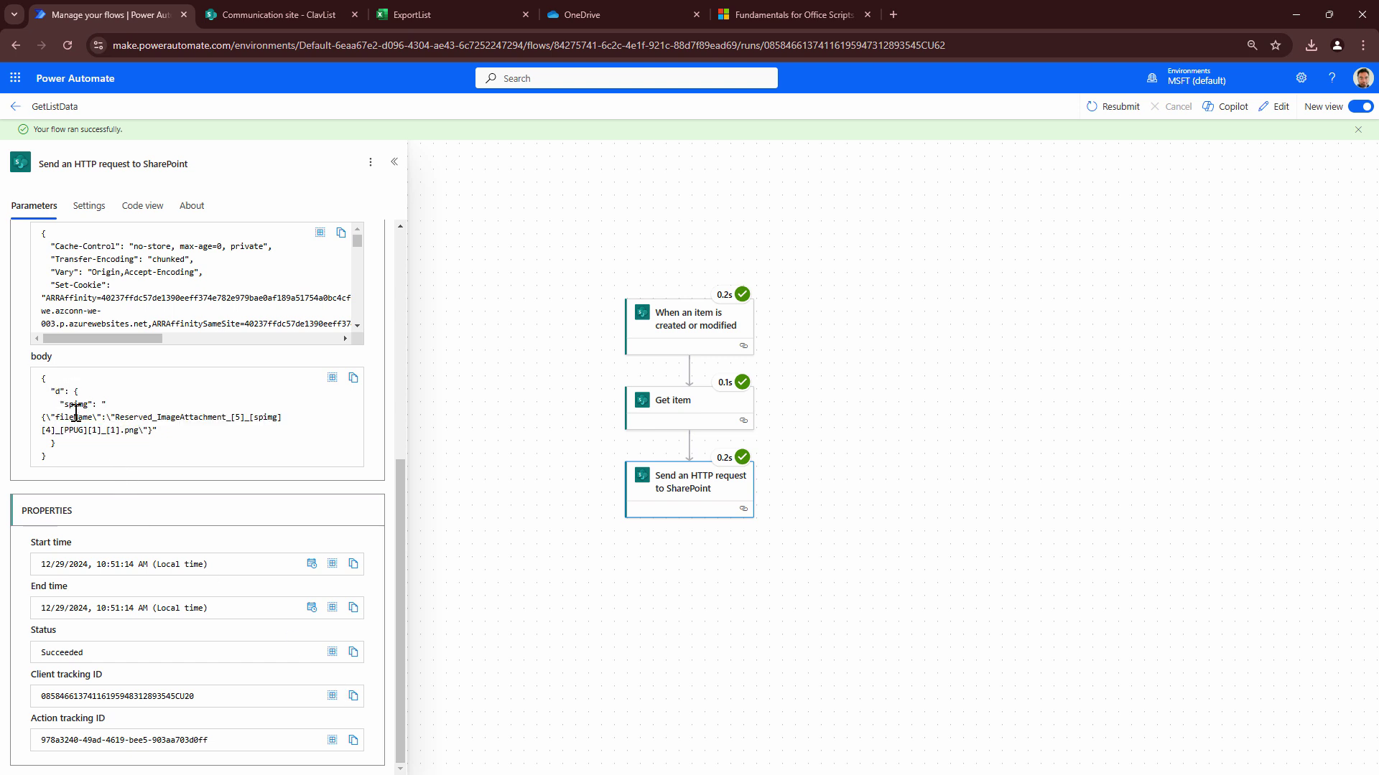
{"action": "double_click", "coordinate": [76, 405]}
{"action": "left_click", "coordinate": [1275, 106]}
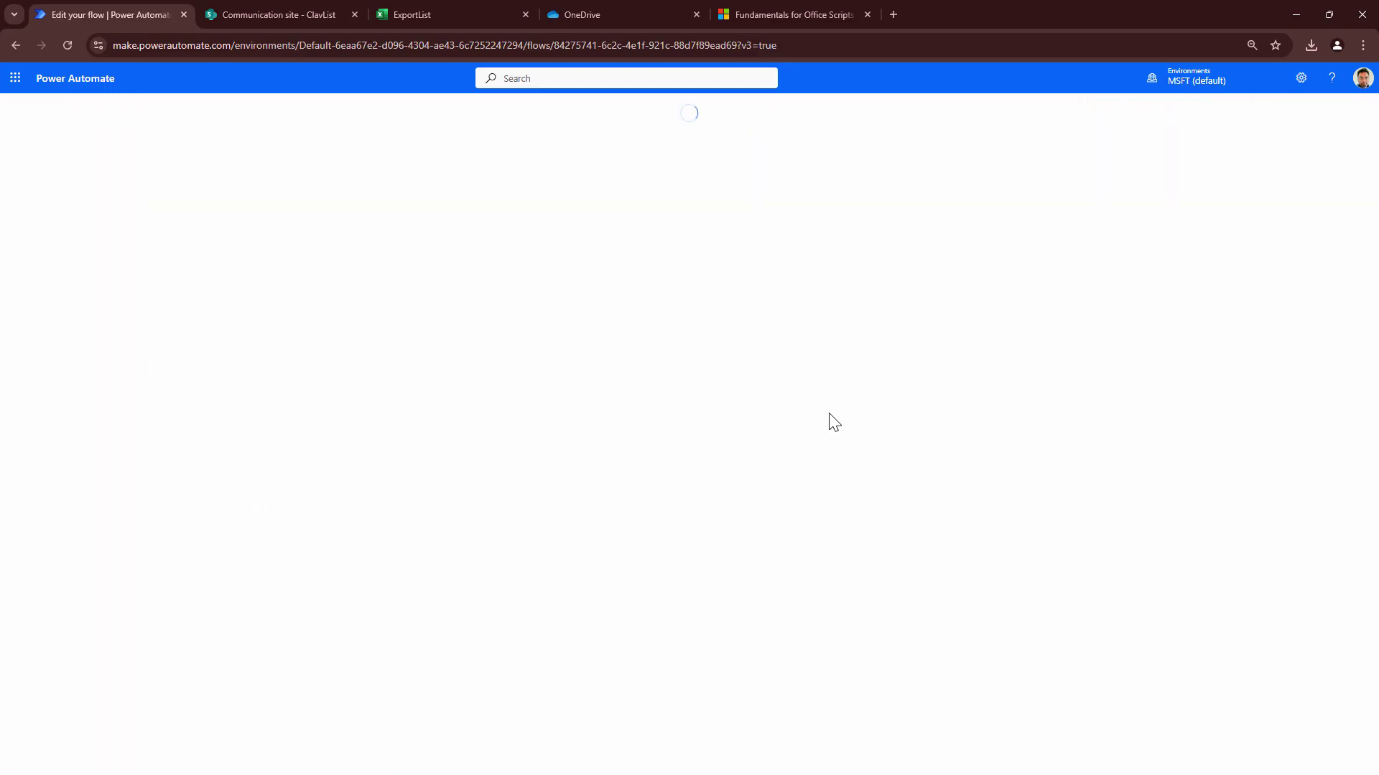
Add a Compose action after the Send an HTTP request to SharePoint step.
{"action": "left_click", "coordinate": [690, 569]}
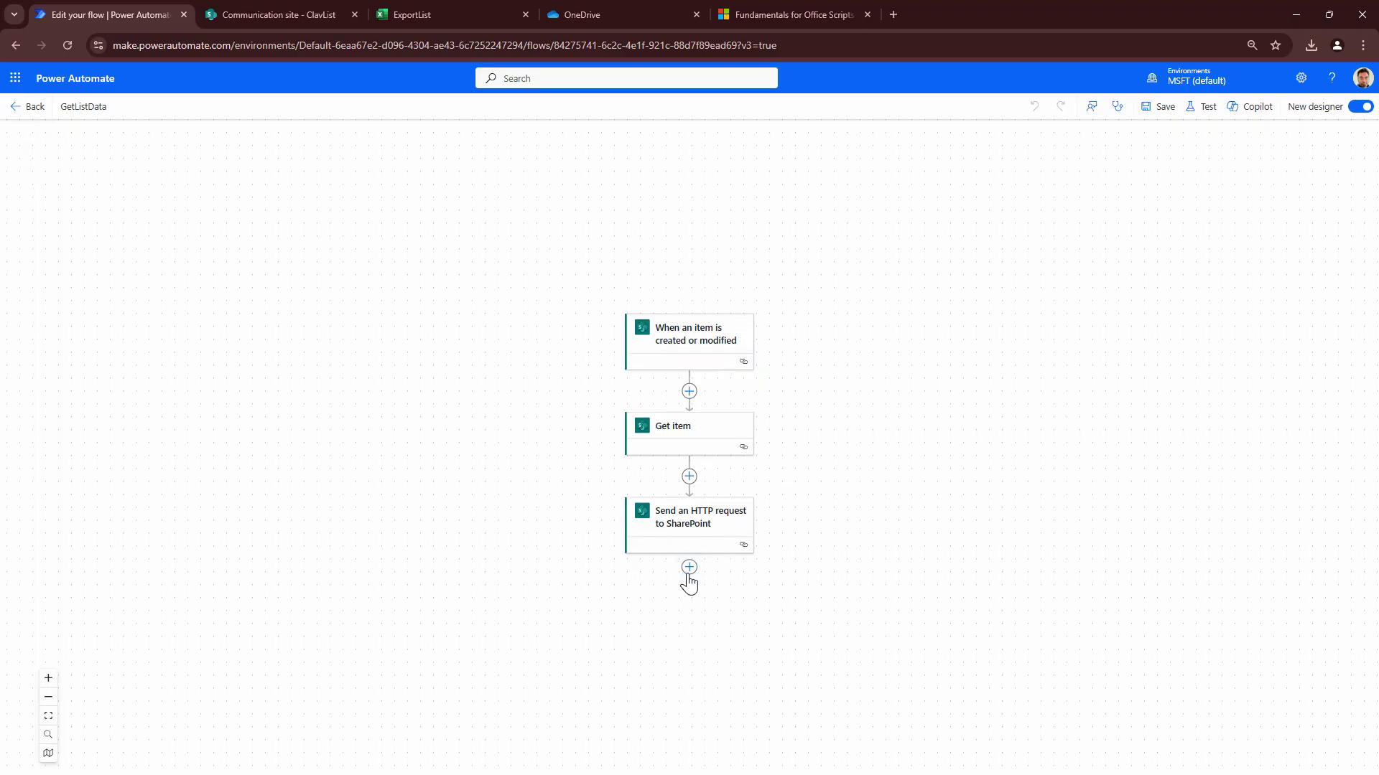
{"action": "type", "text": "co"}
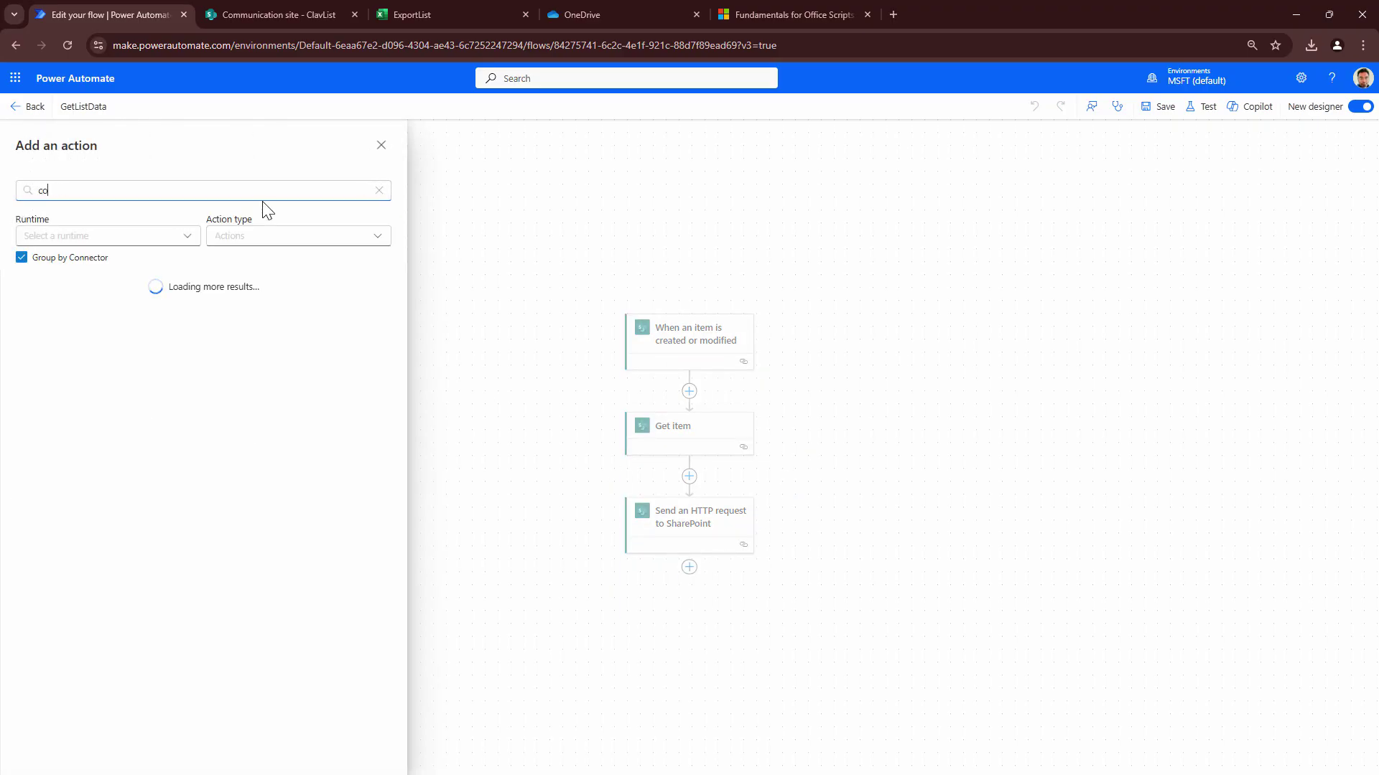
{"action": "type", "text": "mpose"}
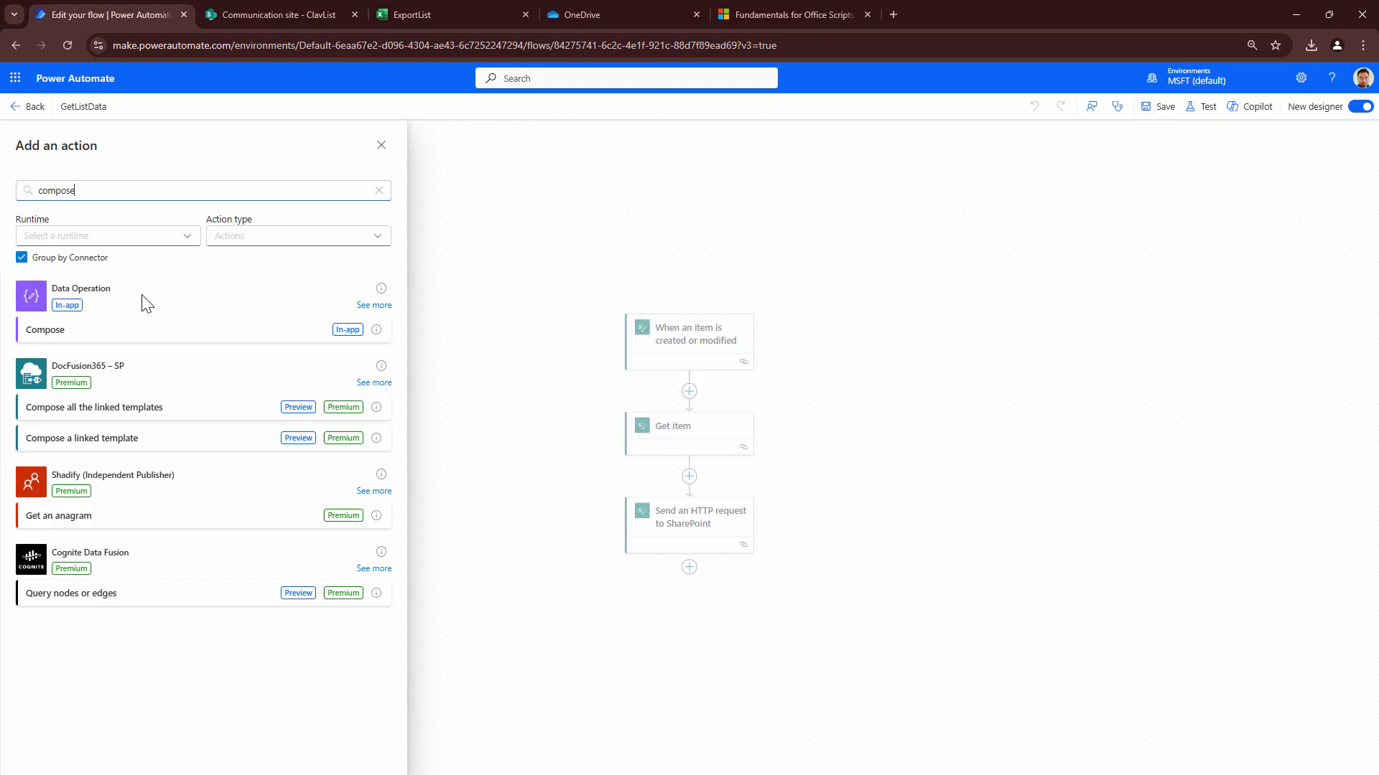
{"action": "left_click", "coordinate": [115, 331]}
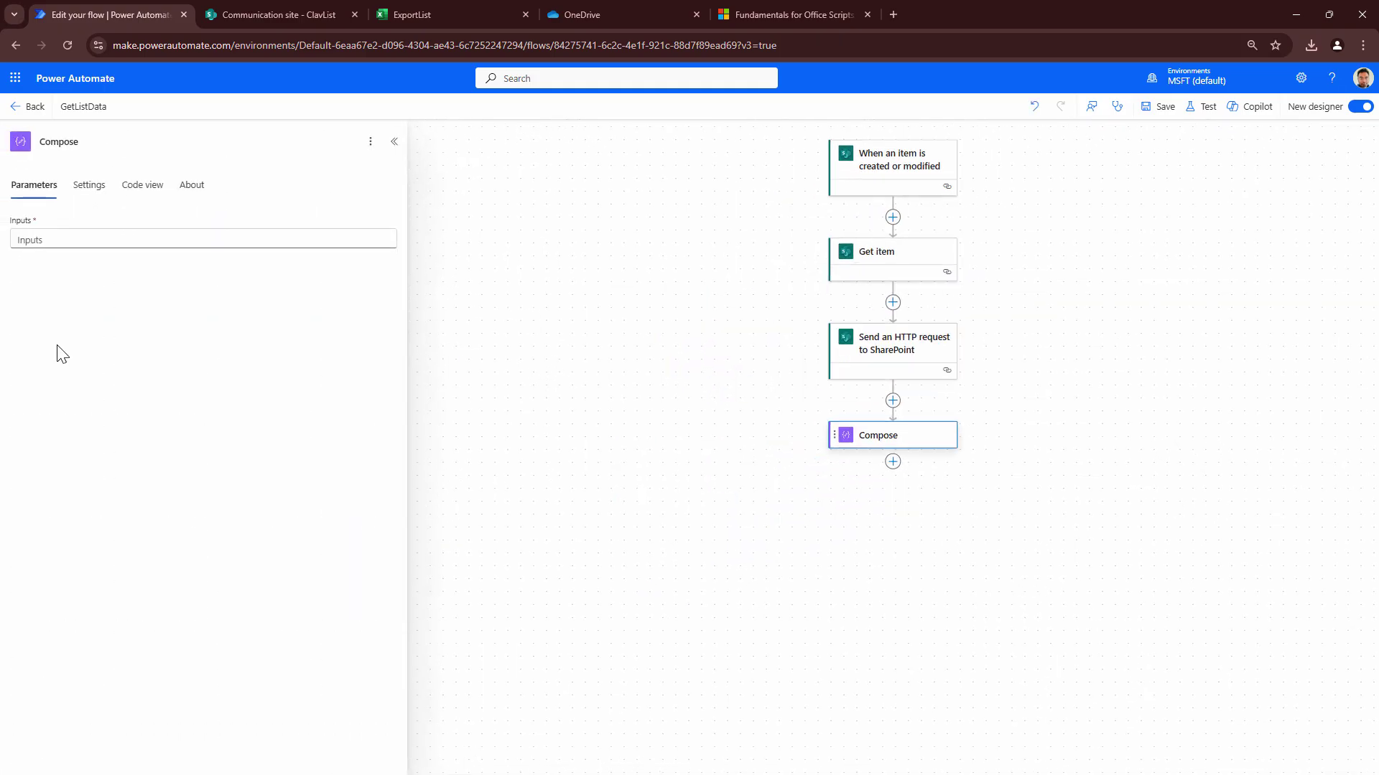
Set the Compose input to json(body('Send_an_HTTP_request_to_SharePoint')?['d']?['spimg'])?['fileName'].
{"action": "left_click", "coordinate": [169, 238]}
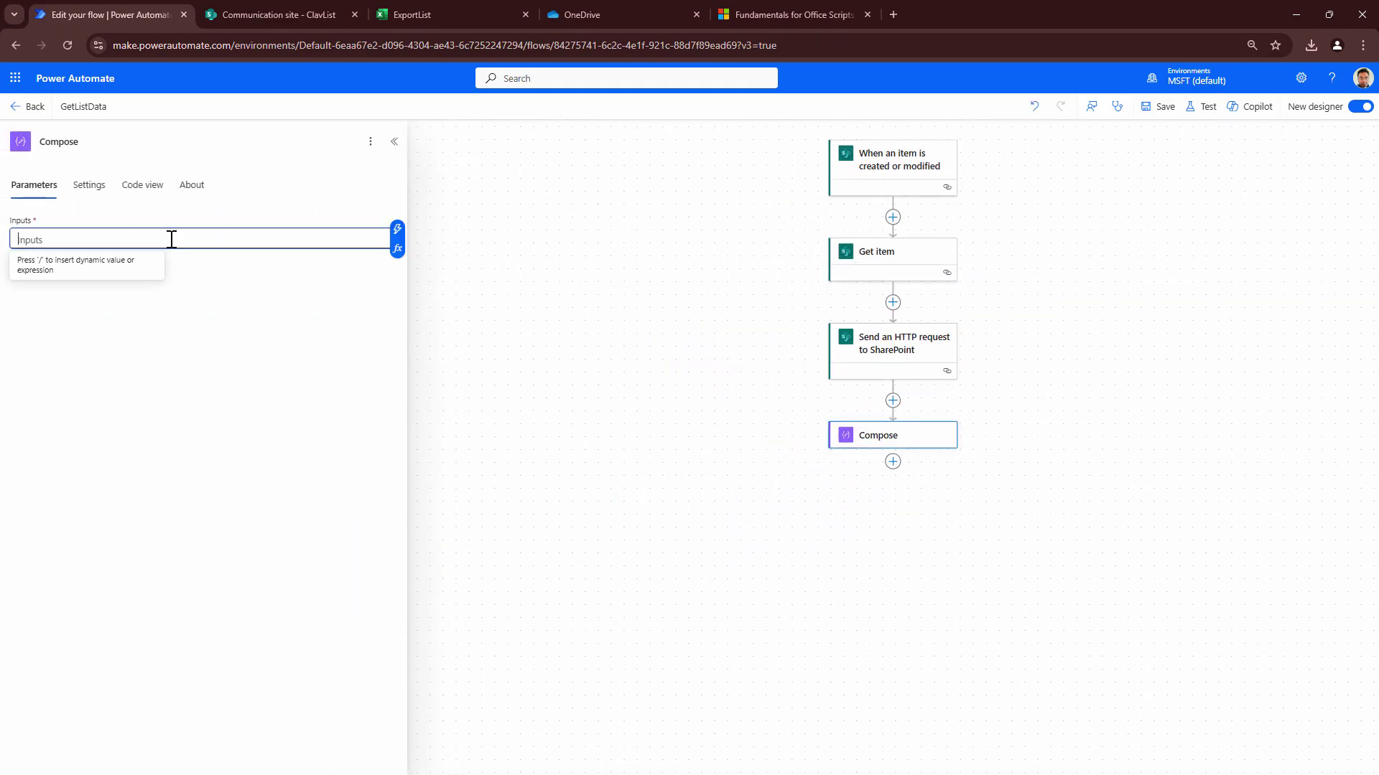
{"action": "left_click", "coordinate": [399, 232]}
{"action": "left_click", "coordinate": [292, 240]}
{"action": "left_click", "coordinate": [398, 248]}
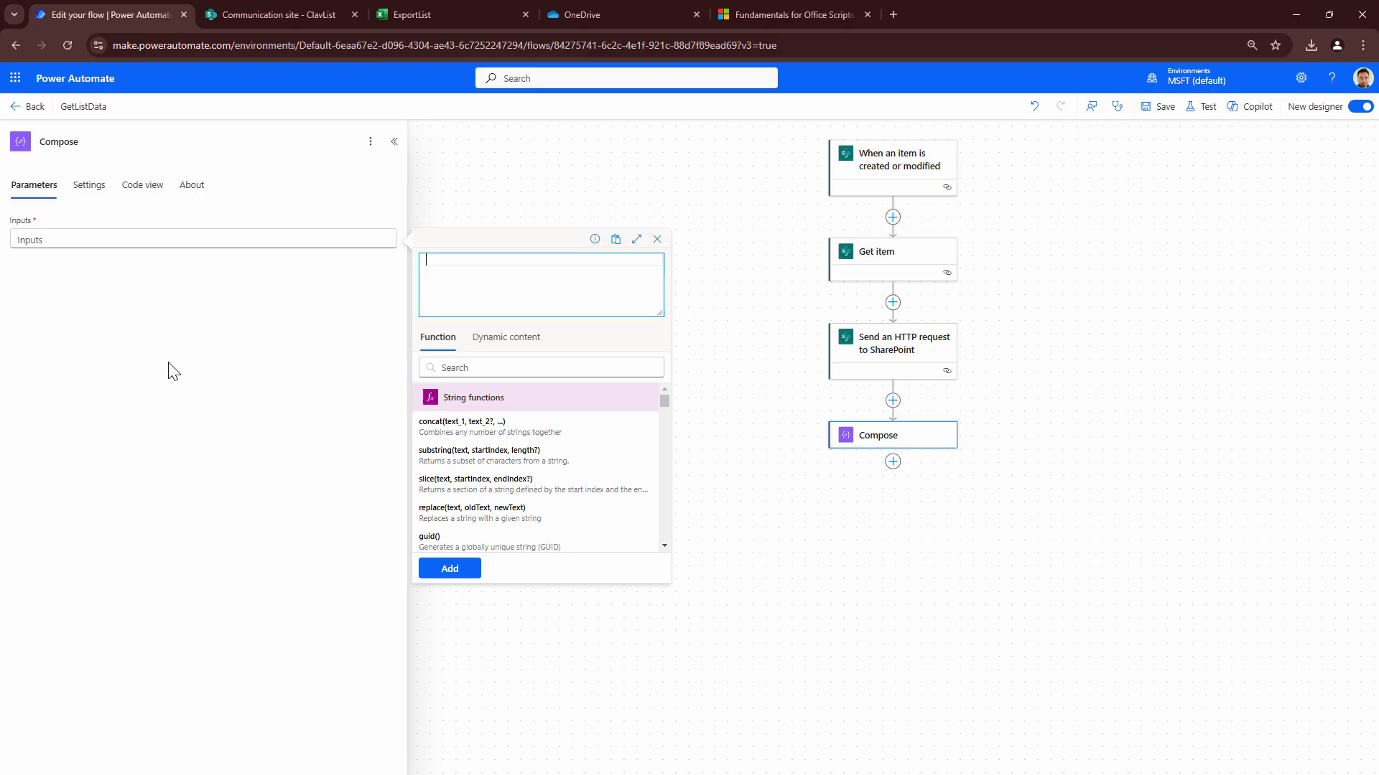
{"action": "type", "text": "json("}
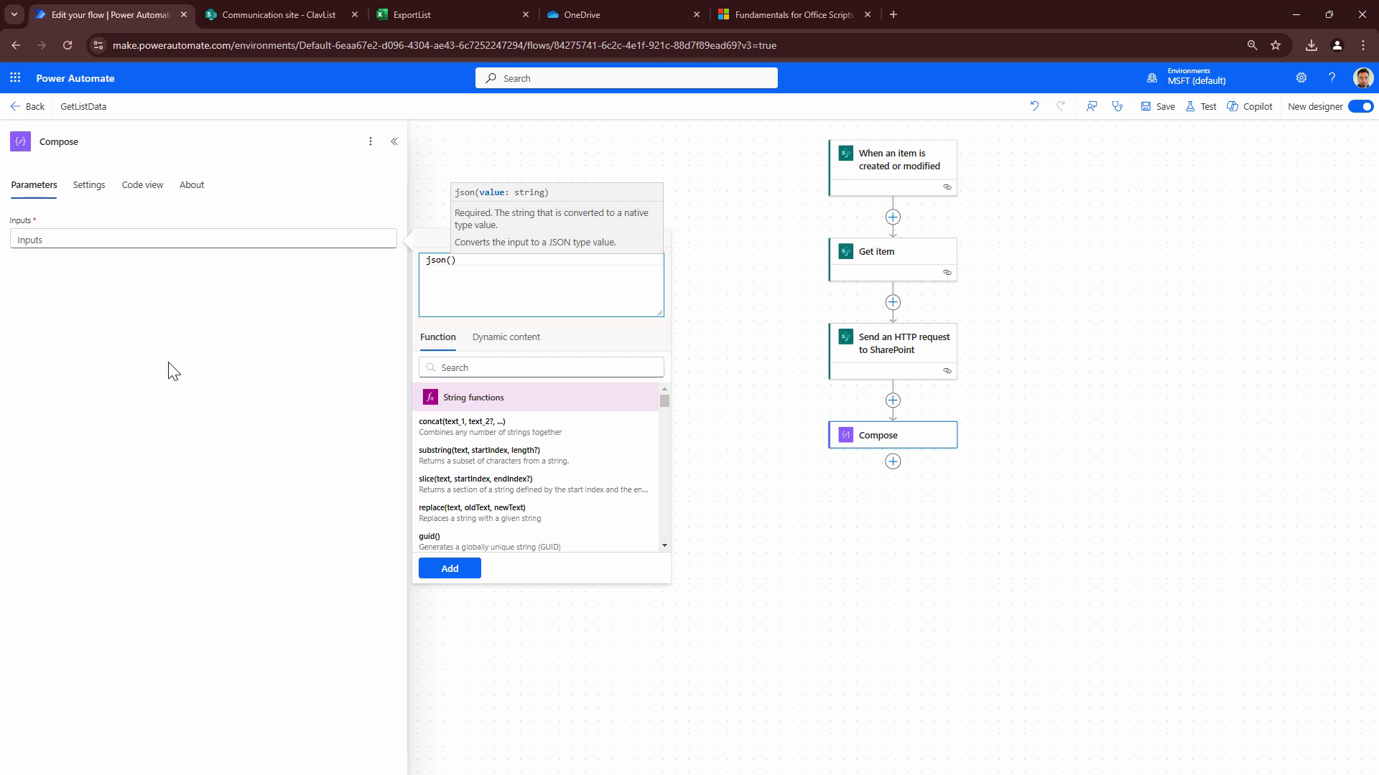
{"action": "left_click", "coordinate": [491, 342]}
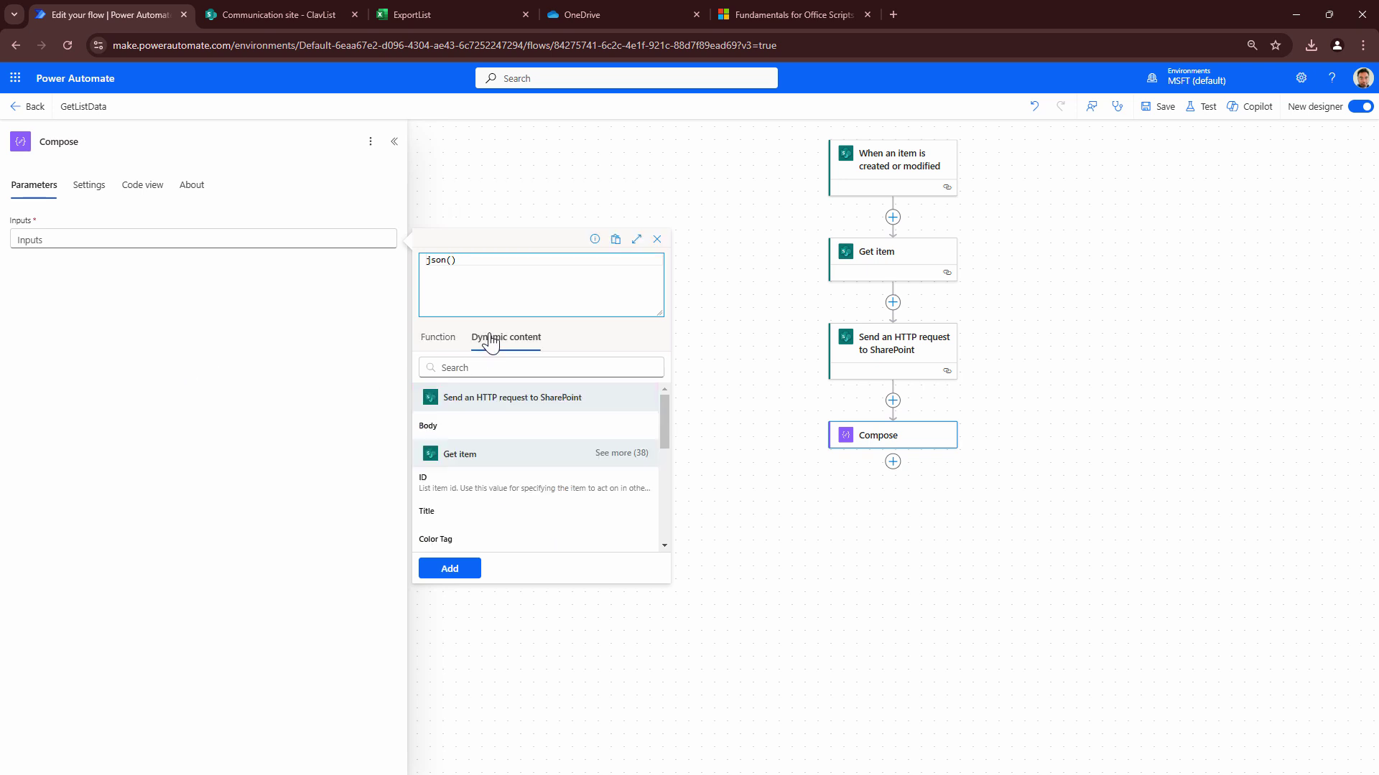
{"action": "left_click", "coordinate": [464, 429]}
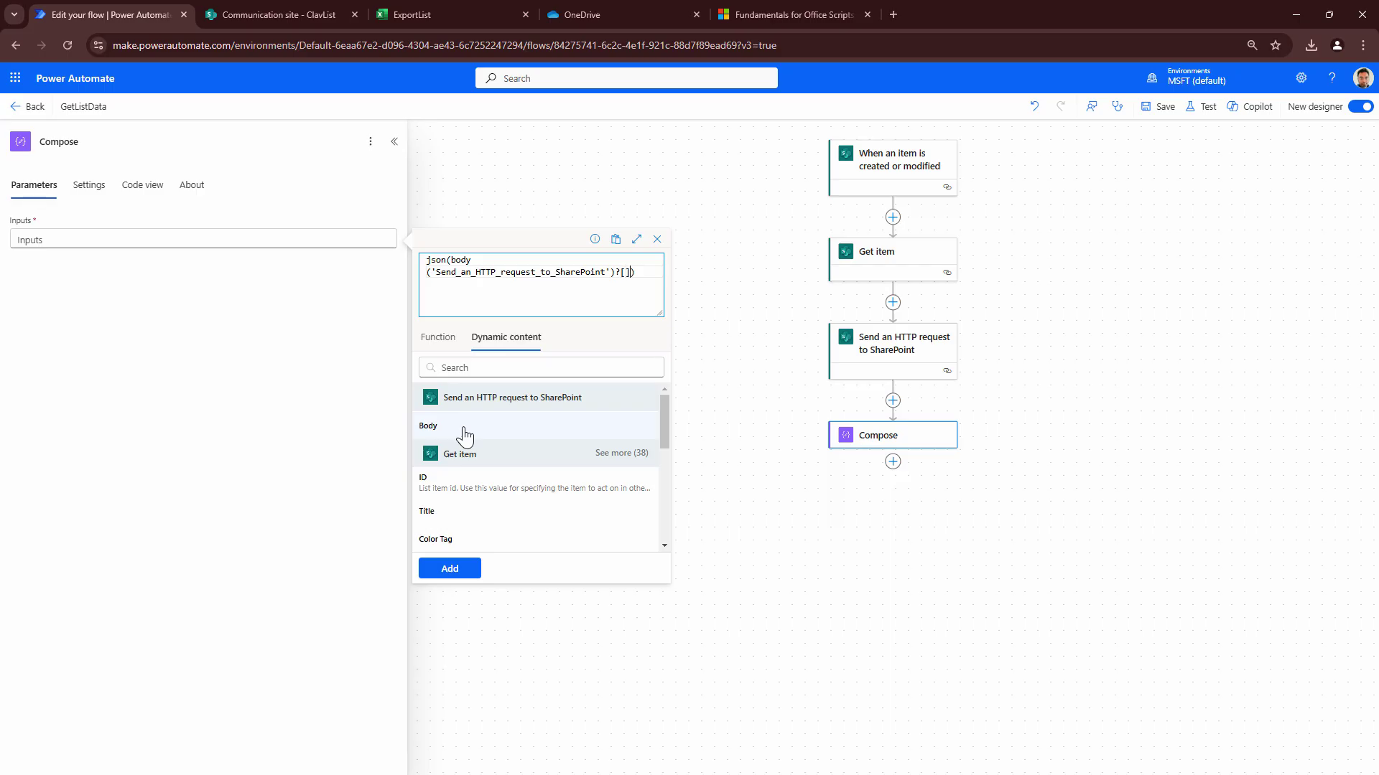
{"action": "type", "text": "?['d']?['spimg'])?"}
{"action": "type", "text": "len"}
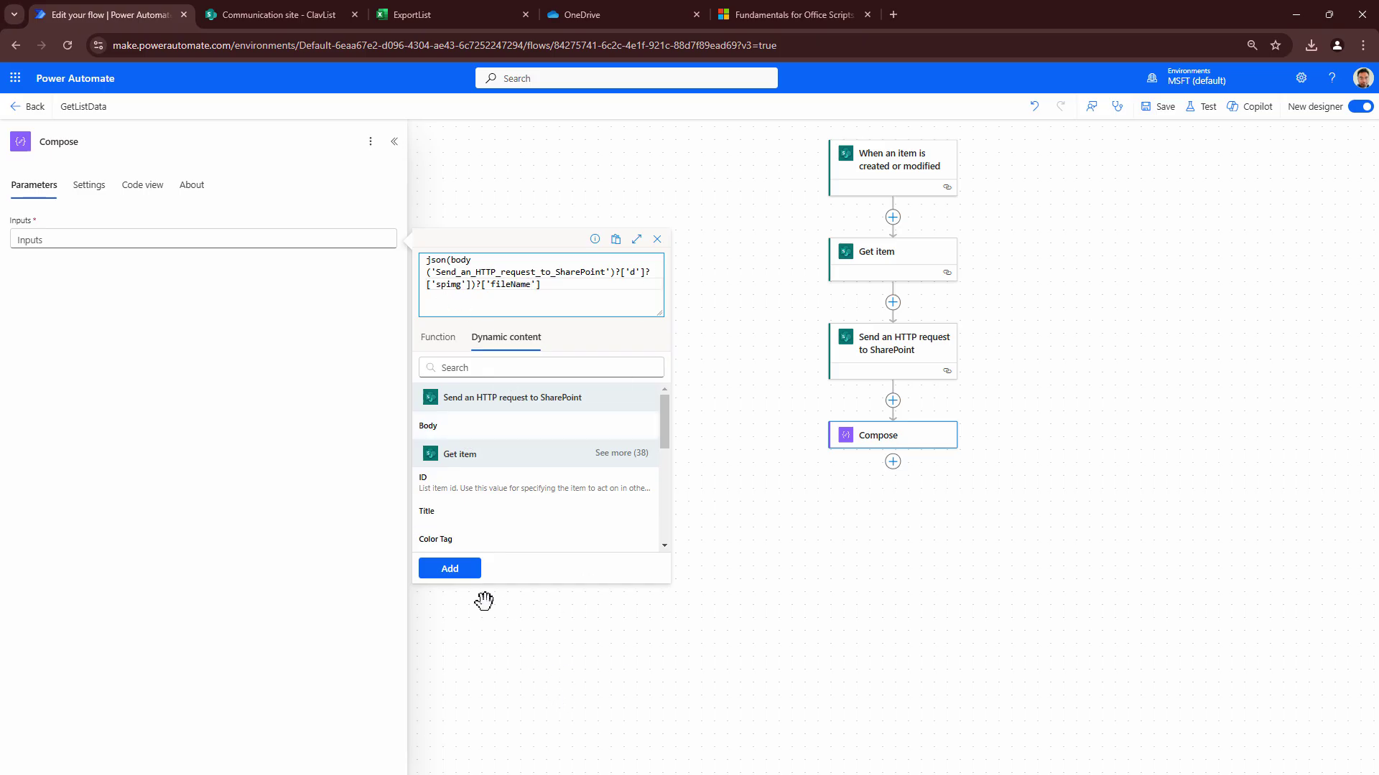
{"action": "left_click", "coordinate": [451, 569]}
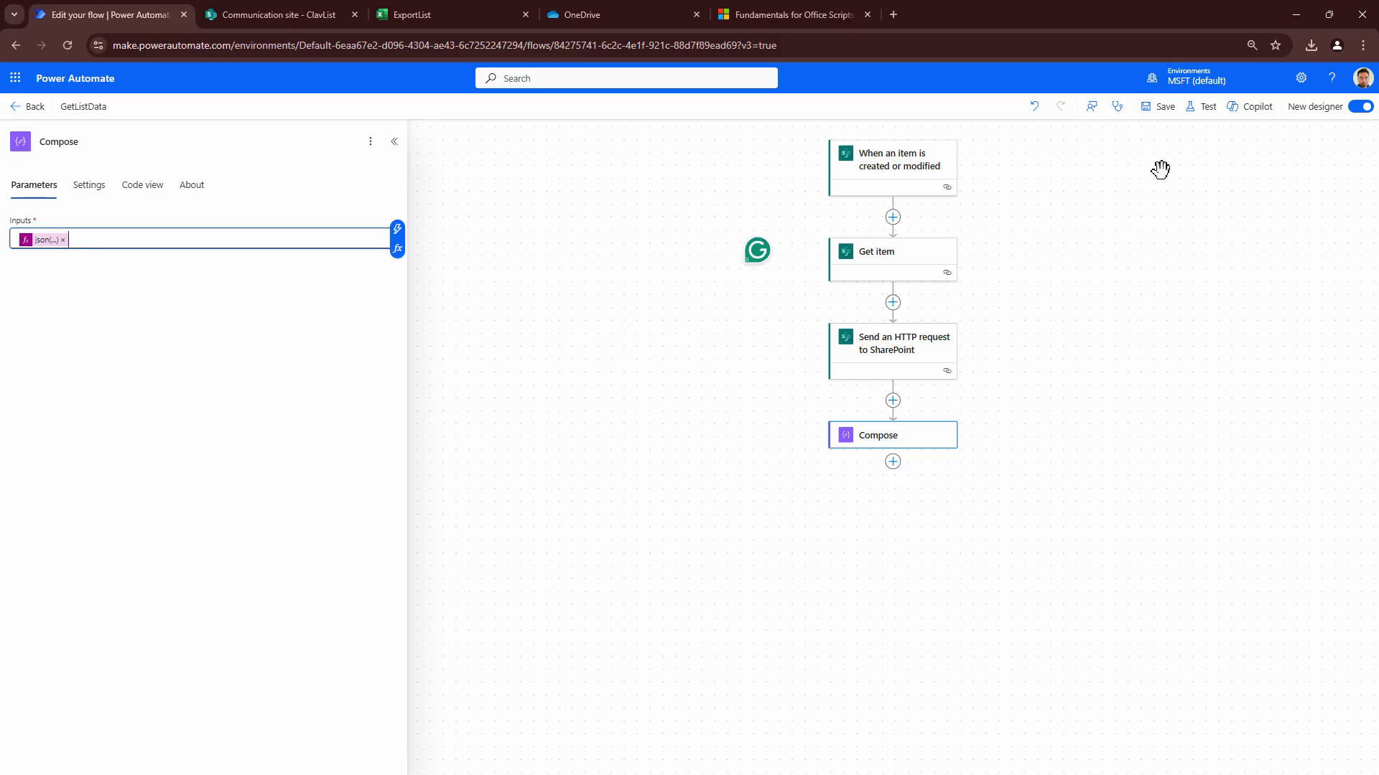
Test-run the flow to check the image file name the Compose step outputs.
{"action": "left_click", "coordinate": [1205, 107]}
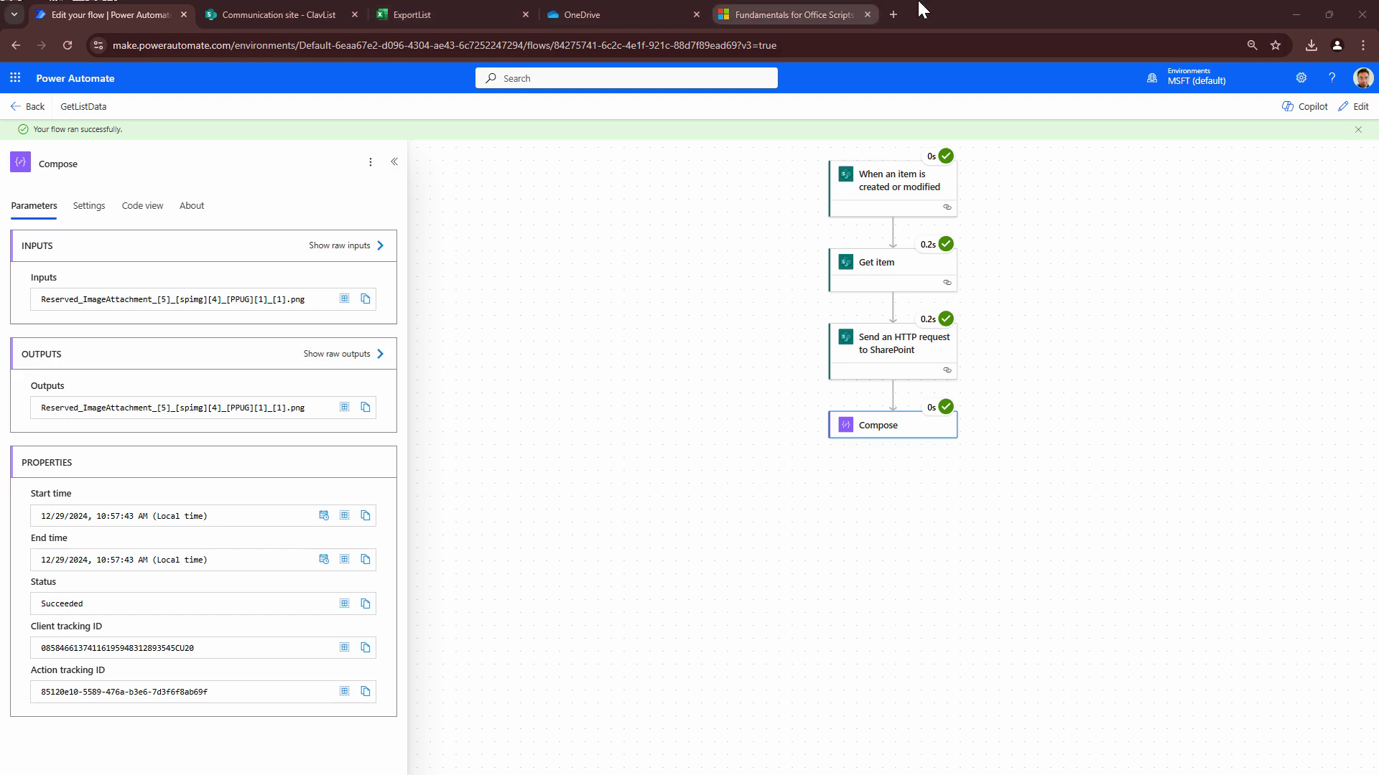
{"action": "left_click", "coordinate": [894, 13]}
{"action": "type", "text": "https://clavinfernandes.wordpress.com/2024/10/26/get-images-from-sharepoint-image-column-updated-tutorial/"}
{"action": "key", "text": "Return"}
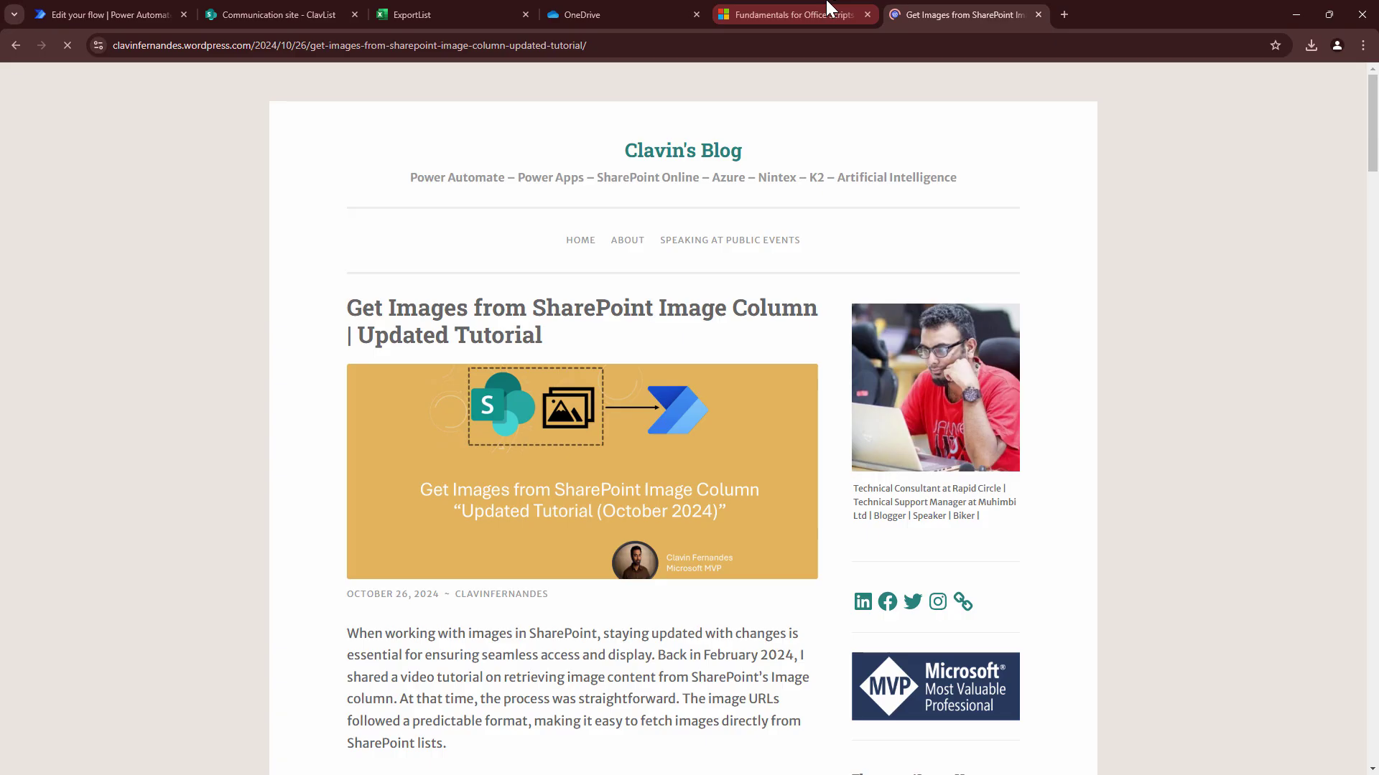
{"action": "scroll", "coordinate": [781, 312], "scroll_direction": "down", "scroll_amount": 9}
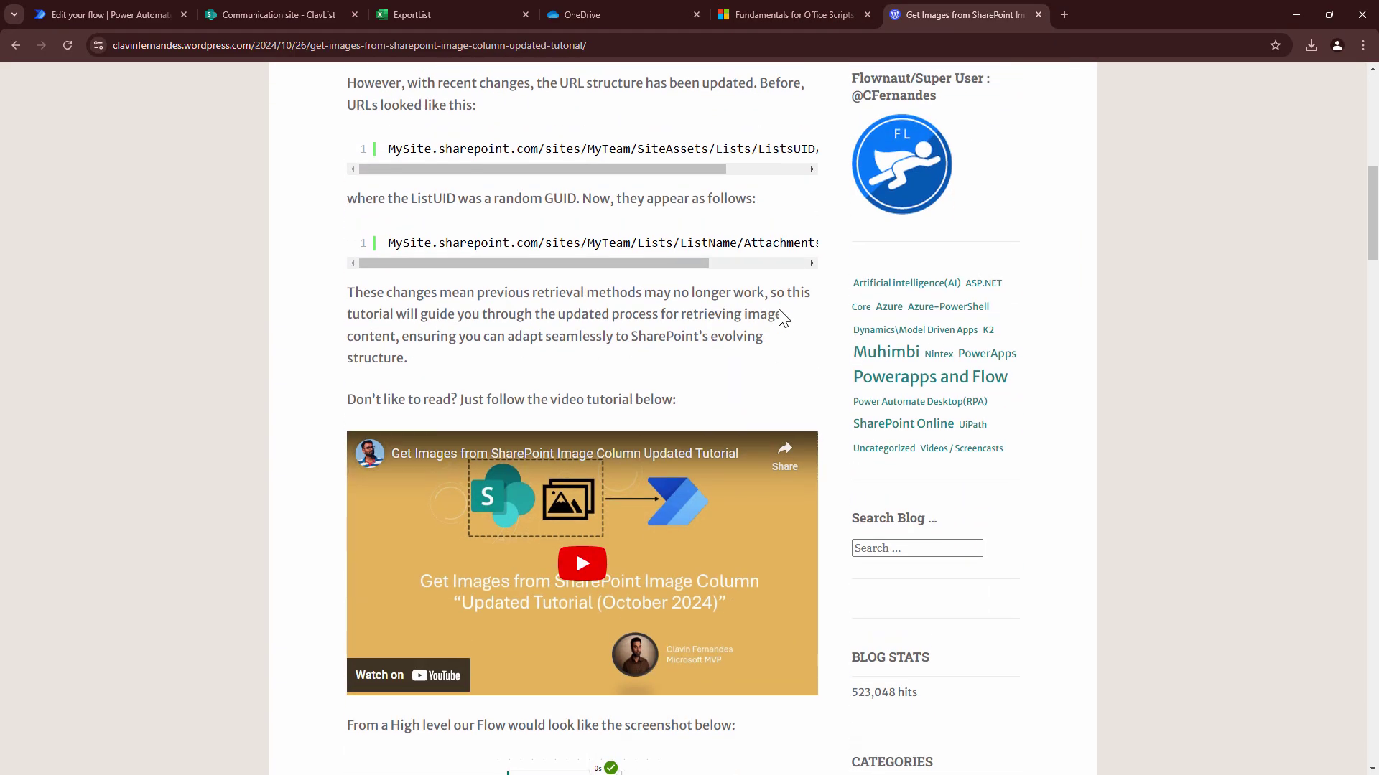
{"action": "scroll", "coordinate": [759, 318], "scroll_direction": "down", "scroll_amount": 6}
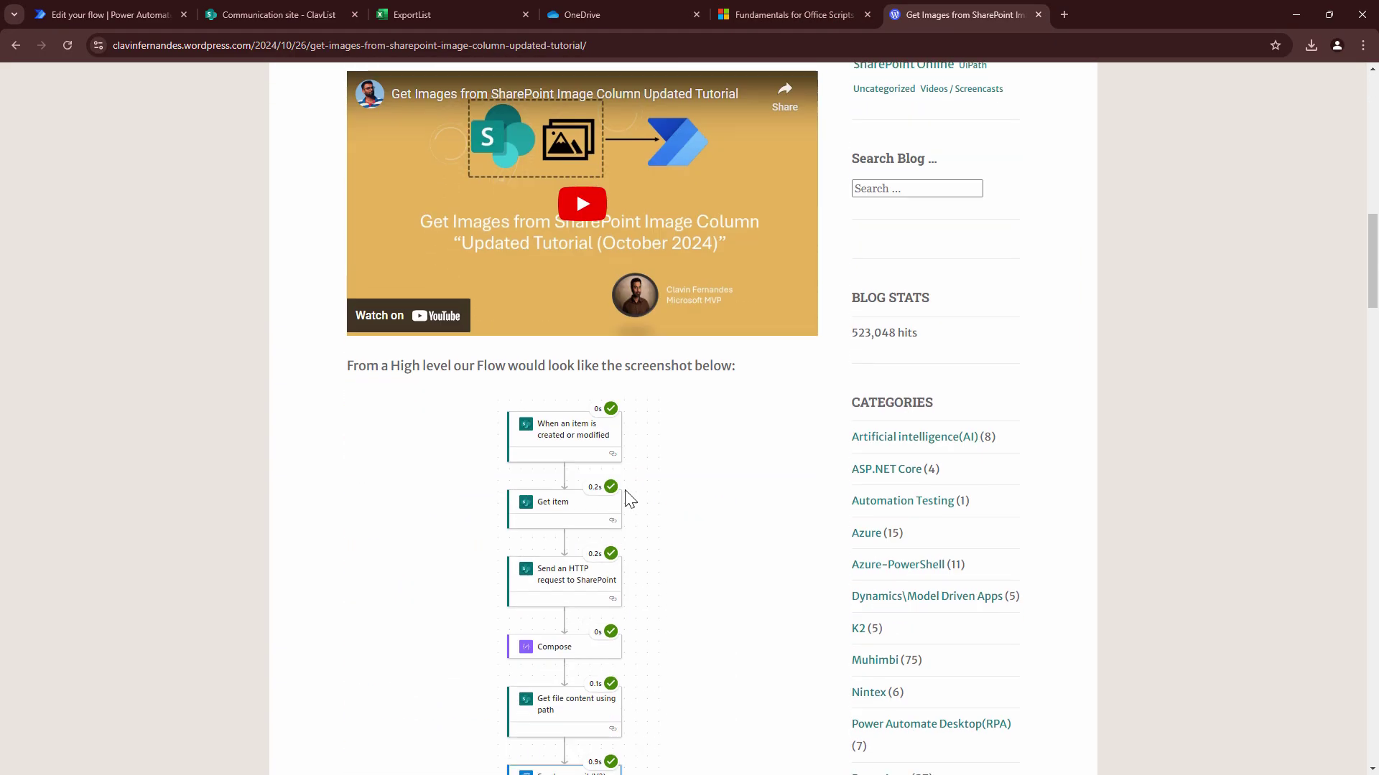
{"action": "scroll", "coordinate": [648, 497], "scroll_direction": "up", "scroll_amount": 5}
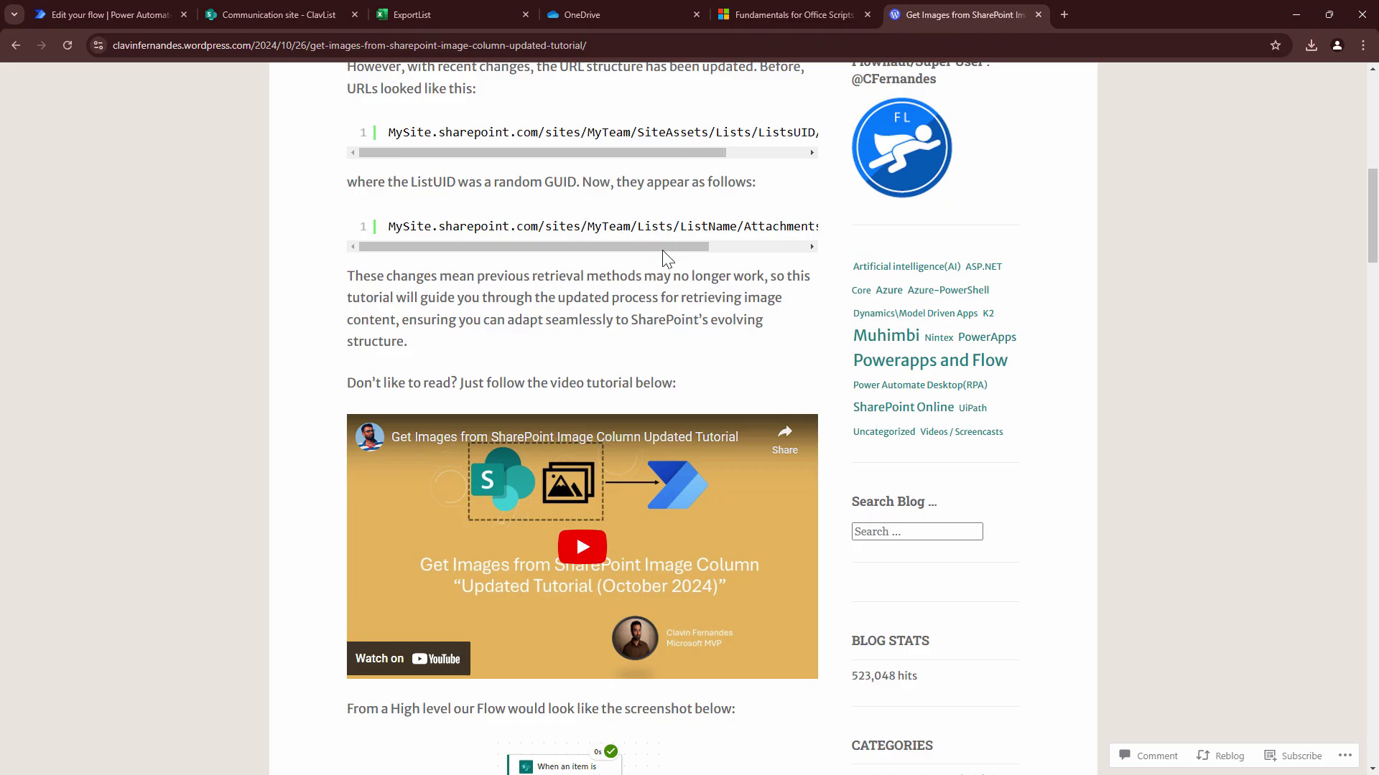
{"action": "left_click_drag", "start_coordinate": [665, 247], "coordinate": [785, 240]}
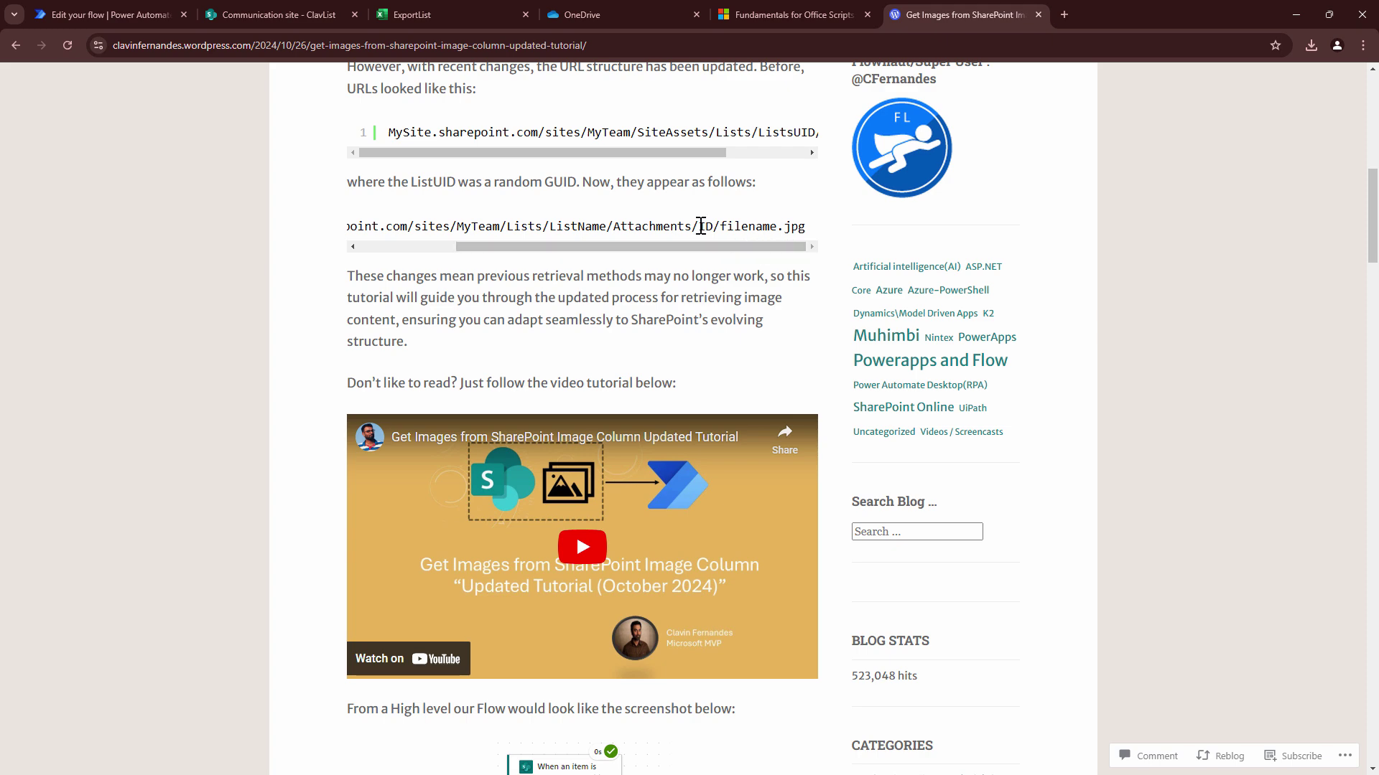
{"action": "scroll", "coordinate": [722, 404], "scroll_direction": "down", "scroll_amount": 3}
{"action": "scroll", "coordinate": [722, 403], "scroll_direction": "up", "scroll_amount": 3}
{"action": "left_click", "coordinate": [1038, 14]}
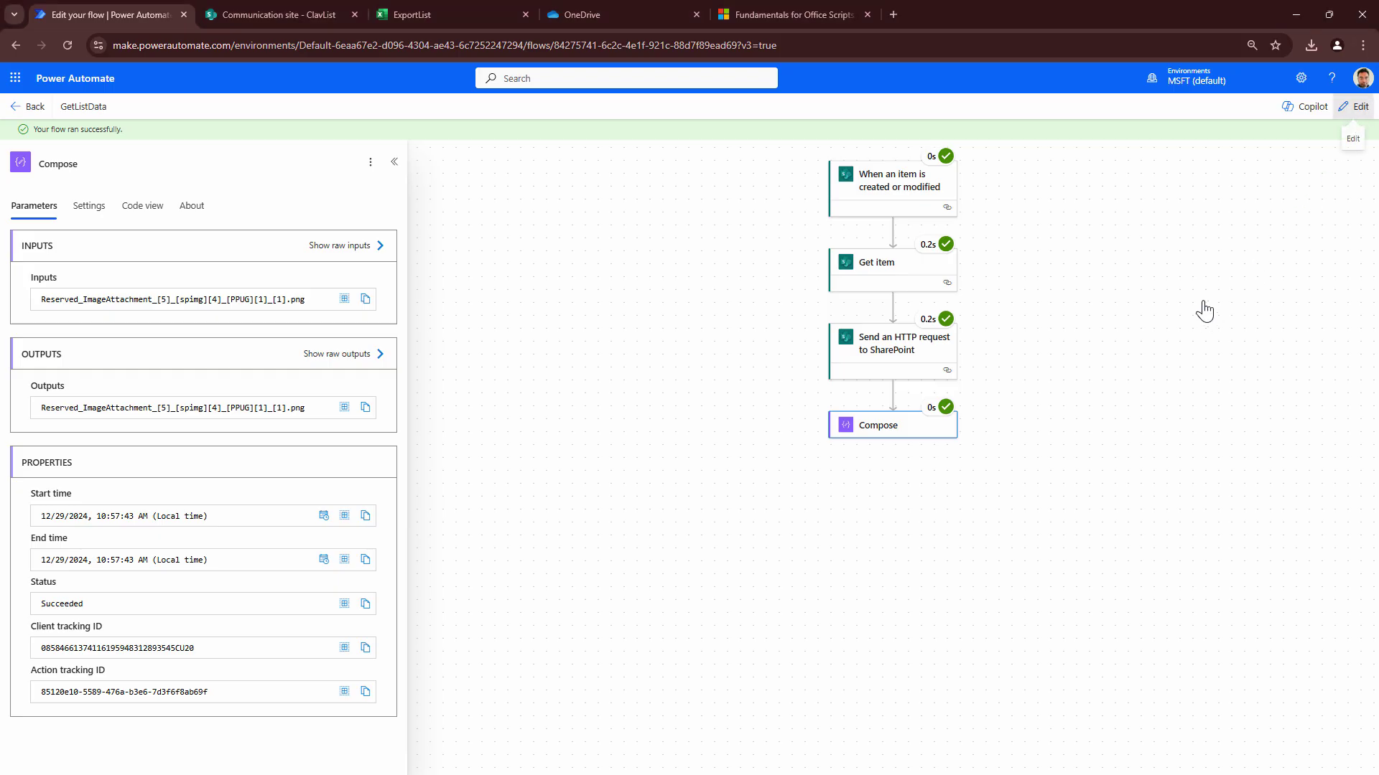
Add a Get file content using path step after Compose, using the Communication site.
{"action": "left_click", "coordinate": [893, 463]}
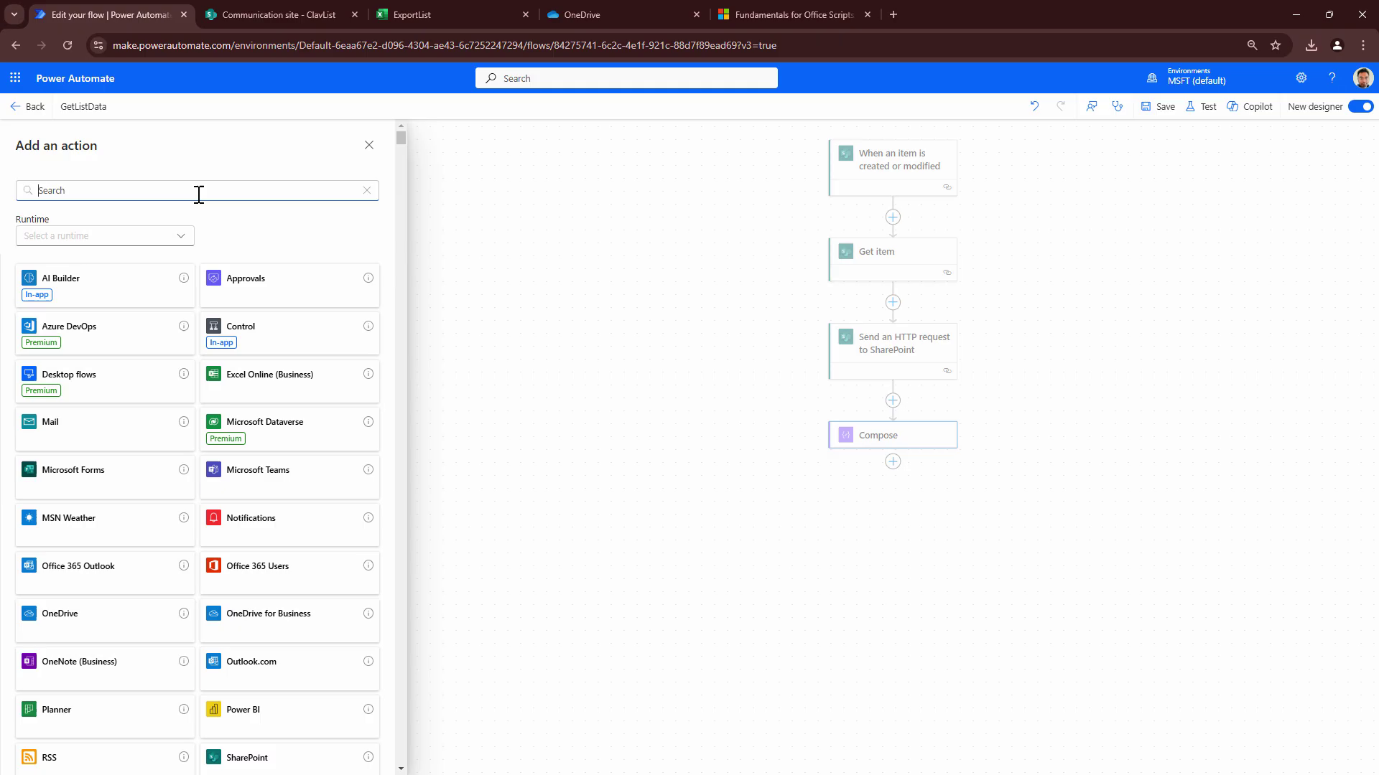
{"action": "type", "text": "Get content using"}
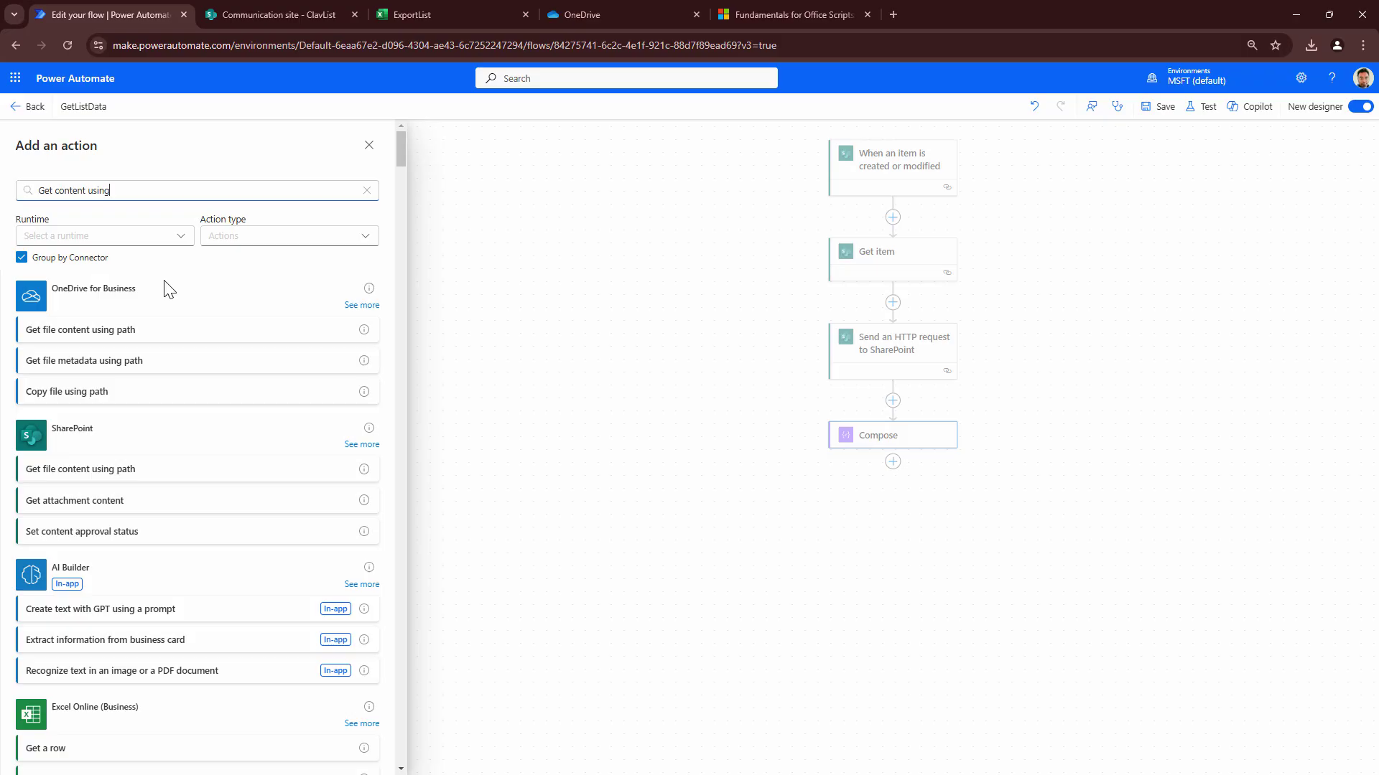
{"action": "left_click", "coordinate": [123, 476]}
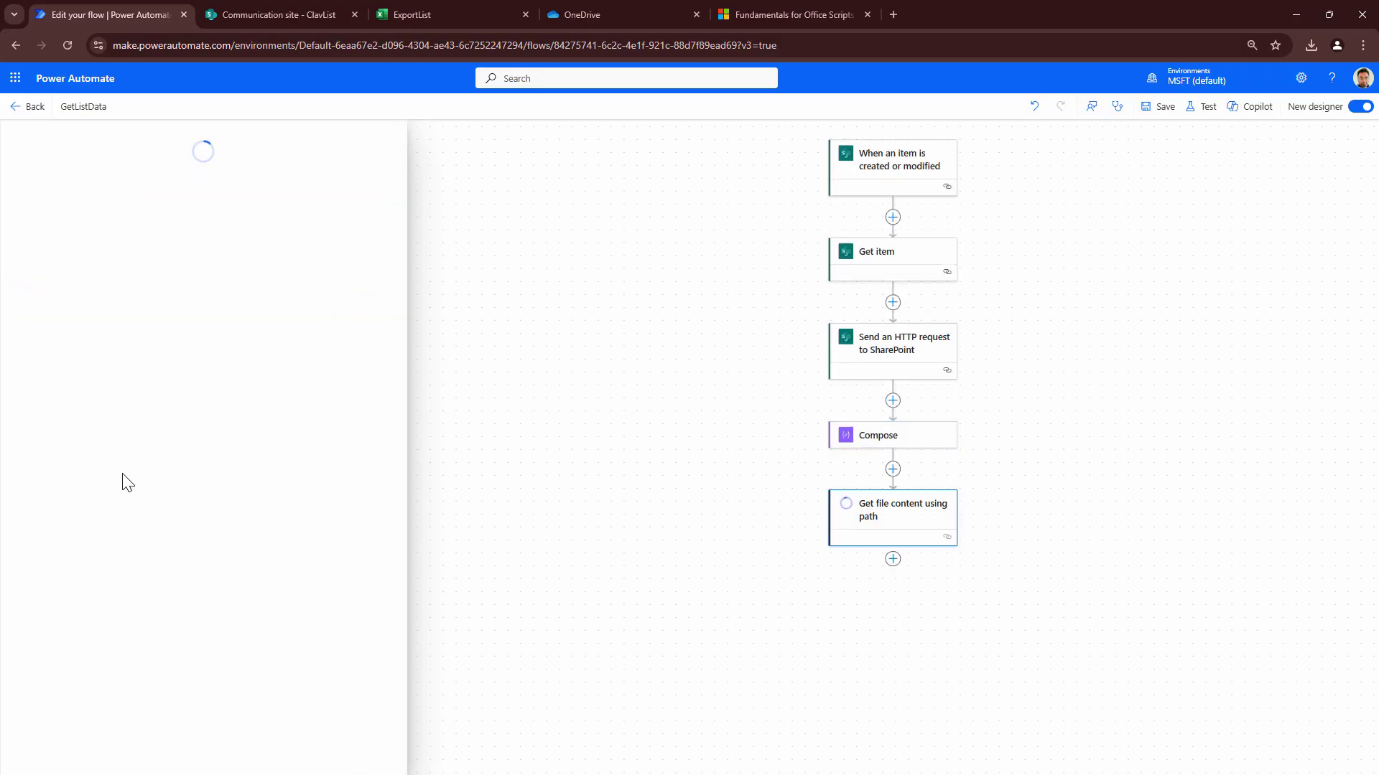
{"action": "left_click", "coordinate": [300, 244]}
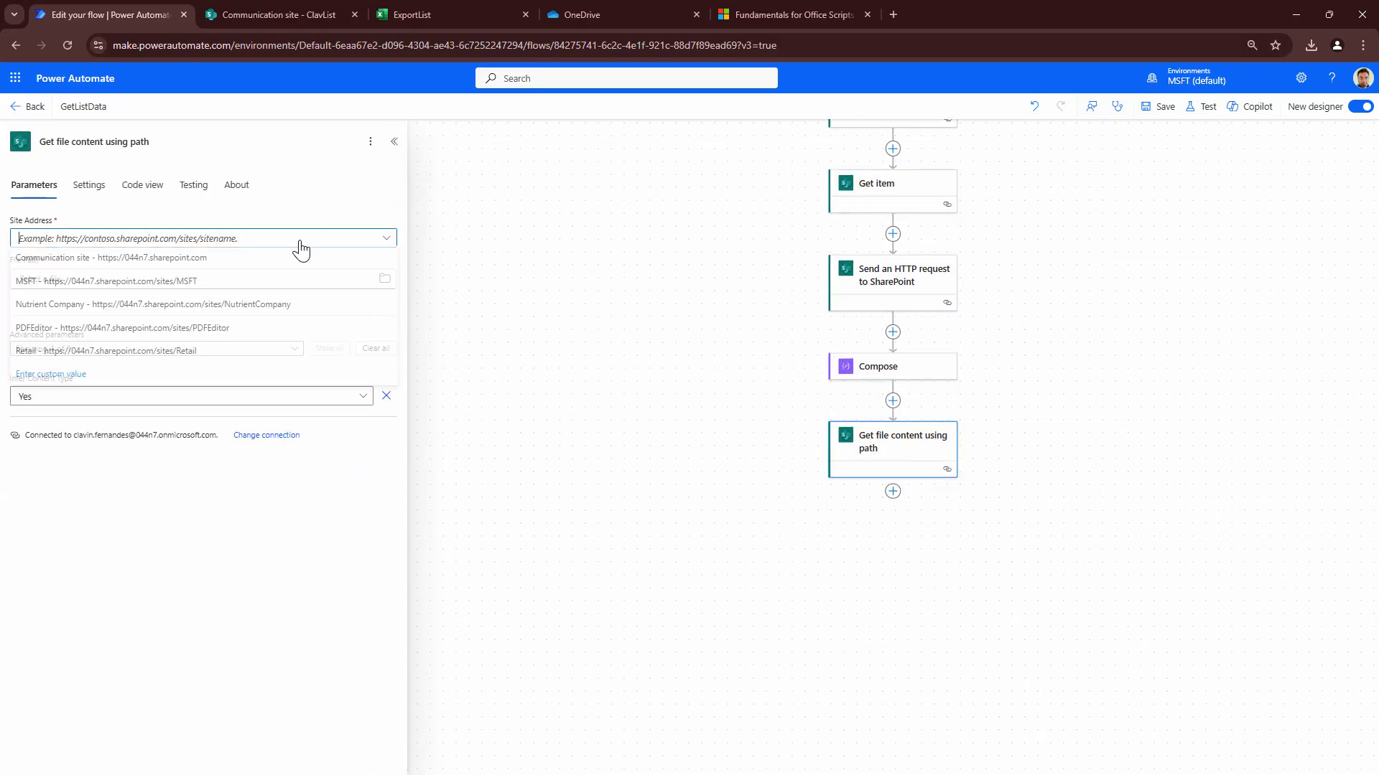
{"action": "left_click", "coordinate": [219, 270]}
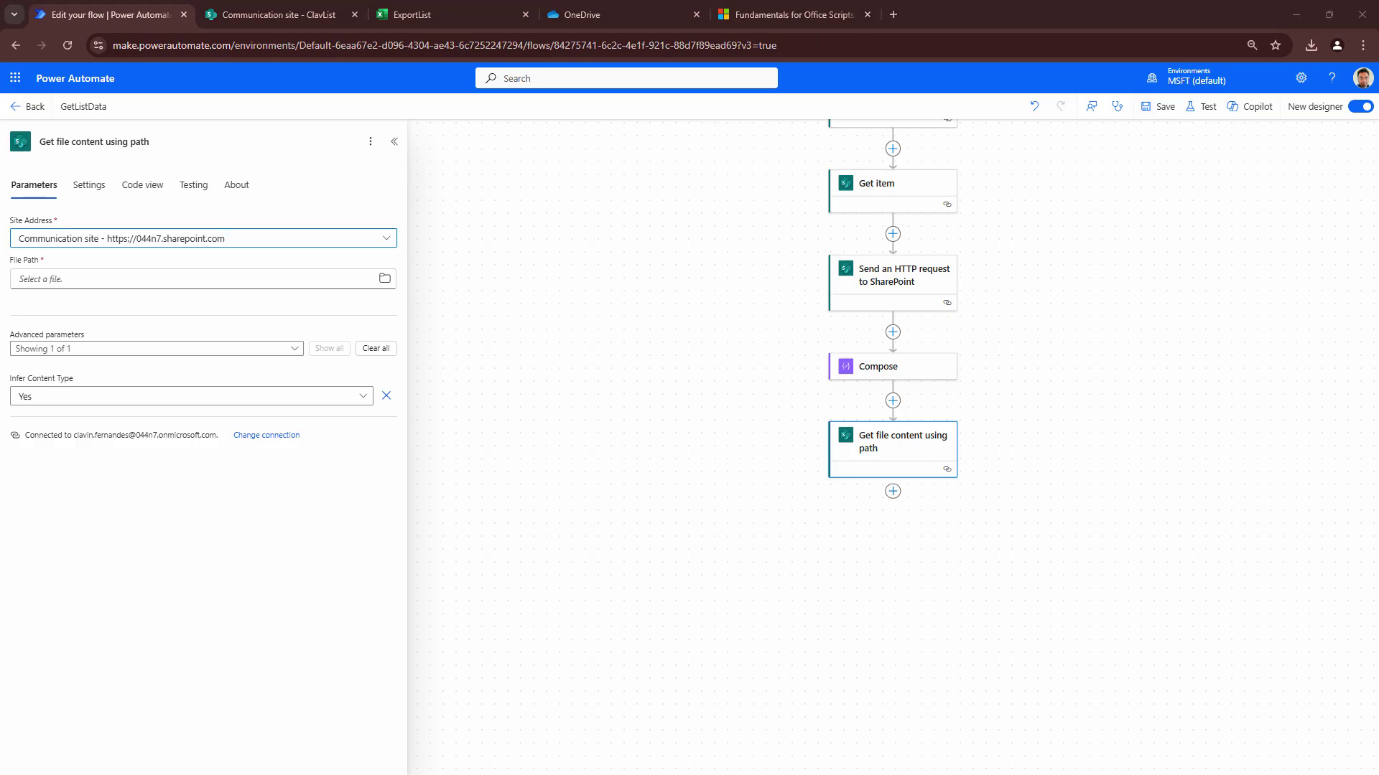
Enter the file path /lists/ClavList/Attachments/, copying the exact list name from SharePoint.
{"action": "left_click", "coordinate": [138, 279]}
{"action": "type", "text": "https://clavinfernandes.wordpress.com/2024/10/26/get-images-from-sharepoint-image-column-updated-tutorial/"}
{"action": "key", "text": "ctrl+a"}
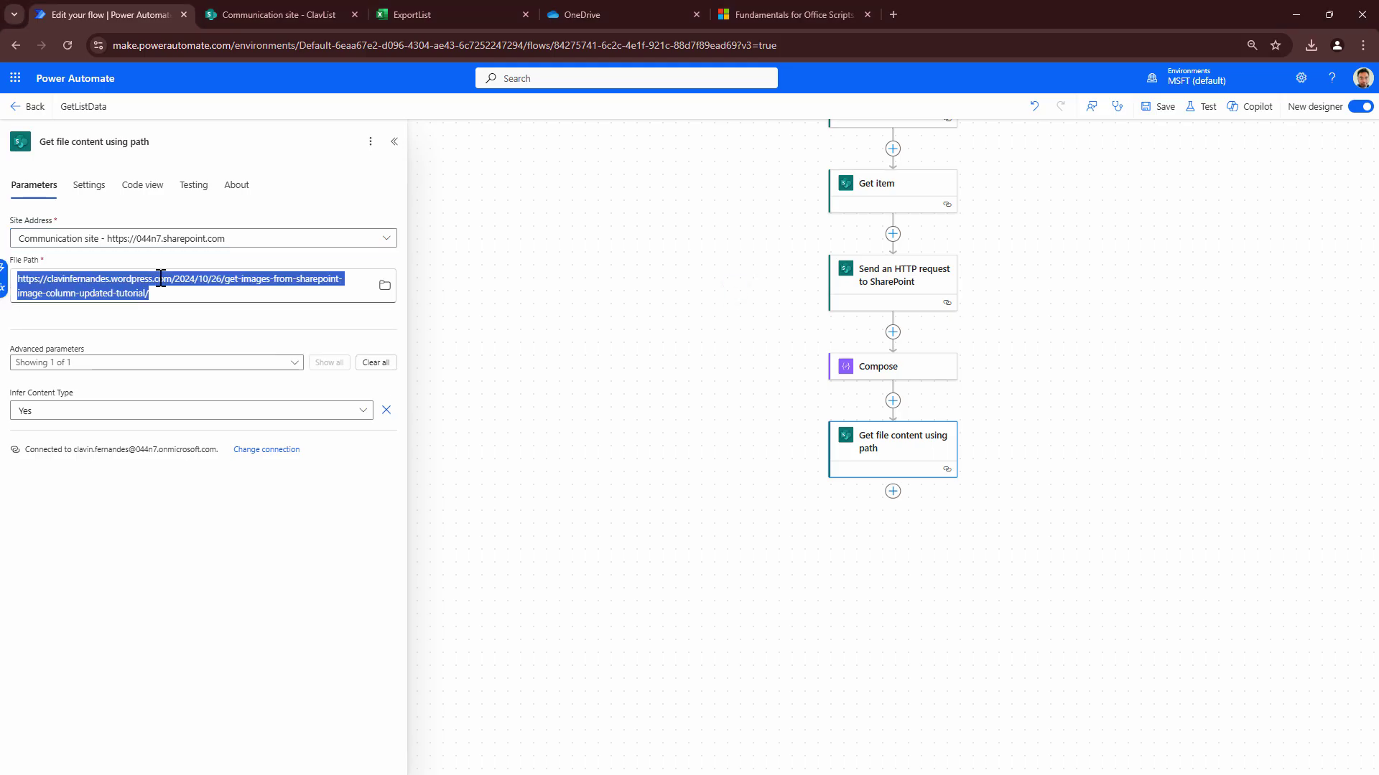
{"action": "key", "text": "BackSpace"}
{"action": "type", "text": "/"}
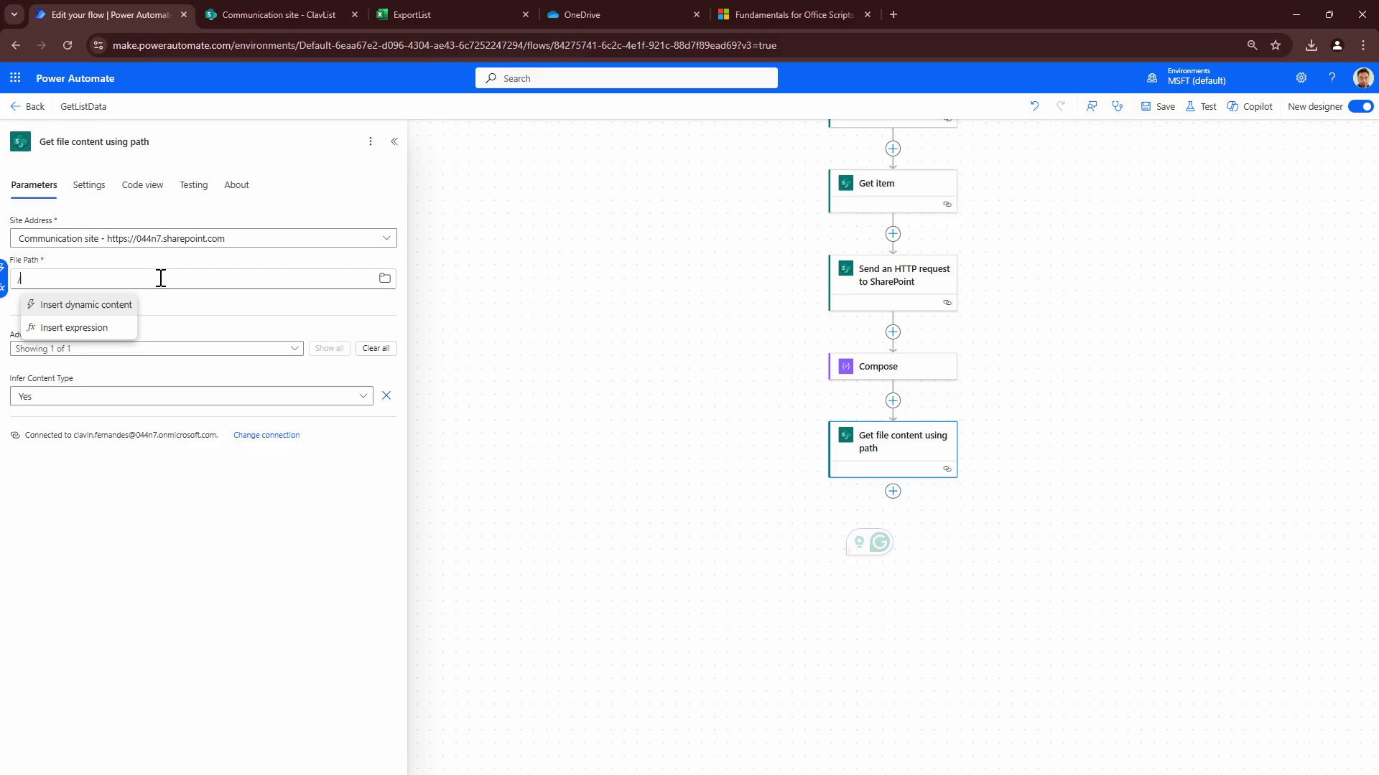
{"action": "type", "text": "lists"}
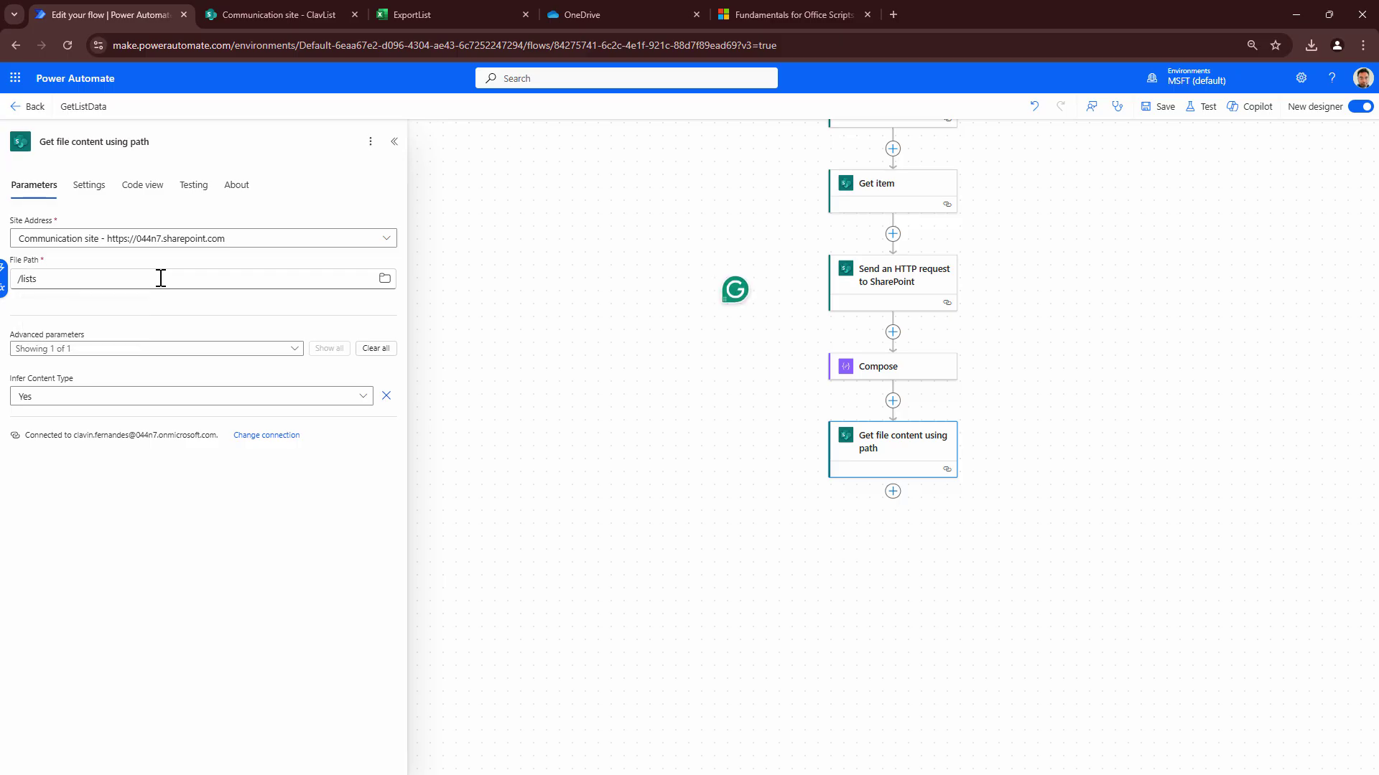
{"action": "type", "text": "/Clavi"}
{"action": "left_click", "coordinate": [280, 14]}
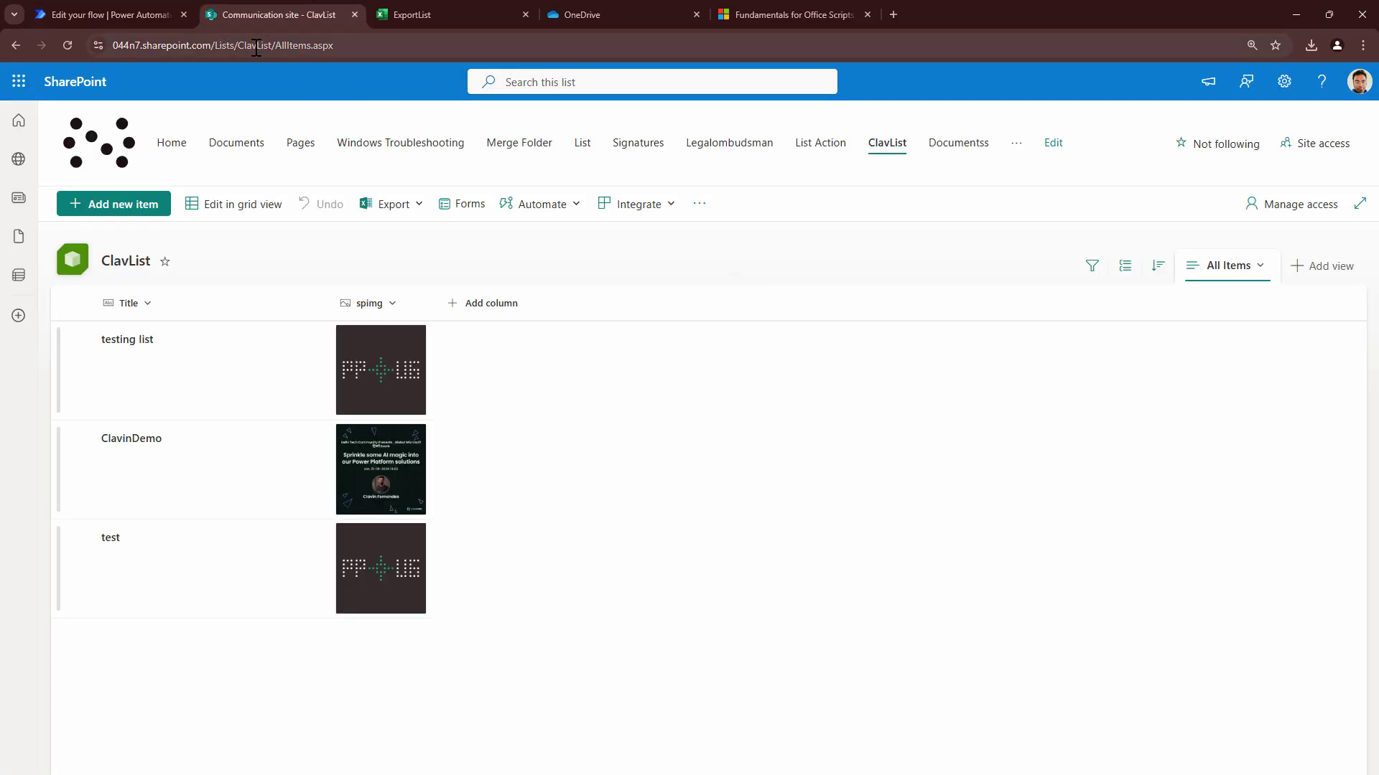
{"action": "double_click", "coordinate": [287, 45]}
{"action": "key", "text": "ctrl+c"}
{"action": "left_click", "coordinate": [115, 14]}
{"action": "double_click", "coordinate": [69, 279]}
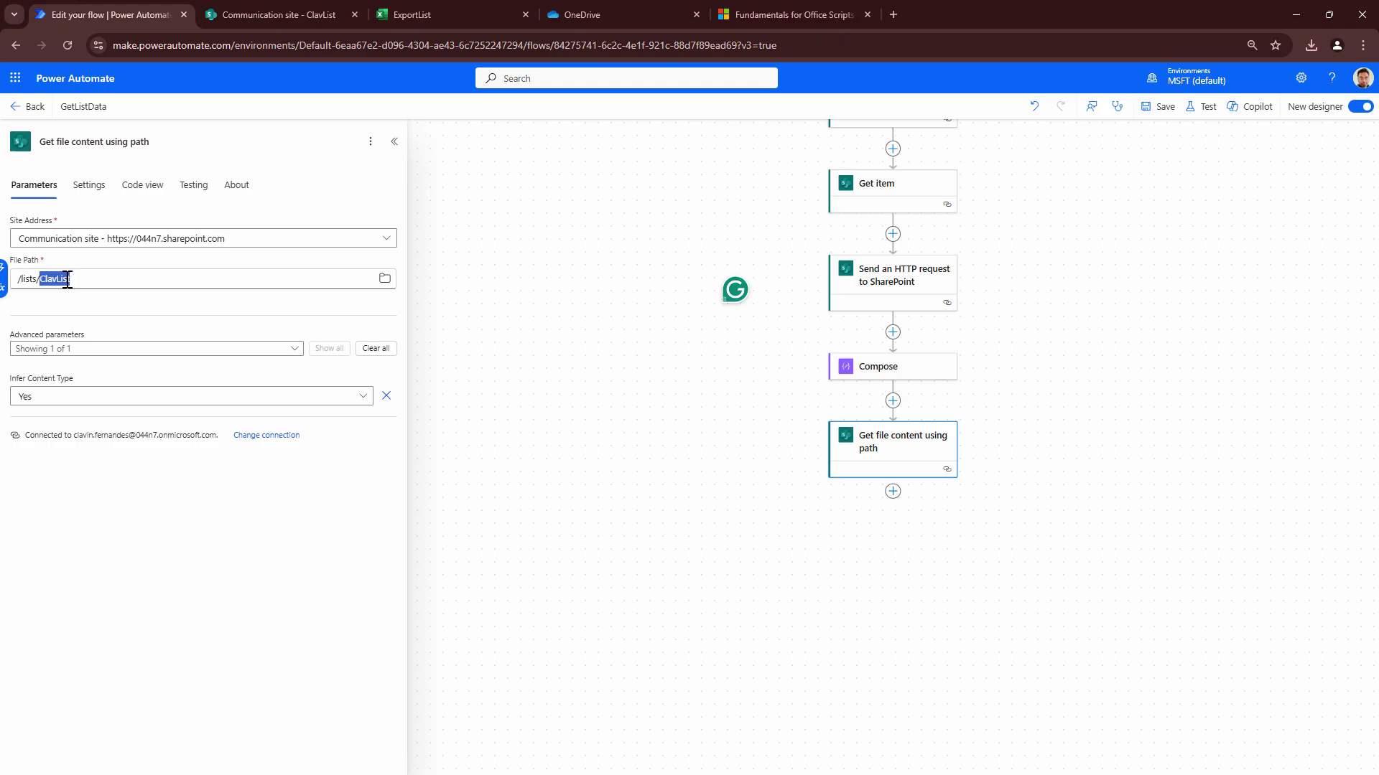
{"action": "key", "text": "ctrl+v"}
{"action": "type", "text": "/"}
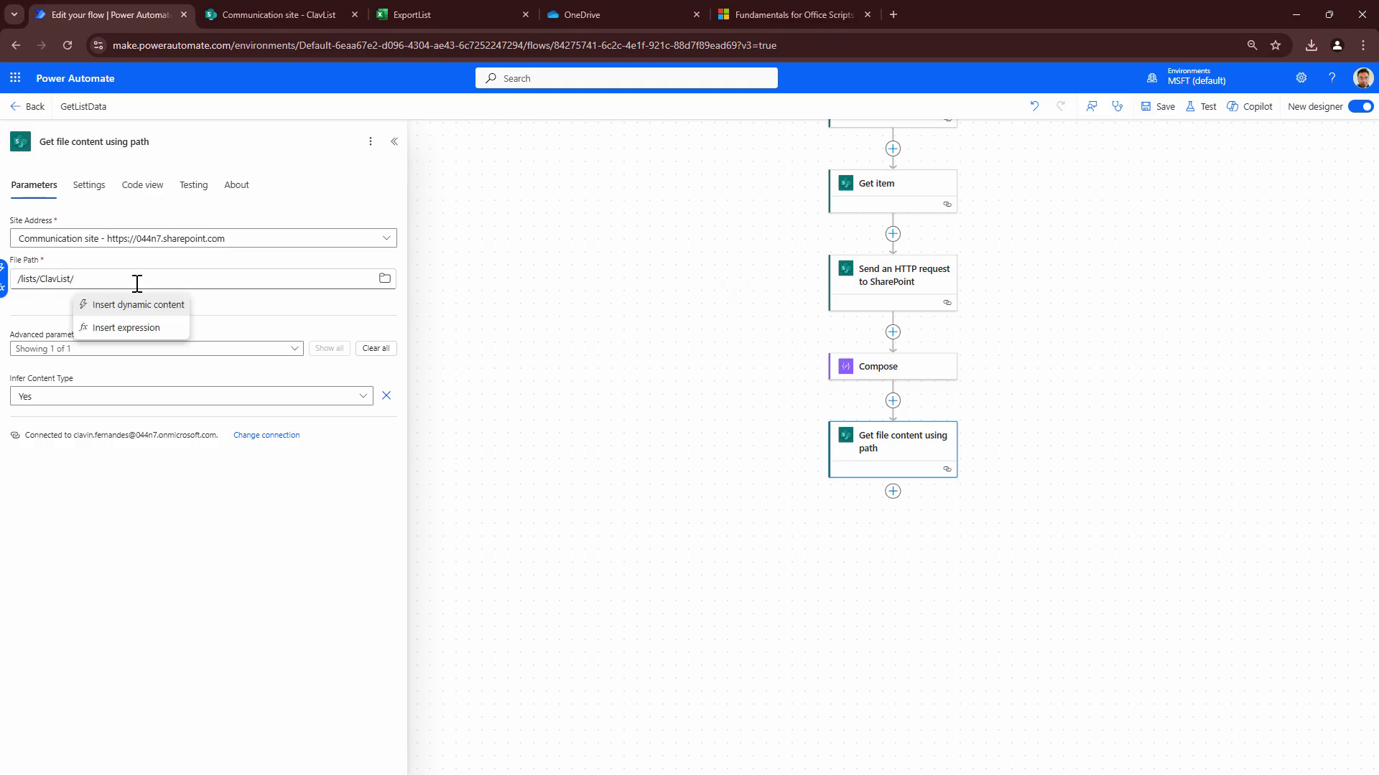
{"action": "type", "text": "Attachment"}
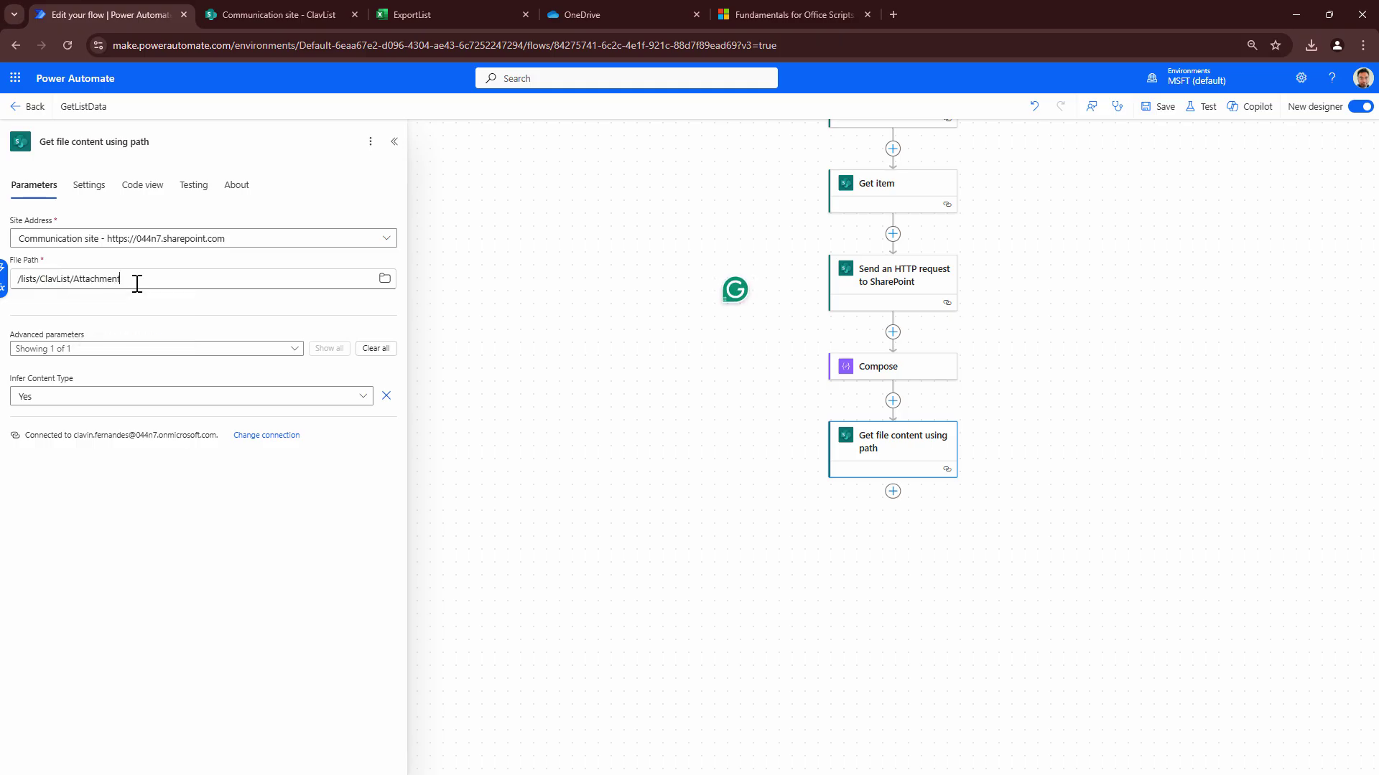
{"action": "type", "text": "s/"}
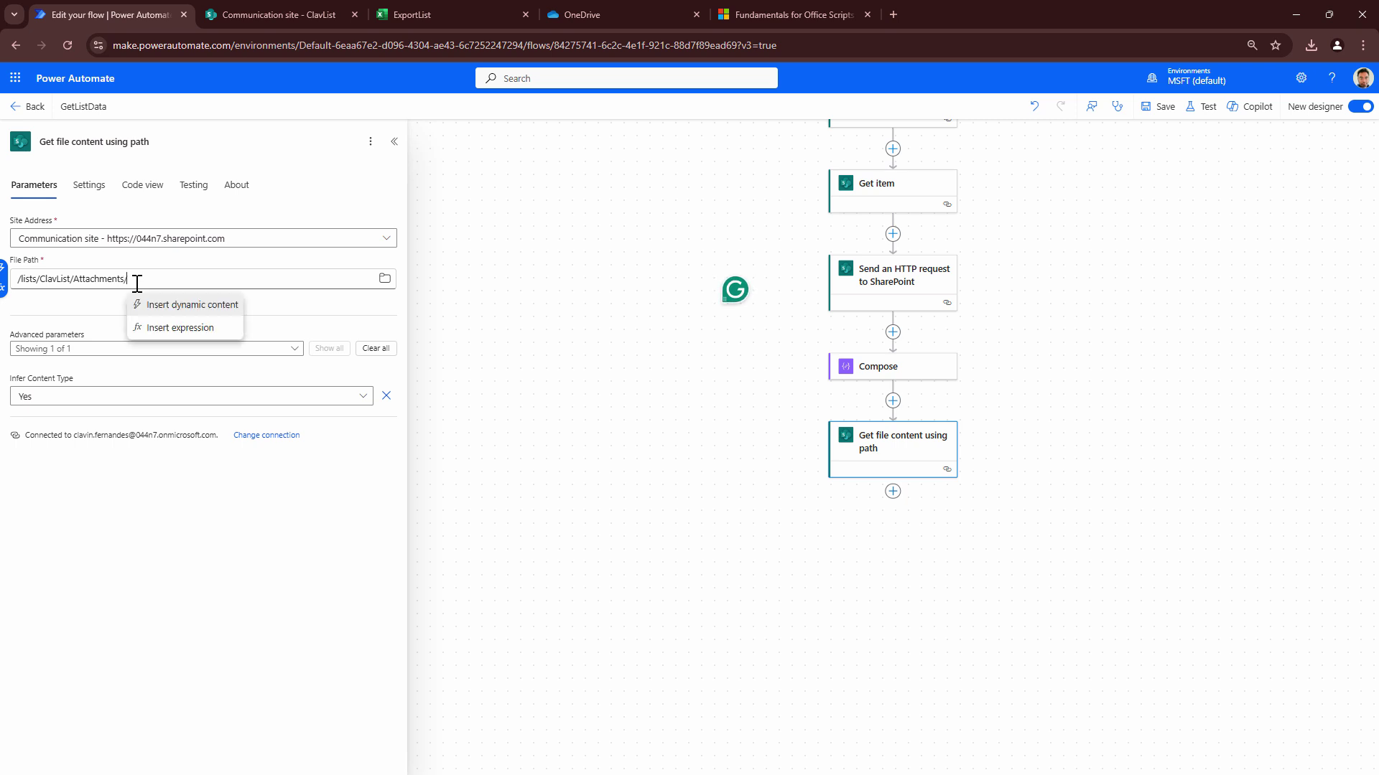
{"action": "left_click", "coordinate": [385, 278]}
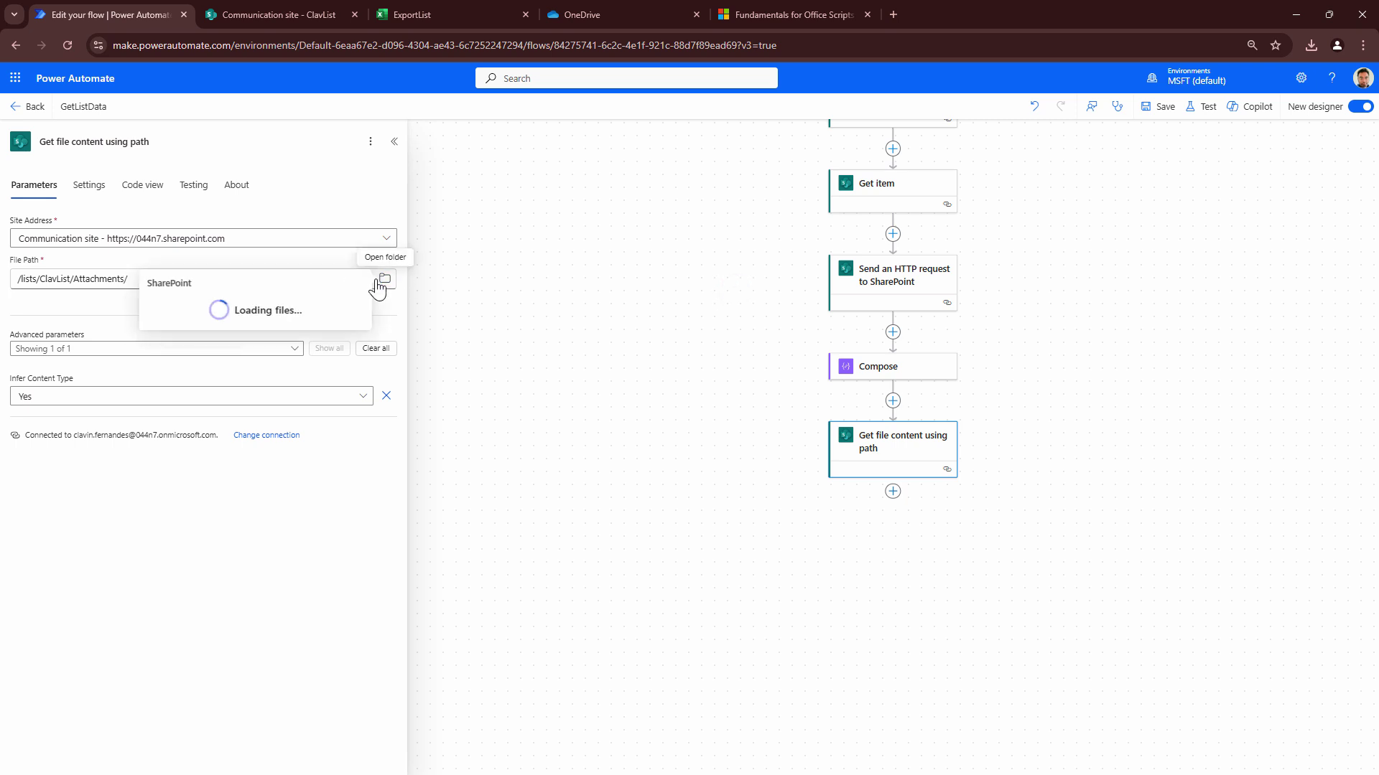
{"action": "left_click", "coordinate": [128, 280]}
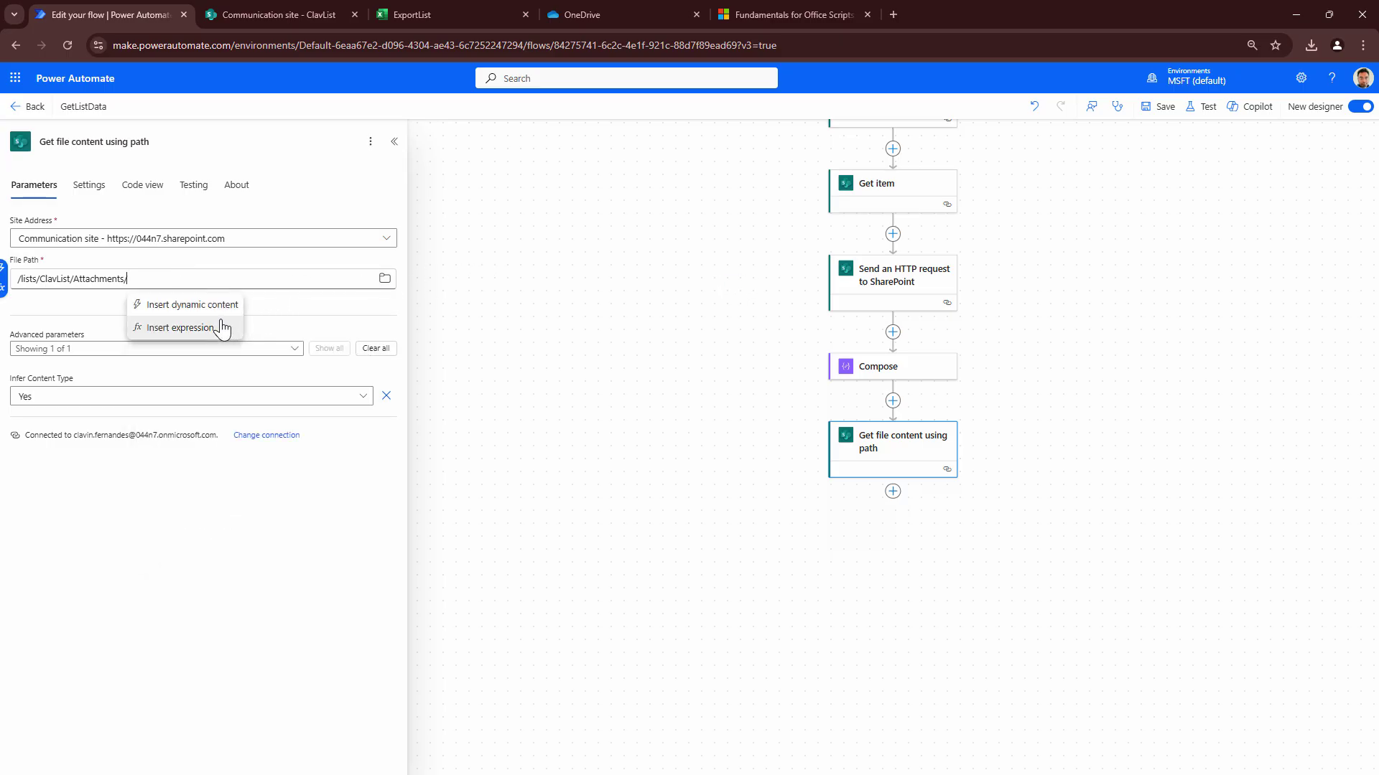
Append the Get item ID expression, a slash and the Compose output to the path.
{"action": "left_click", "coordinate": [209, 329]}
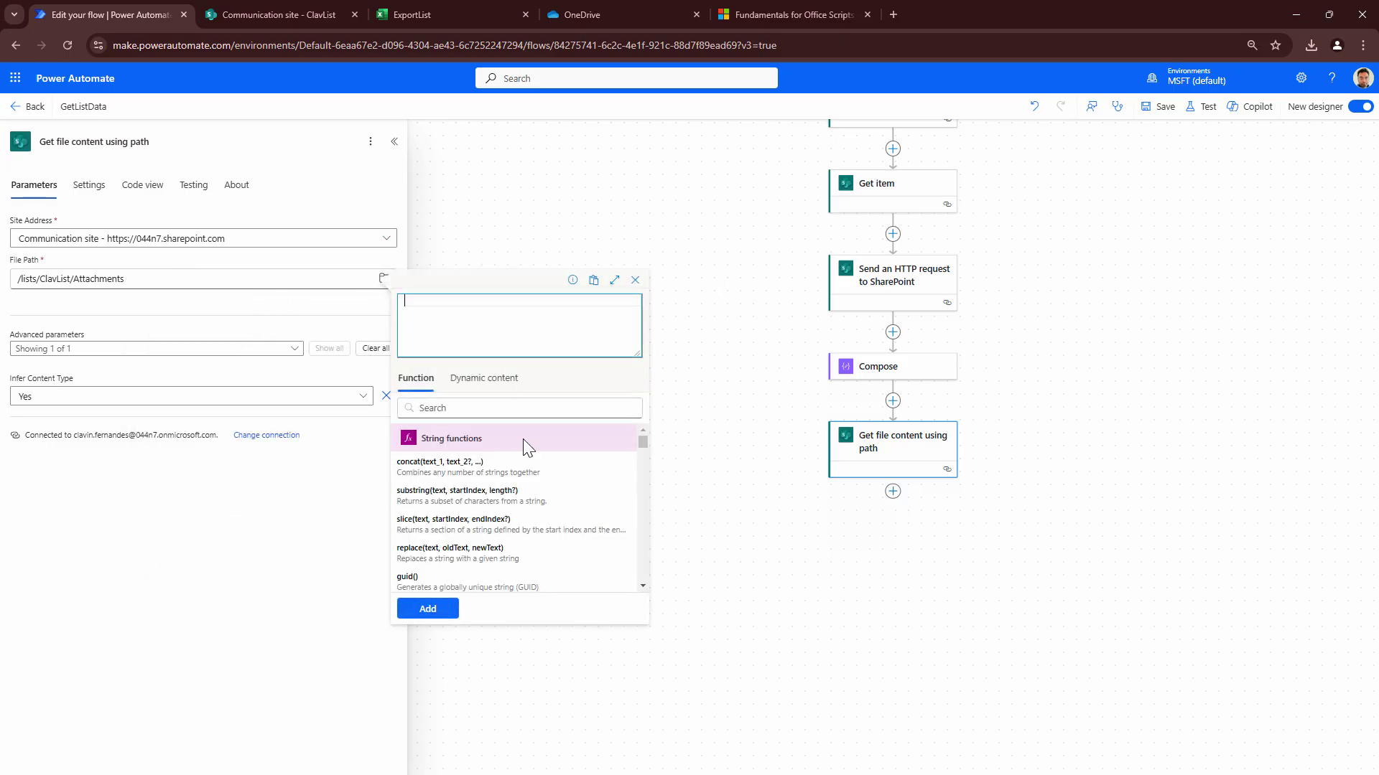
{"action": "left_click", "coordinate": [481, 378]}
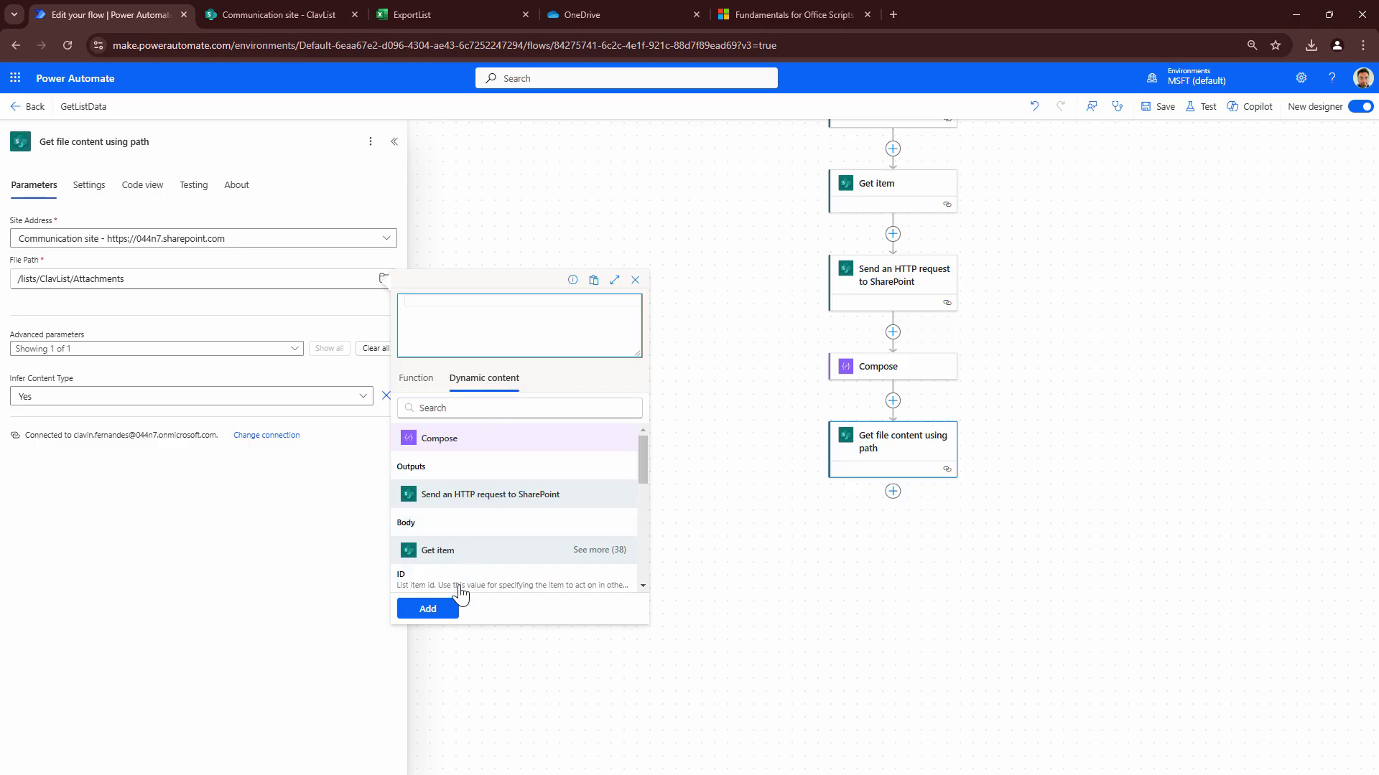
{"action": "left_click", "coordinate": [458, 586]}
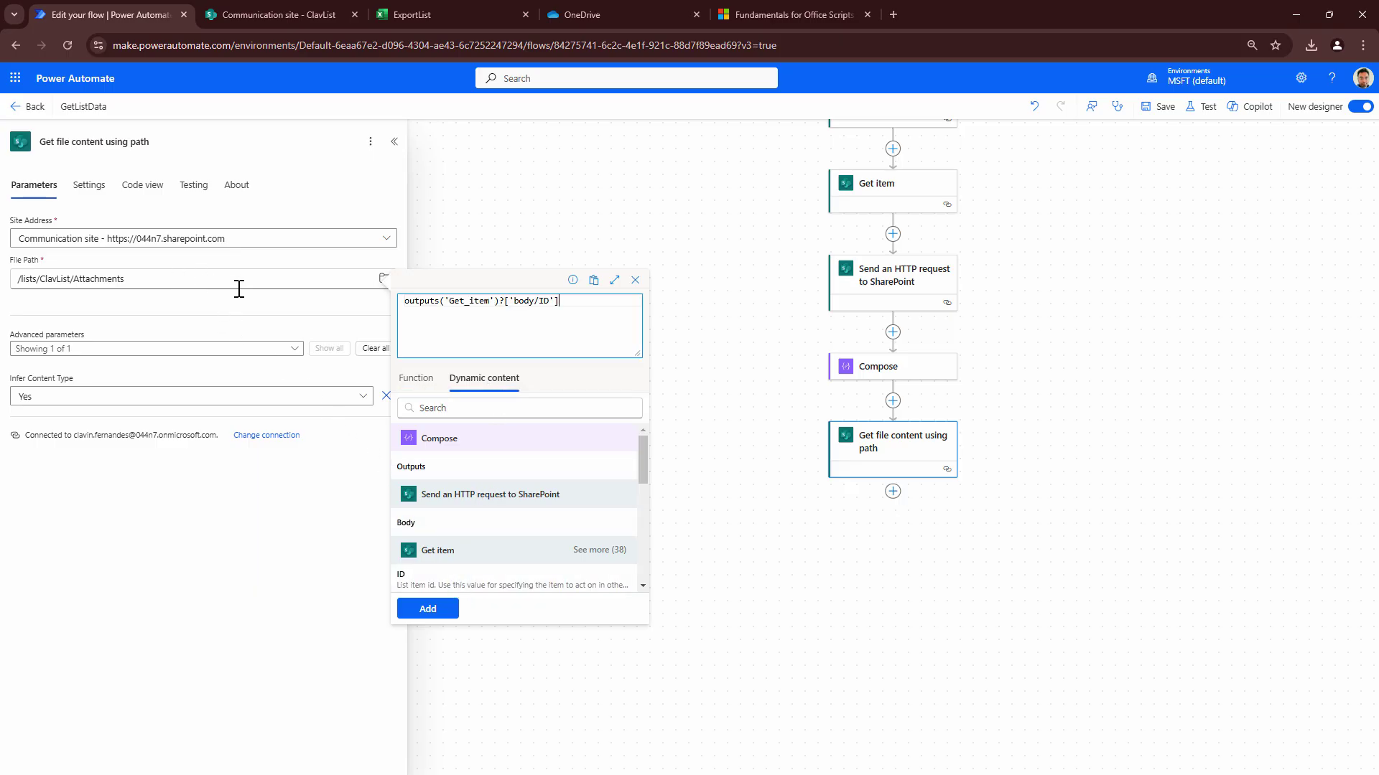
{"action": "left_click", "coordinate": [219, 272]}
{"action": "type", "text": "/outputs(...)/"}
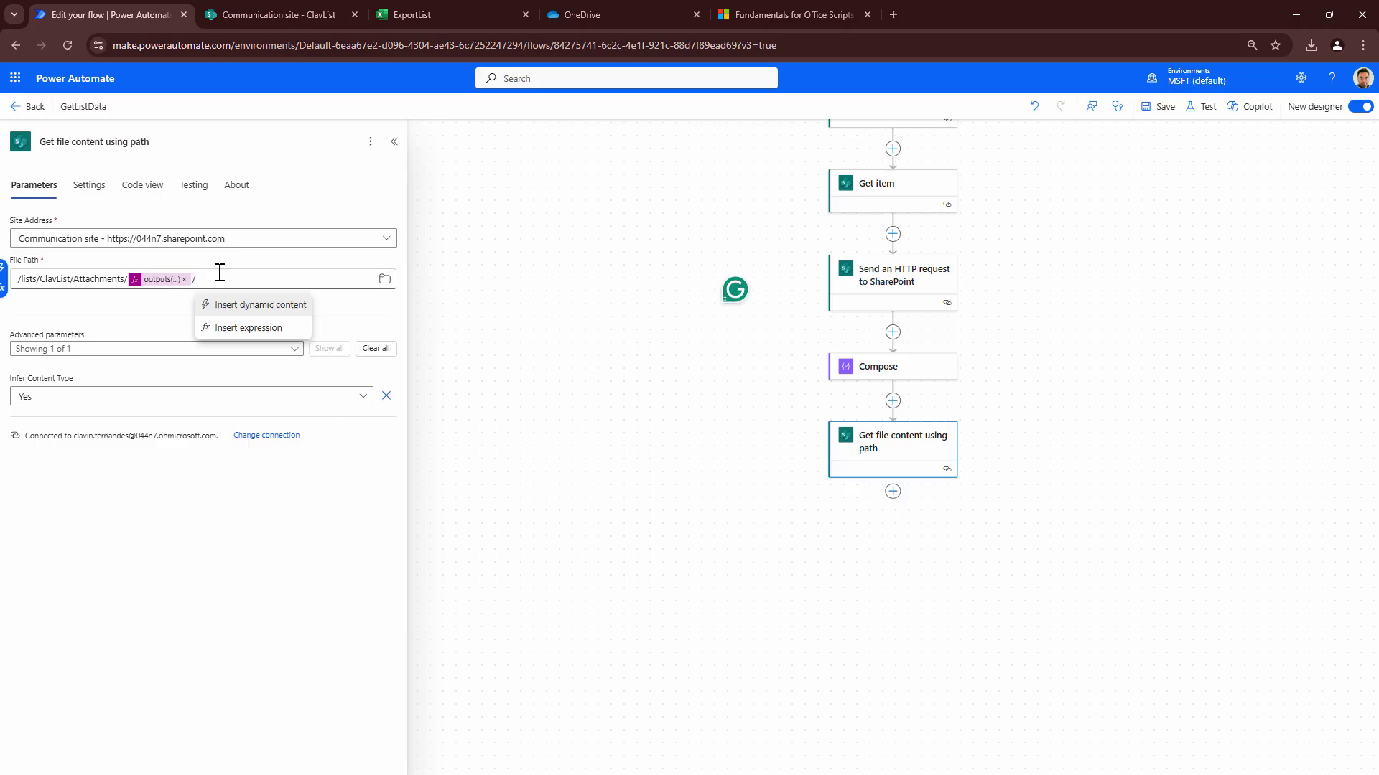
{"action": "left_click", "coordinate": [280, 309]}
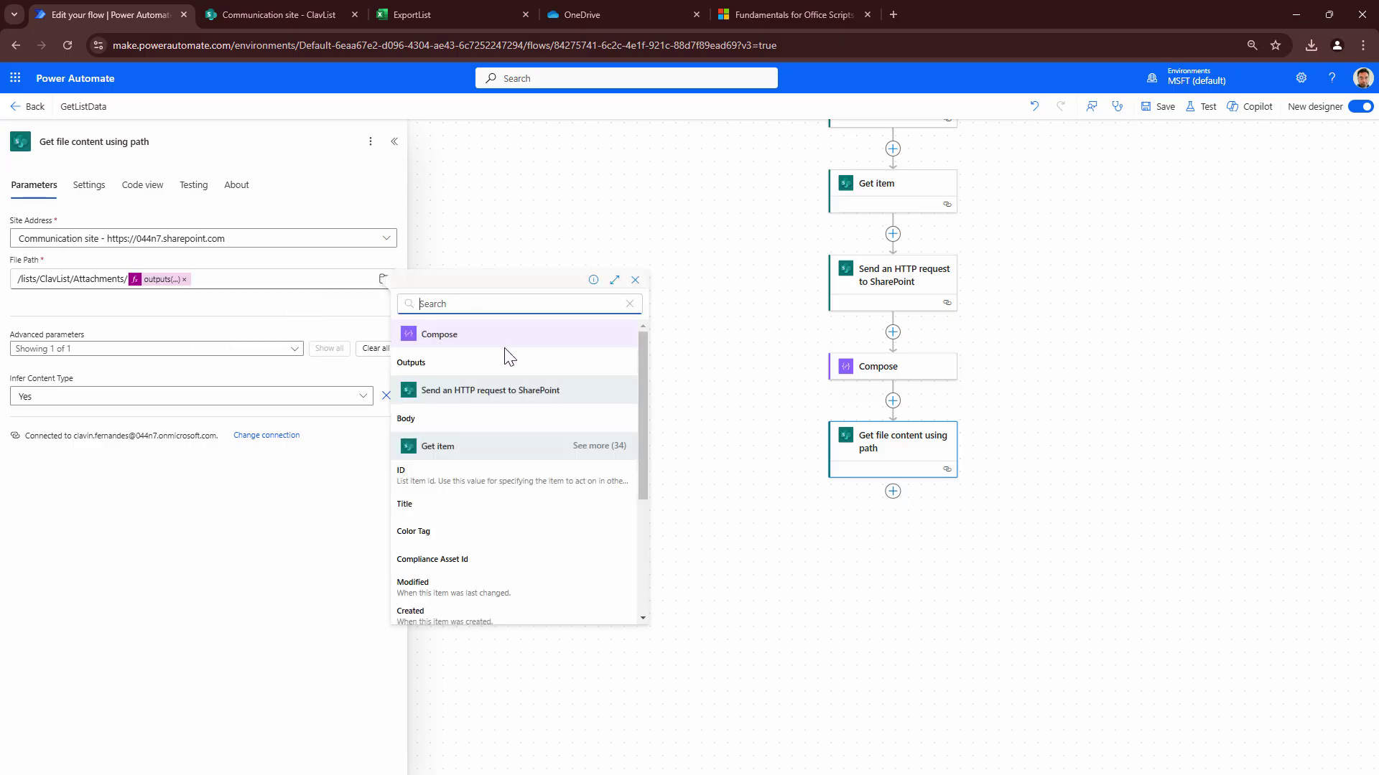
{"action": "left_click", "coordinate": [488, 370]}
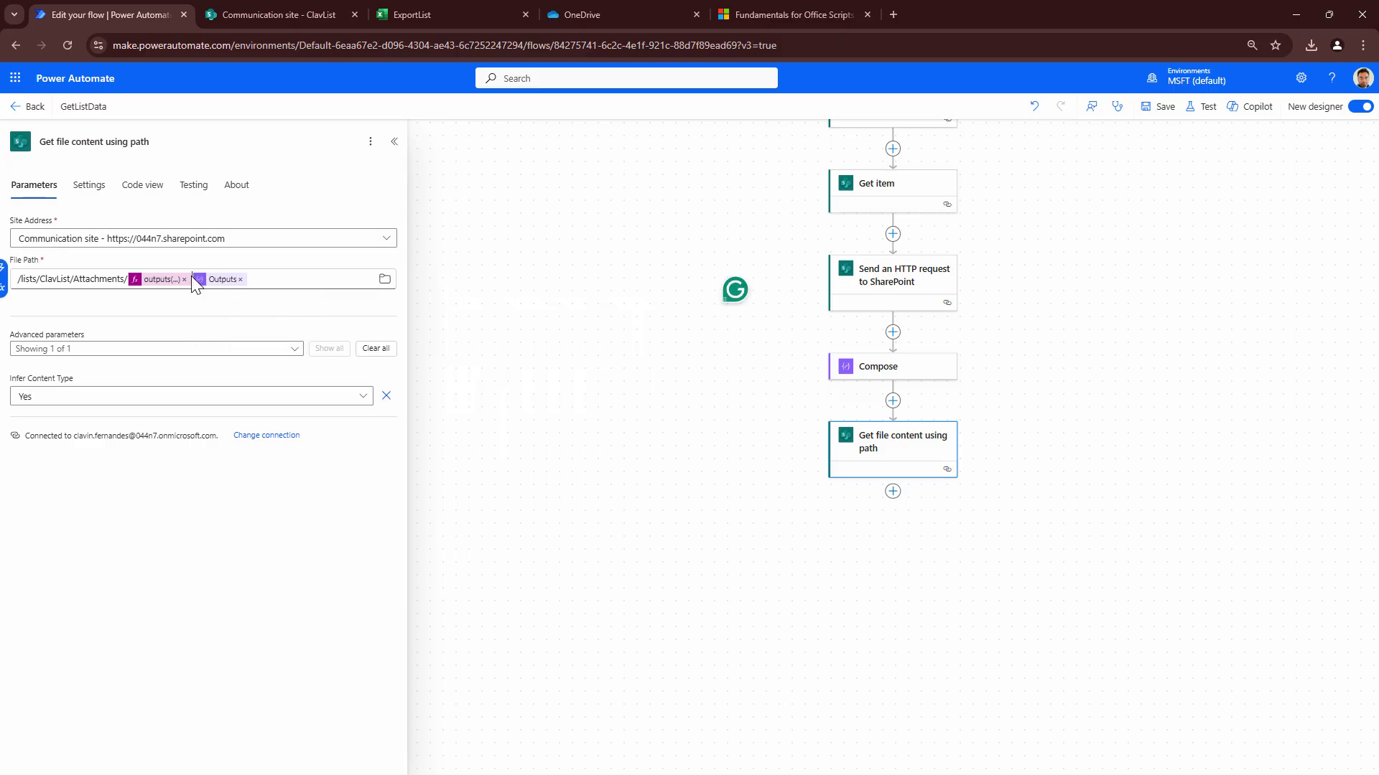
{"action": "type", "text": "/"}
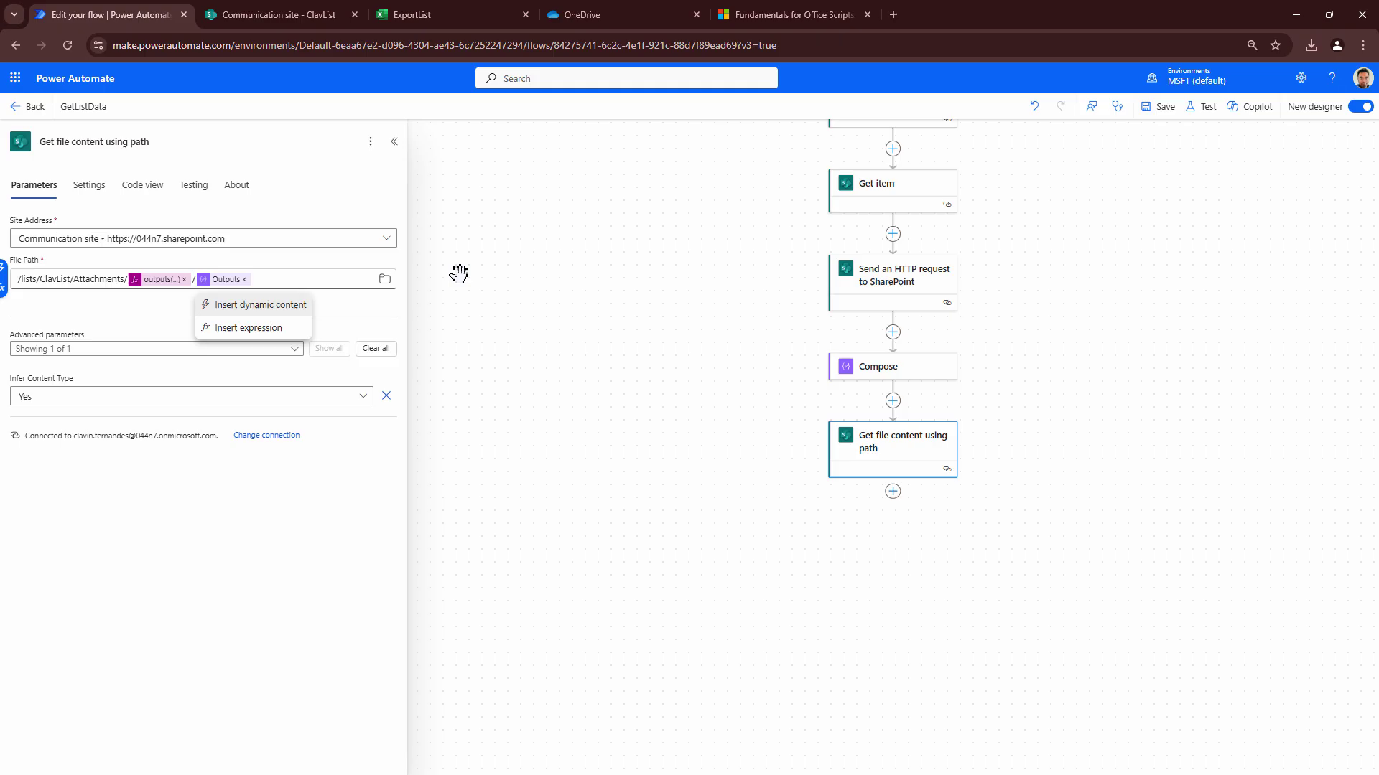
Save the flow, review the test run's PNG output, and add a step after the file-content step.
{"action": "left_click", "coordinate": [1166, 108]}
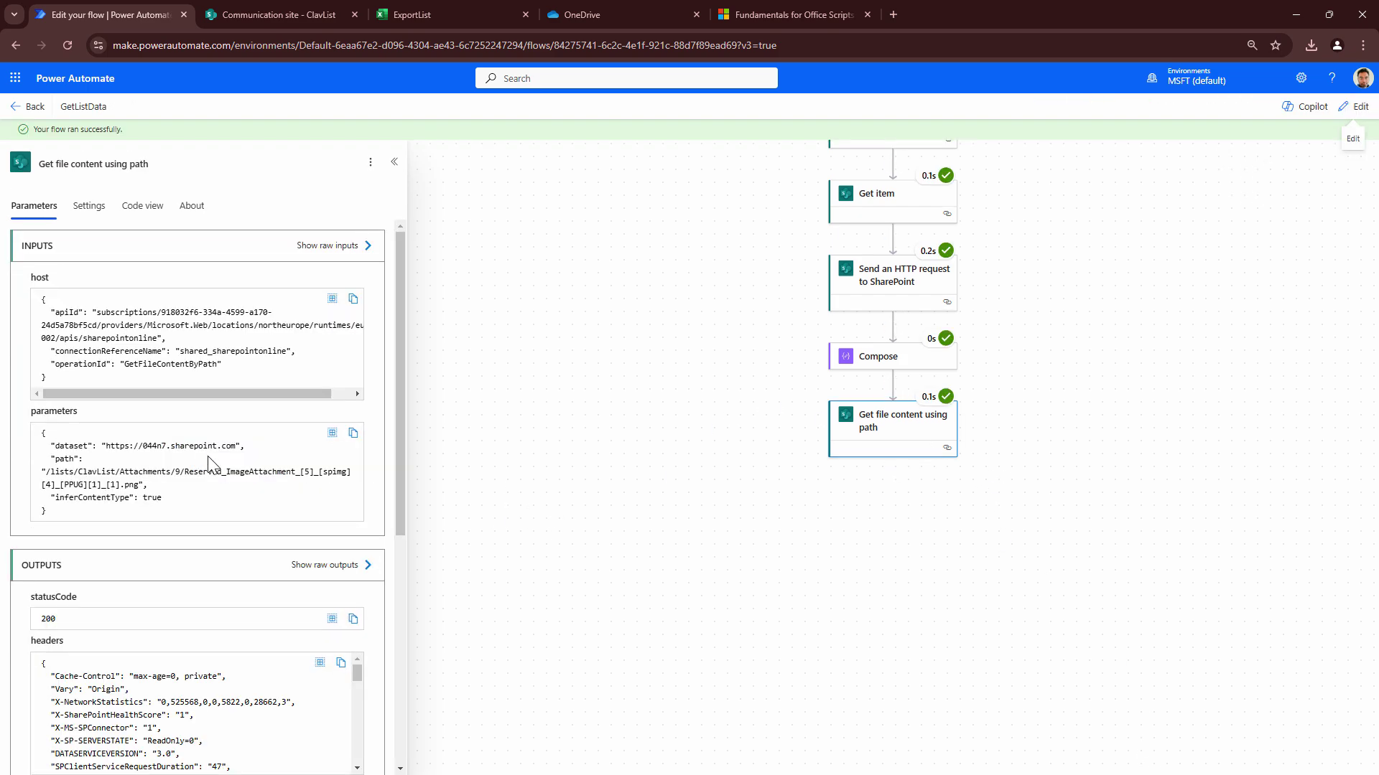
{"action": "scroll", "coordinate": [276, 512], "scroll_direction": "down", "scroll_amount": 3}
{"action": "scroll", "coordinate": [279, 512], "scroll_direction": "down", "scroll_amount": 3}
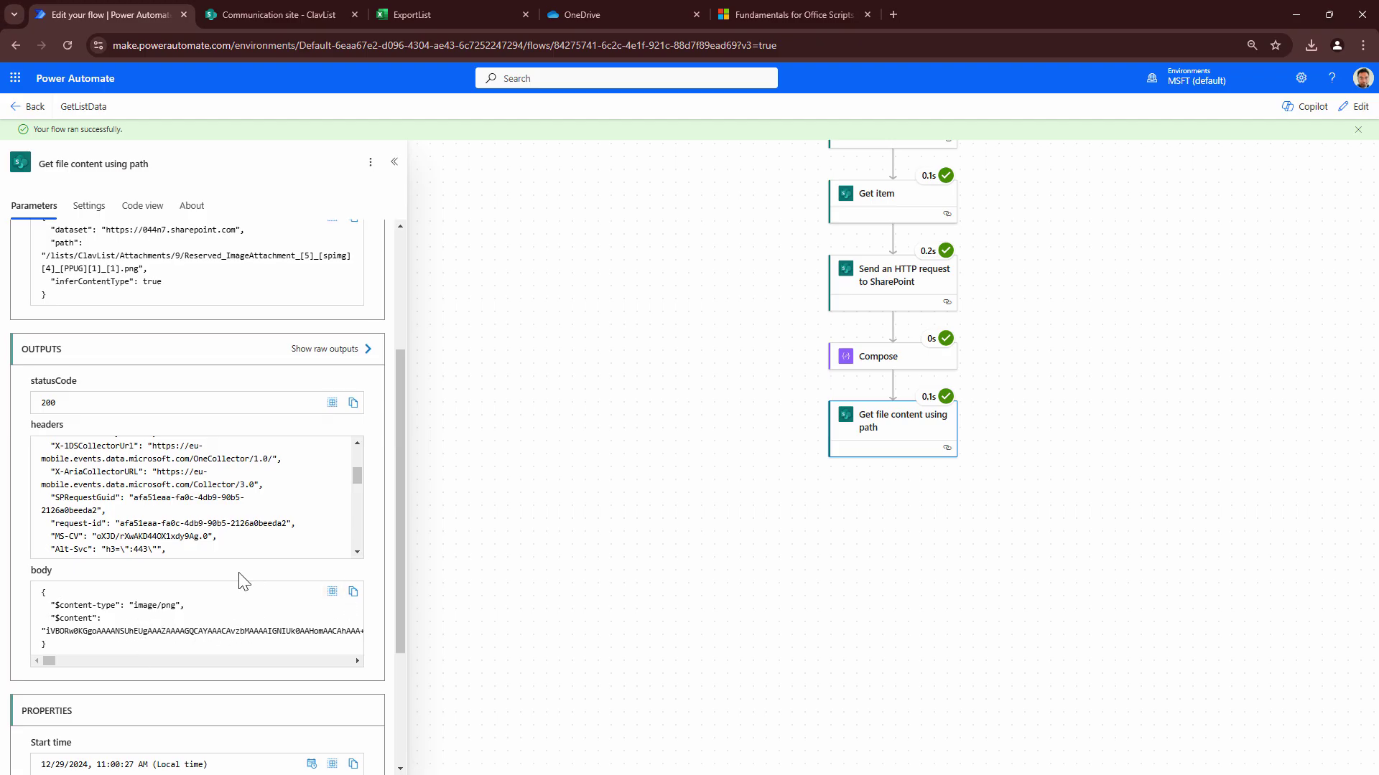
{"action": "scroll", "coordinate": [244, 582], "scroll_direction": "down", "scroll_amount": 3}
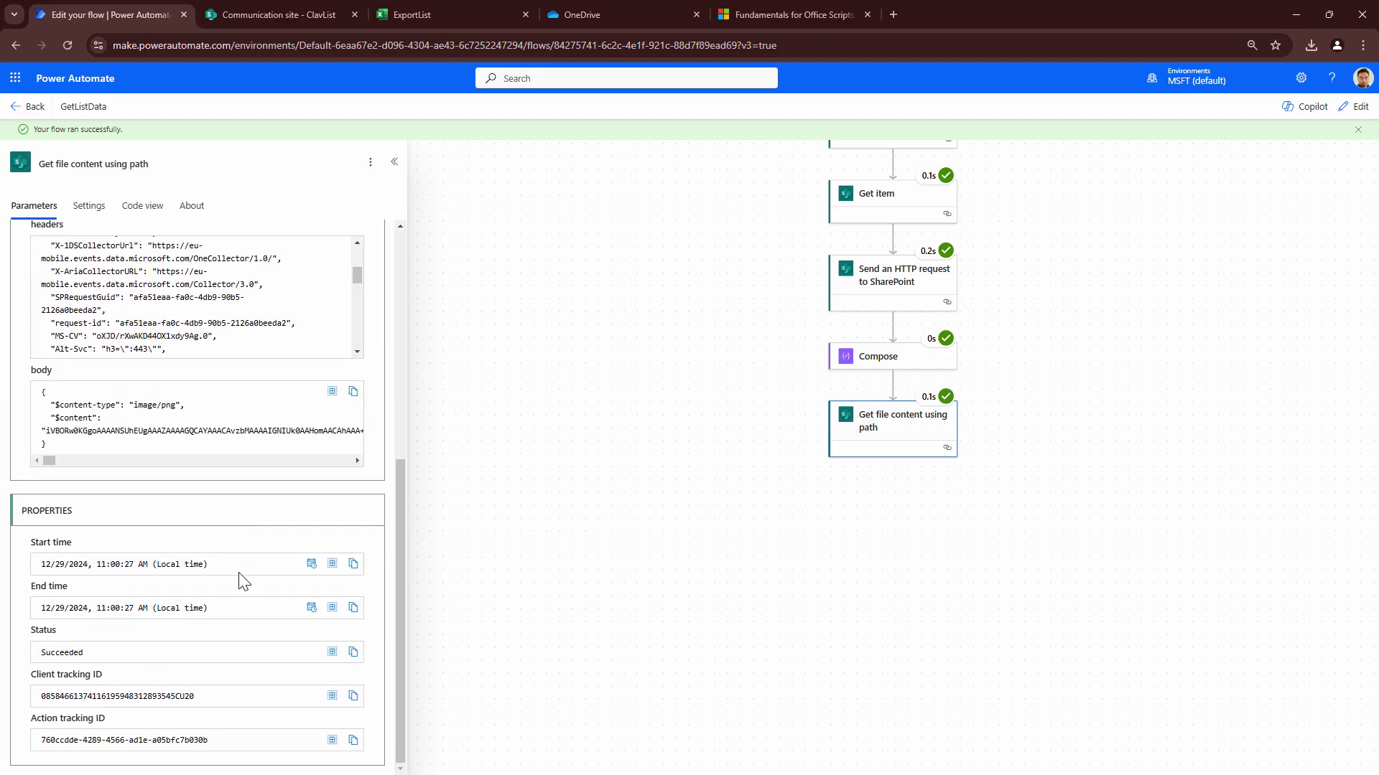
{"action": "left_click", "coordinate": [1355, 106]}
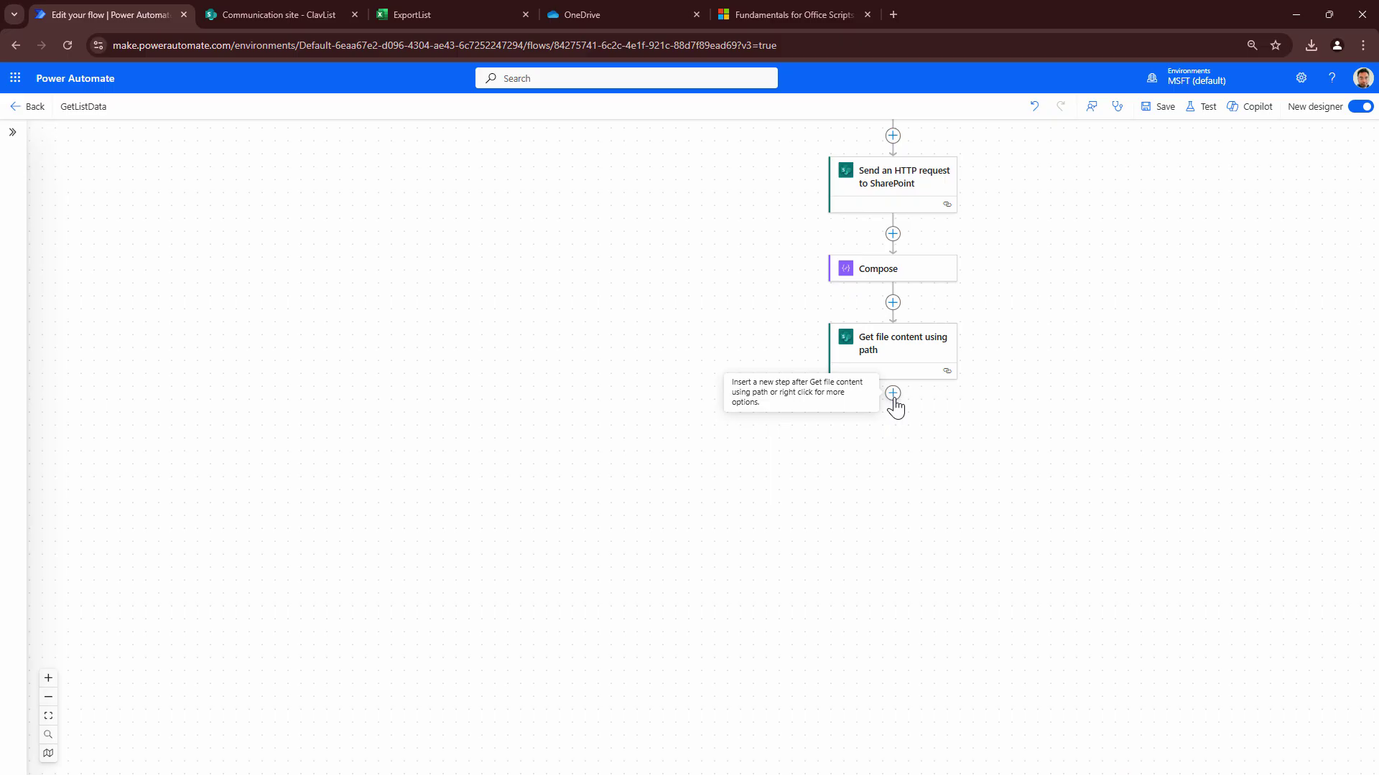
{"action": "left_click", "coordinate": [893, 393]}
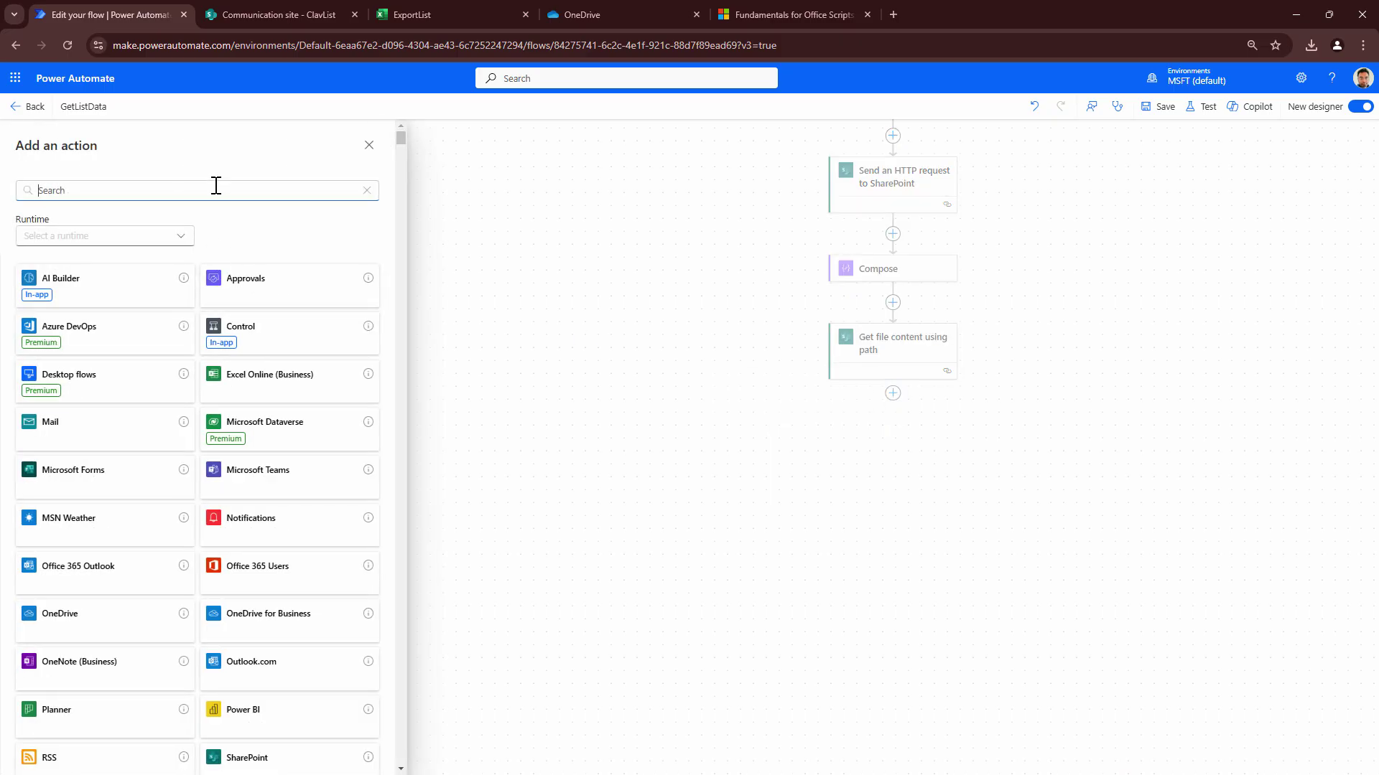
Add Run script from SharePoint library targeting the Communication site's Documents library and /ExportList.xlsx.
{"action": "type", "text": "Run"}
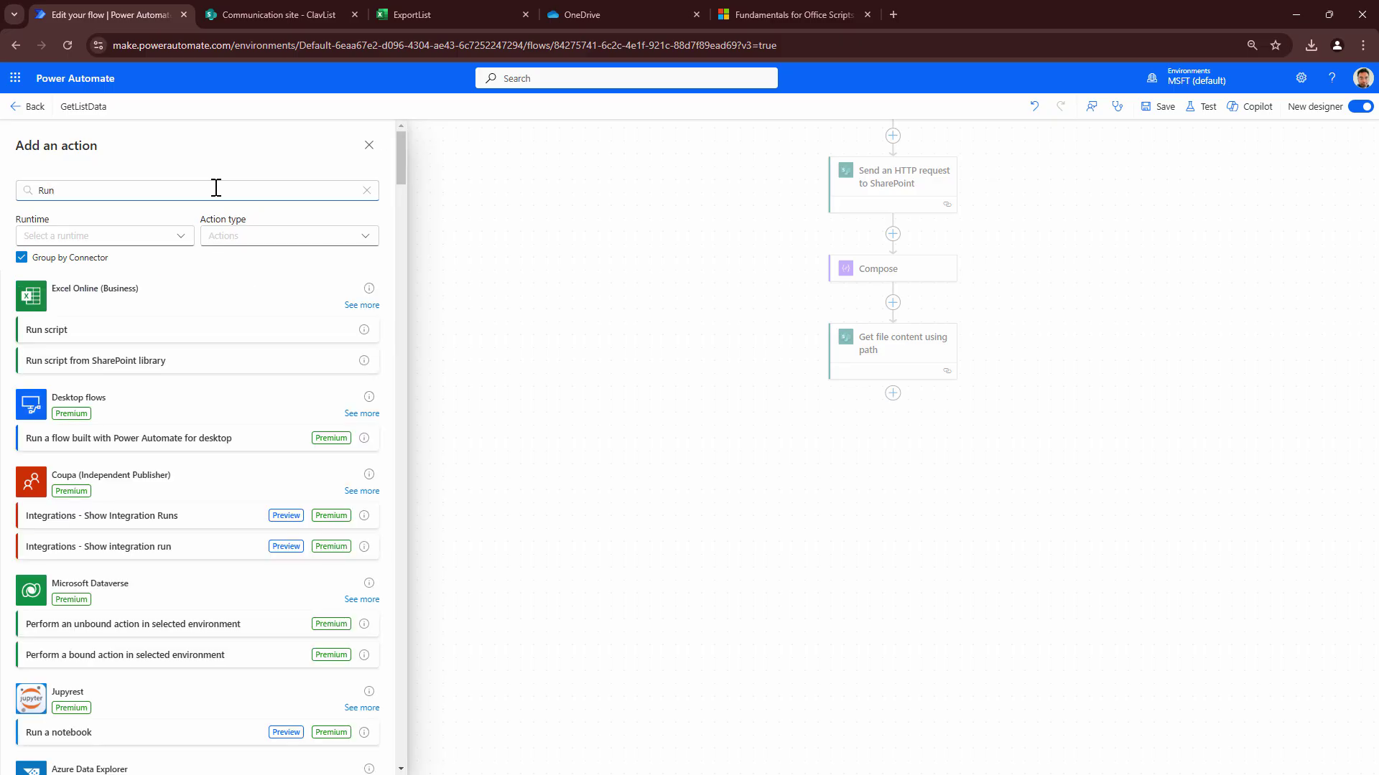
{"action": "left_click", "coordinate": [114, 369]}
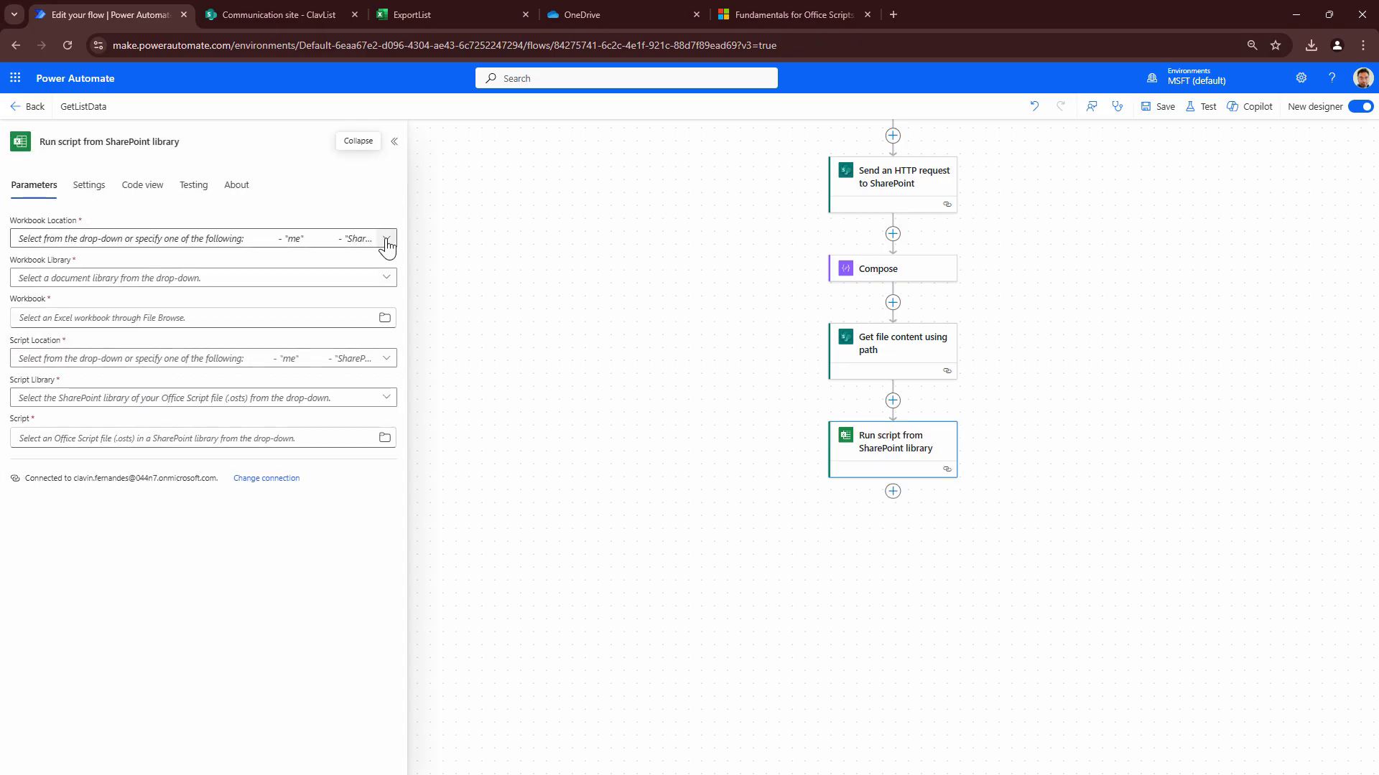
{"action": "left_click", "coordinate": [386, 239]}
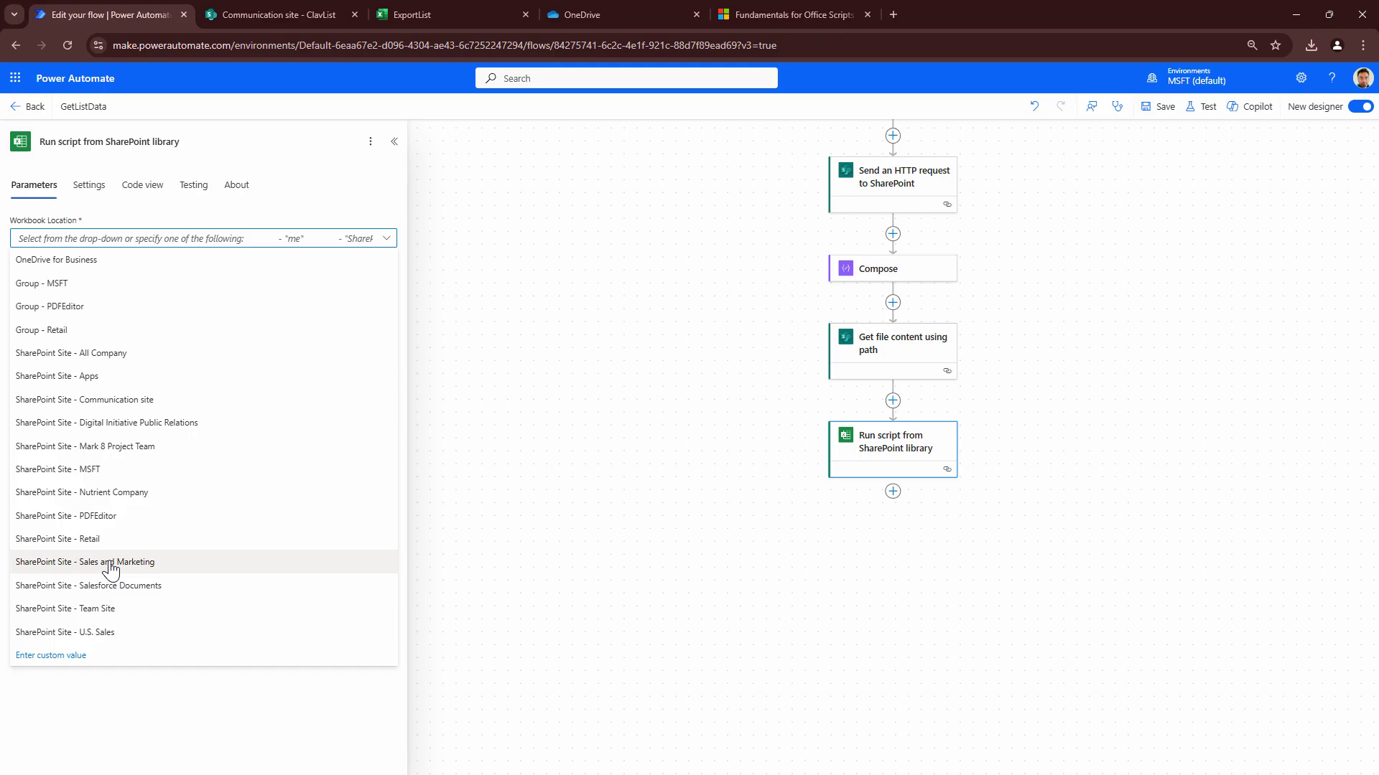
{"action": "left_click", "coordinate": [136, 400]}
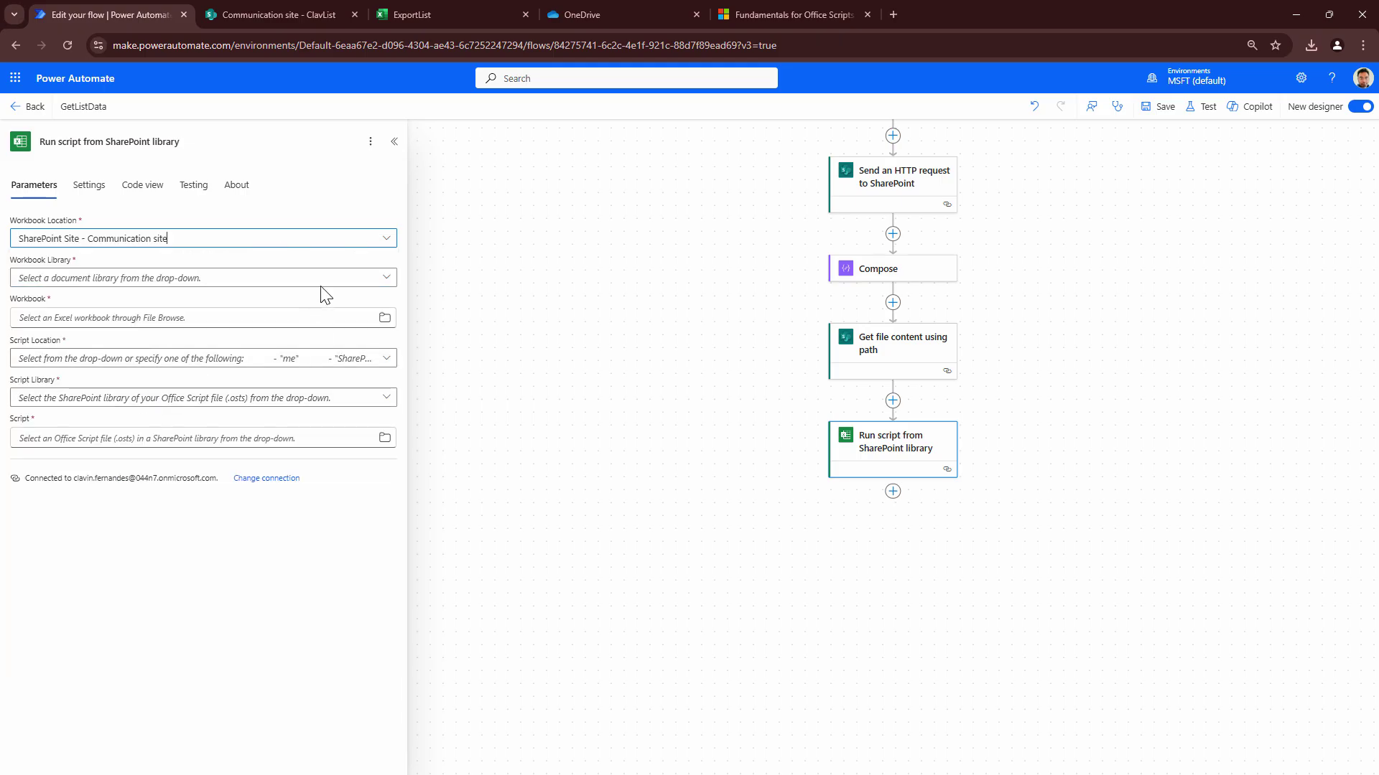
{"action": "left_click", "coordinate": [381, 283]}
{"action": "left_click", "coordinate": [381, 285]}
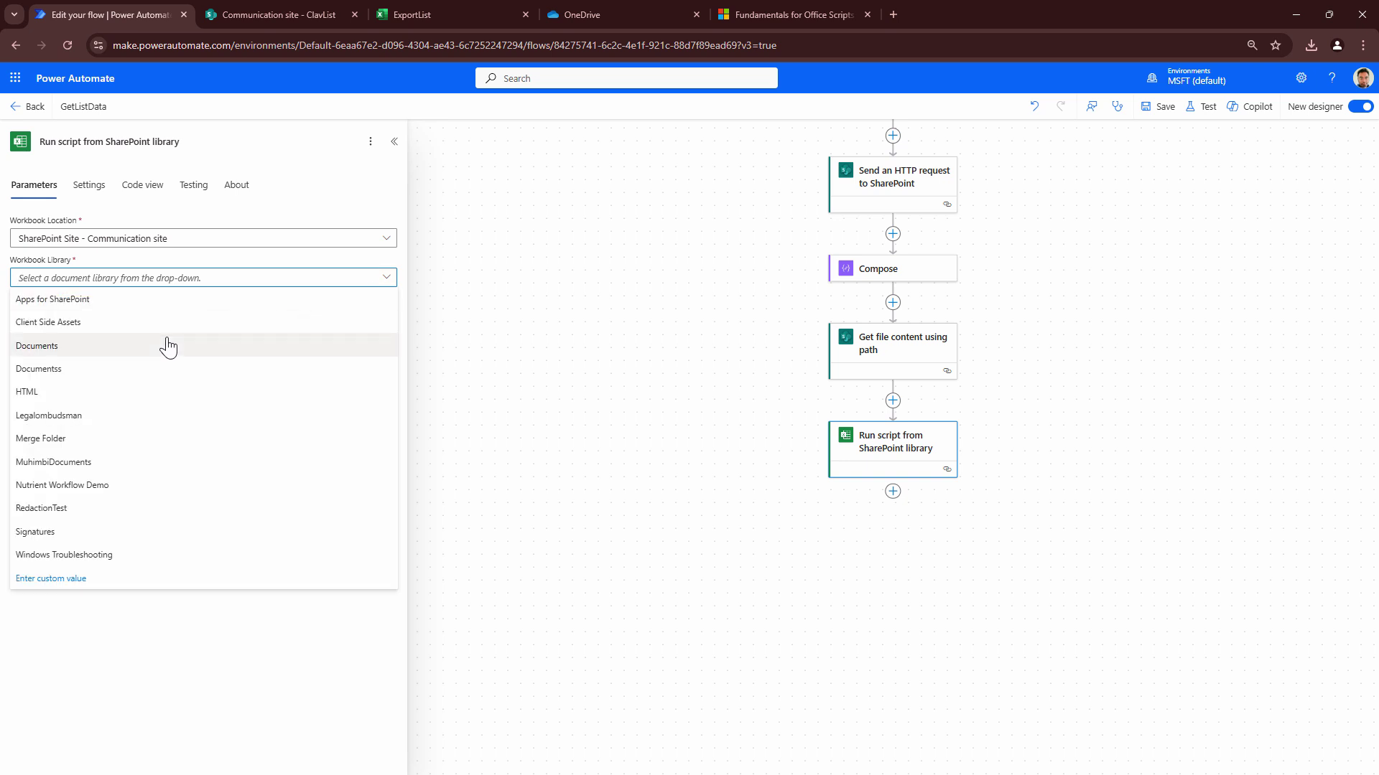
{"action": "key", "text": "Return"}
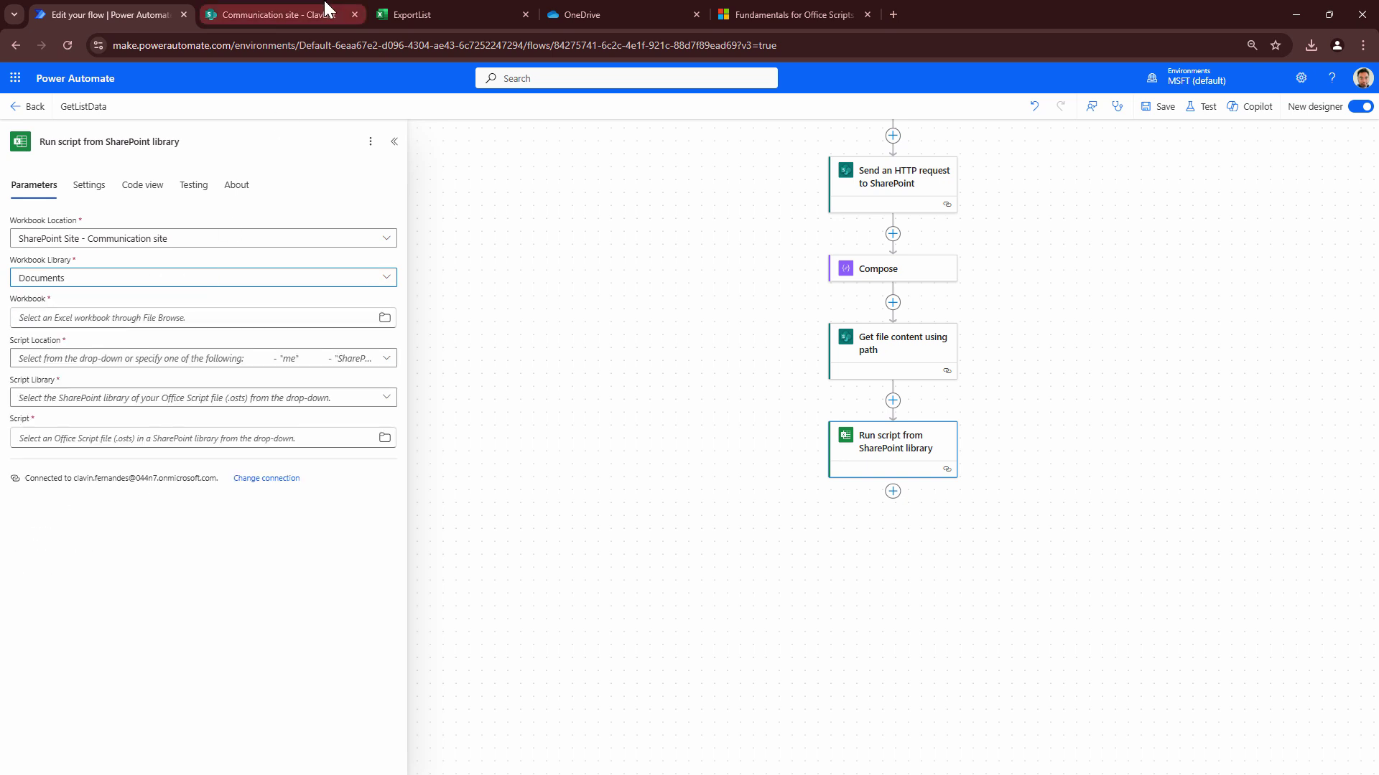
{"action": "left_click", "coordinate": [385, 318]}
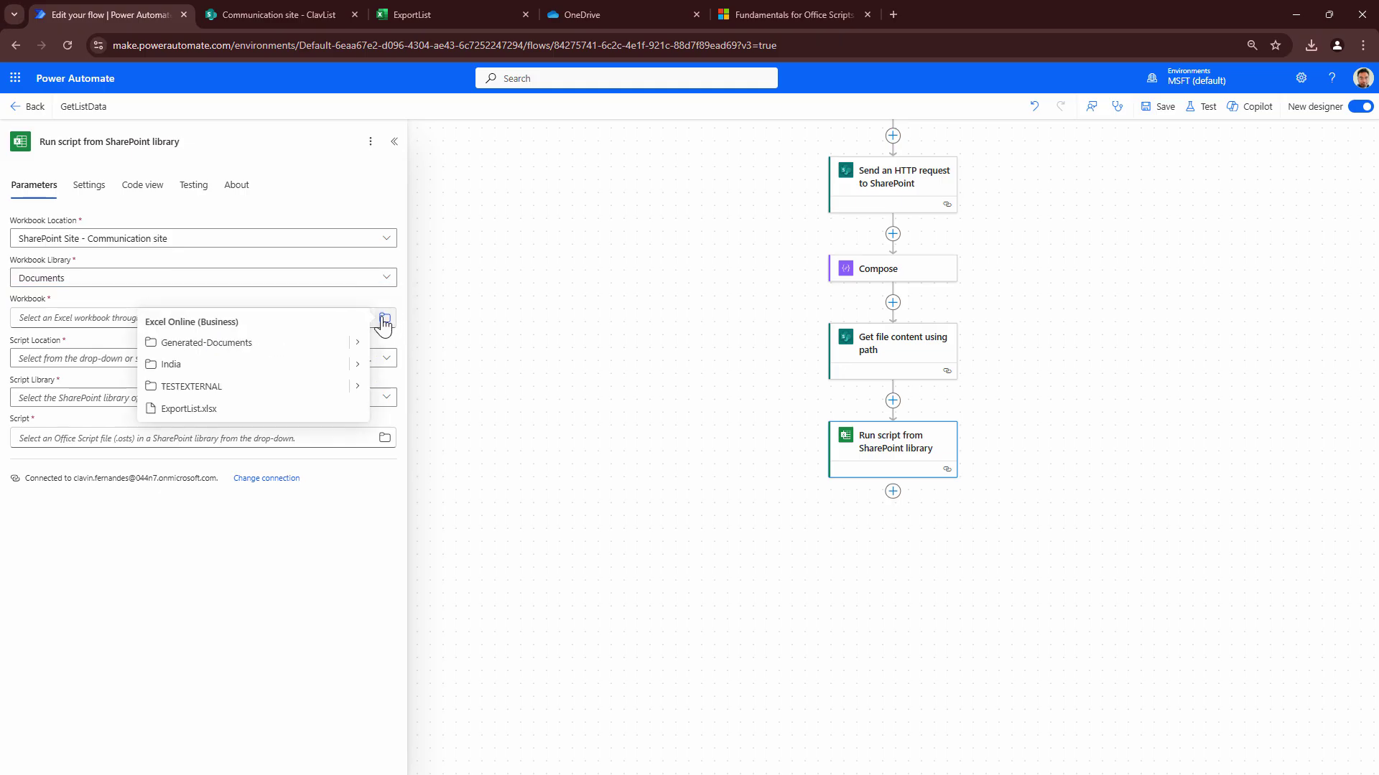
{"action": "left_click", "coordinate": [204, 408]}
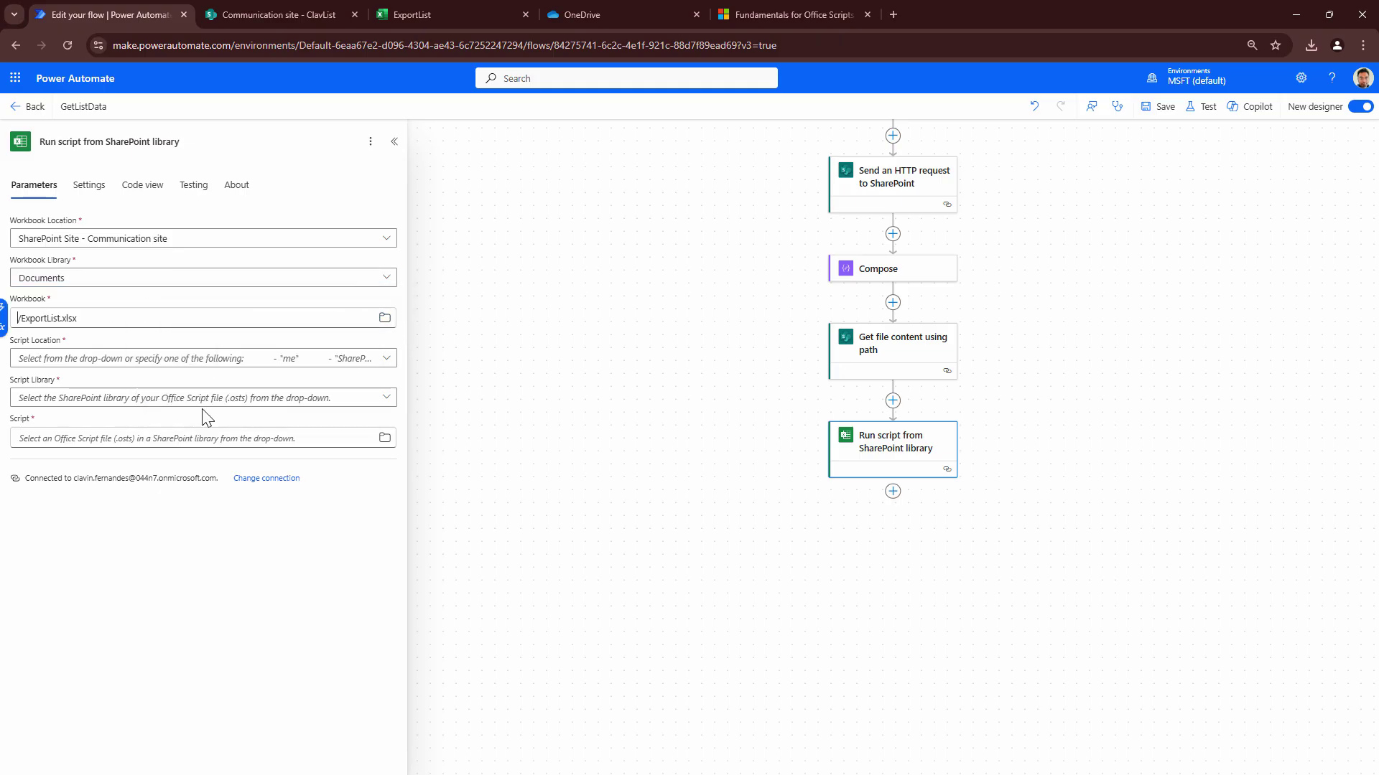
Set the script to OneDrive for Business, OneDrive library, /Documents/Office Scripts/ExcelScripttoAddImages.osts.
{"action": "left_click", "coordinate": [385, 358]}
{"action": "left_click", "coordinate": [536, 361]}
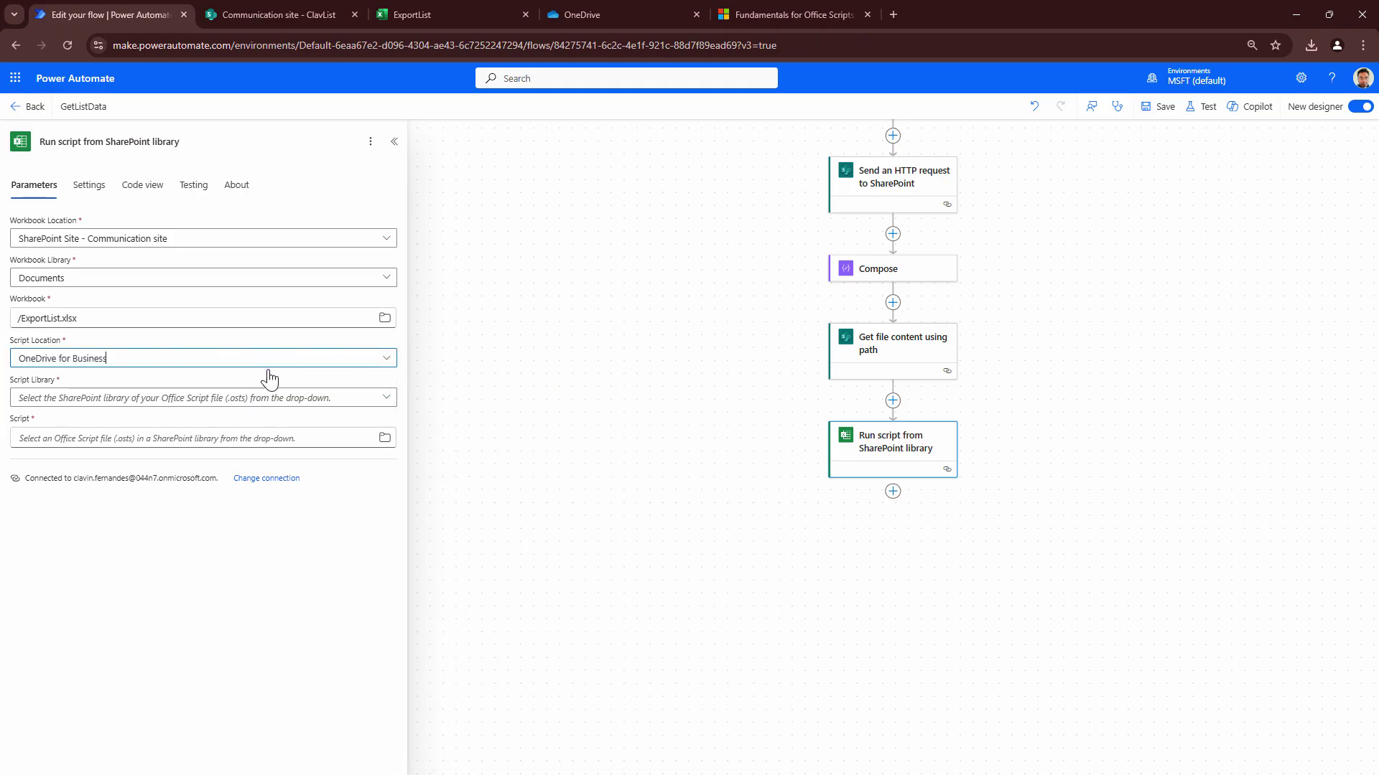
{"action": "left_click", "coordinate": [389, 400]}
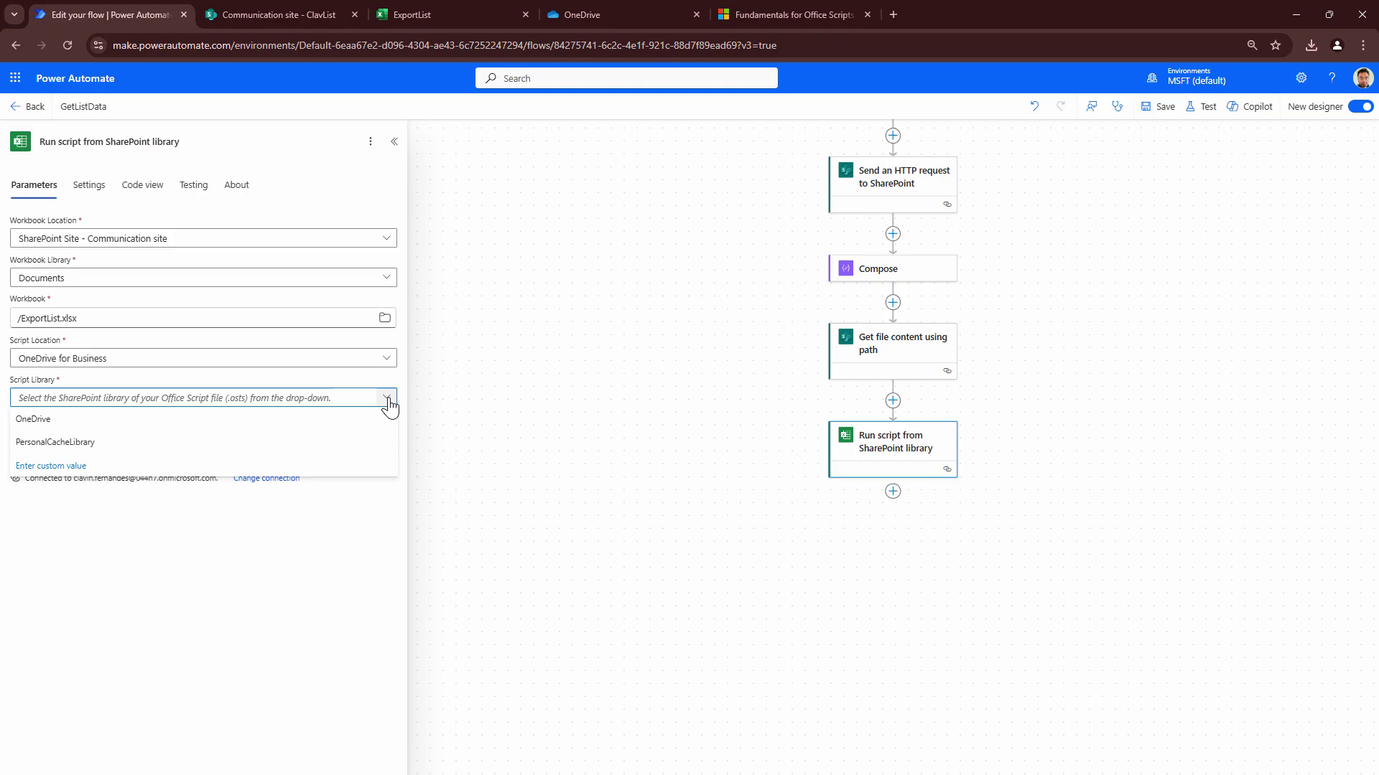
{"action": "left_click", "coordinate": [136, 422]}
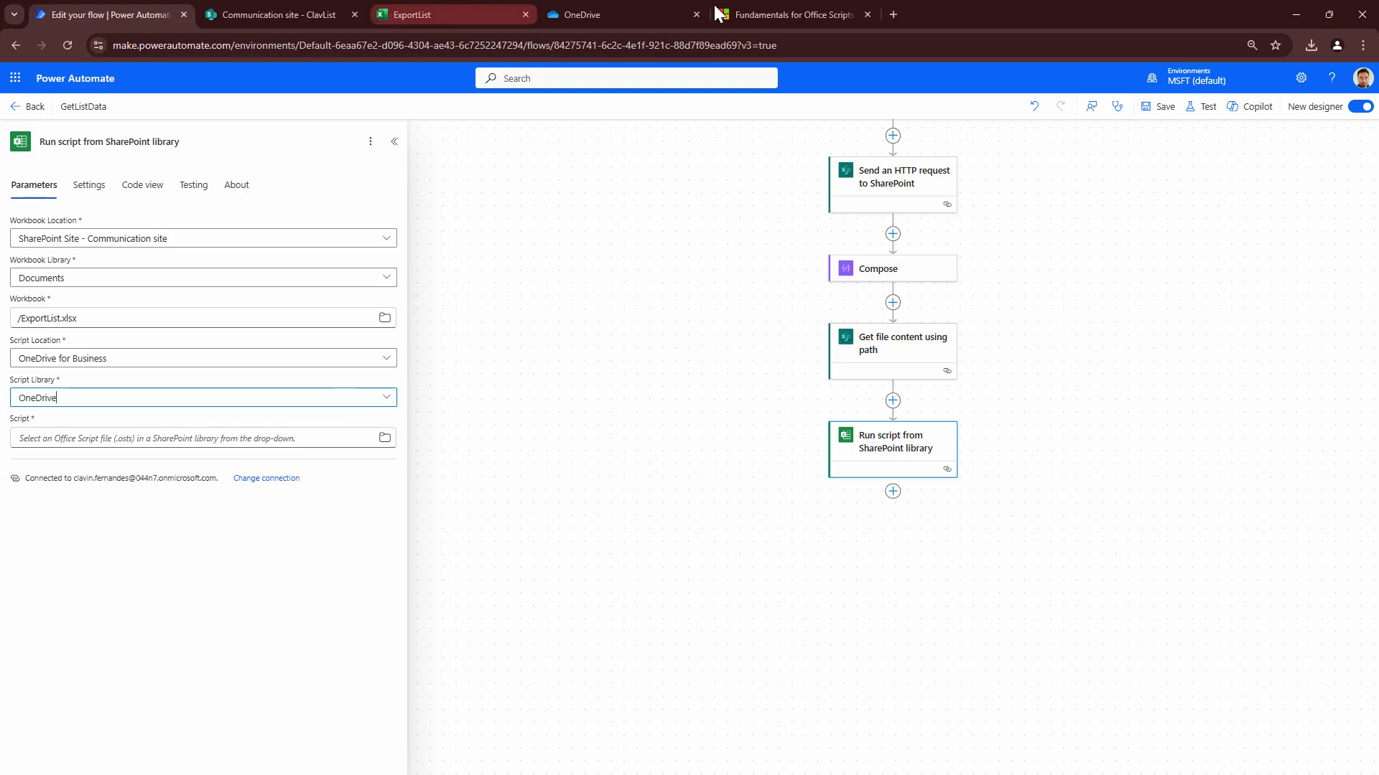
{"action": "left_click", "coordinate": [649, 10]}
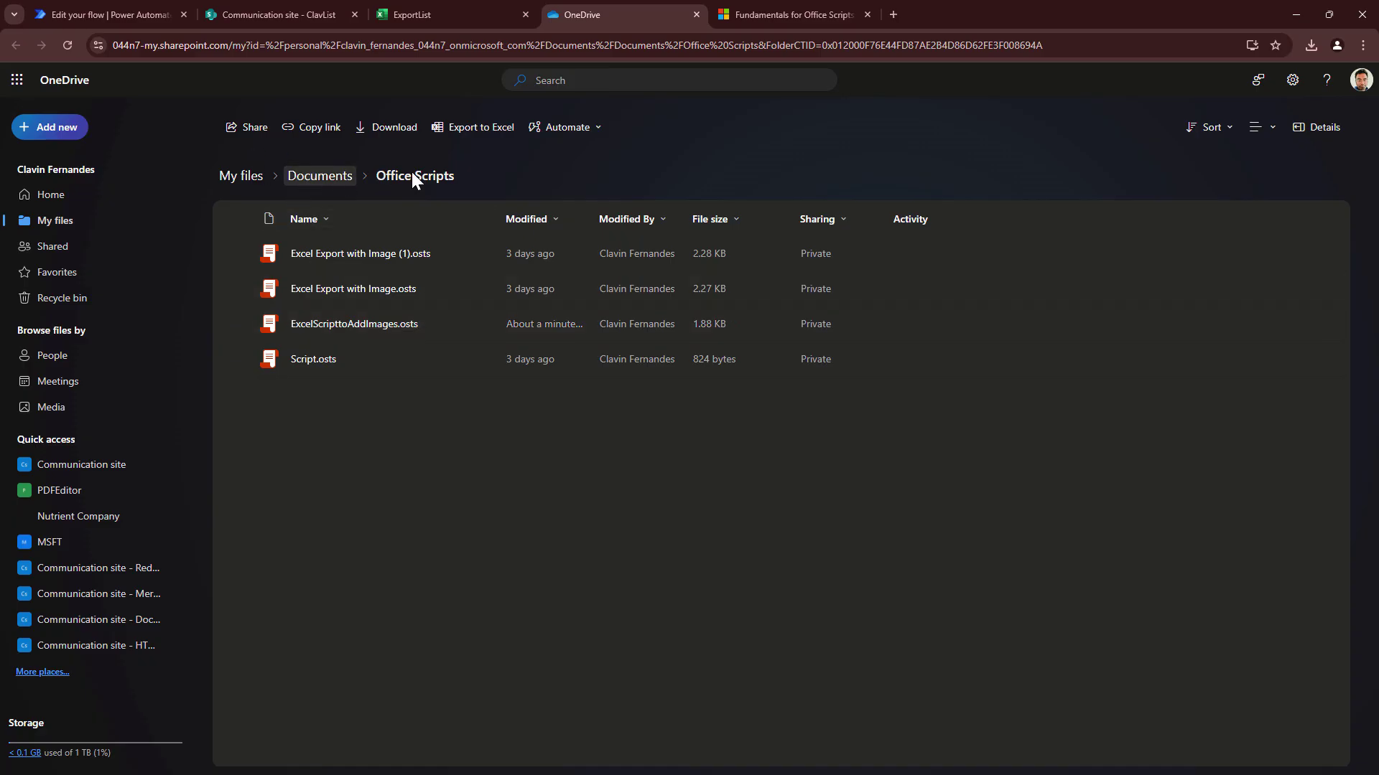
{"action": "left_click", "coordinate": [100, 15]}
{"action": "left_click", "coordinate": [383, 439]}
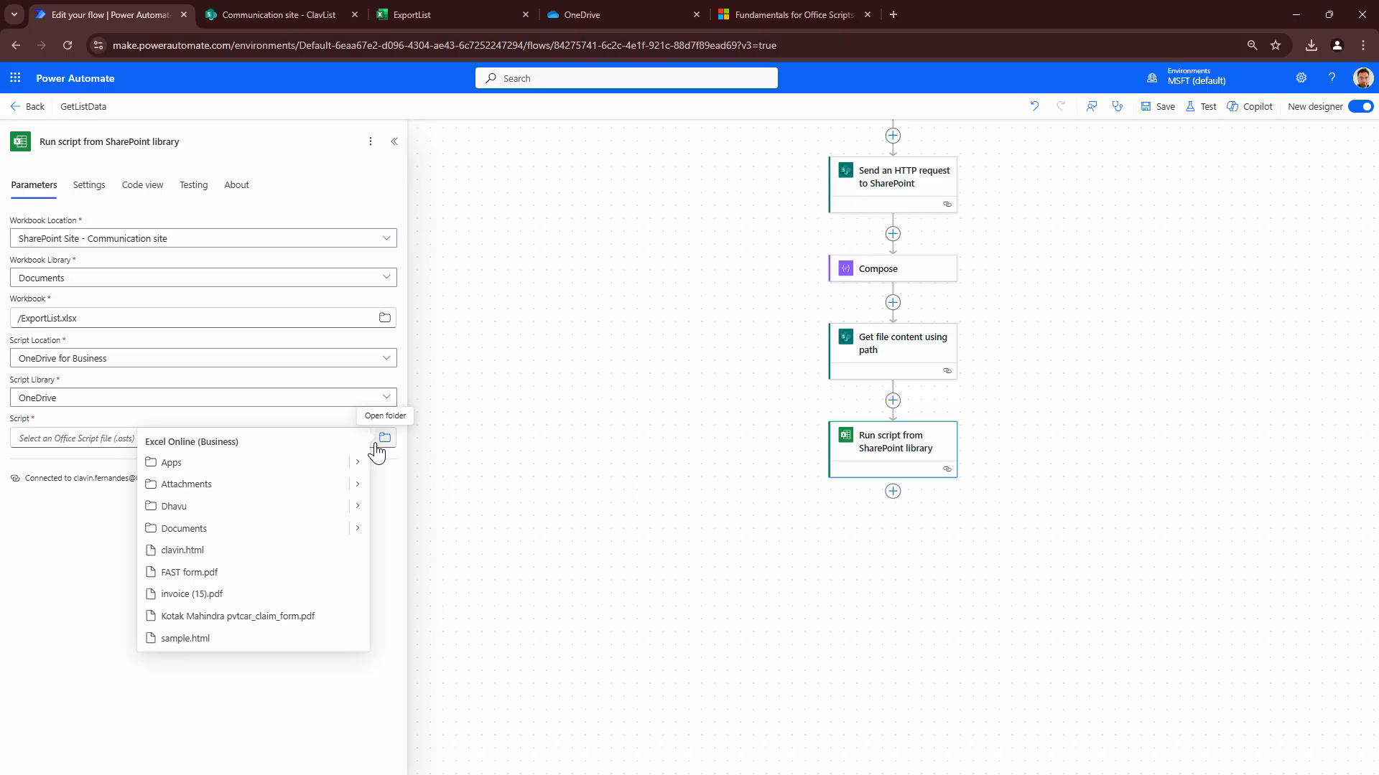
{"action": "left_click", "coordinate": [358, 530]}
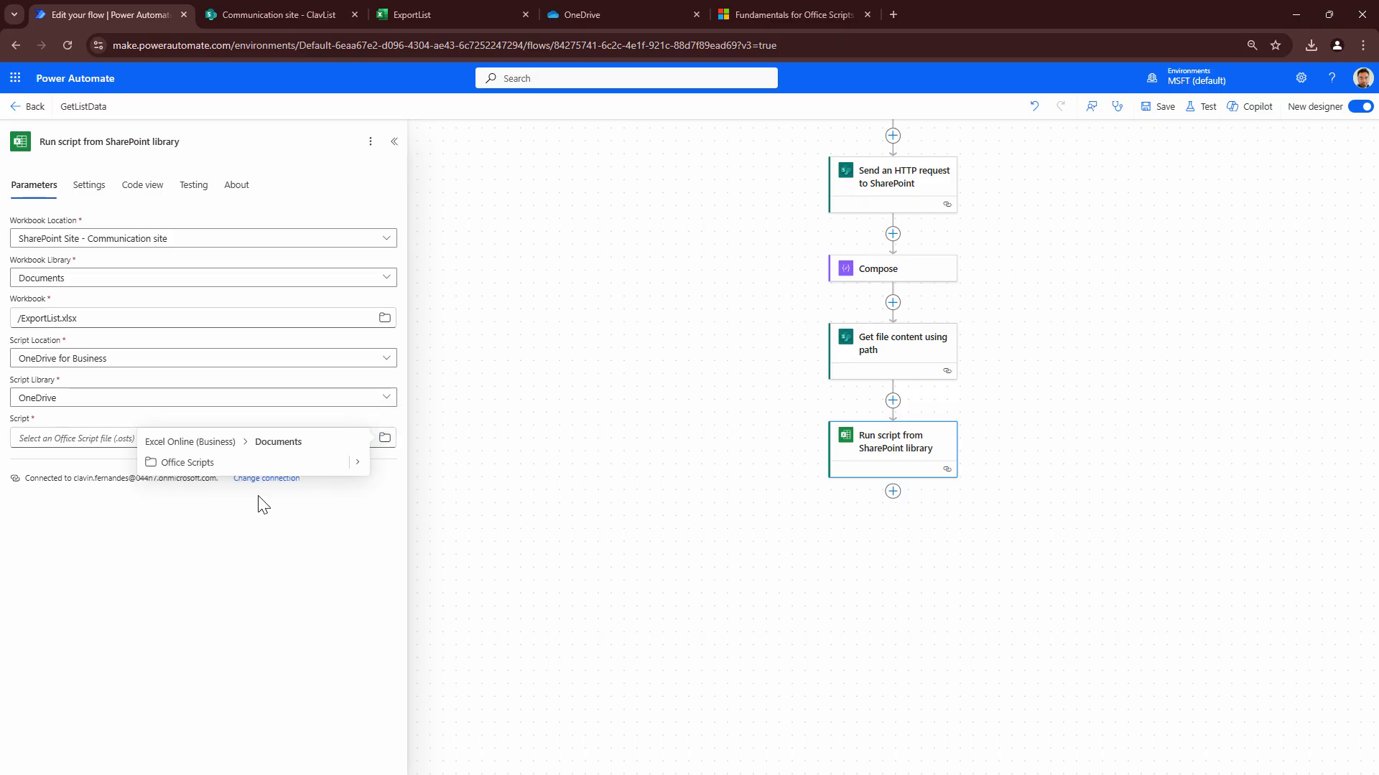
{"action": "left_click", "coordinate": [357, 463]}
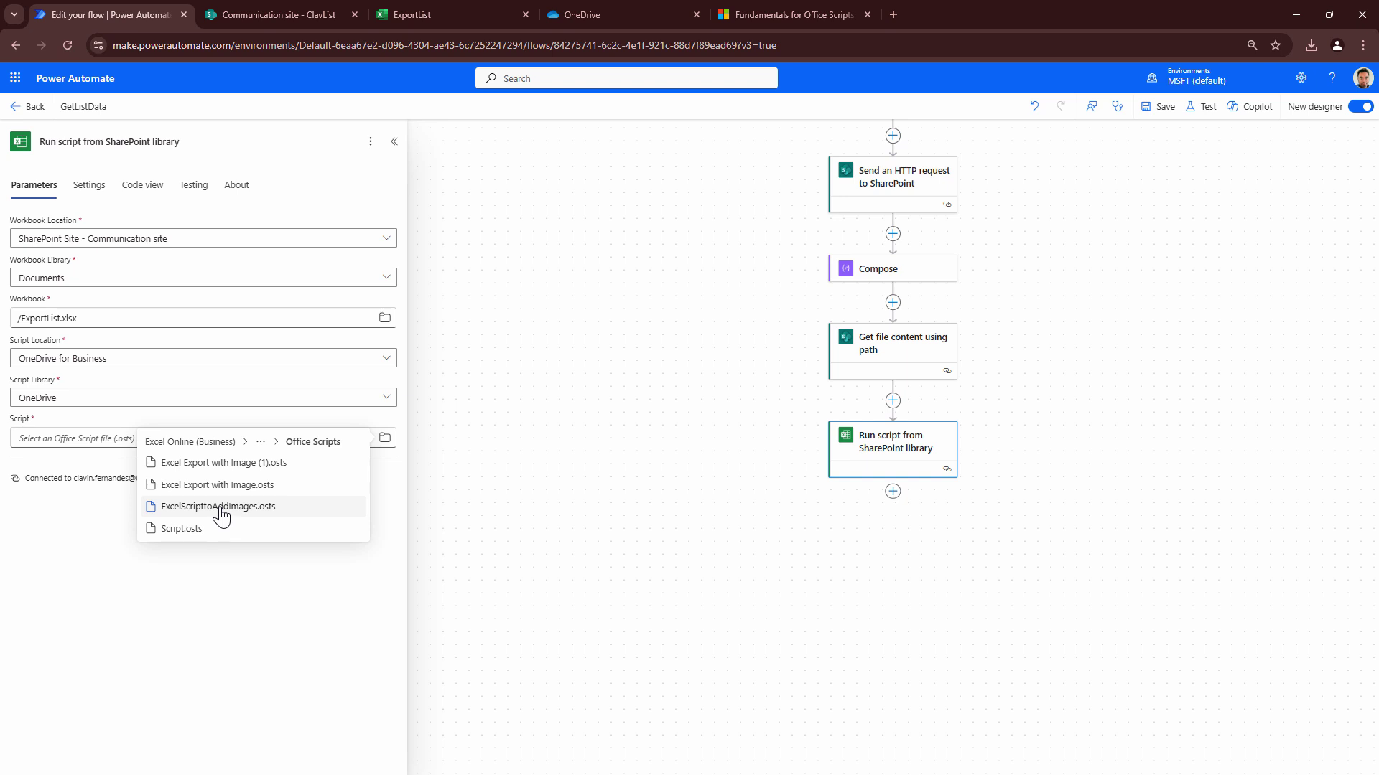
{"action": "left_click", "coordinate": [219, 510]}
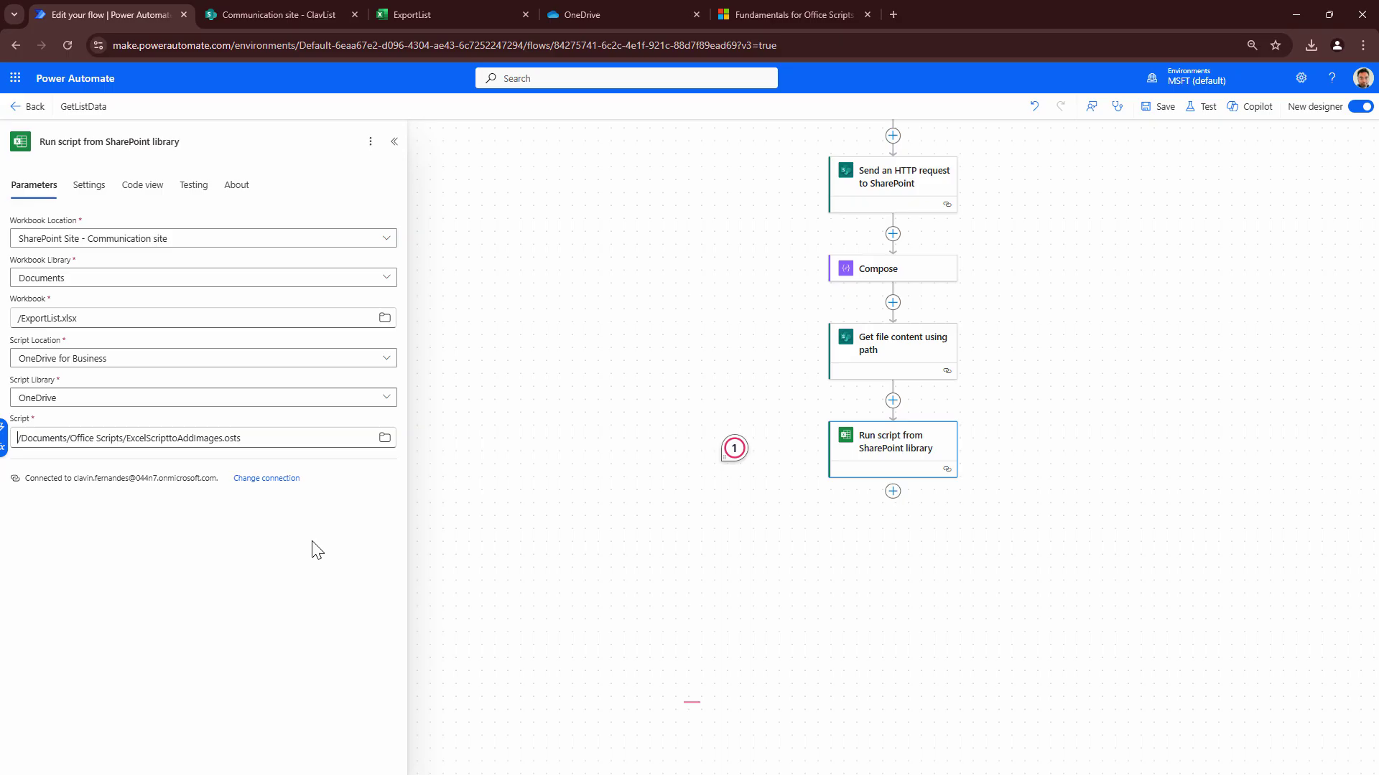
Map the script's Title parameter to the Get item Title.
{"action": "left_click", "coordinate": [553, 374]}
{"action": "left_click", "coordinate": [939, 459]}
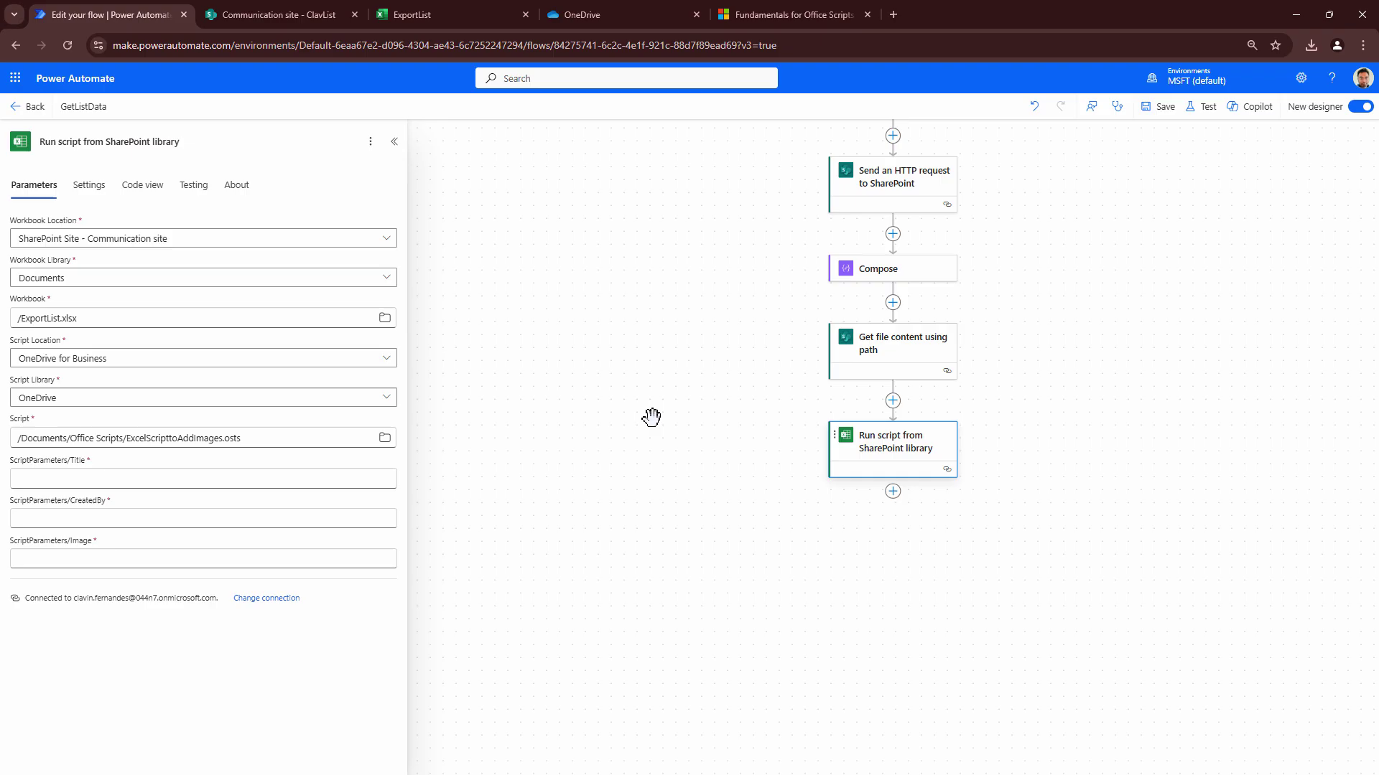
{"action": "left_click", "coordinate": [731, 441]}
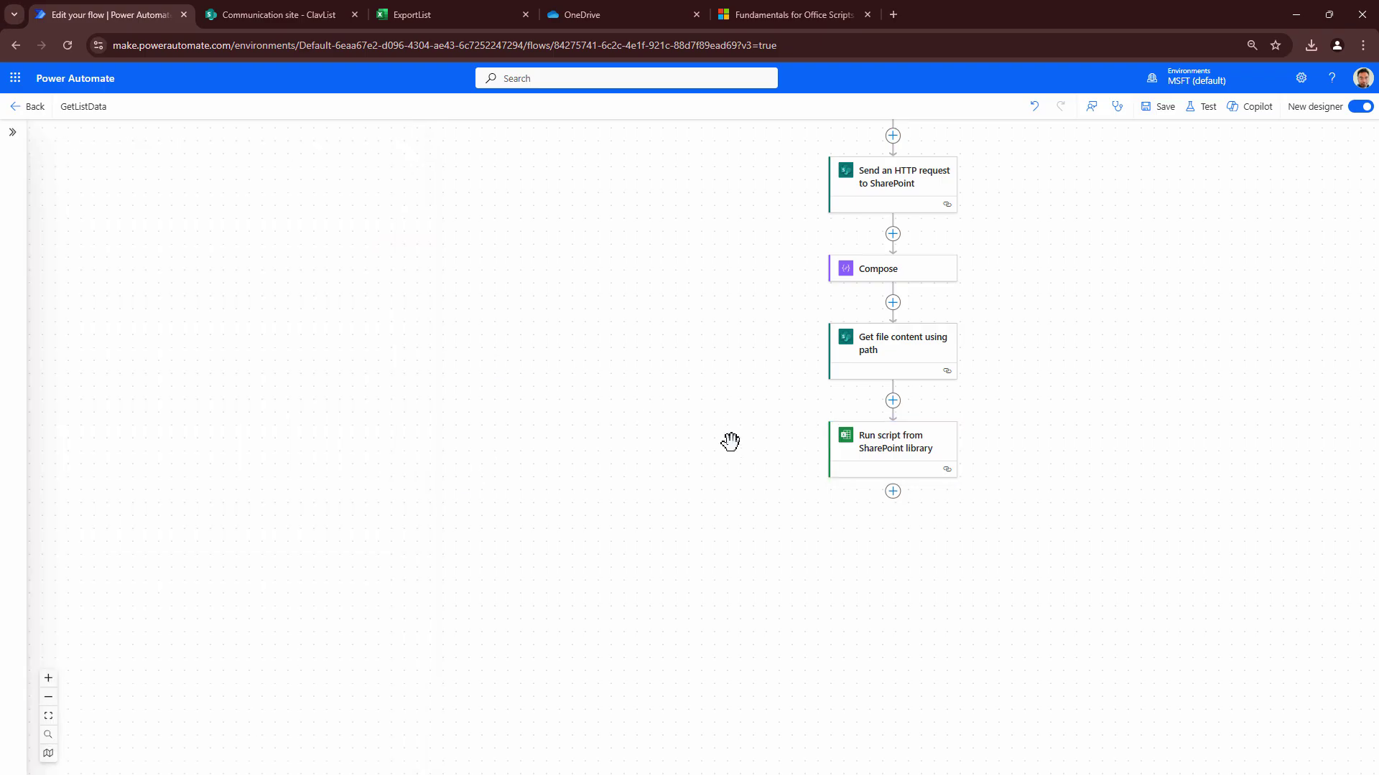
{"action": "left_click", "coordinate": [934, 447]}
{"action": "left_click", "coordinate": [86, 477]}
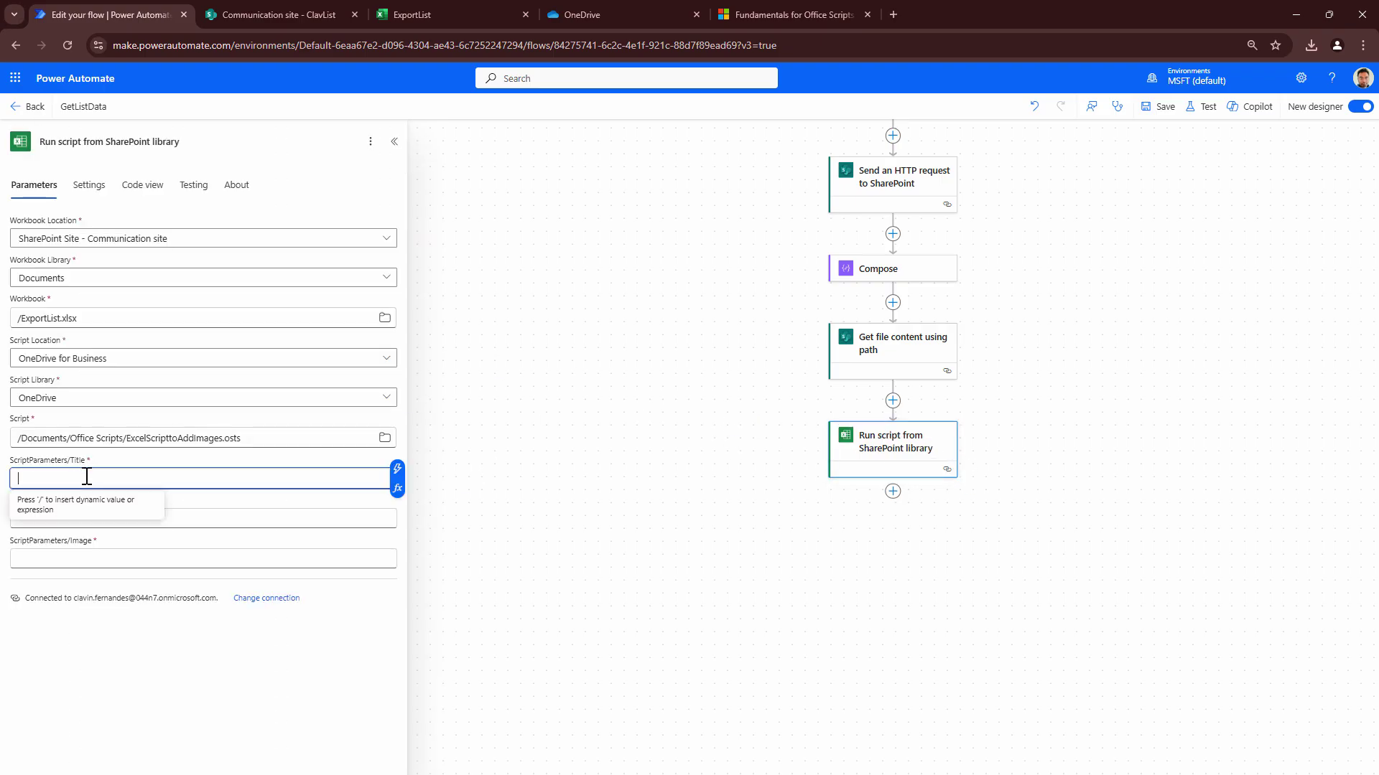
{"action": "left_click", "coordinate": [397, 469]}
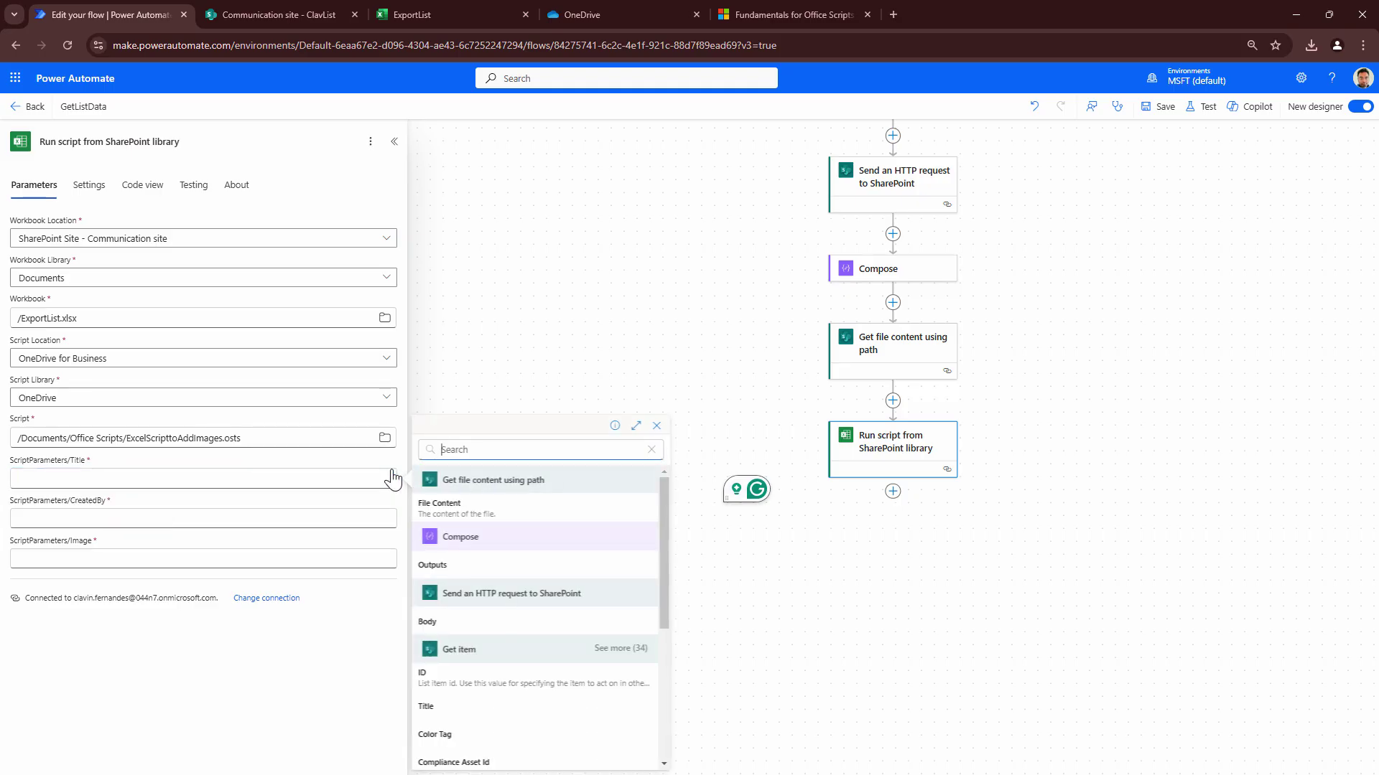
{"action": "left_click", "coordinate": [452, 707]}
Map the CreatedBy parameter to the Created By DisplayName value.
{"action": "left_click", "coordinate": [117, 517]}
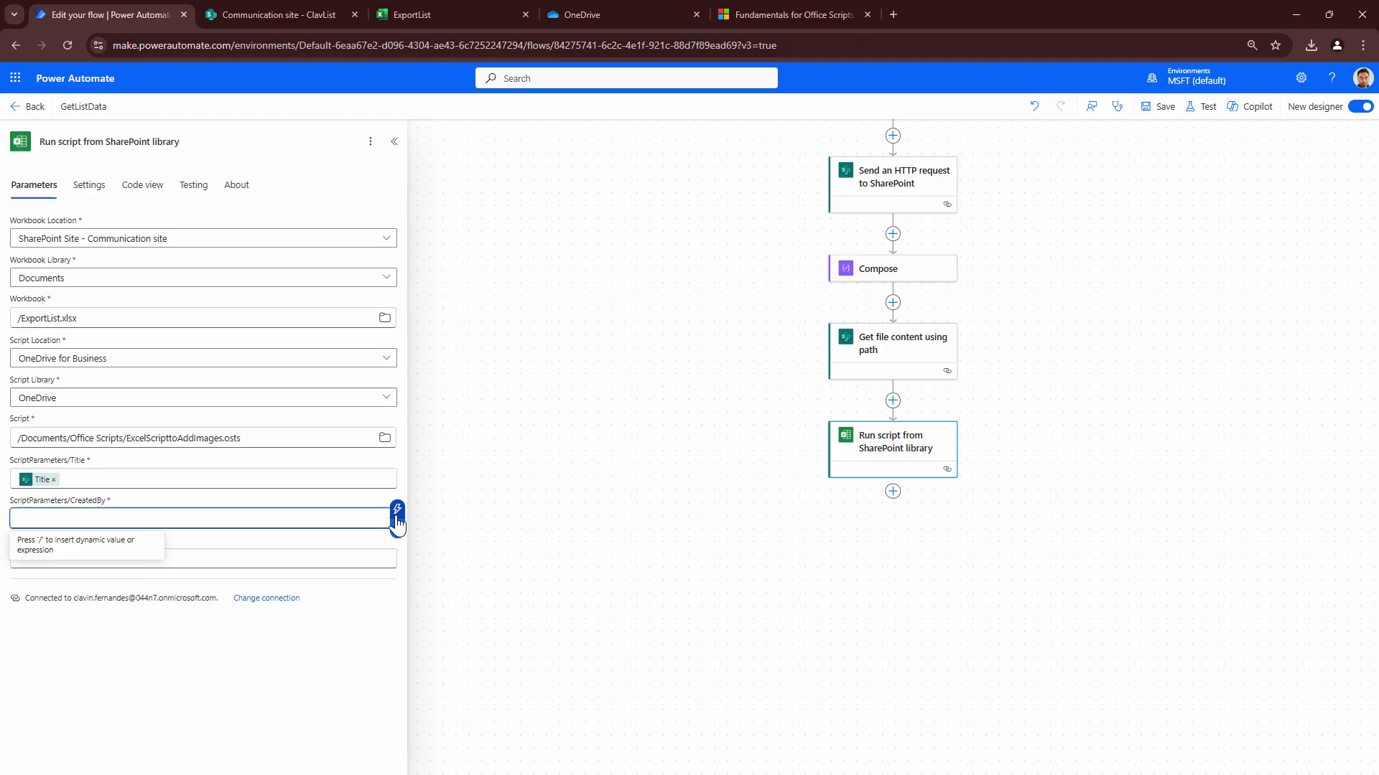
{"action": "left_click", "coordinate": [397, 509]}
{"action": "type", "text": "create"}
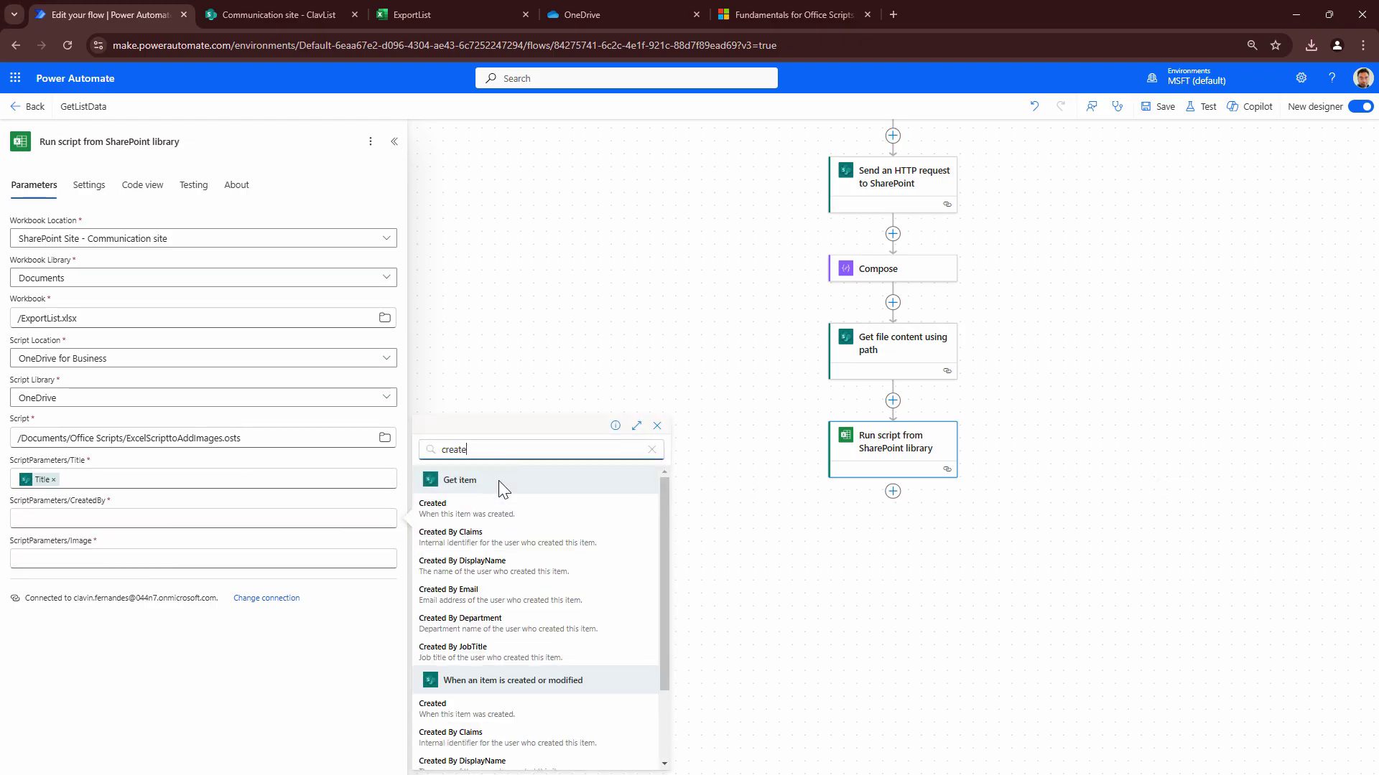
{"action": "left_click", "coordinate": [478, 573]}
{"action": "left_click", "coordinate": [169, 555]}
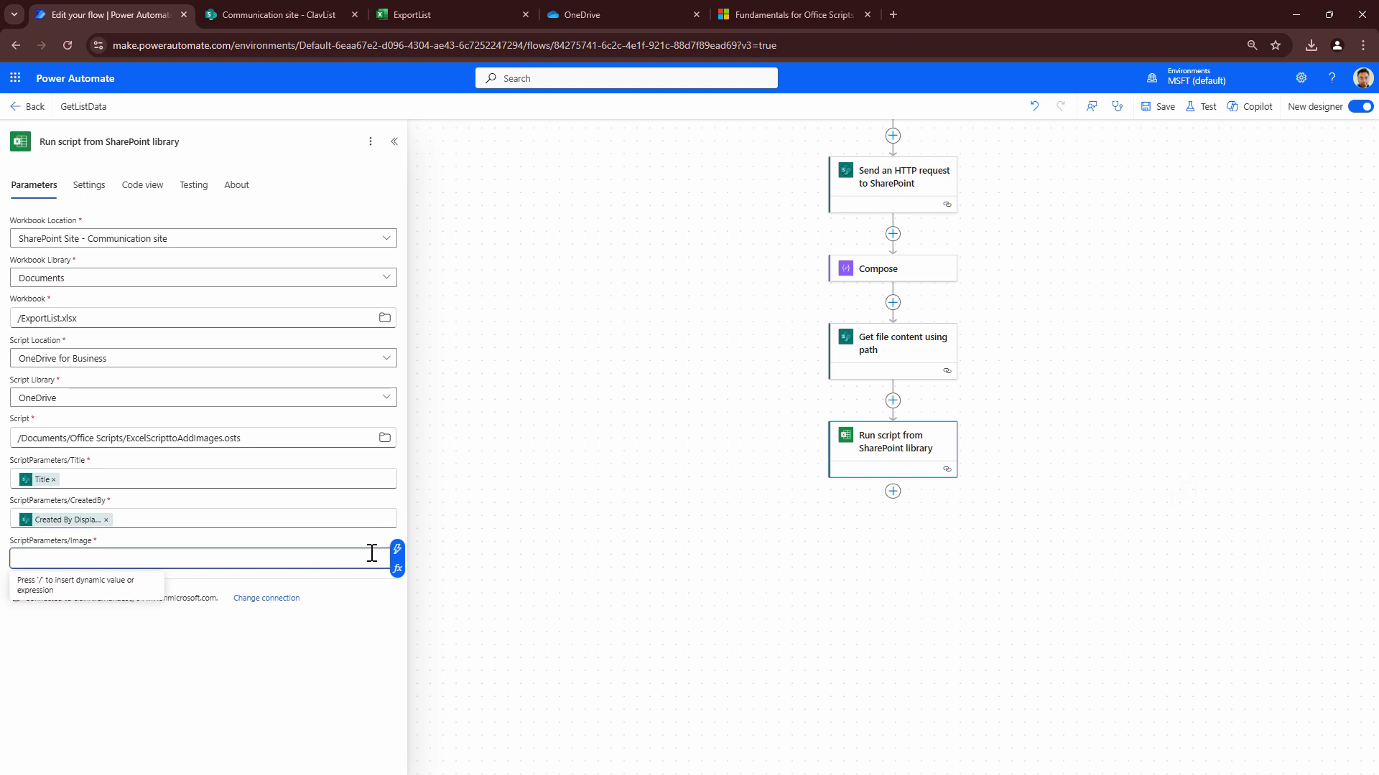
Insert a Compose action before the Run script step.
{"action": "left_click", "coordinate": [893, 400]}
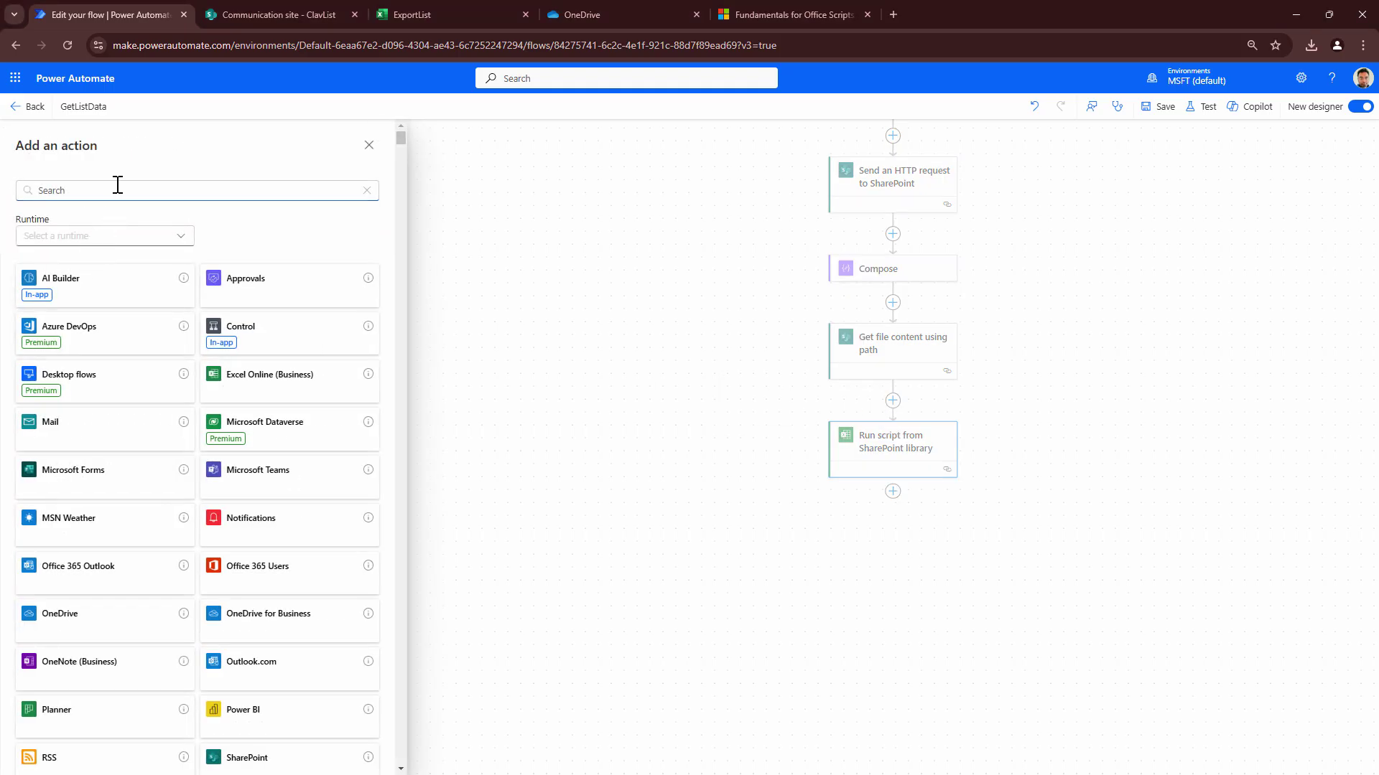
{"action": "type", "text": "c"}
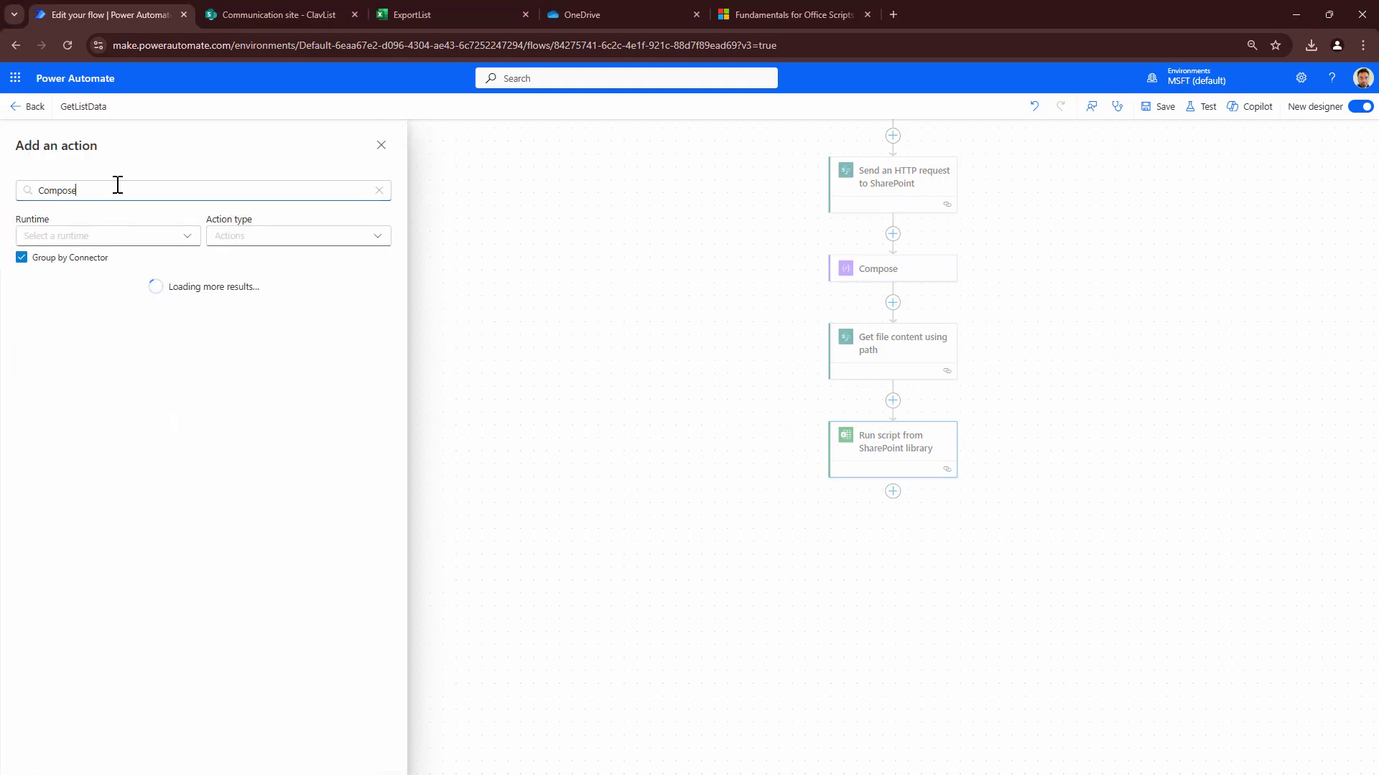
{"action": "left_click", "coordinate": [122, 296]}
Set Compose 1's input to base64(body('Get_file_content_using_path')).
{"action": "left_click", "coordinate": [126, 240]}
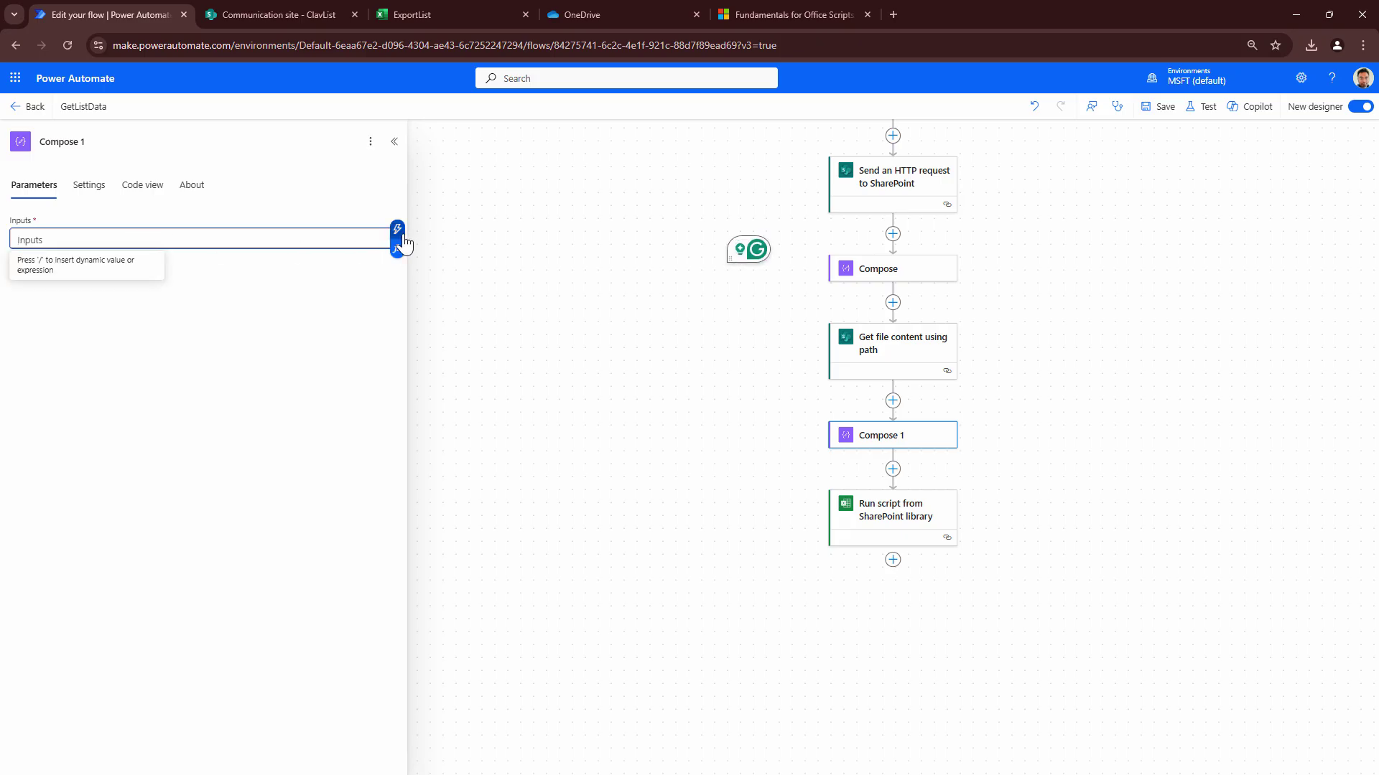
{"action": "left_click", "coordinate": [401, 241]}
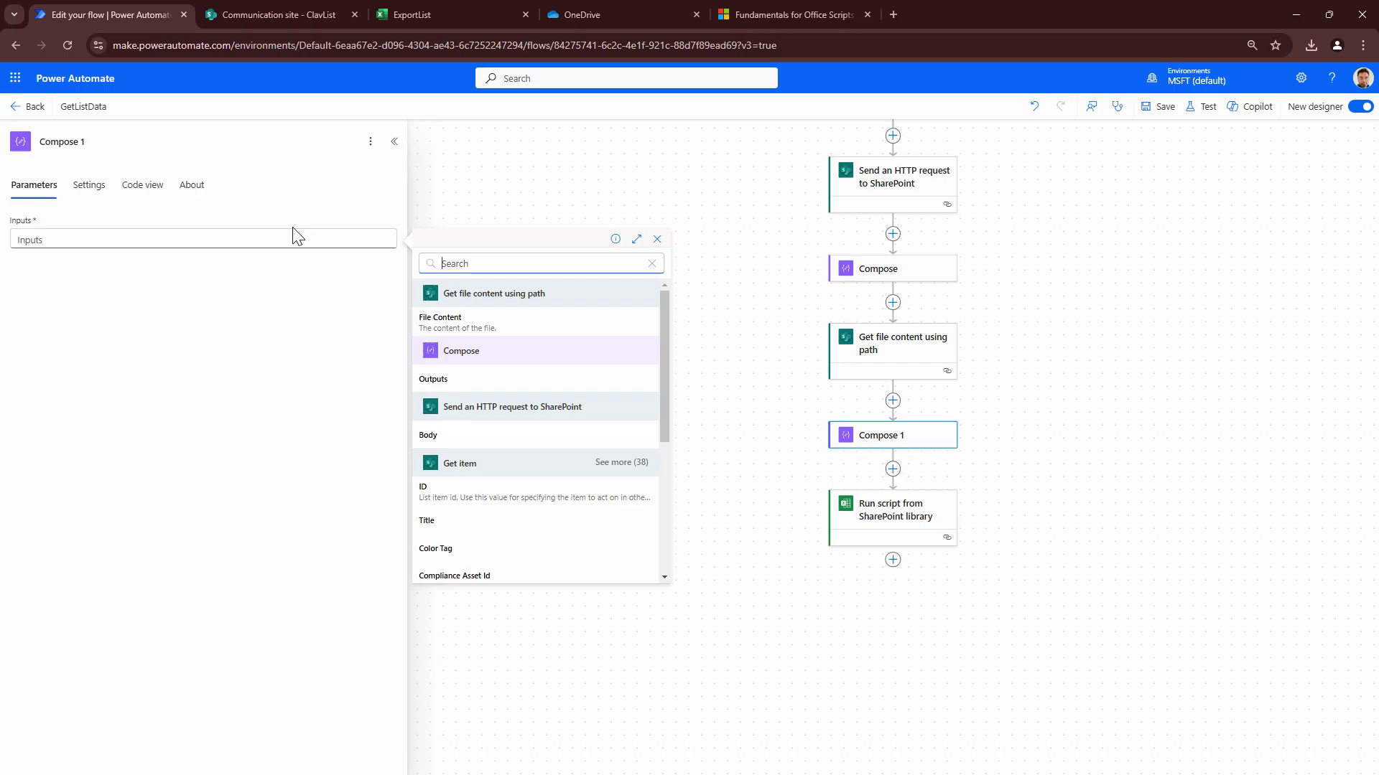
{"action": "left_click", "coordinate": [295, 237]}
{"action": "left_click", "coordinate": [393, 246]}
{"action": "left_click", "coordinate": [512, 264]}
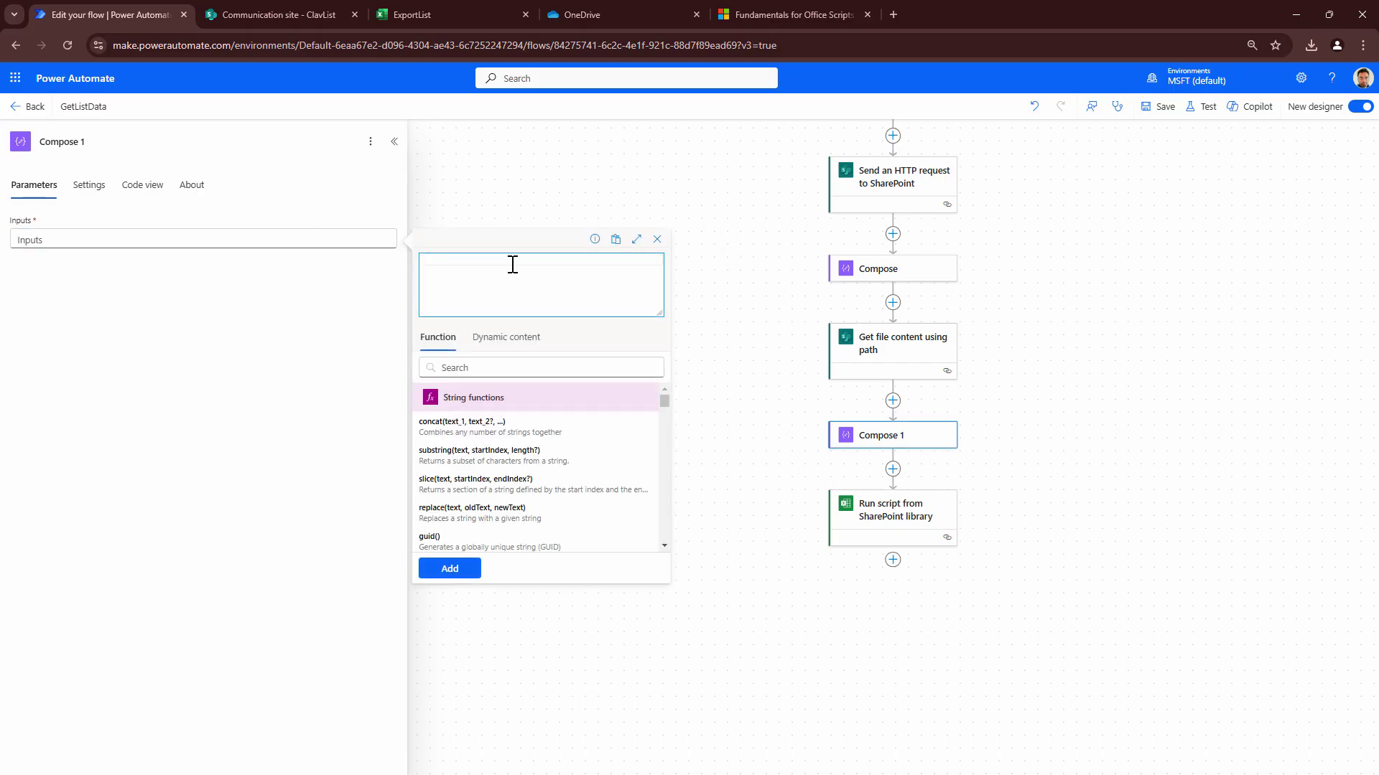
{"action": "type", "text": "base"}
{"action": "left_click", "coordinate": [519, 272]}
{"action": "type", "text": "()"}
{"action": "double_click", "coordinate": [459, 259]}
{"action": "left_click", "coordinate": [514, 341]}
{"action": "left_click", "coordinate": [503, 426]}
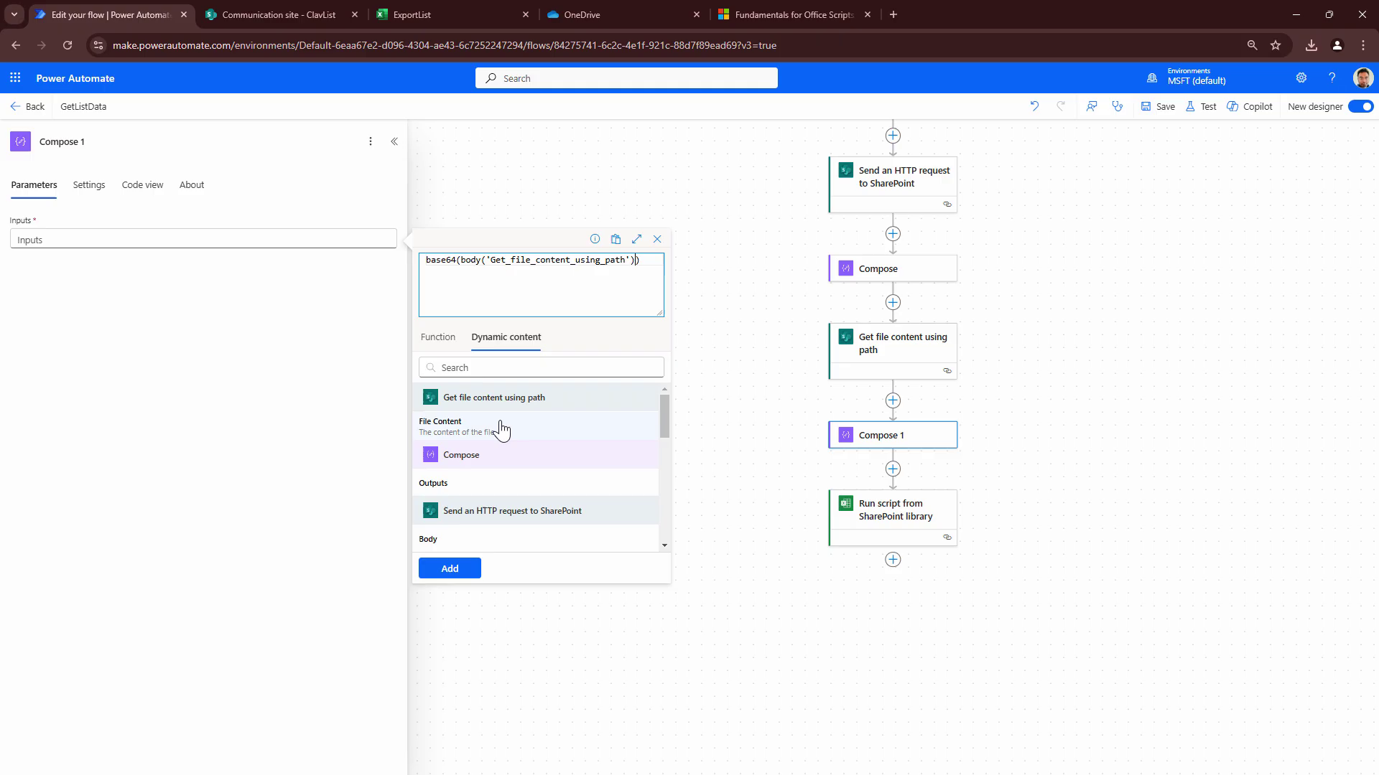
{"action": "left_click", "coordinate": [451, 569]}
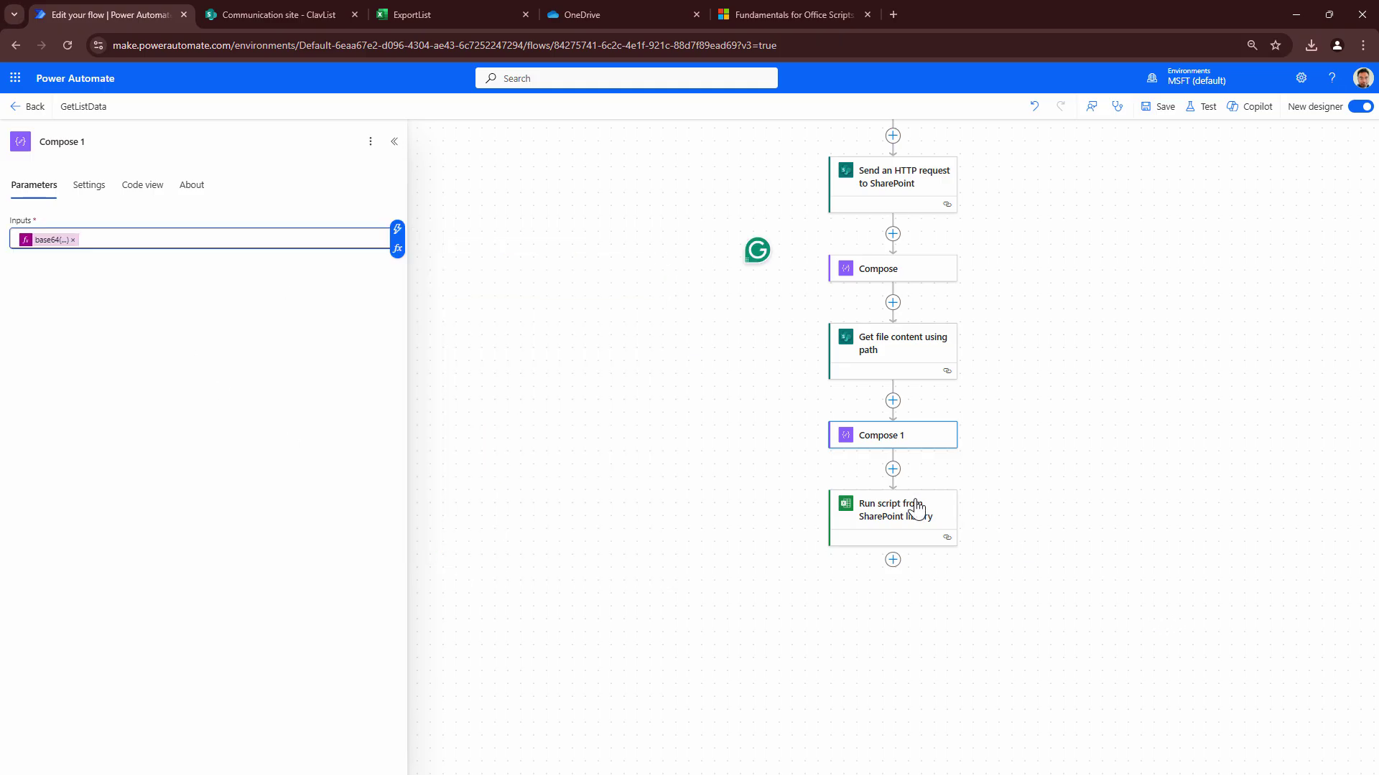
Fill the script's Image parameter with Compose 1 Outputs wrapped in quotes.
{"action": "left_click", "coordinate": [894, 515]}
{"action": "left_click", "coordinate": [183, 562]}
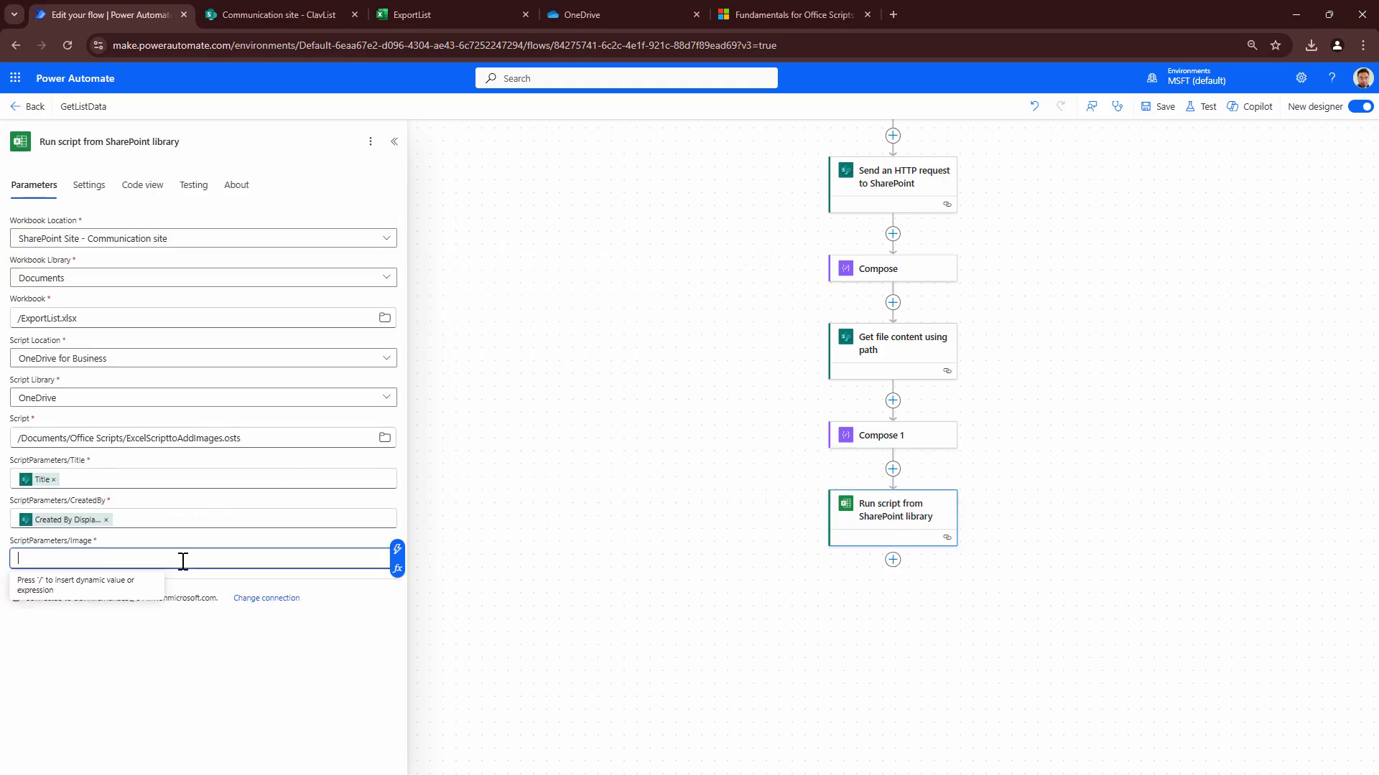
{"action": "type", "text": "\""}
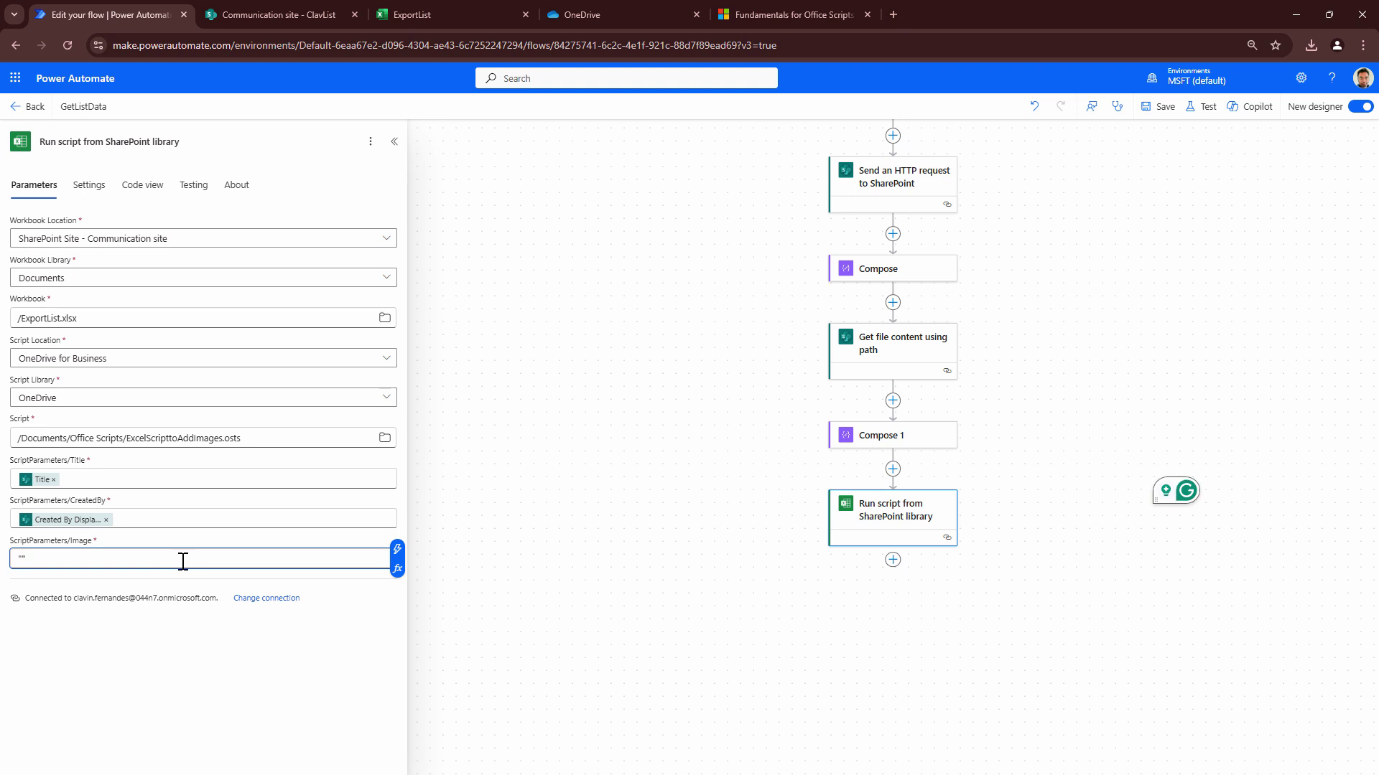
{"action": "left_click", "coordinate": [397, 550]}
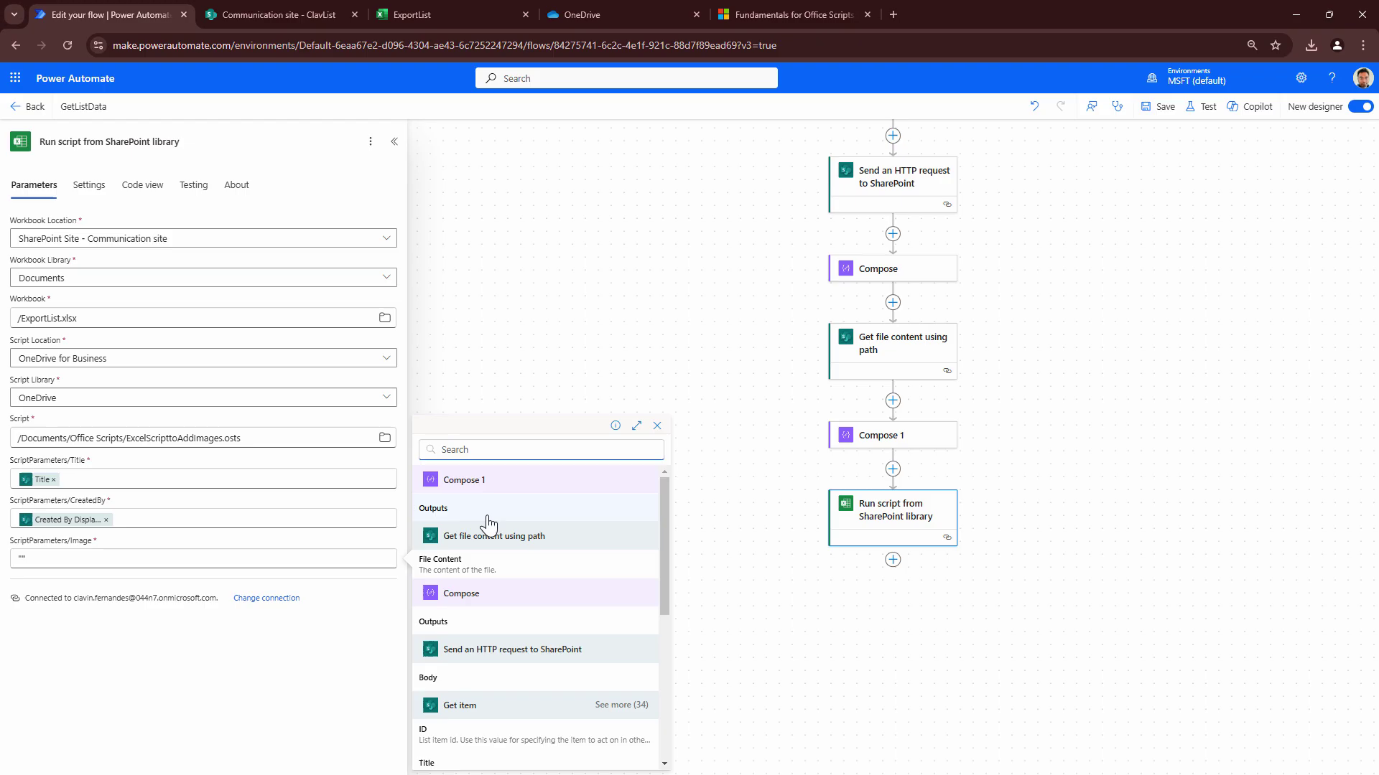
{"action": "left_click", "coordinate": [488, 518]}
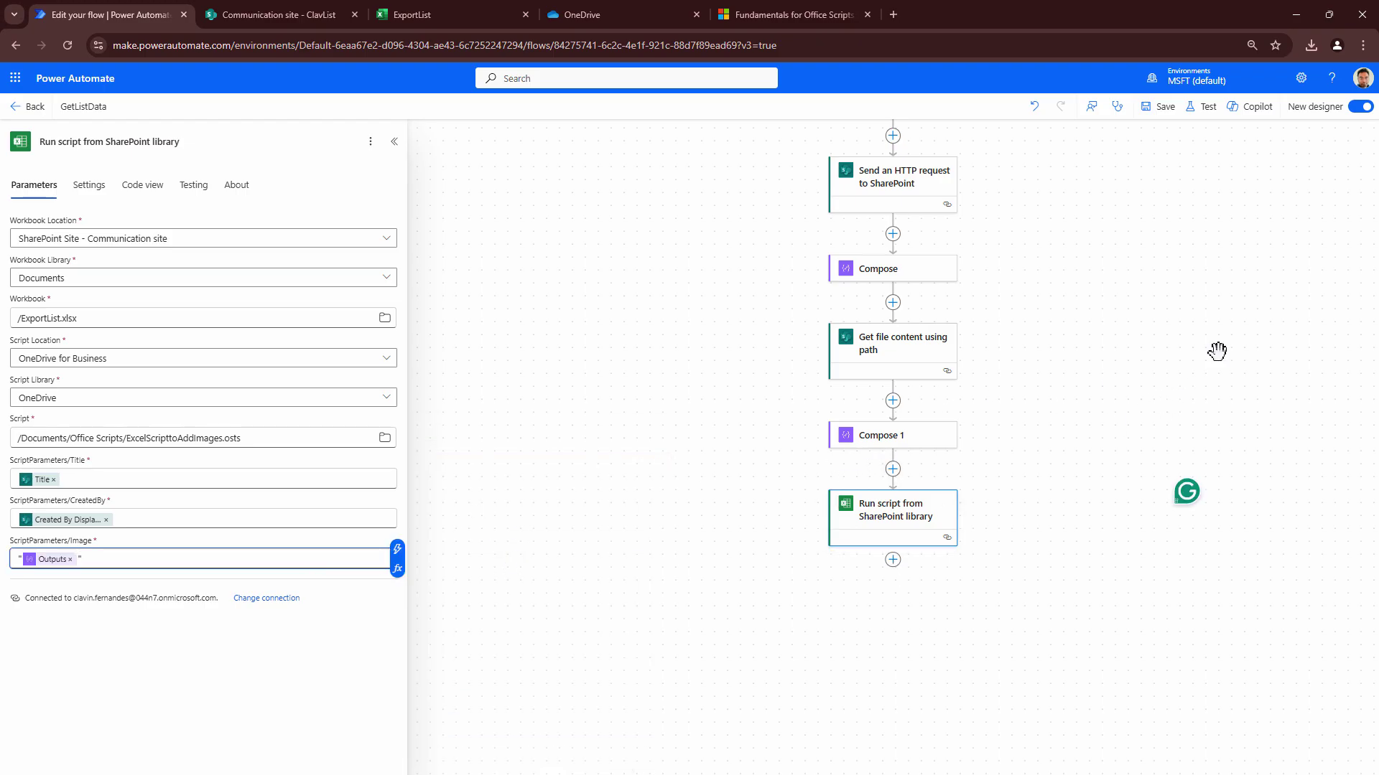
Save the flow and test it automatically with a recently used trigger.
{"action": "left_click", "coordinate": [1159, 108]}
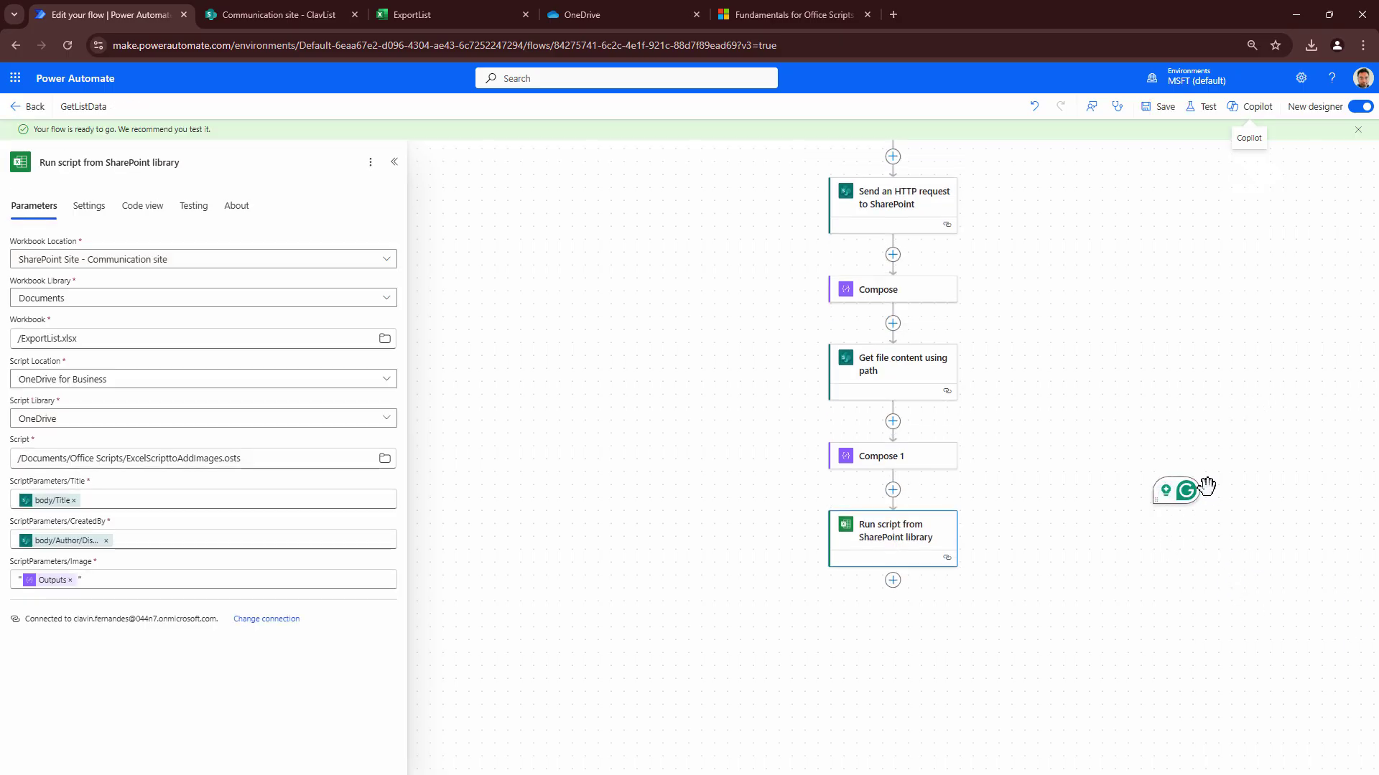
{"action": "left_click", "coordinate": [1213, 107]}
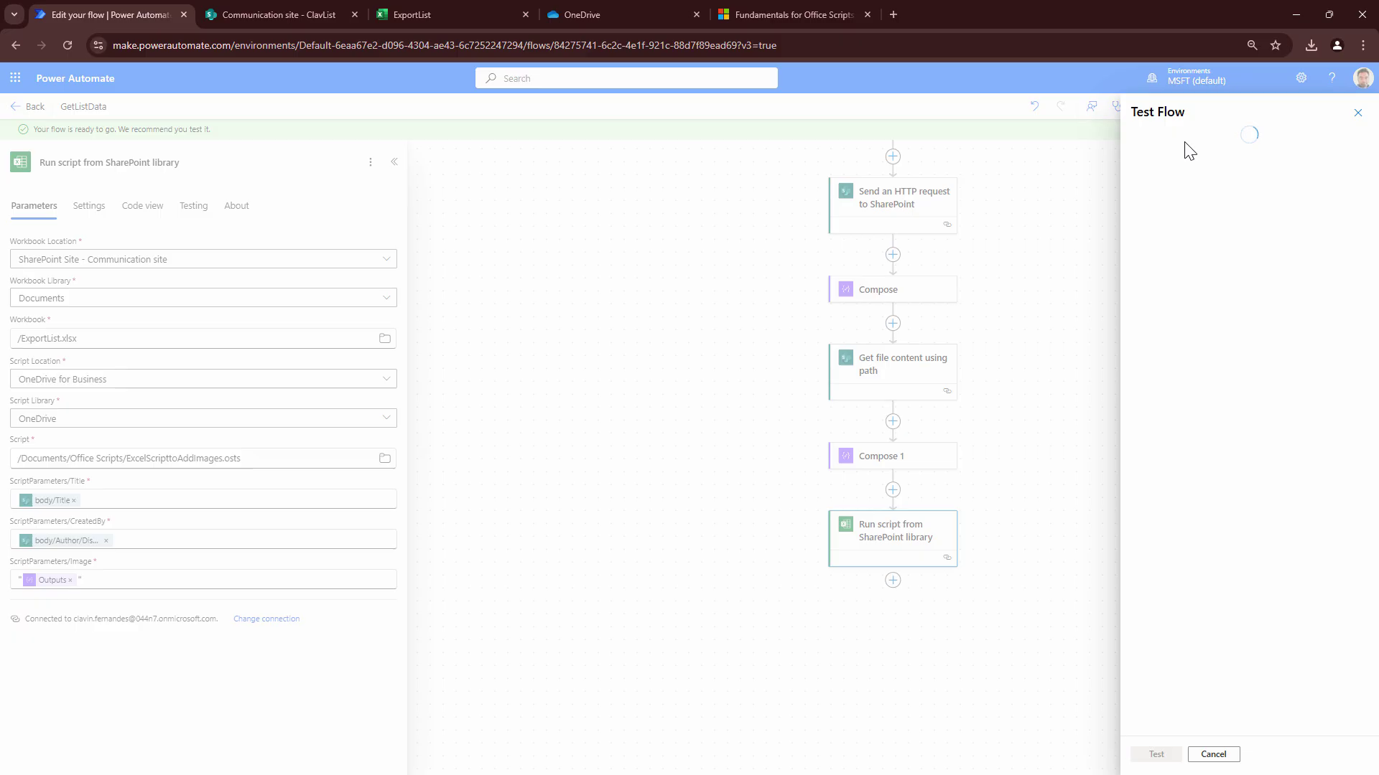
{"action": "left_click", "coordinate": [1183, 153]}
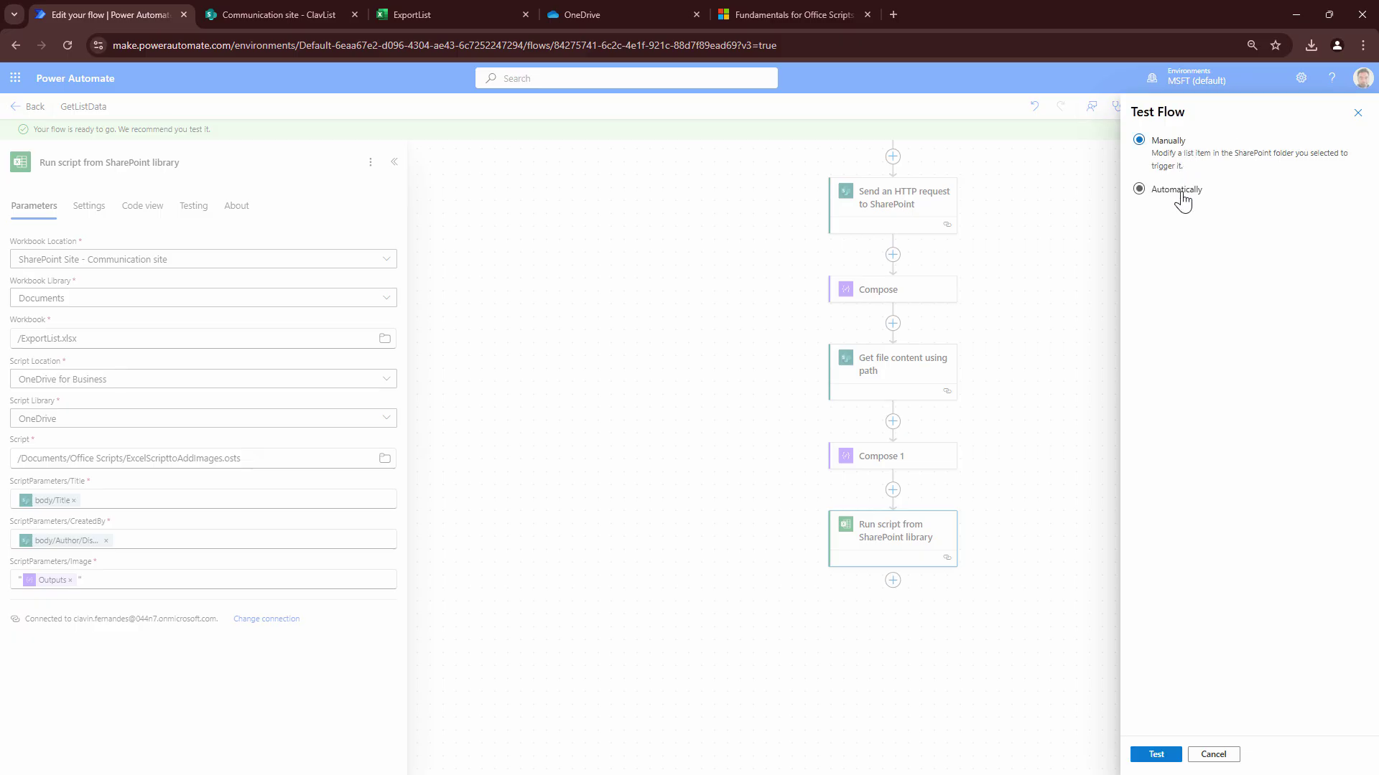
{"action": "left_click", "coordinate": [1177, 190]}
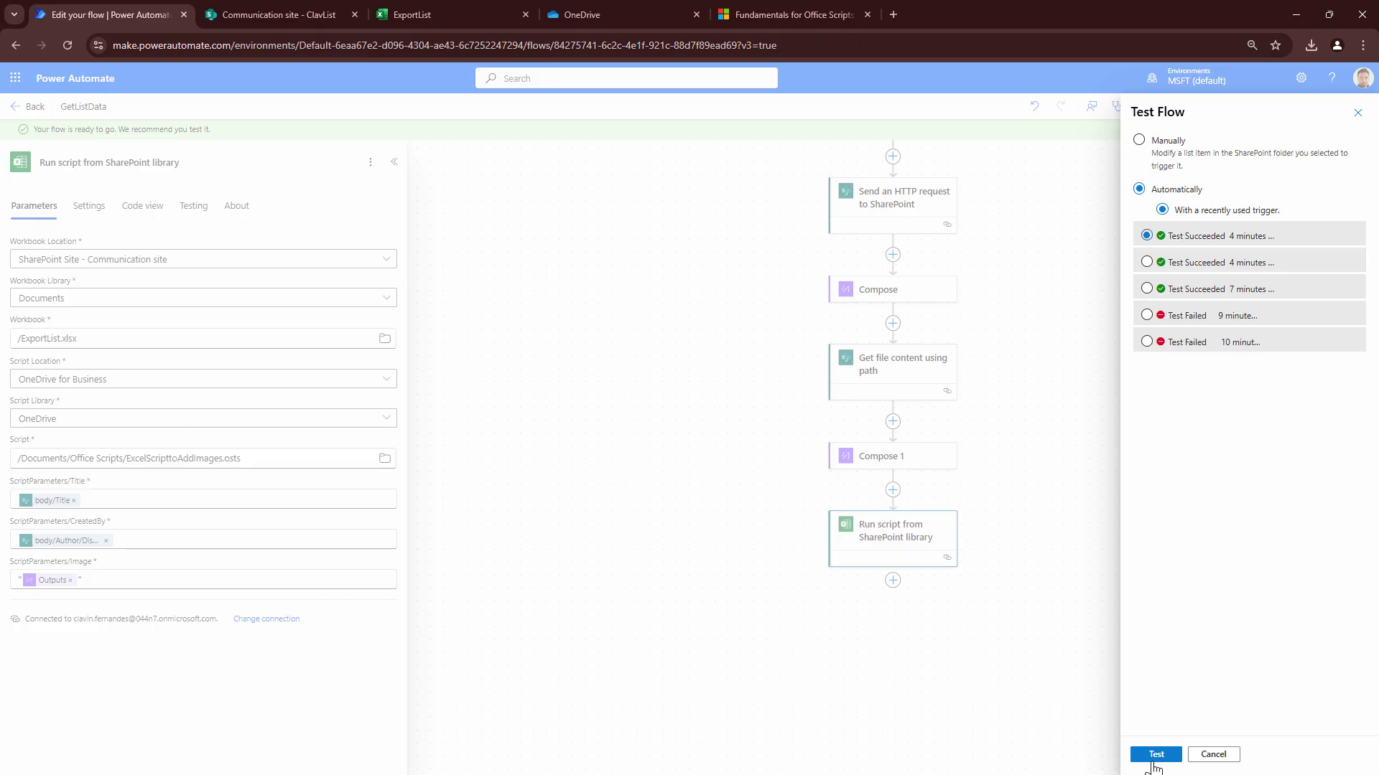
{"action": "left_click", "coordinate": [1153, 760]}
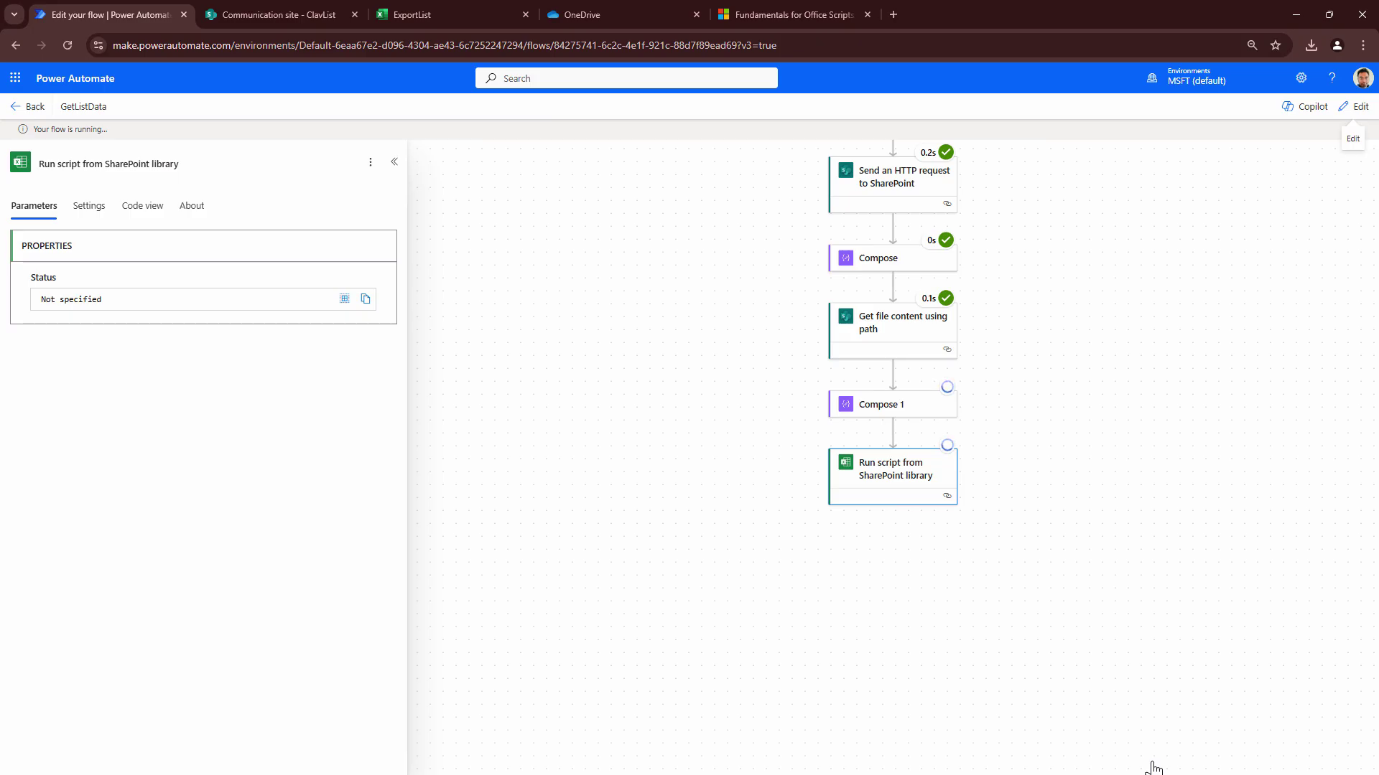
In ExportList, autofit columns A and B and check row 3's text and C3 picture.
{"action": "left_click", "coordinate": [469, 24]}
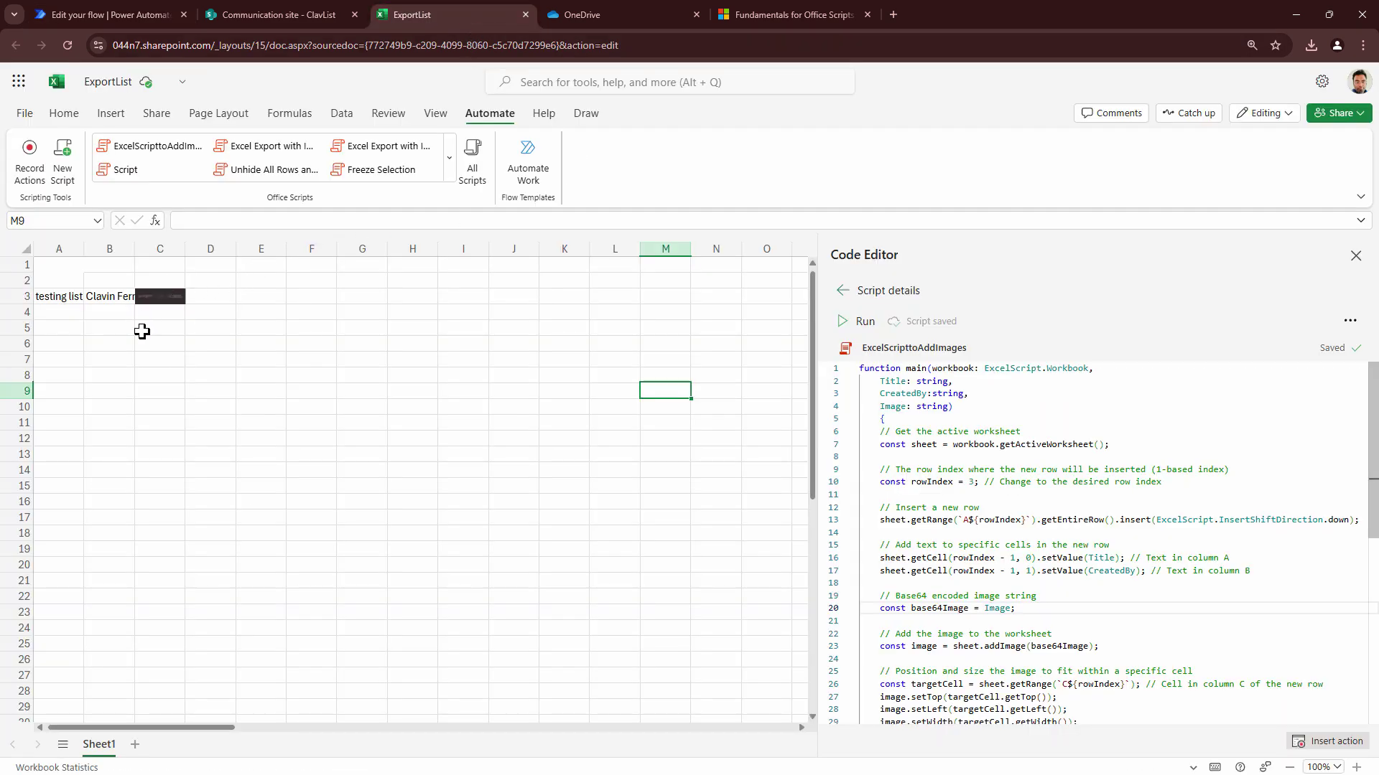
{"action": "left_click", "coordinate": [59, 297]}
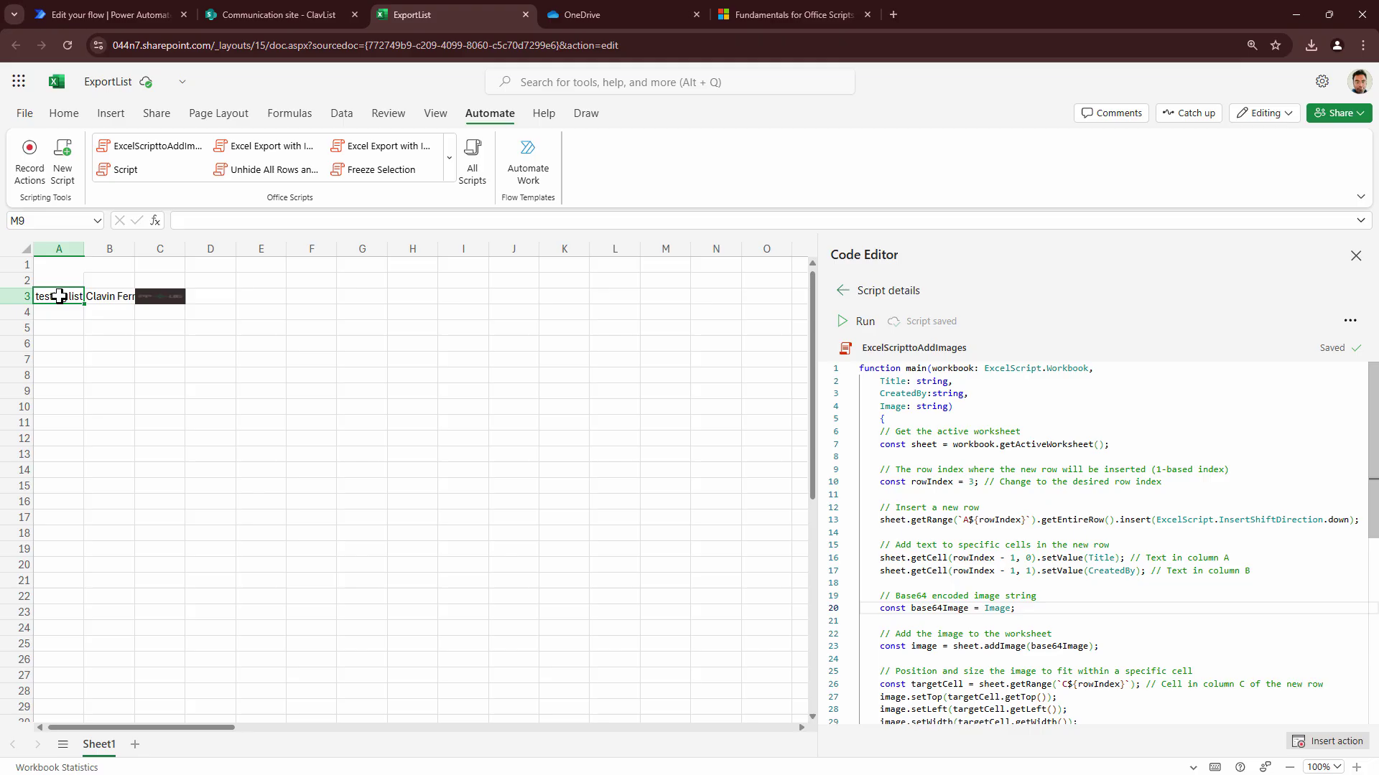
{"action": "double_click", "coordinate": [84, 249]}
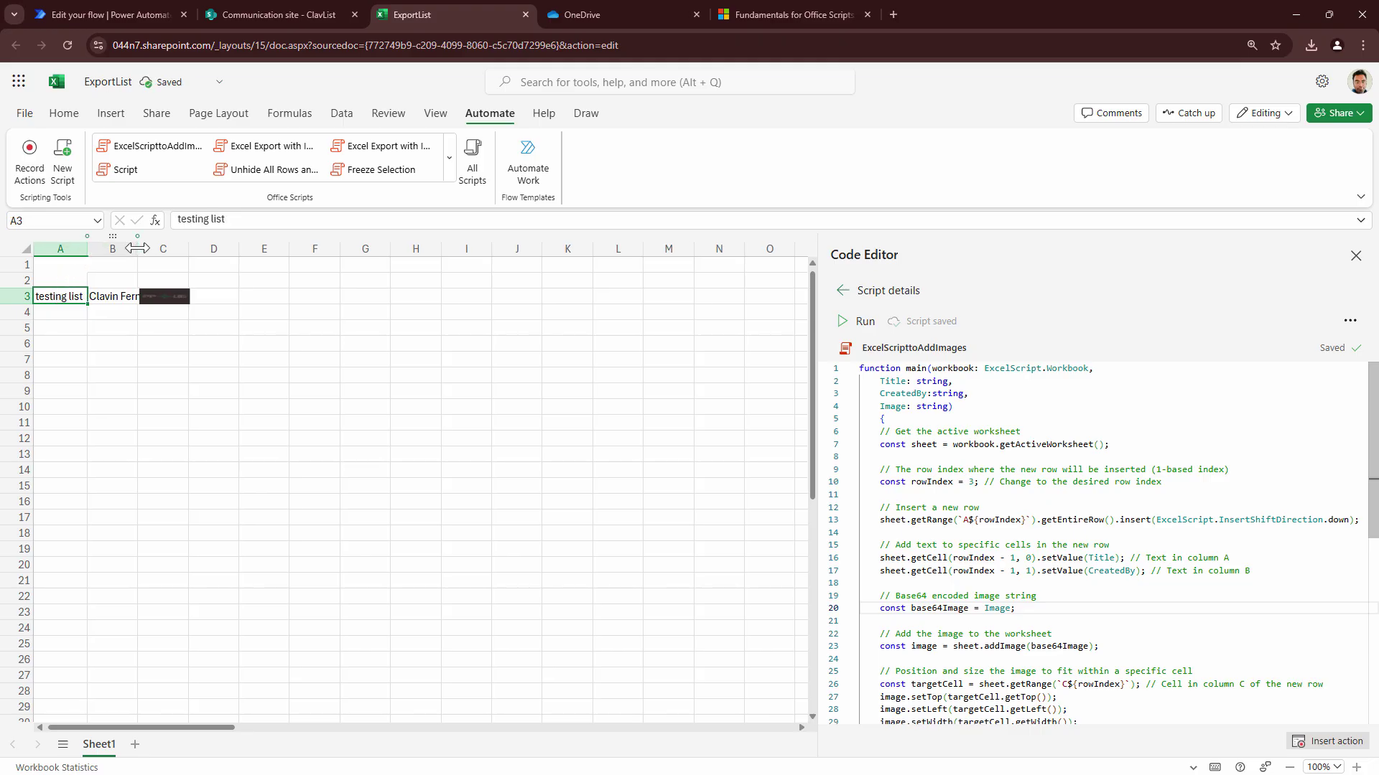
{"action": "double_click", "coordinate": [138, 249]}
{"action": "left_click", "coordinate": [191, 302]}
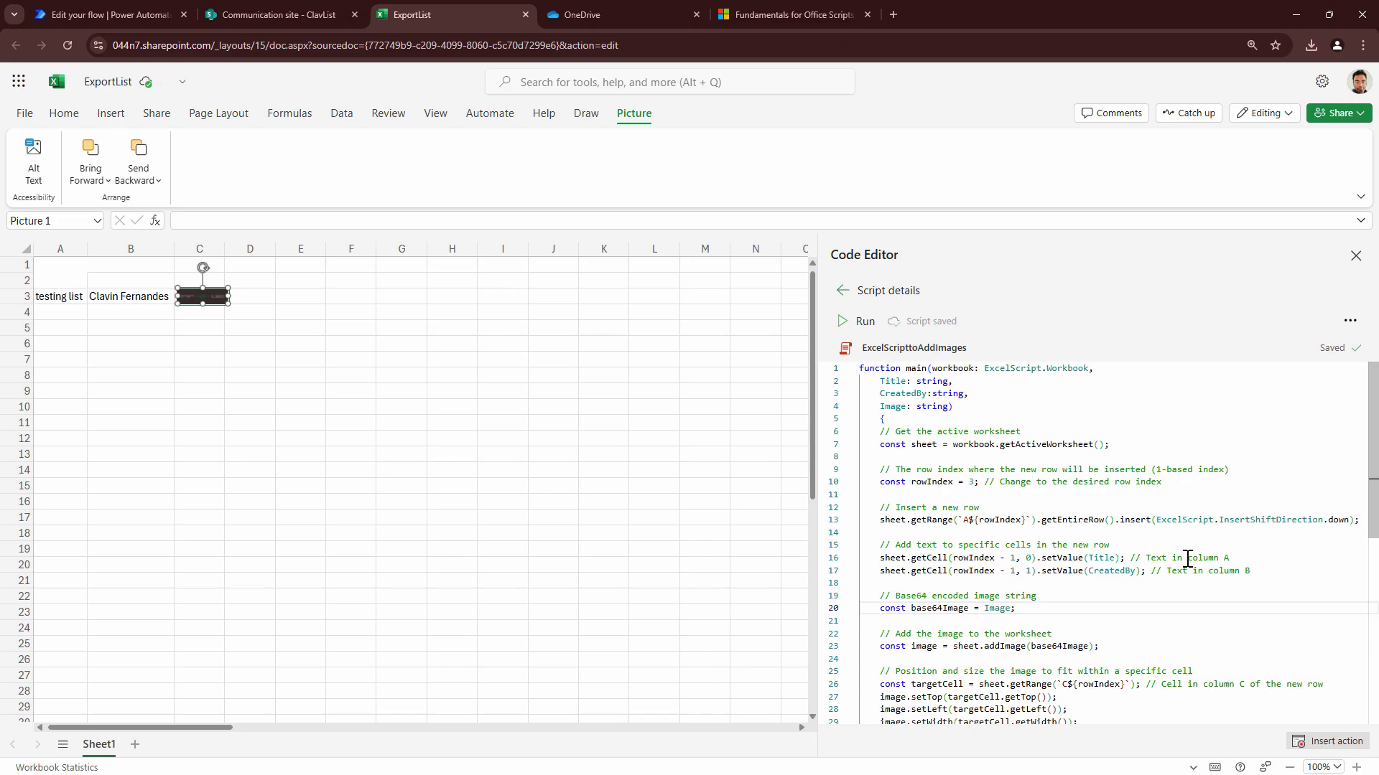
{"action": "scroll", "coordinate": [1188, 558], "scroll_direction": "down", "scroll_amount": 2}
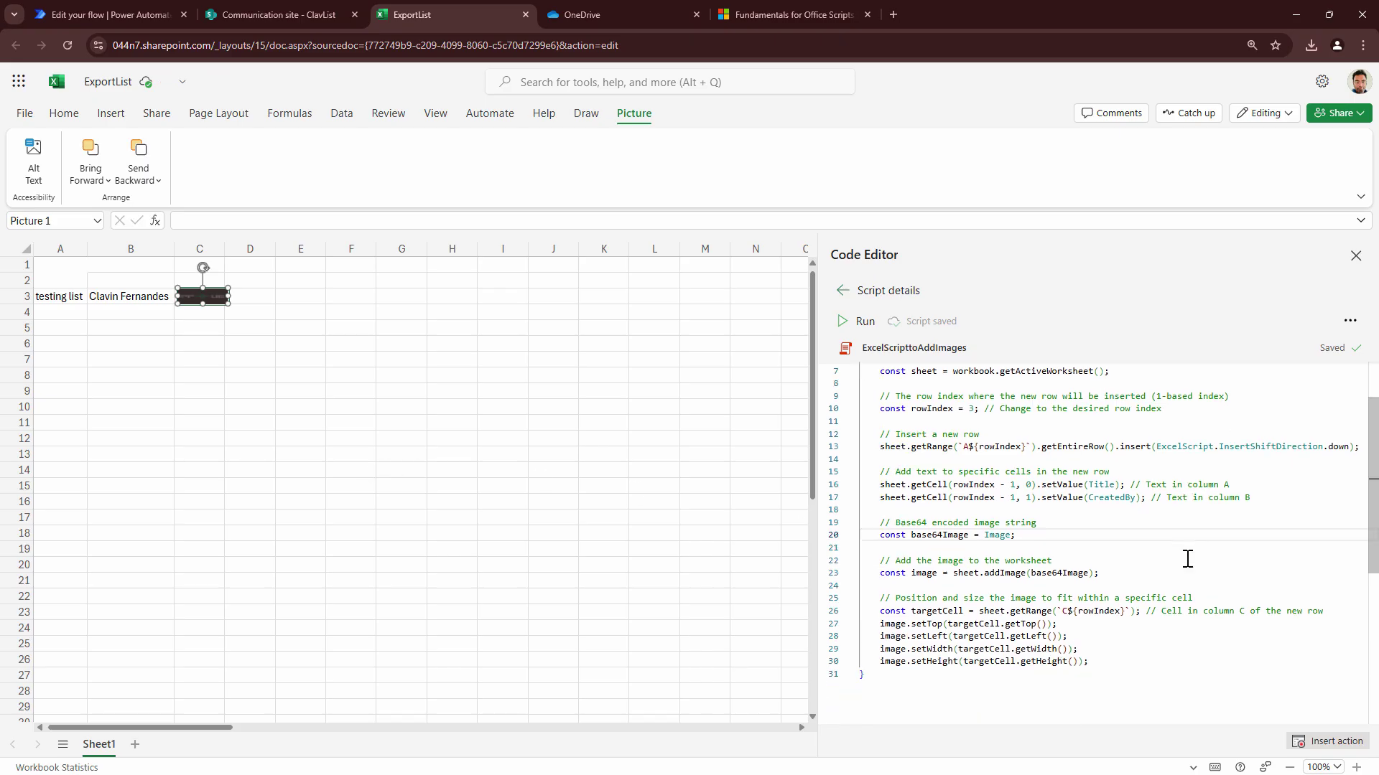